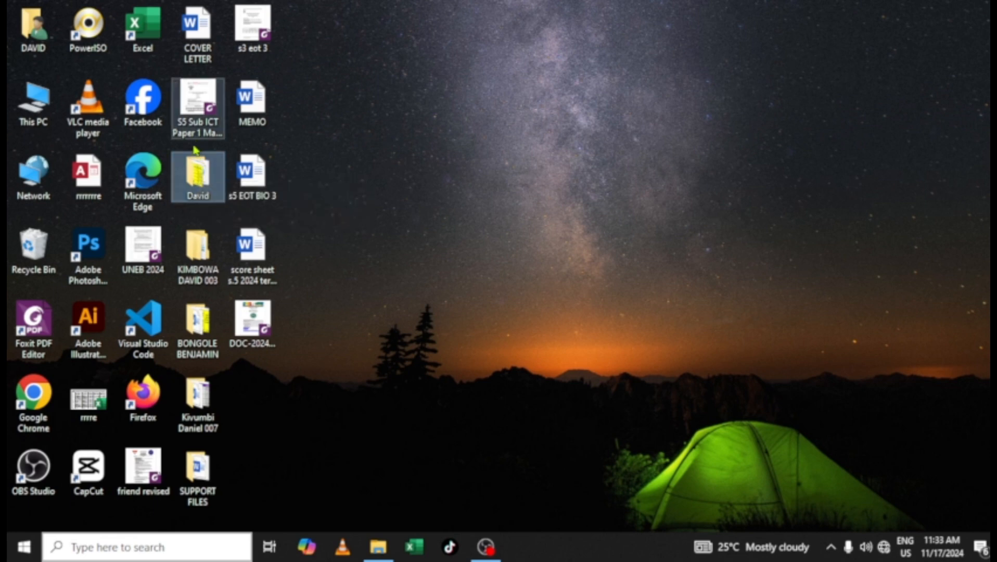
Open the S.5 ICT Paper Two EOT III exam document and zoom in on its pages
left_click(200, 106)
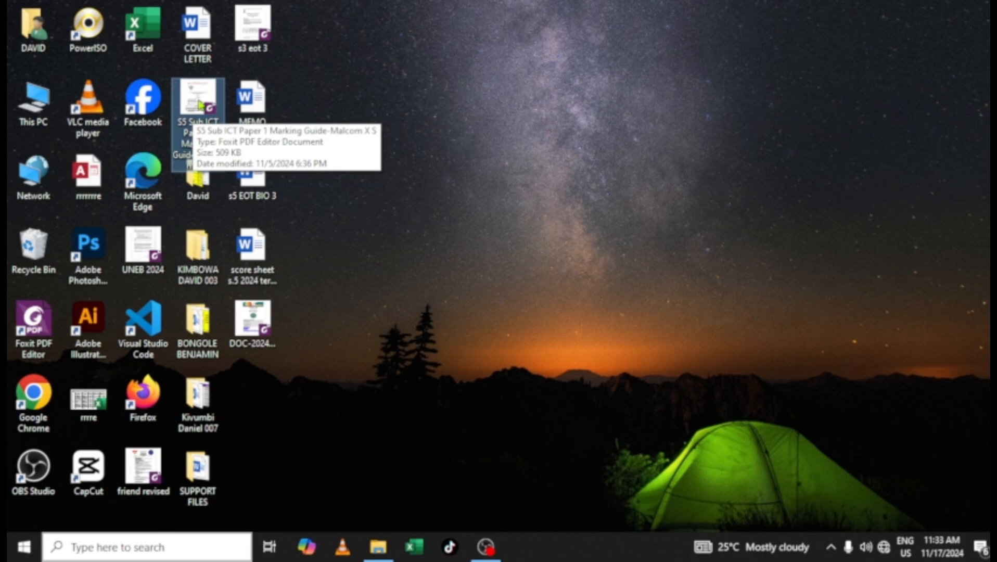
double_click(33, 98)
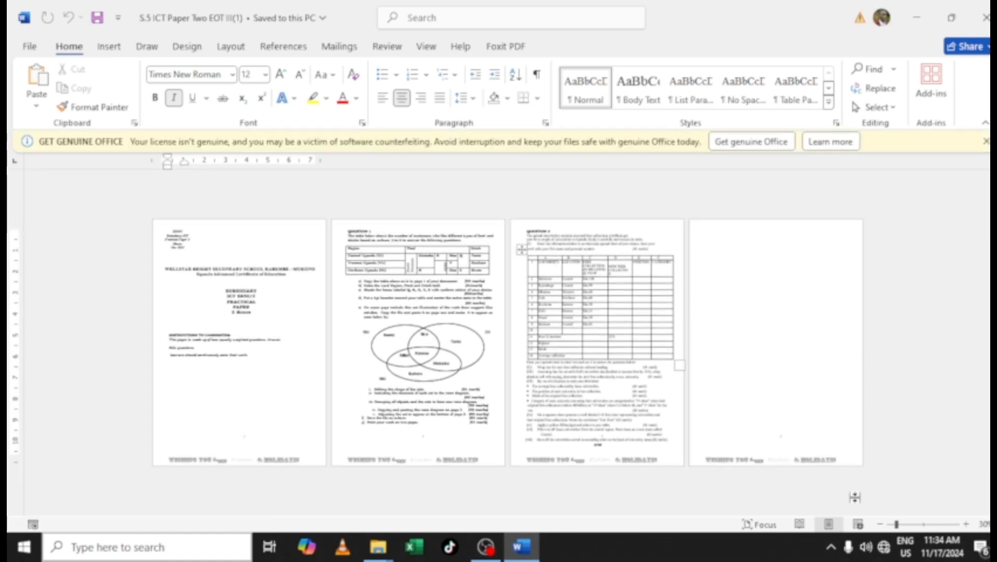
left_click(966, 525)
left_click(966, 525)
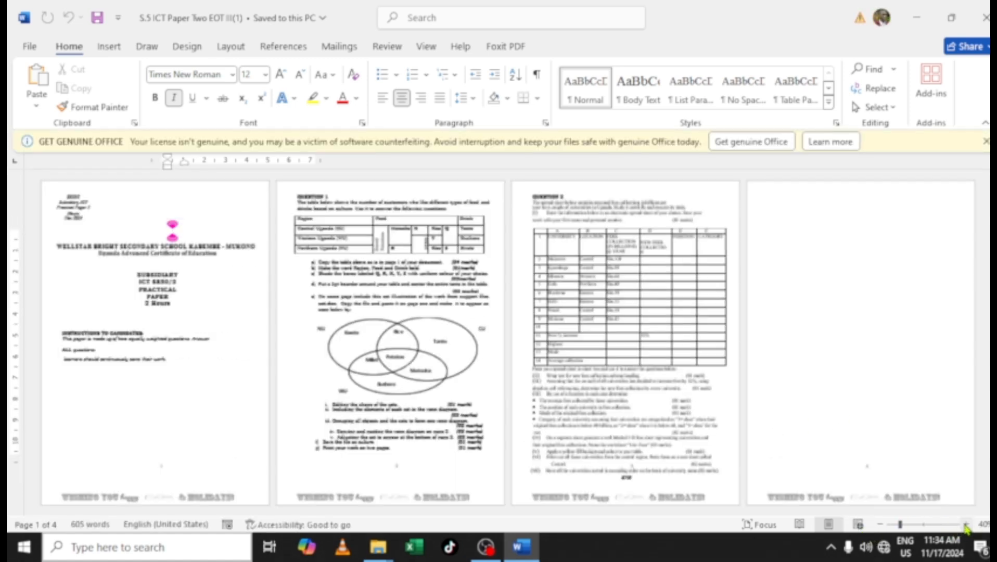
left_click(965, 526)
left_click(966, 526)
left_click(966, 525)
left_click(966, 525)
left_click(966, 525)
left_click(965, 526)
left_click(966, 525)
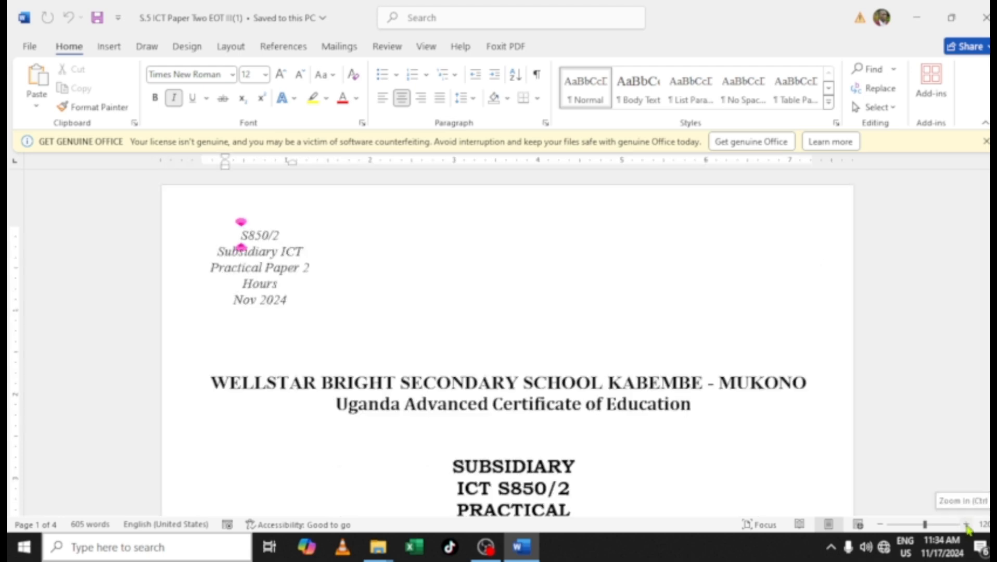
Scroll to Question 2 and select and copy its university fees table
scroll(932, 440, "down", 15)
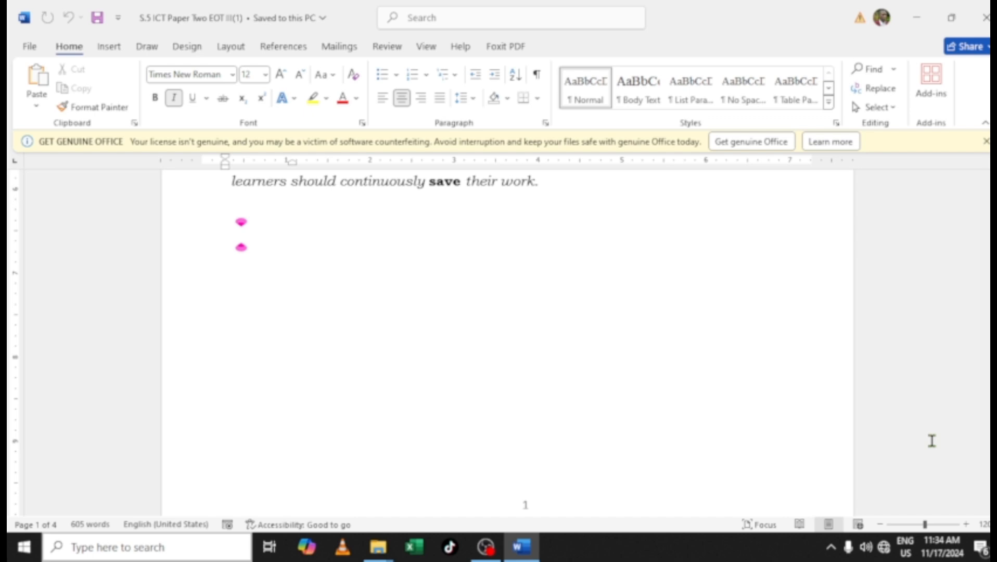
scroll(821, 402, "down", 15)
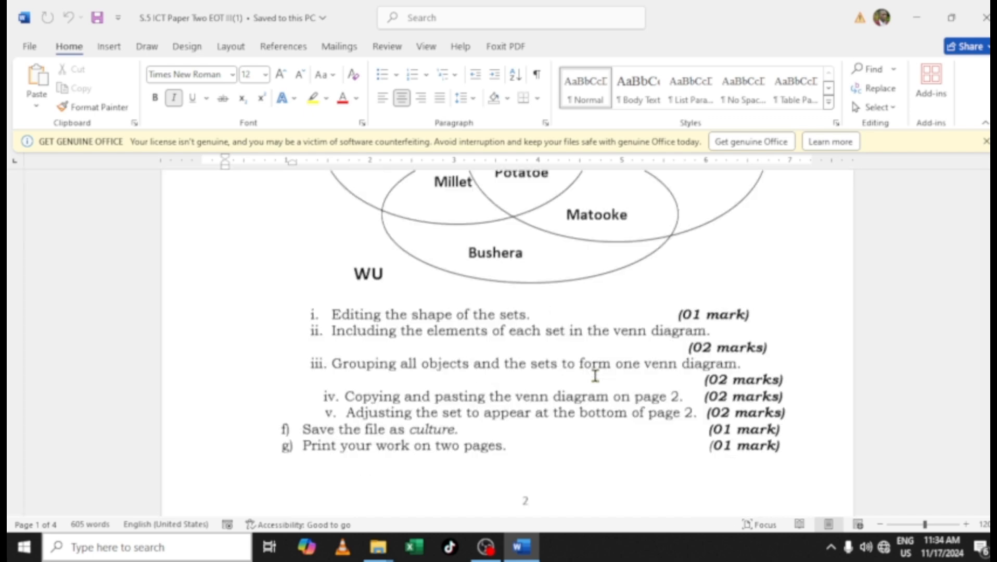
scroll(594, 375, "down", 10)
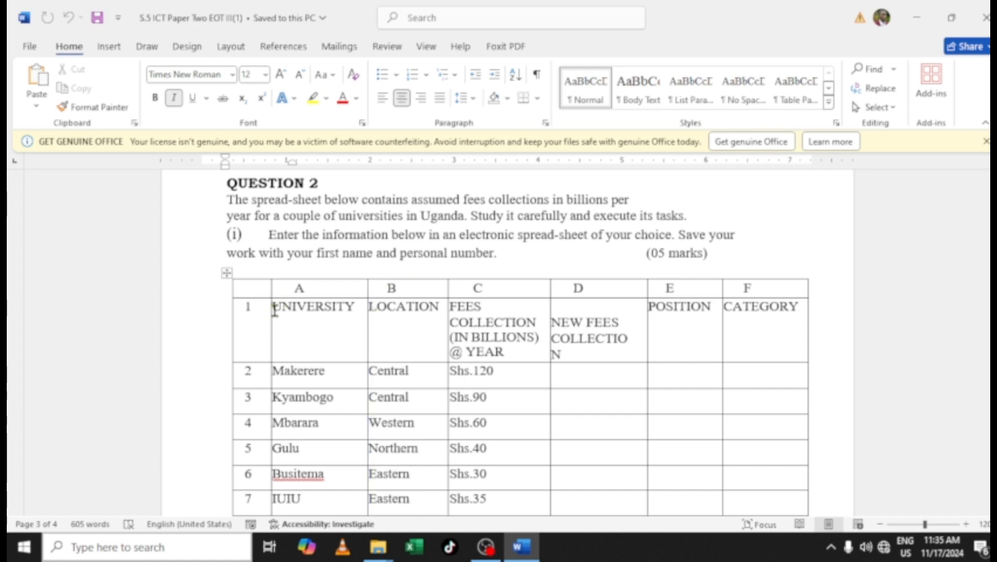
left_click_drag(276, 310, 750, 535)
left_click_drag(729, 475, 740, 274)
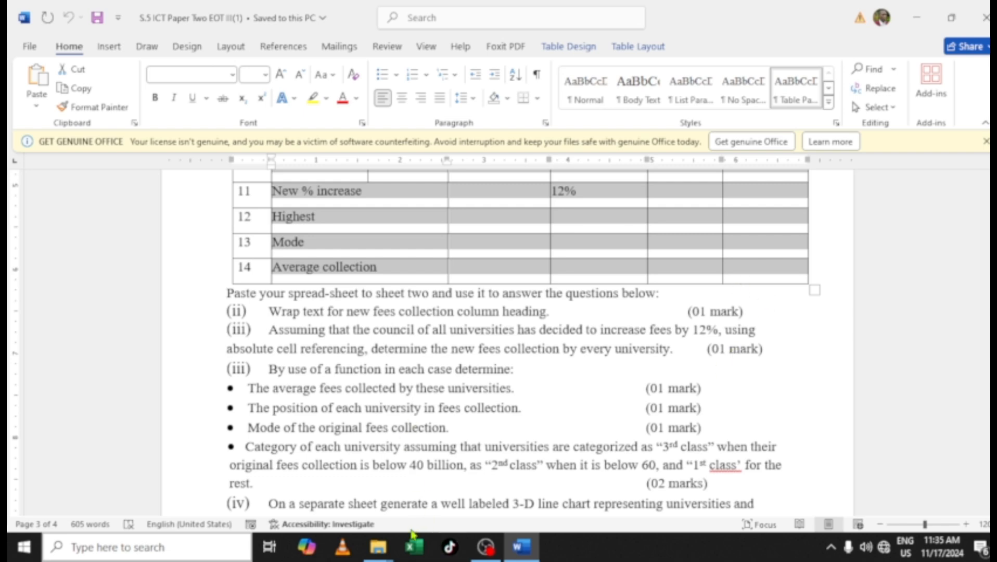
Switch to Excel, create a blank workbook and paste the fees table into it
left_click(413, 547)
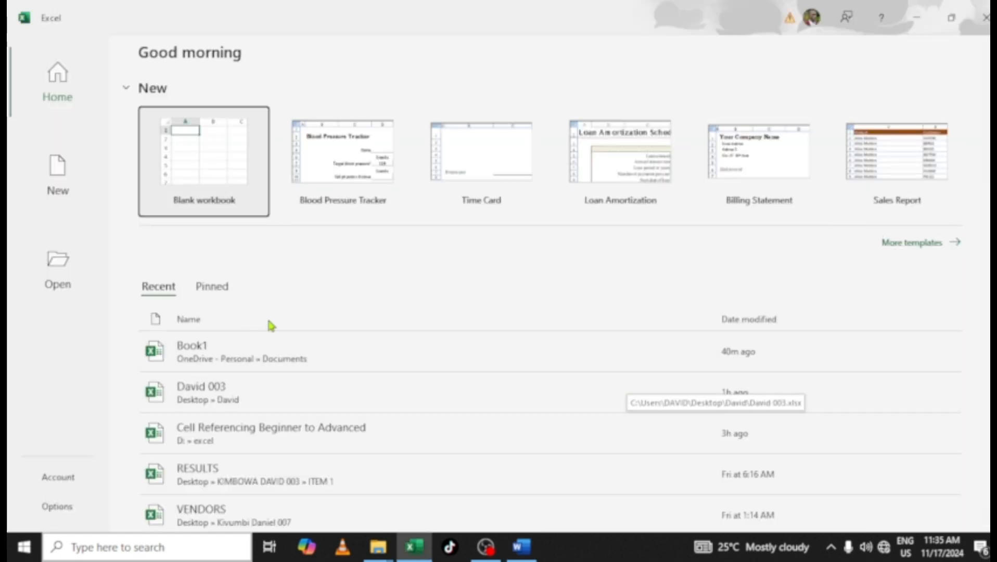
left_click(198, 175)
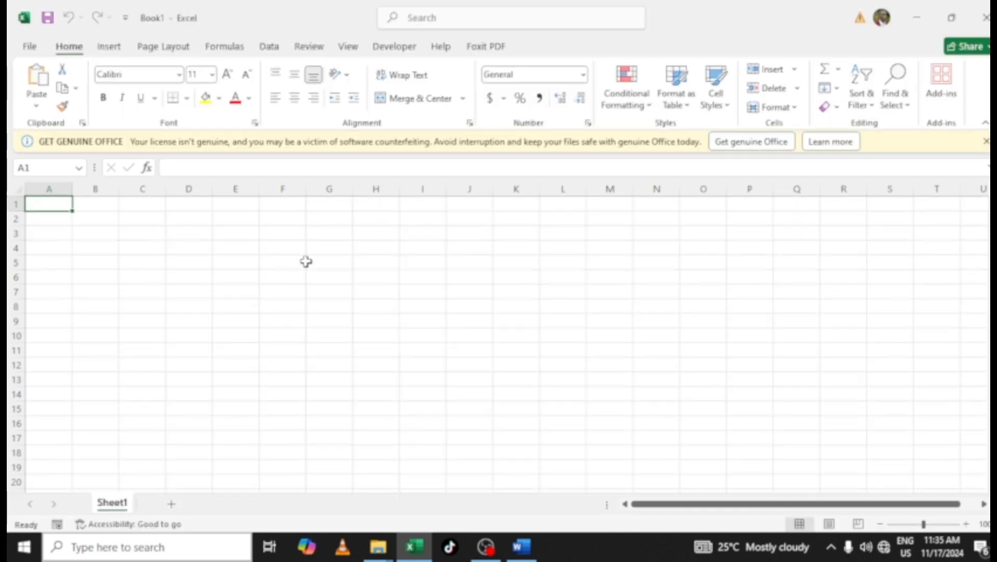
key("ctrl+v")
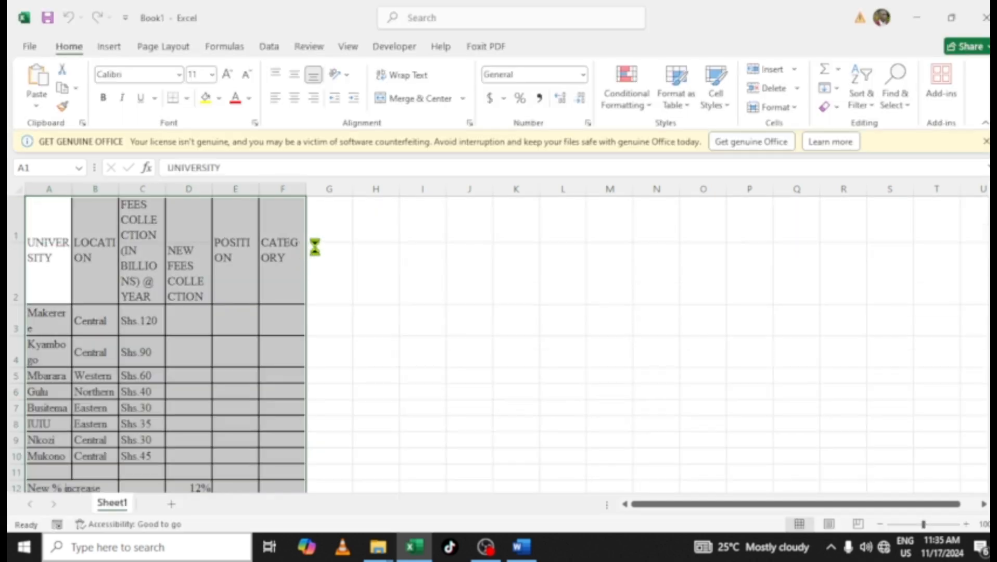
Apply All Borders to the pasted table and widen all columns of the sheet
left_click(188, 99)
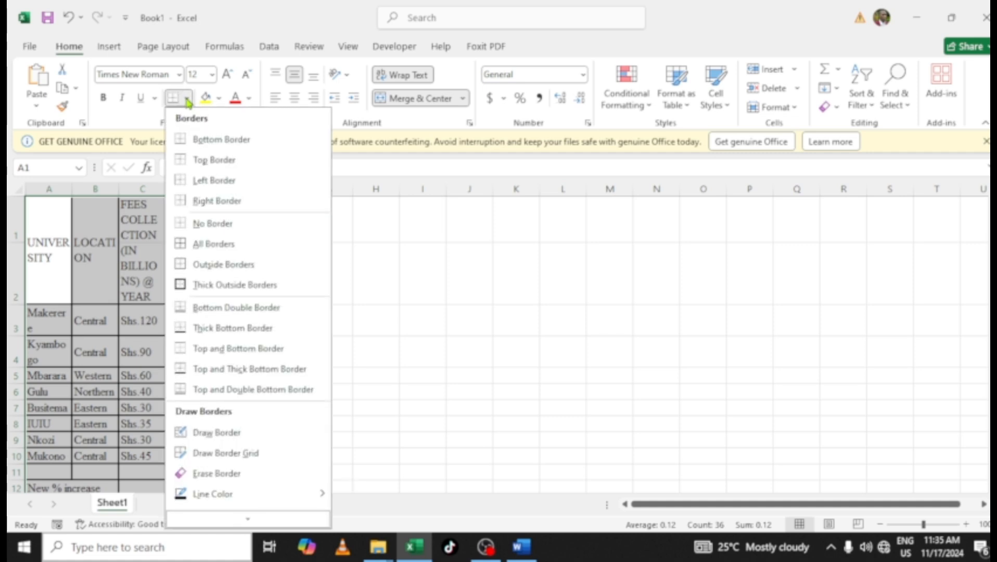
left_click(209, 243)
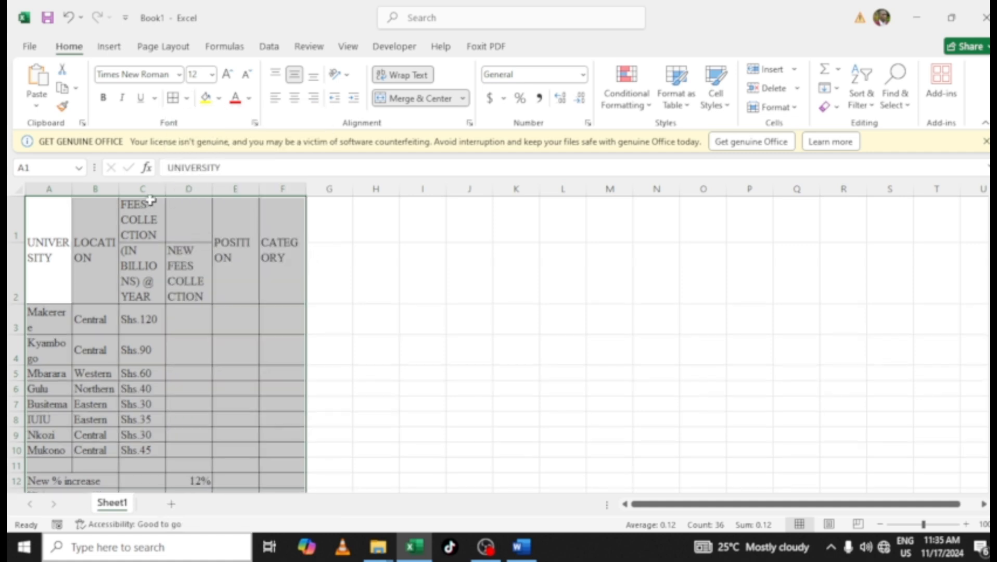
left_click(17, 192)
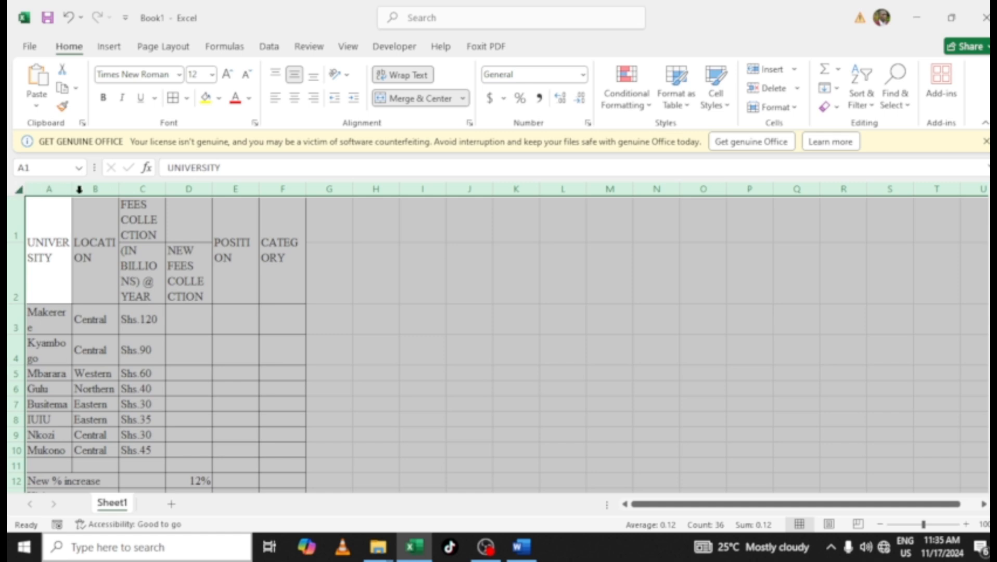
double_click(75, 191)
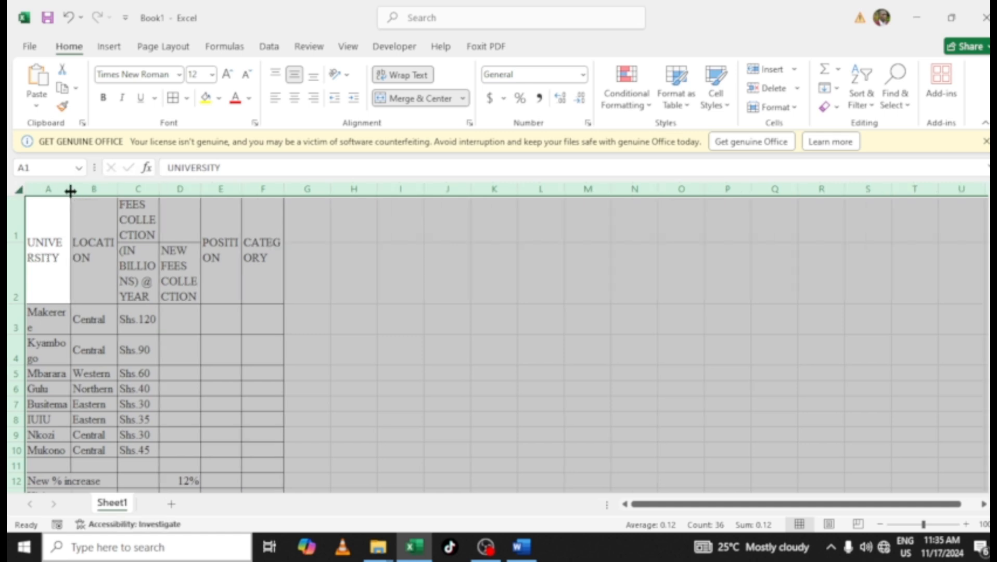
left_click_drag(69, 193, 110, 195)
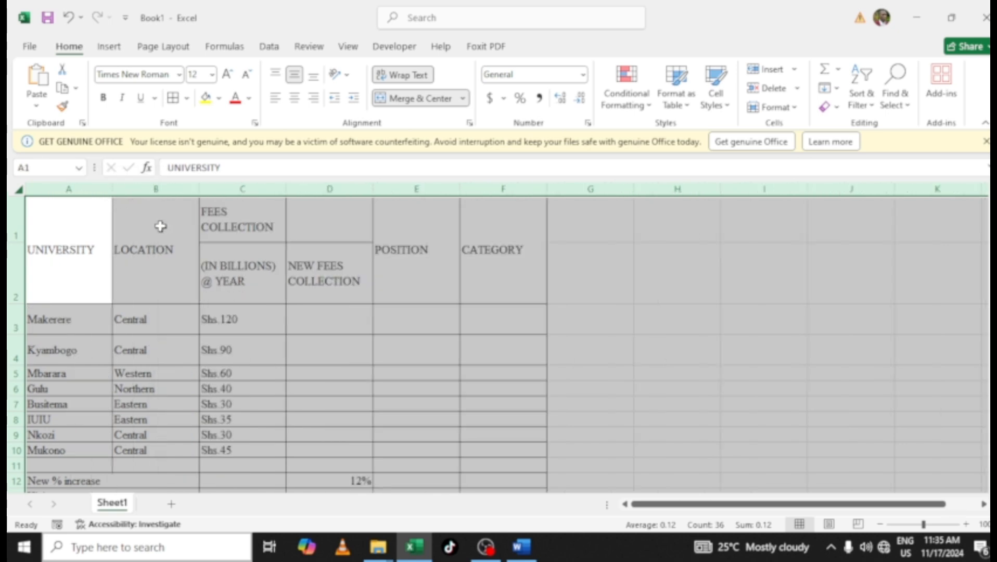
Copy the (IN BILLIONS) @ YEAR part of the fees heading from cell C2
left_click(224, 229)
left_click(224, 268)
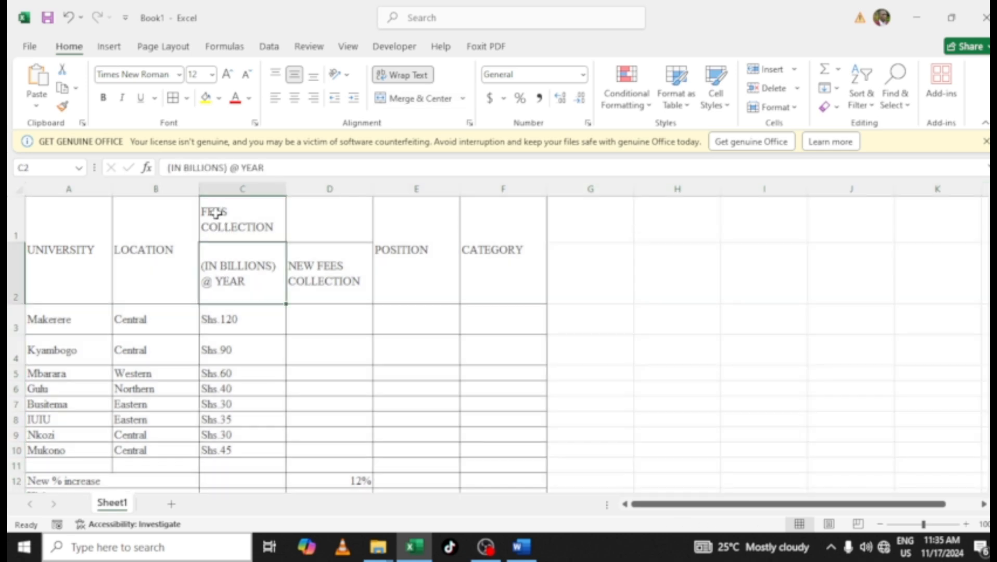
left_click(214, 214)
left_click(224, 265)
key("ctrl+c")
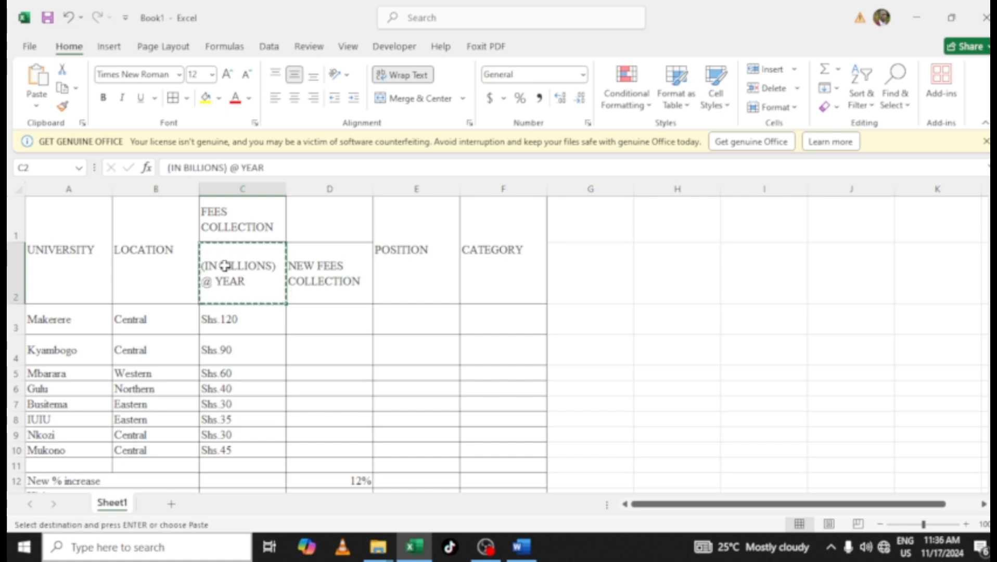
Merge and center cells C1 and C2 of the fees collection heading, accepting the merge warning
left_click_drag(224, 227, 230, 278)
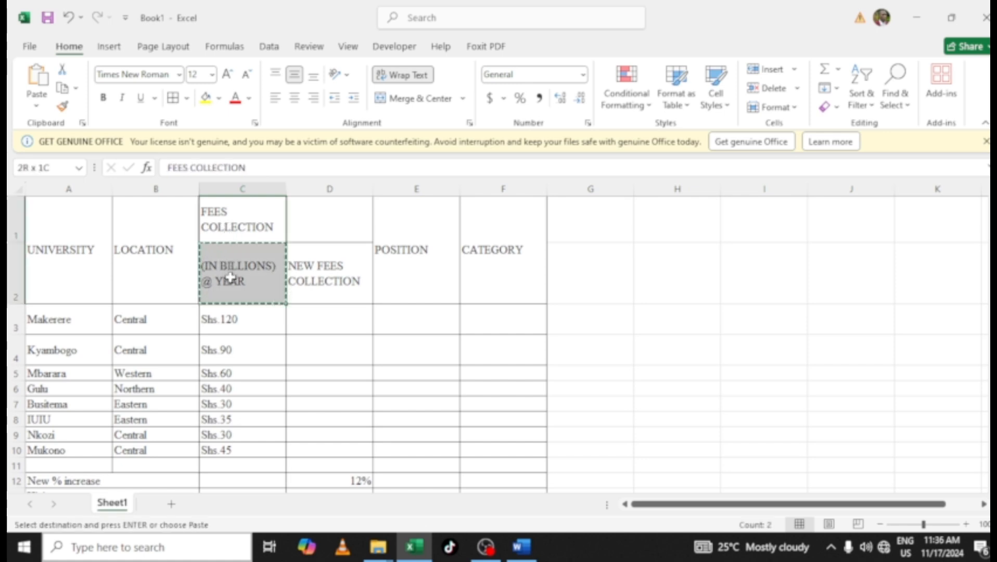
left_click(409, 99)
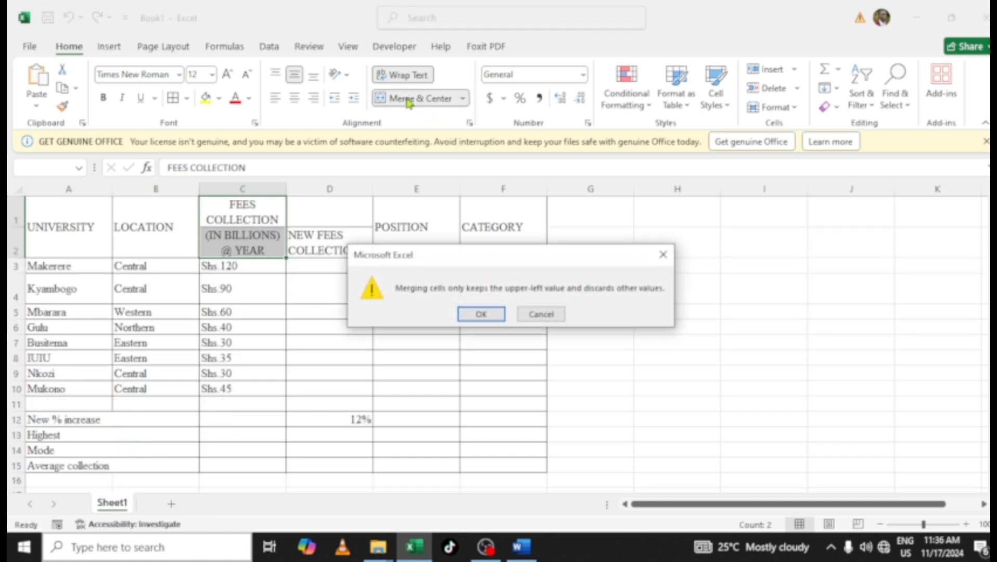
left_click(479, 315)
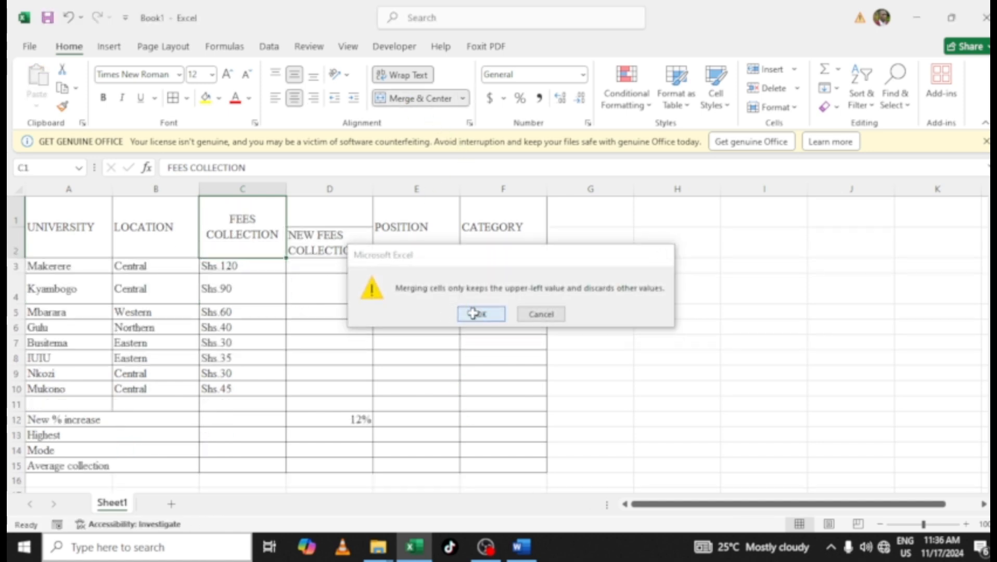
Complete the merged C1 heading as FEES COLLECTION (IN BILLIONS) @ YEAR, checking it against the Word table
left_click(259, 162)
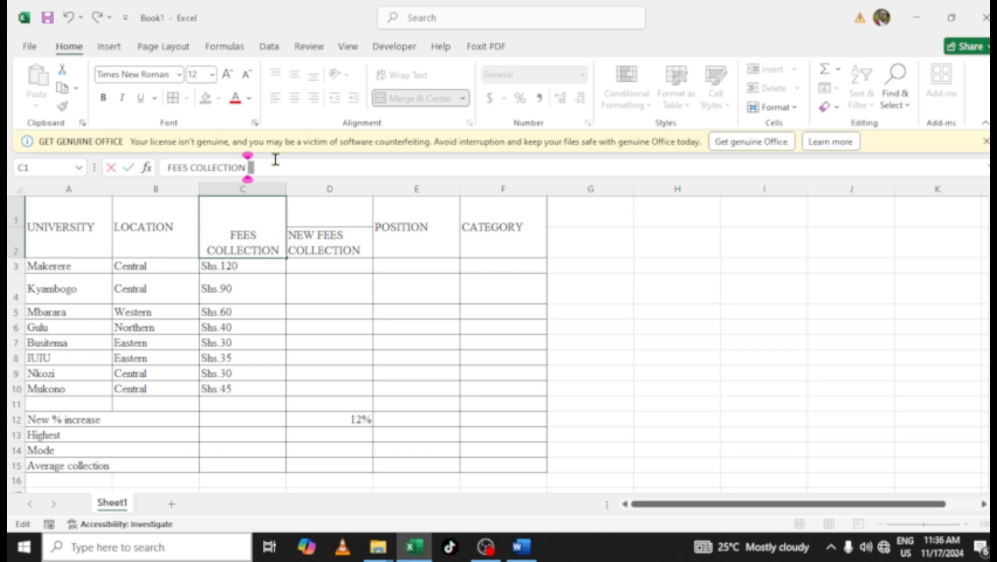
left_click(520, 548)
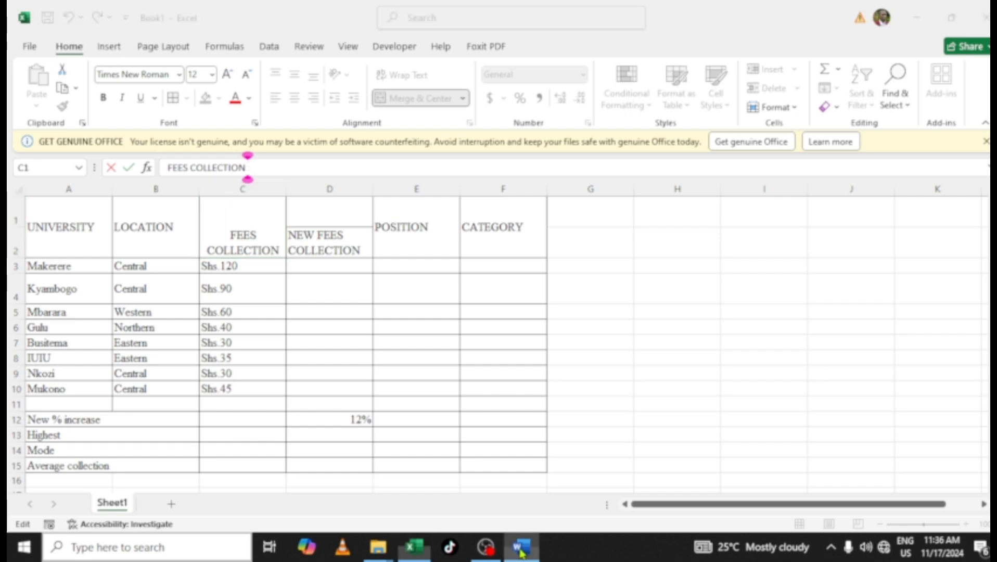
scroll(428, 274, "up", 1)
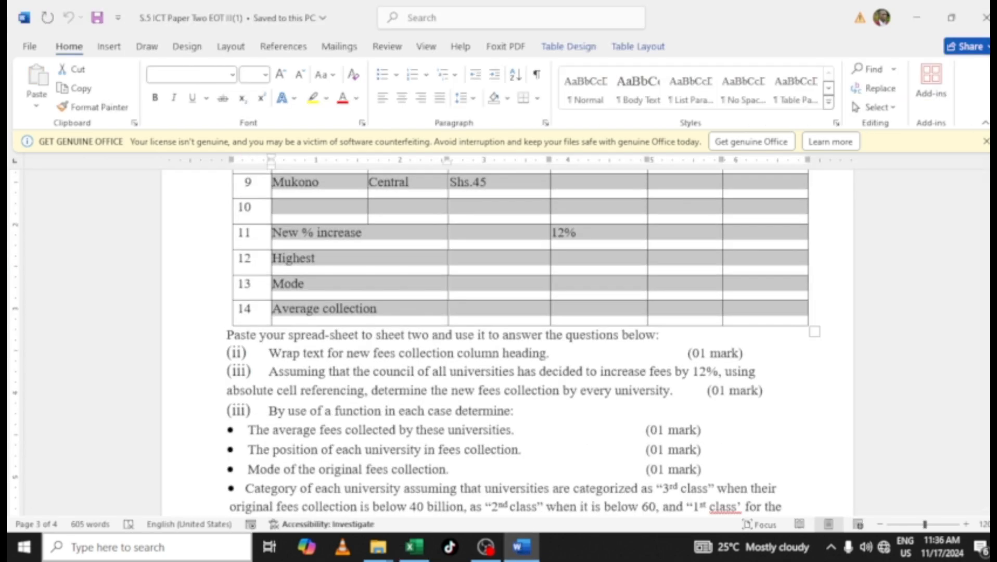
scroll(478, 337, "up", 10)
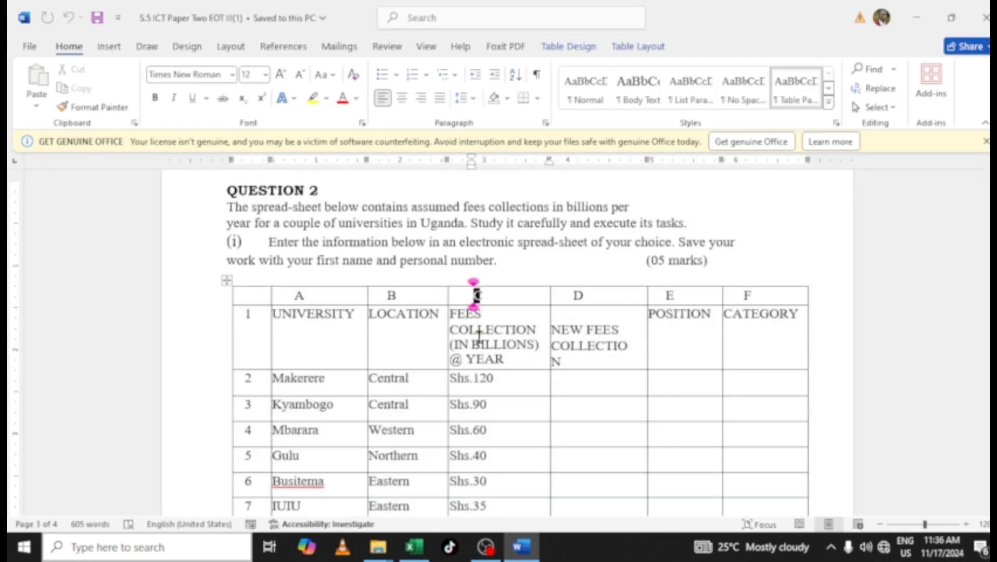
left_click_drag(508, 359, 458, 317)
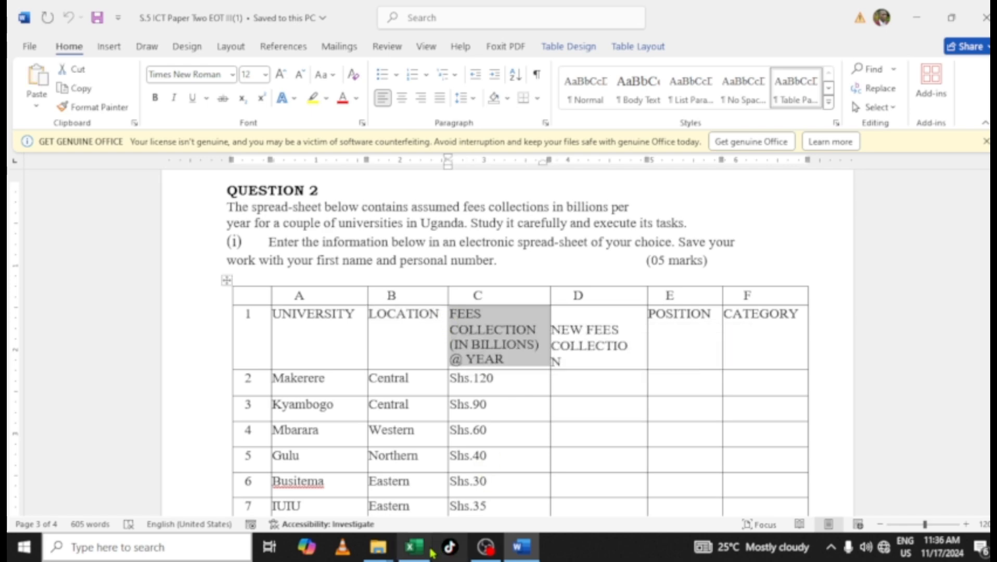
left_click(414, 546)
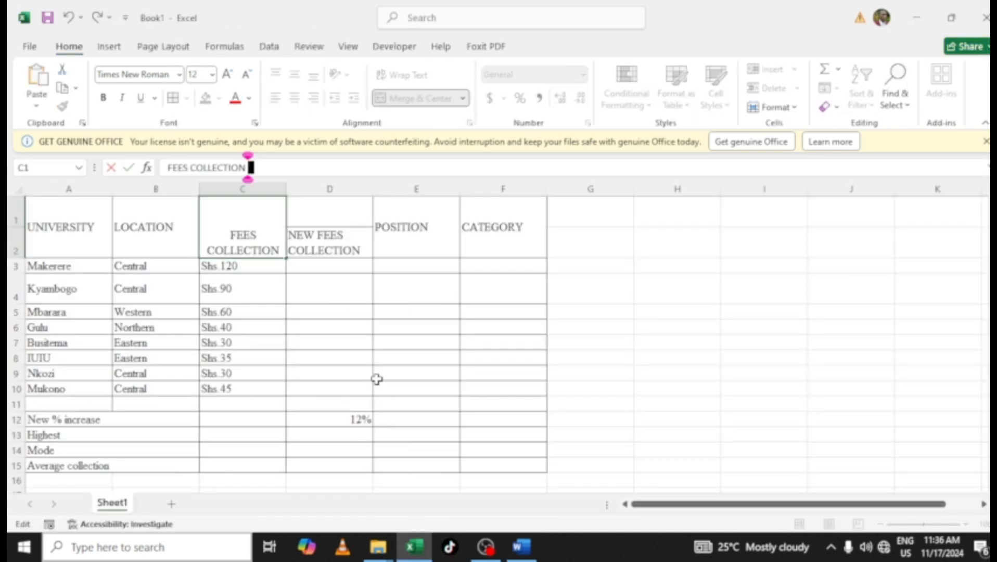
double_click(276, 247)
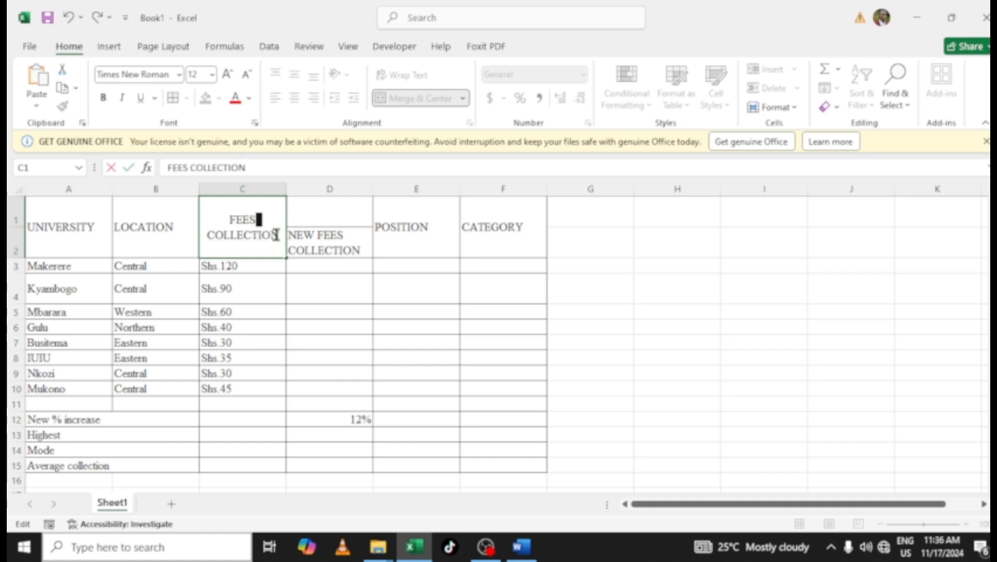
triple_click(276, 235)
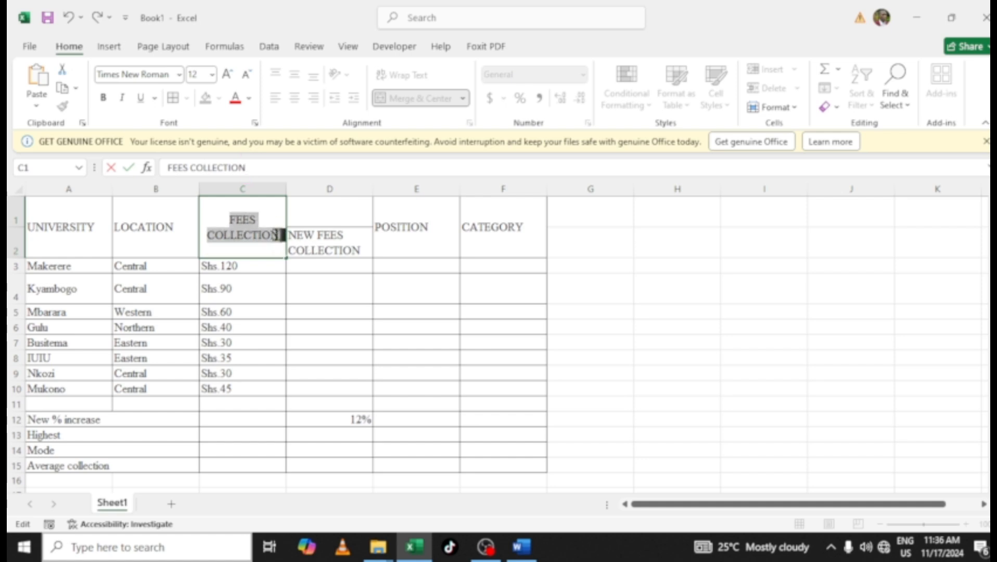
key("ctrl+v")
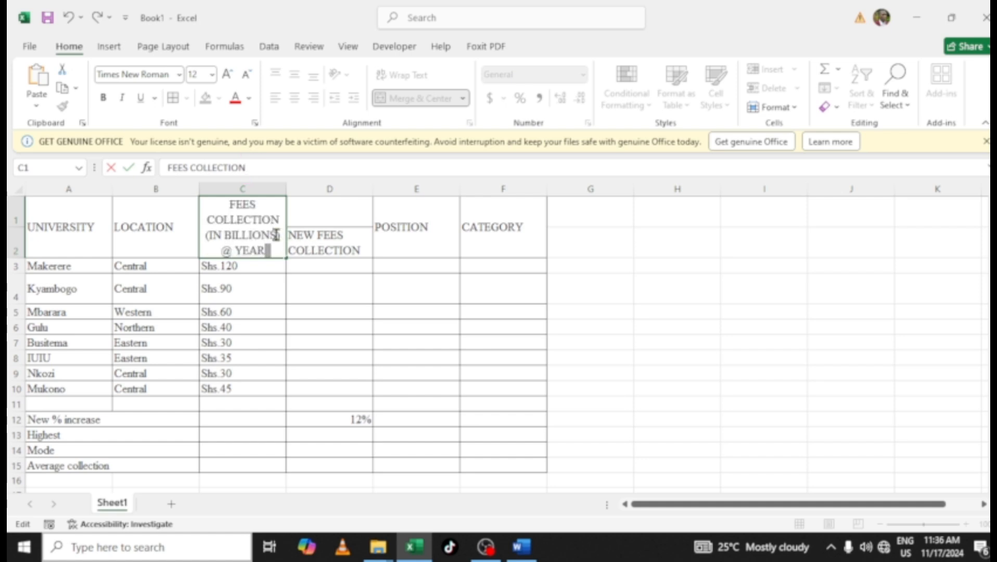
Move the NEW FEES COLLECTION heading into D1 and merge and center cells D1 and D2
left_click(311, 219)
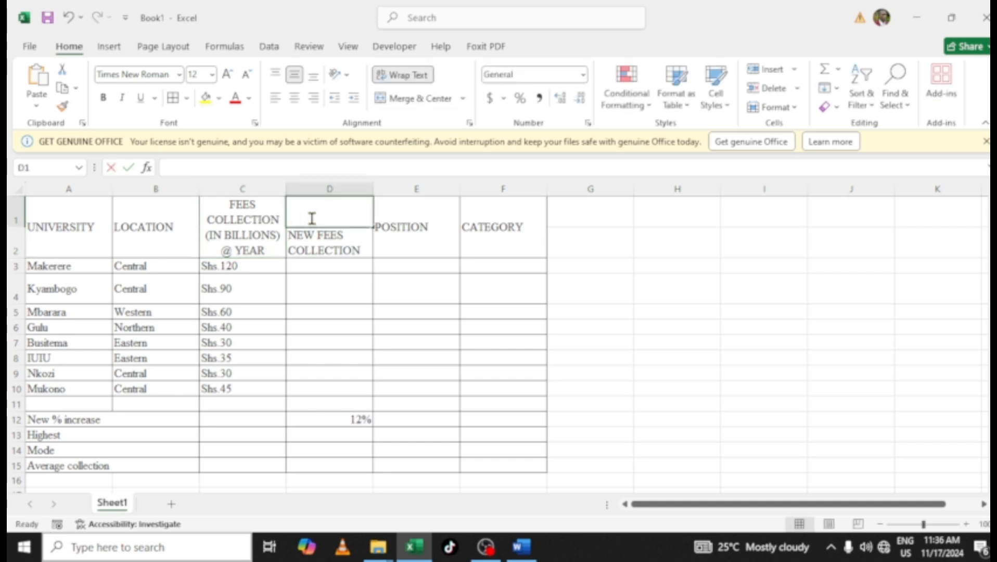
left_click(358, 251)
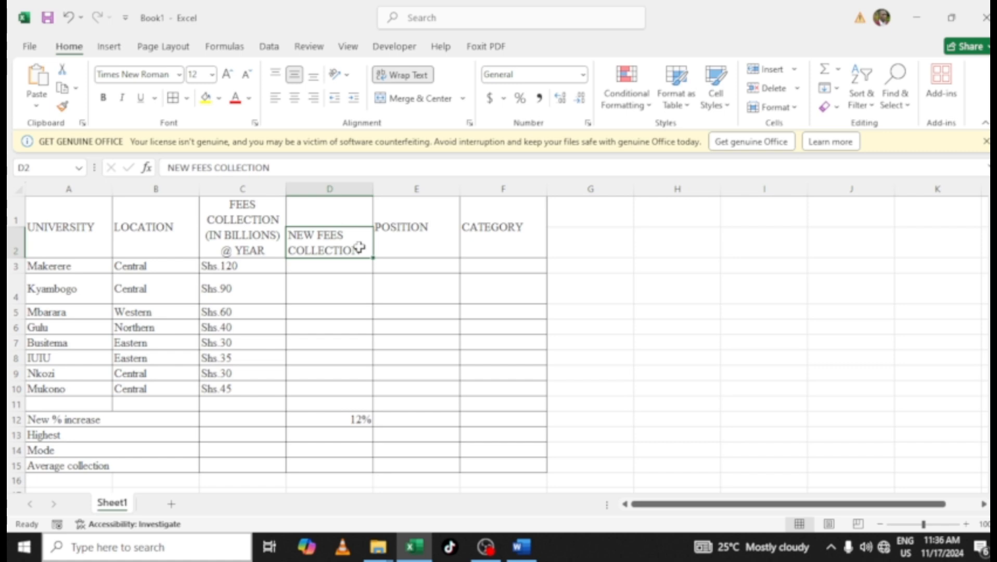
key("ctrl+c")
left_click(342, 214)
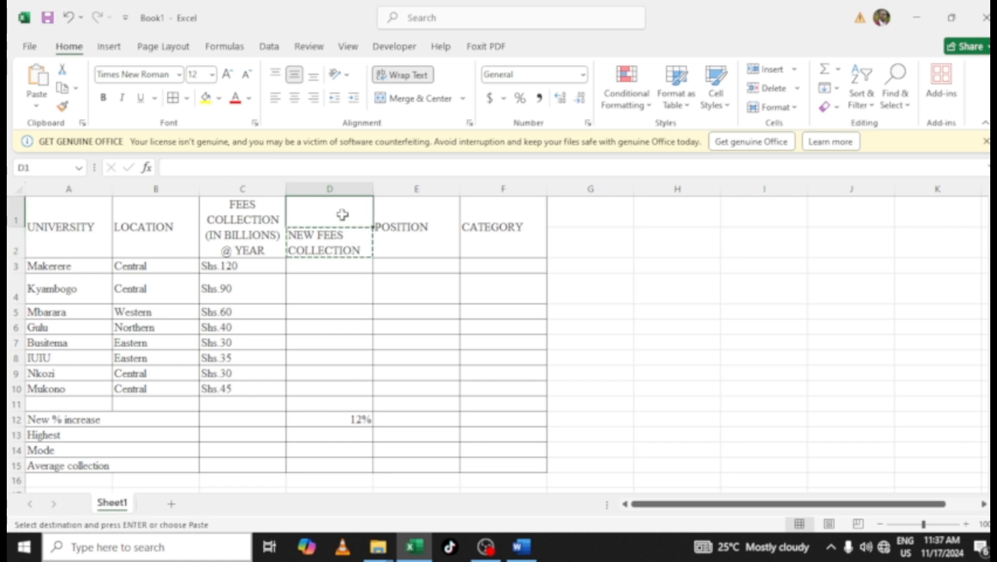
key("Return")
mouse_move(341, 213)
left_mouse_down()
mouse_move(329, 209)
mouse_move(332, 236)
left_mouse_up()
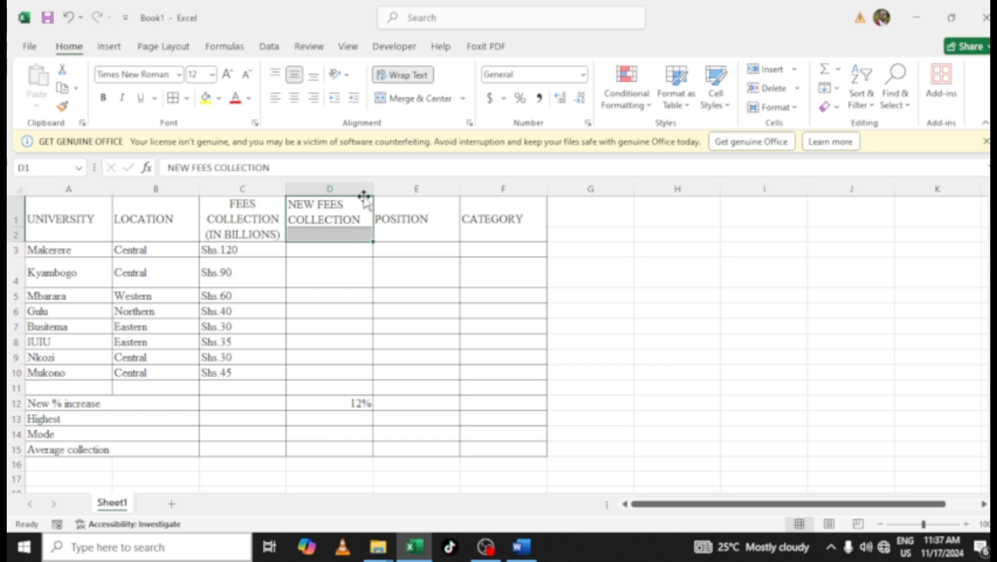
left_click(410, 100)
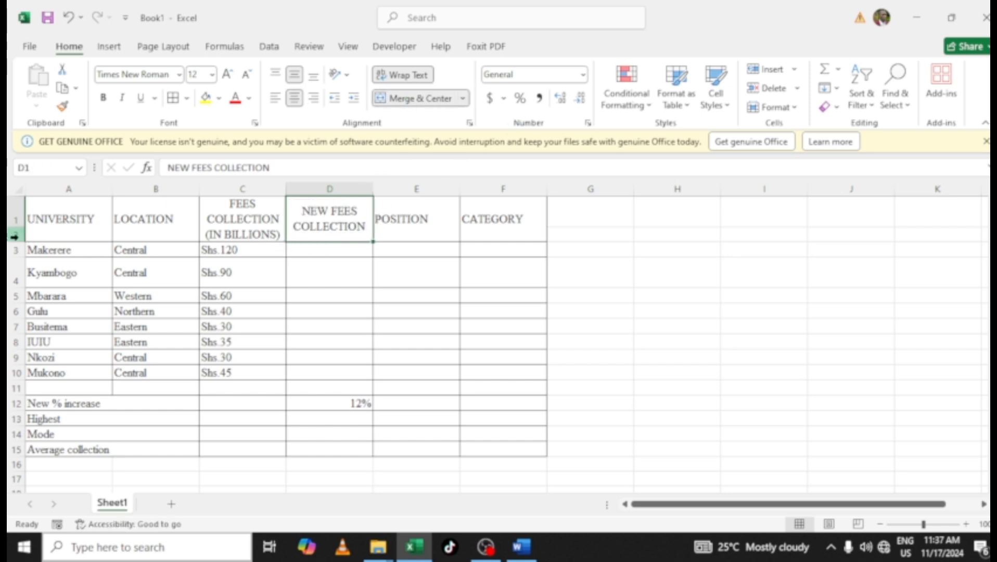
Adjust the row heights, enlarging the header rows to show the full fees heading and shrinking row 4 to match the data rows
left_click_drag(17, 241, 16, 263)
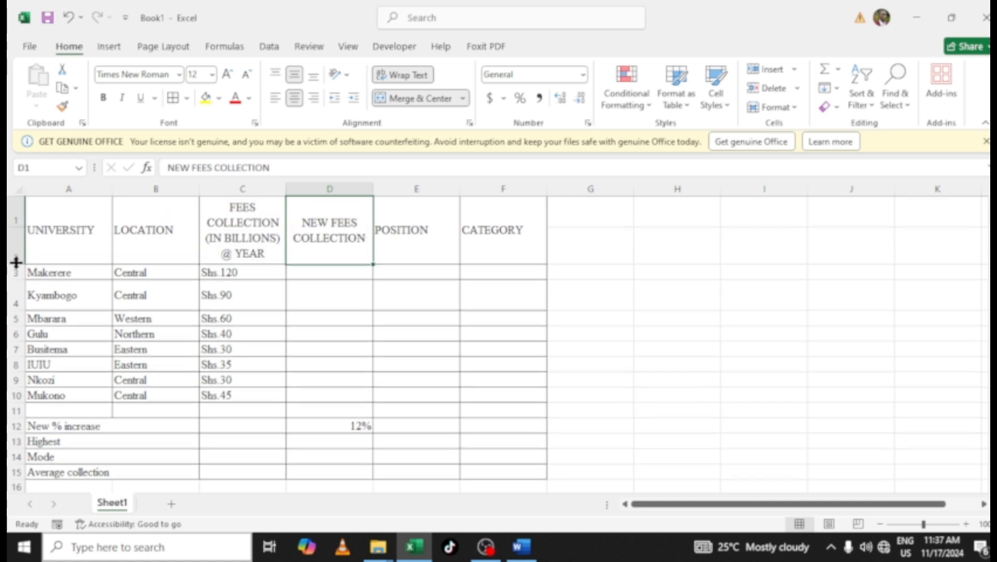
left_click(391, 242)
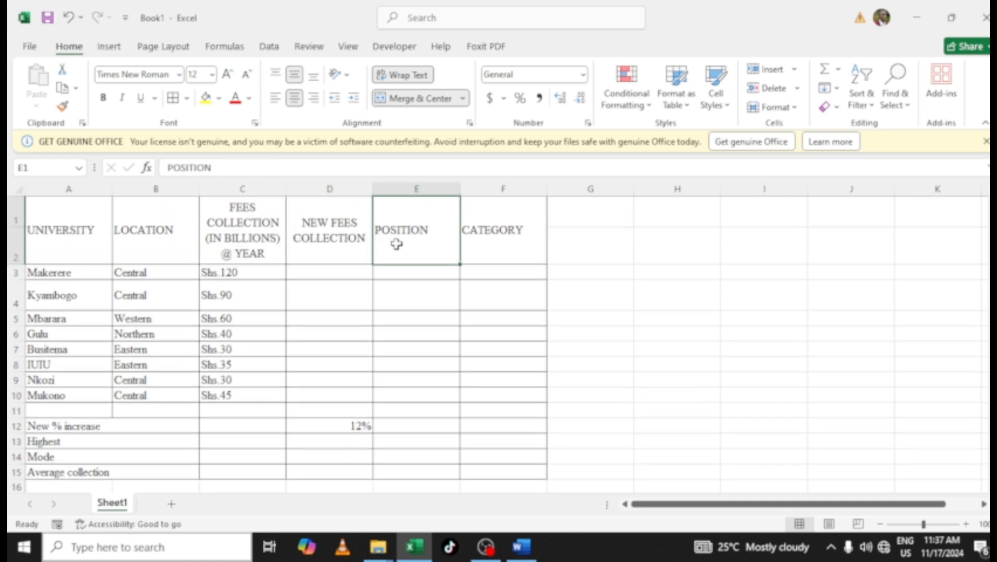
scroll(444, 317, "down", 1)
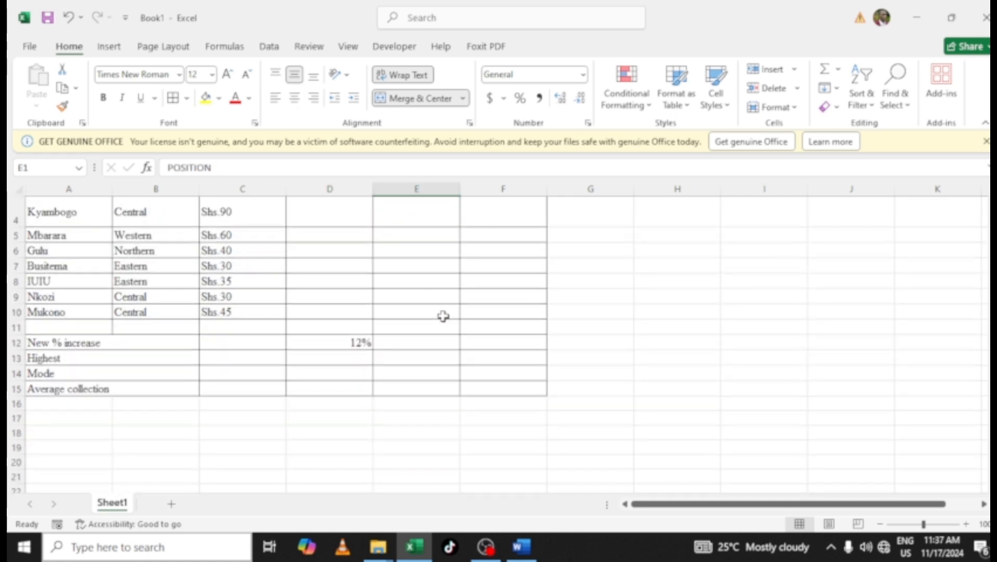
scroll(443, 317, "up", 1)
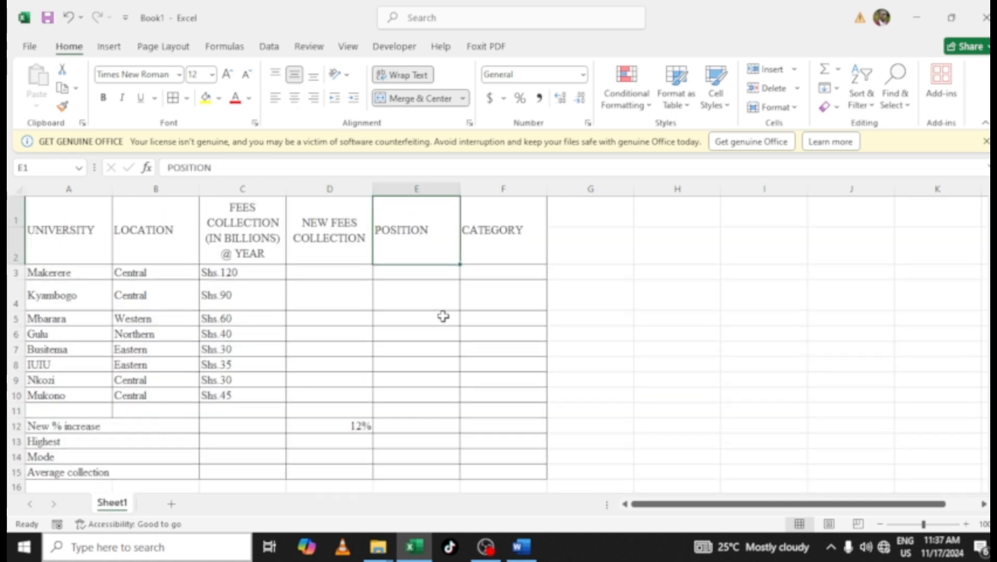
left_click(153, 299)
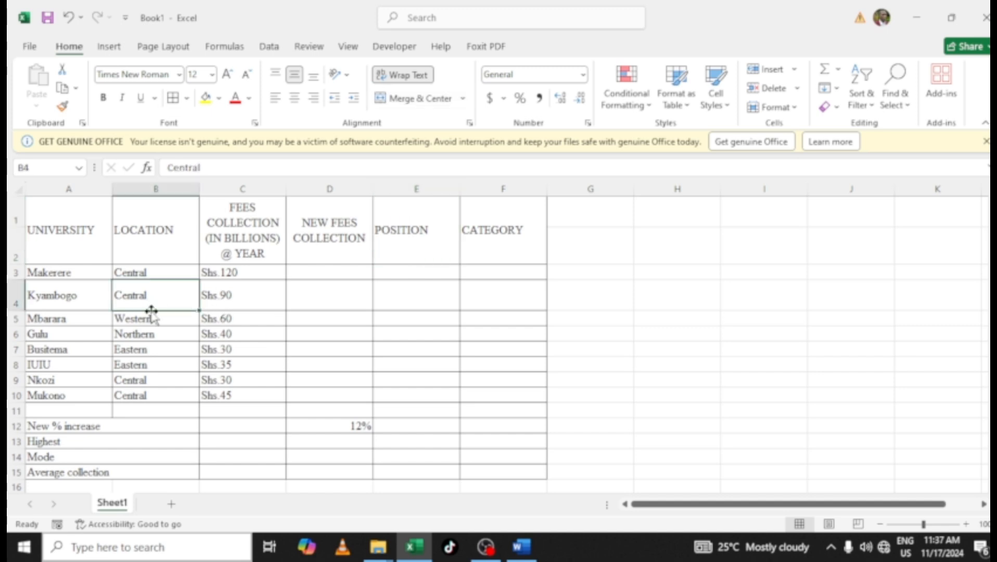
left_click_drag(19, 309, 17, 292)
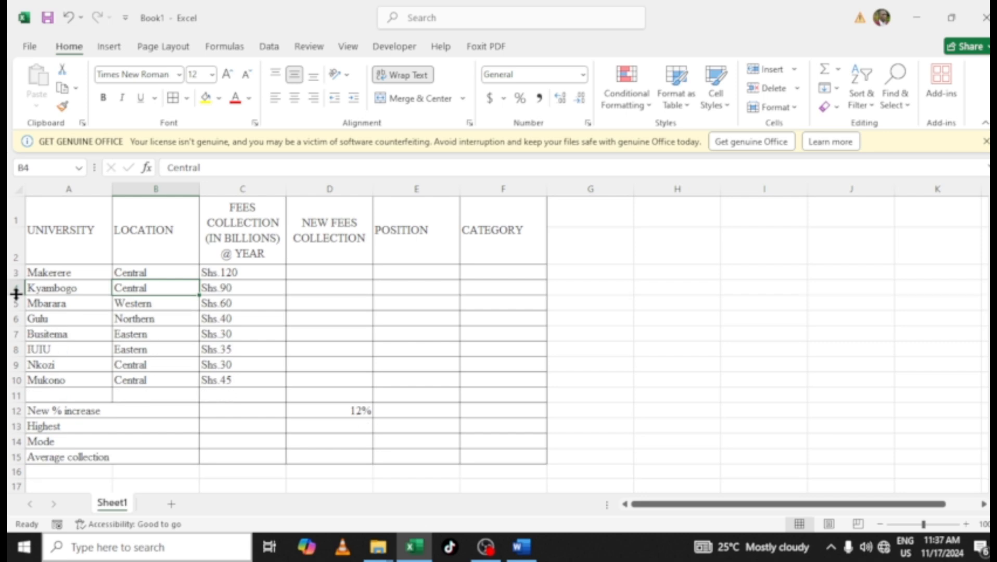
Examine the fees values in cells C3 to C10
left_click(192, 319)
left_click(251, 298)
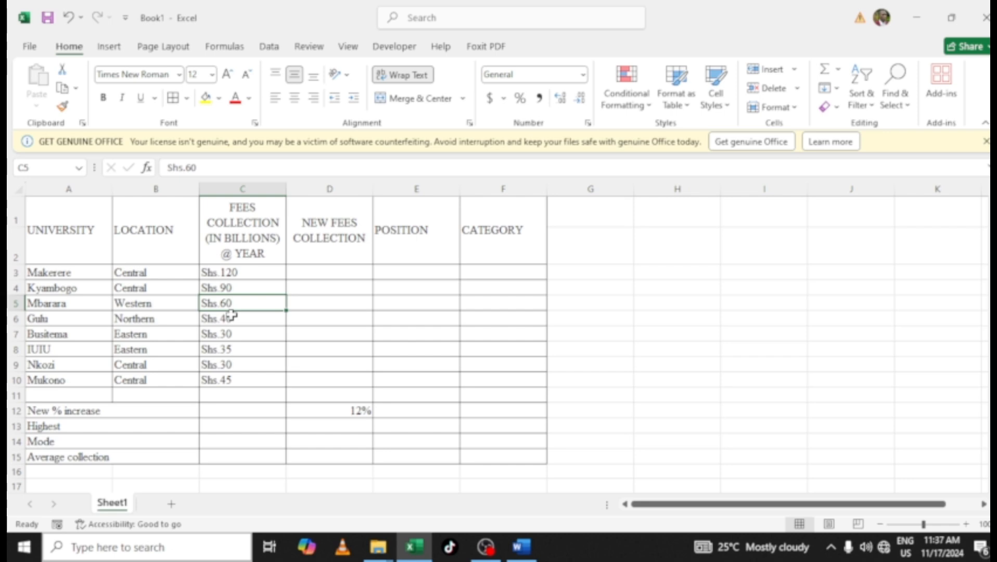
left_click_drag(225, 271, 231, 374)
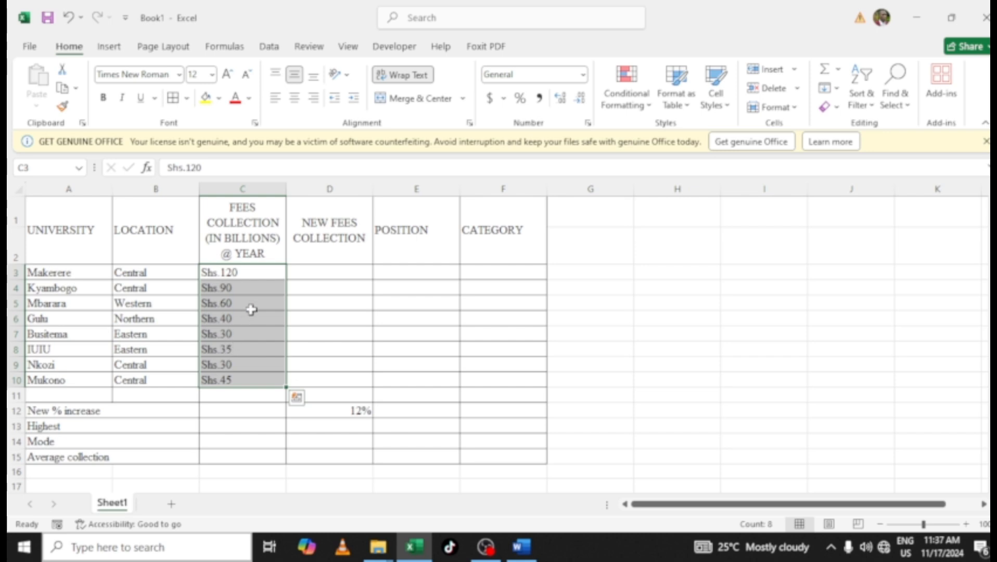
left_click(237, 272)
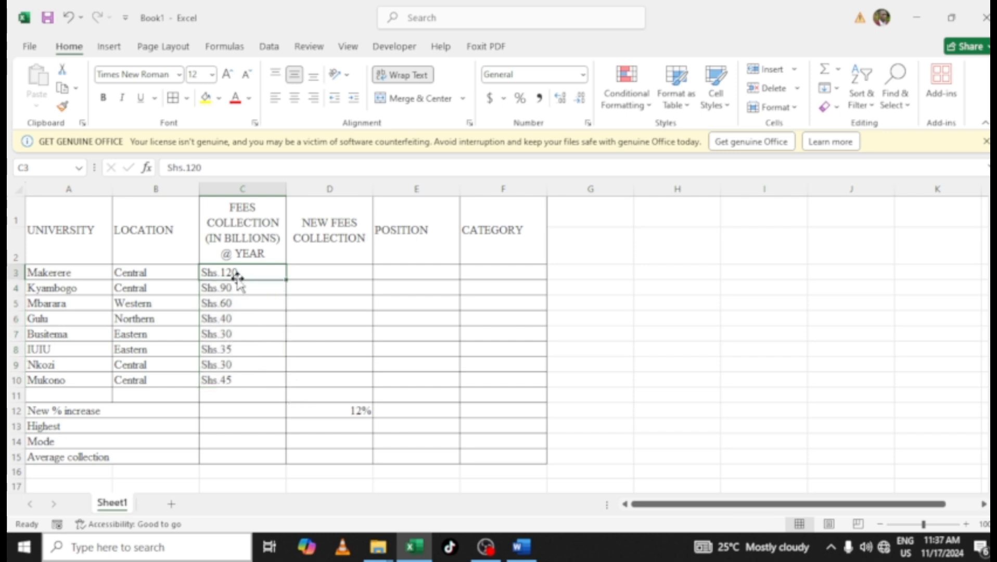
left_click(212, 167)
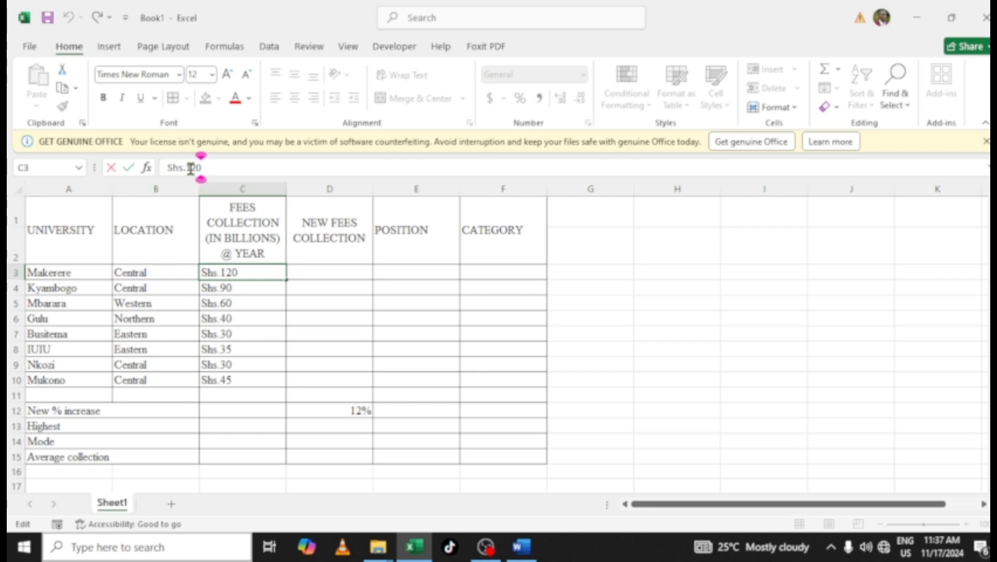
left_click(239, 287)
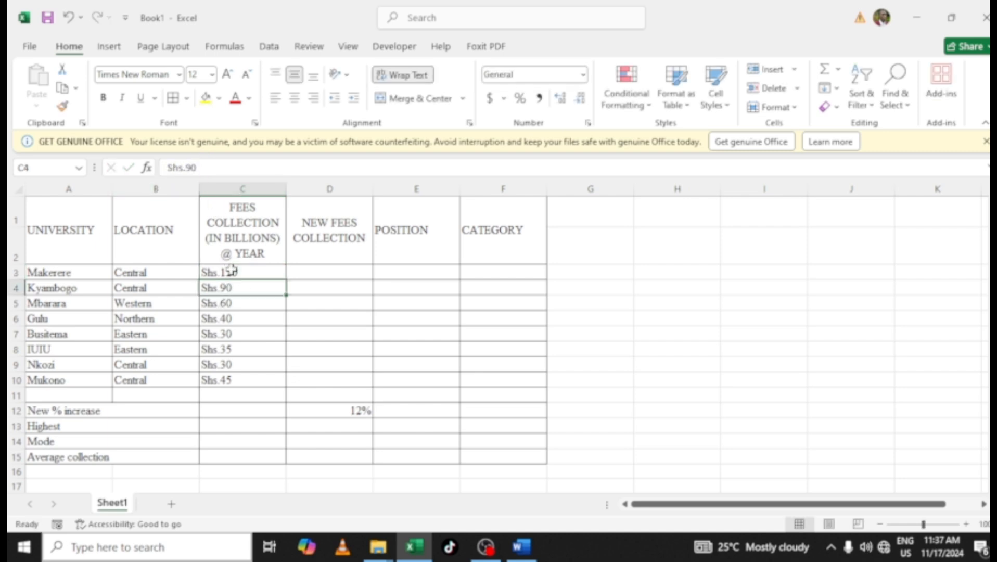
left_click_drag(231, 269, 235, 376)
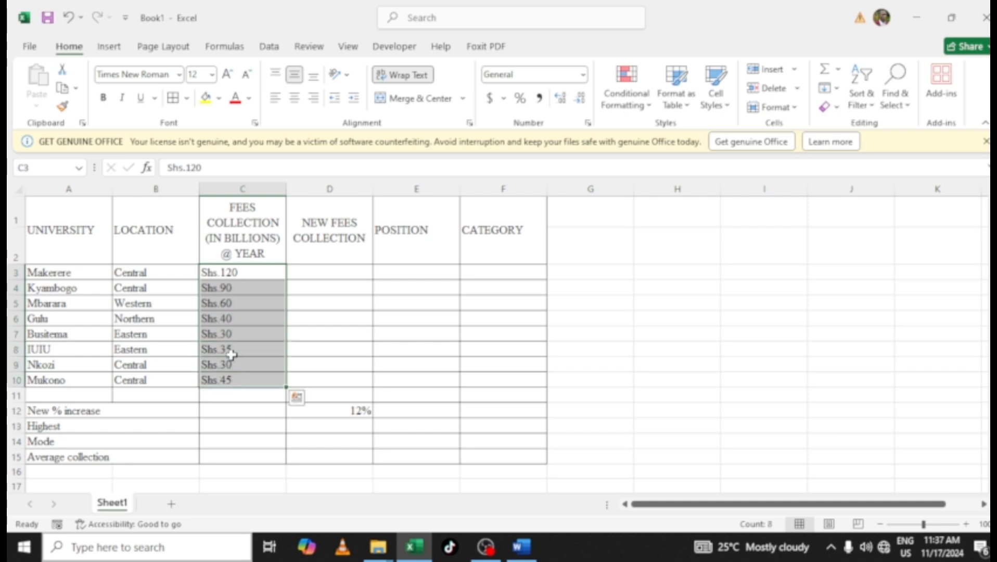
left_click(231, 354)
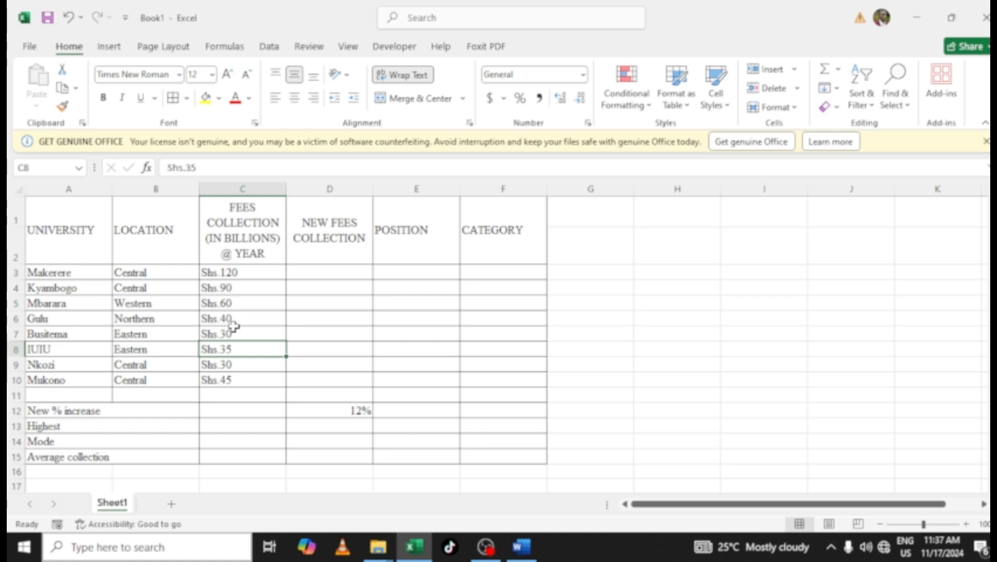
left_click(663, 284)
type("10")
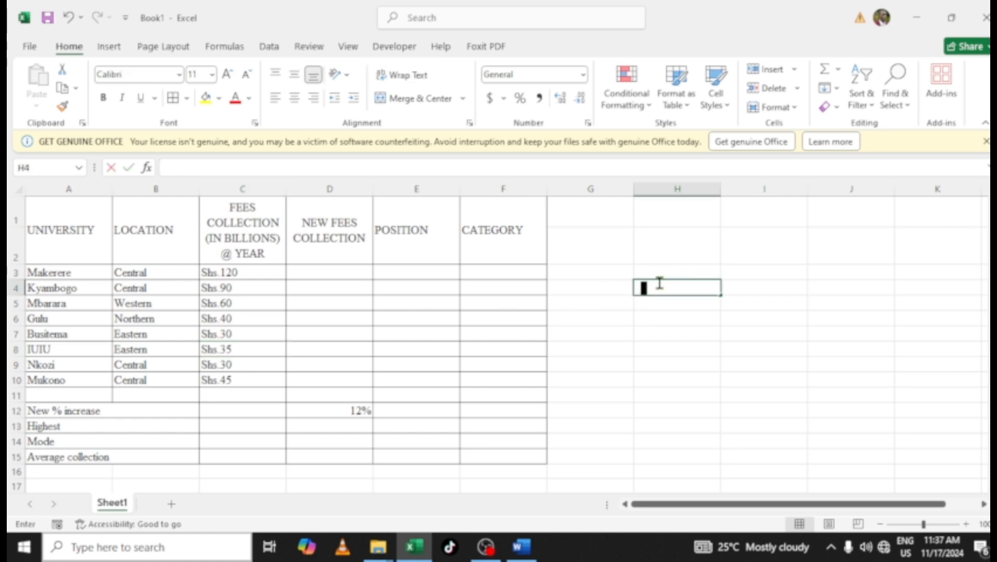
key("Return")
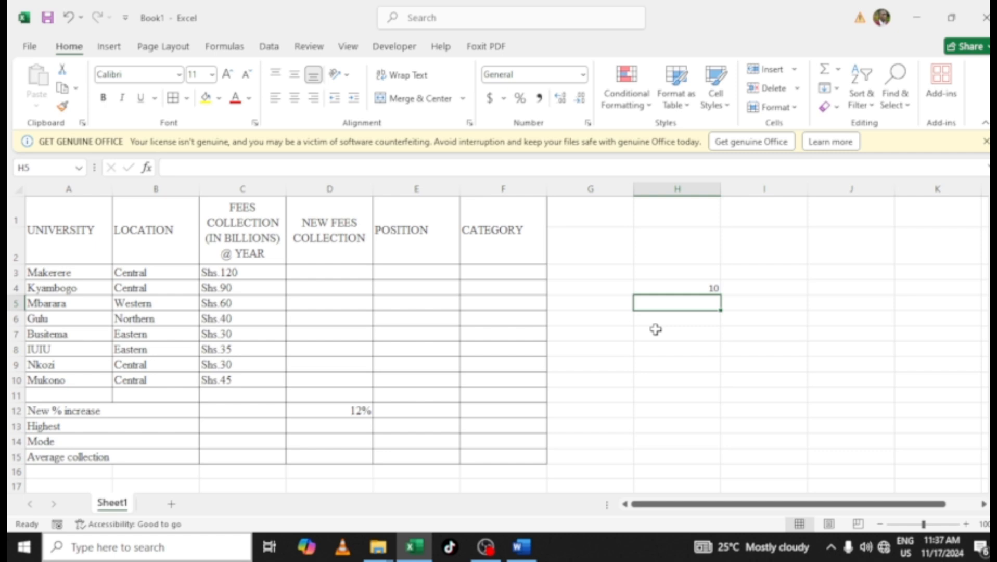
left_click(660, 288)
key("Delete")
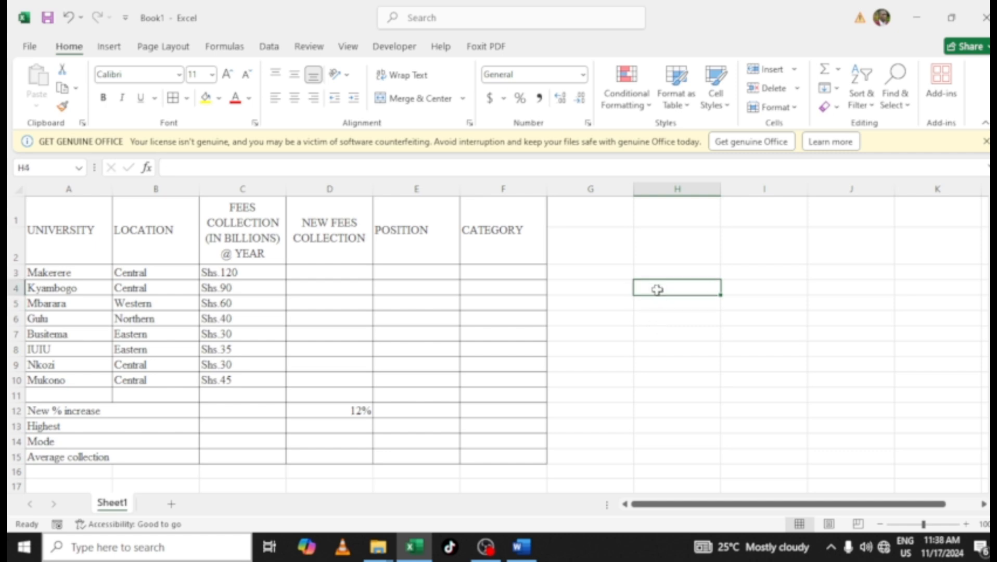
left_click(243, 288)
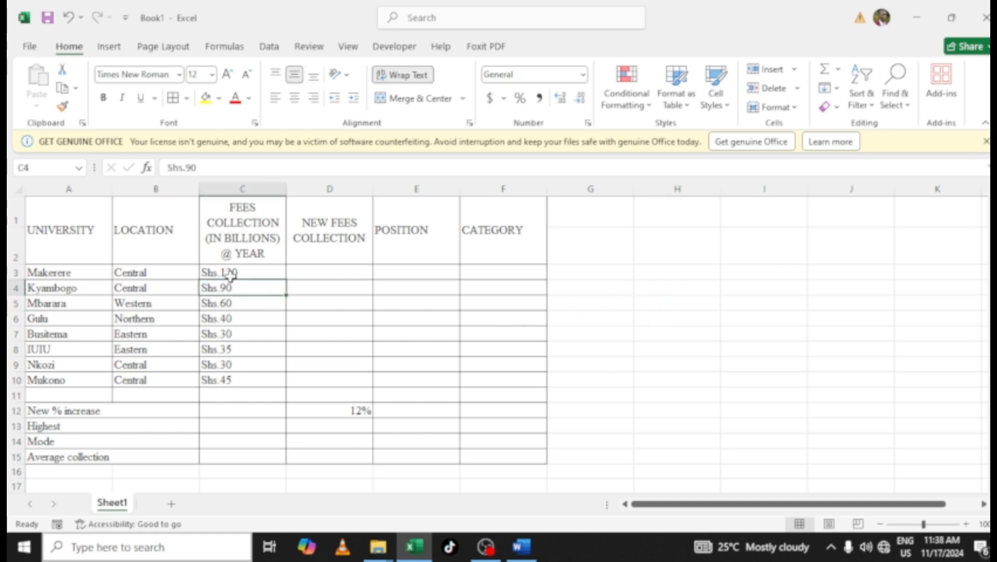
left_click(230, 273)
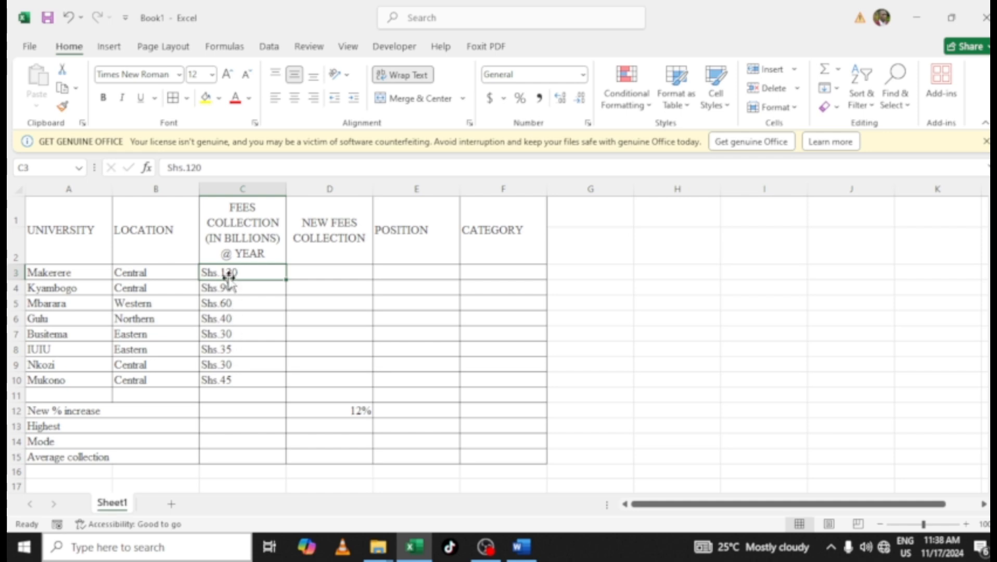
left_click_drag(227, 273, 226, 383)
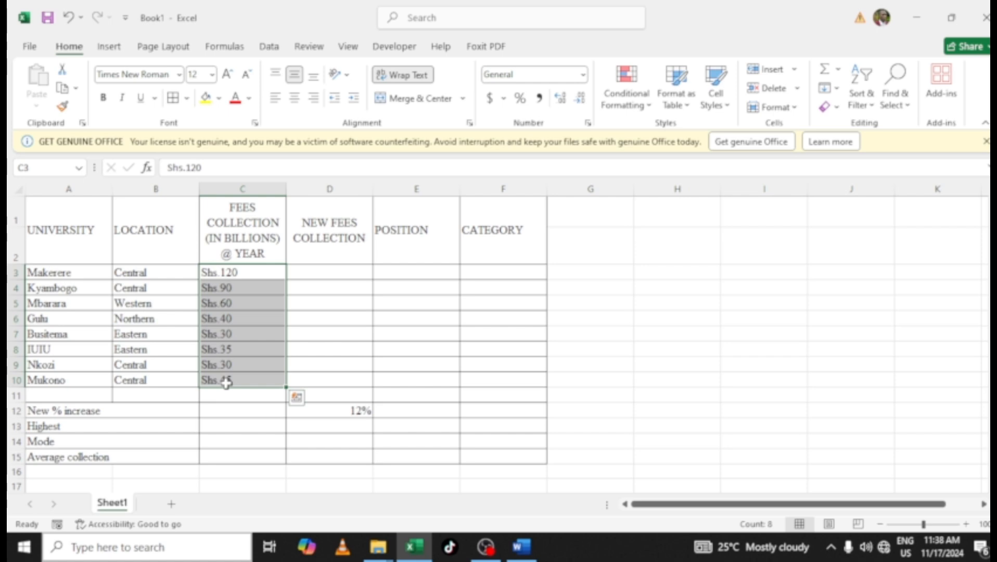
right_click(241, 334)
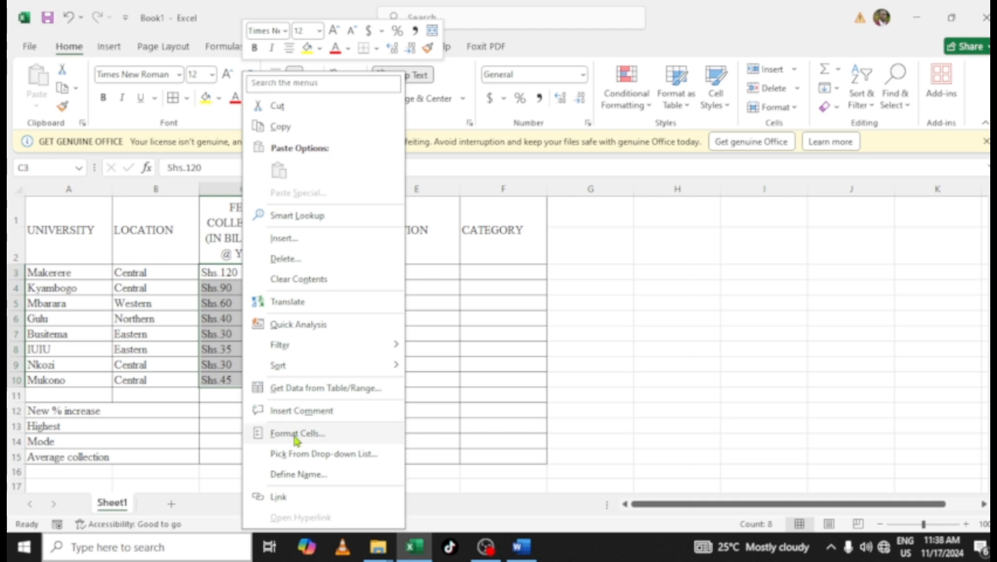
left_click(297, 432)
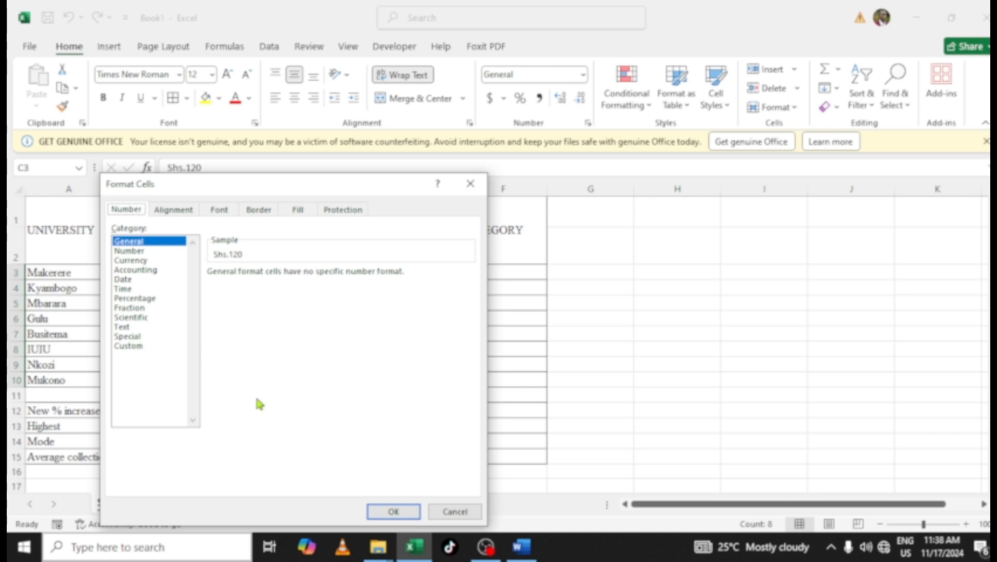
left_click(453, 513)
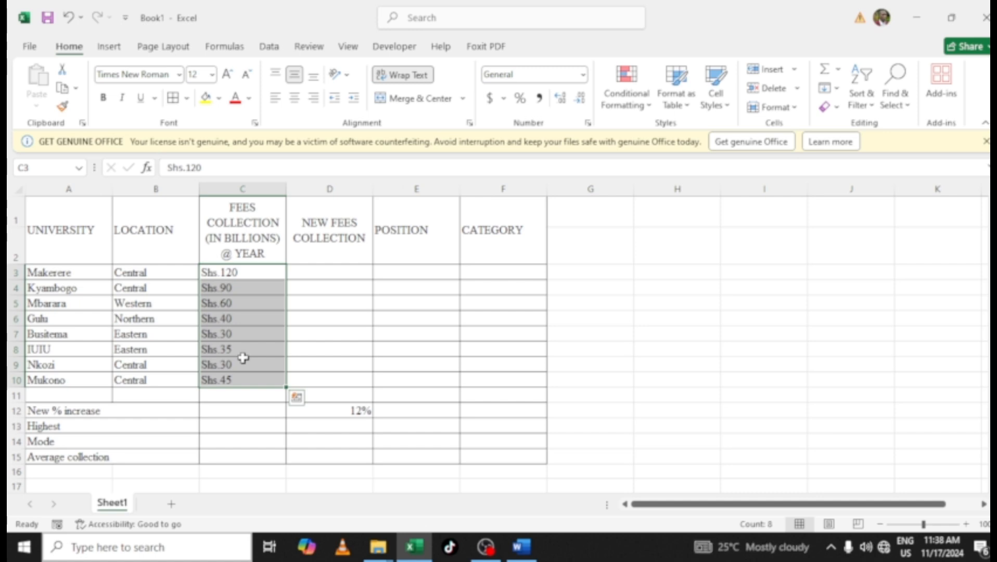
Remove the Shs. prefix from the selected fees values C3:C10 using Replace All with an empty replacement
key("ctrl+h")
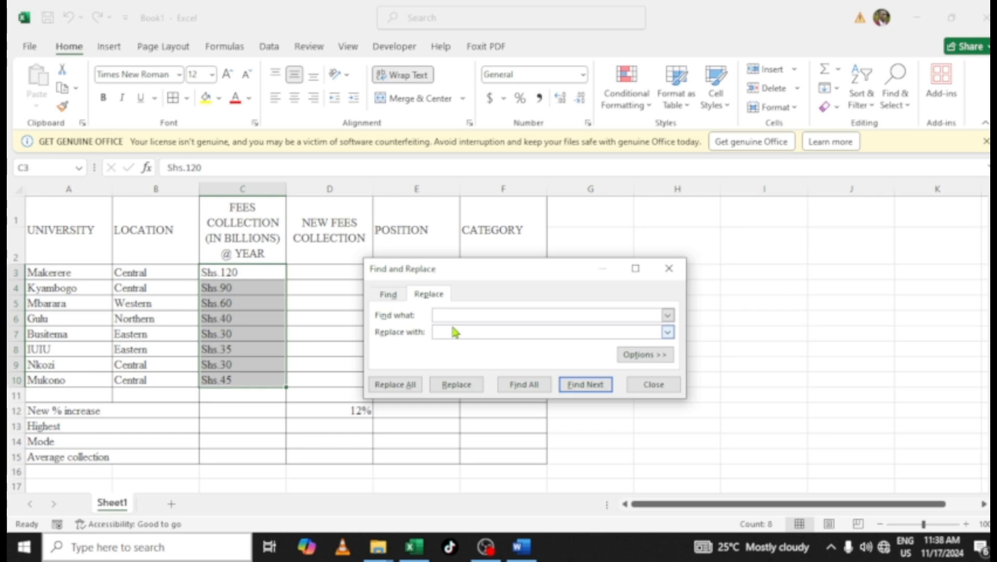
type("Shs.")
left_click(397, 391)
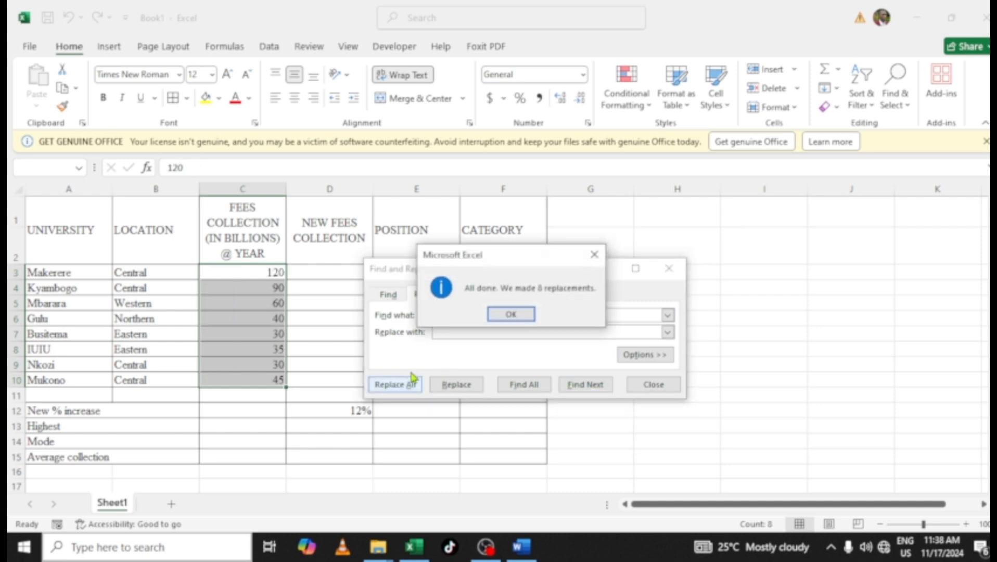
left_click(506, 313)
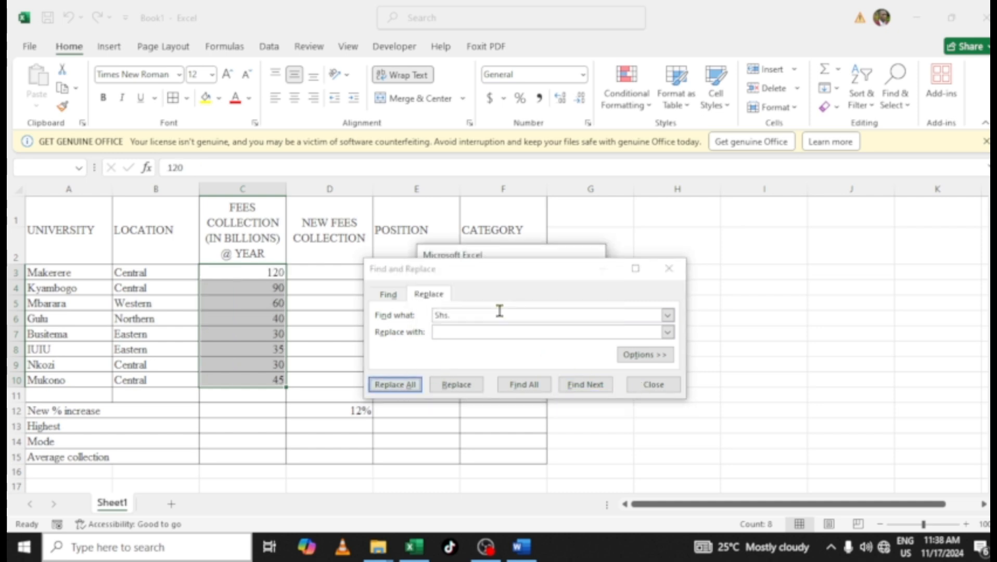
left_click(653, 384)
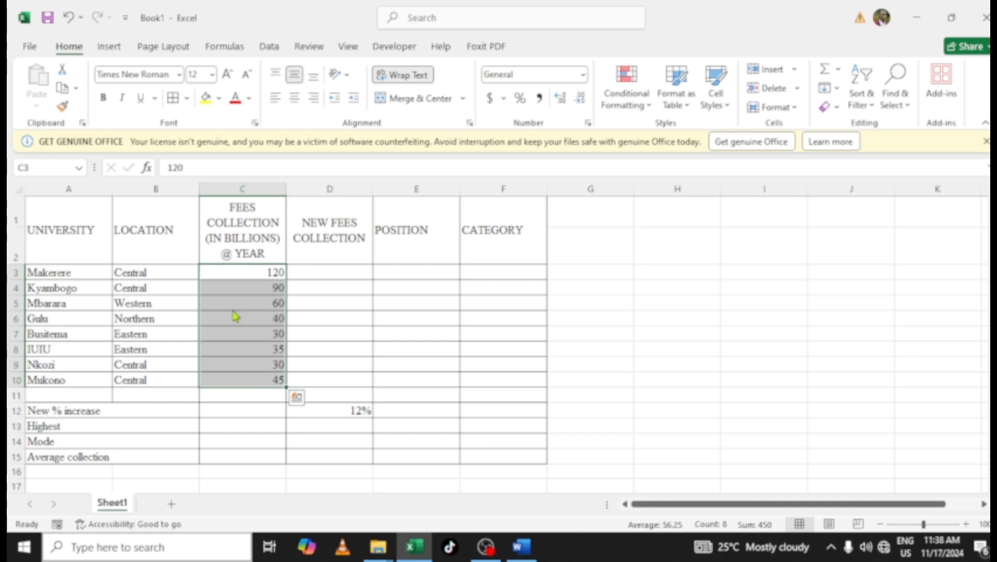
Apply the custom number format "Shs." #,##0 to the selected fees values in C3:C10
right_click(233, 311)
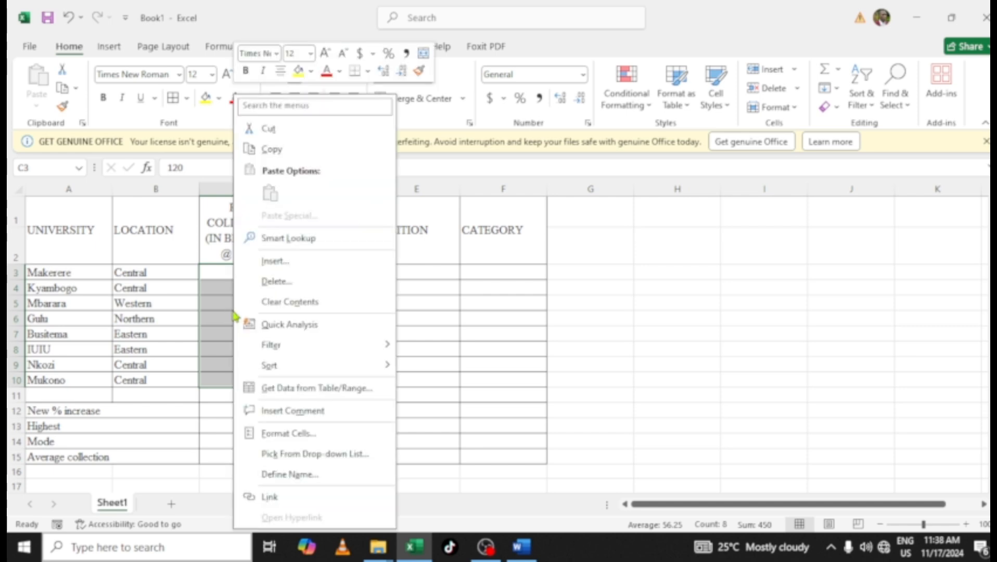
left_click(275, 432)
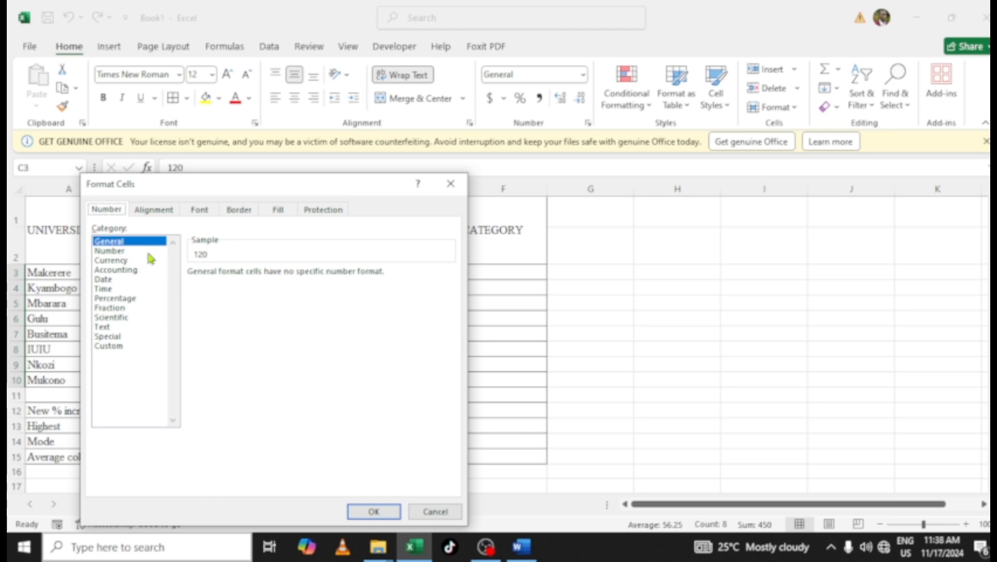
left_click(111, 346)
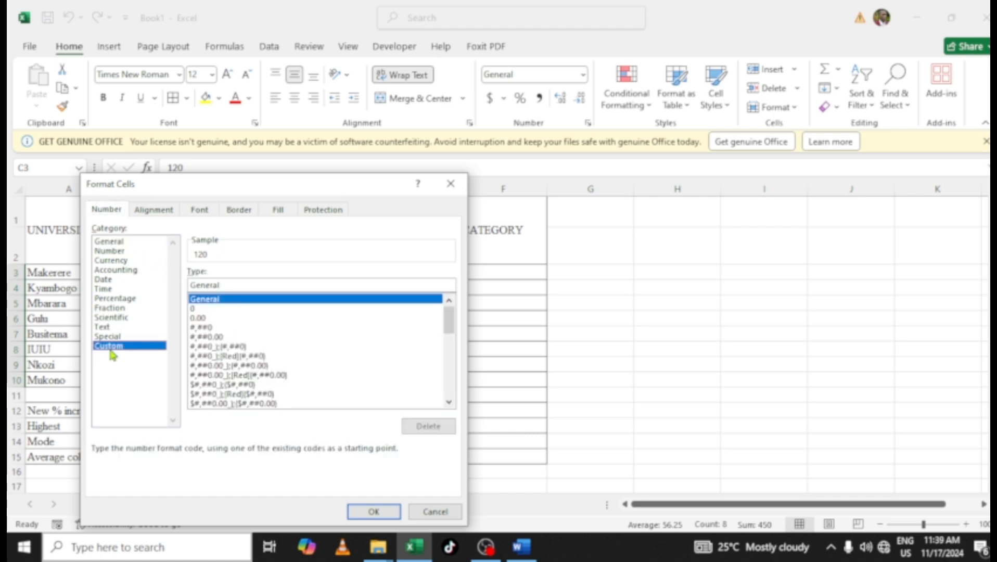
left_click_drag(229, 285, 174, 285)
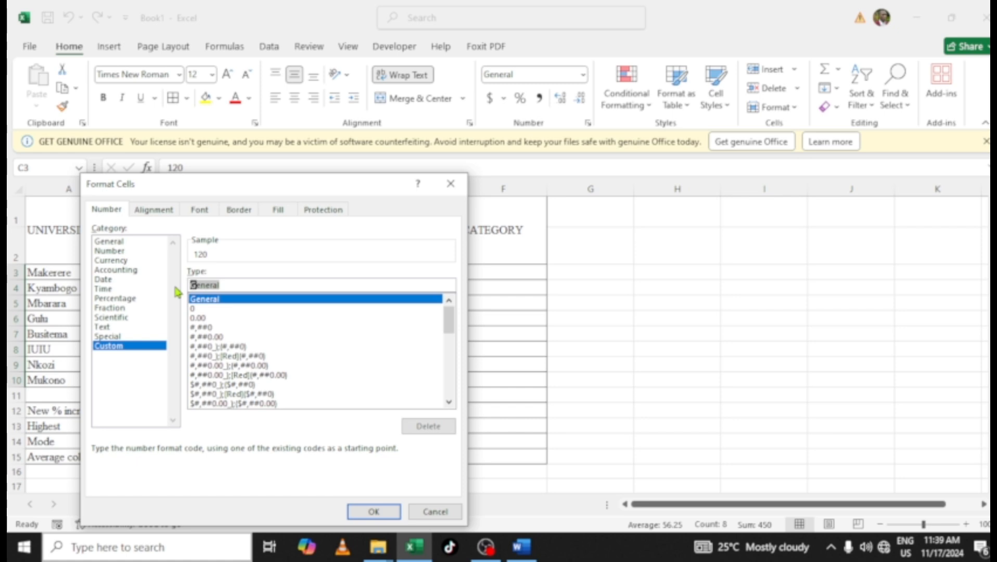
type("\"")
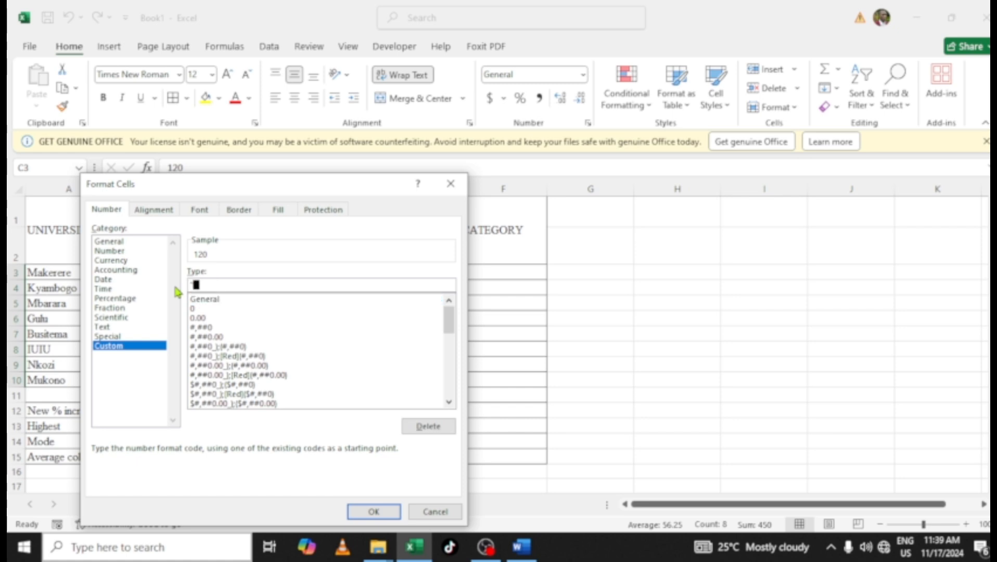
type("$")
type("hs")
type(".|||||\"")
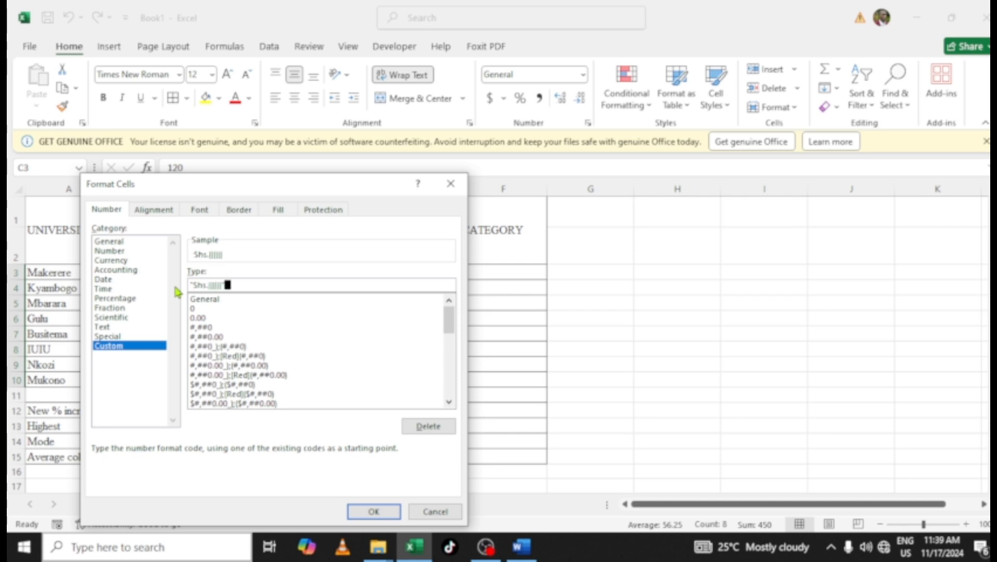
type(" |#")
key("BackSpace")
key("BackSpace")
key("BackSpace")
key("BackSpace")
key("BackSpace")
type("||\"")
key("BackSpace")
type("||||||\"")
key("BackSpace")
key("BackSpace")
key("BackSpace")
key("BackSpace")
key("BackSpace")
key("BackSpace")
key("BackSpace")
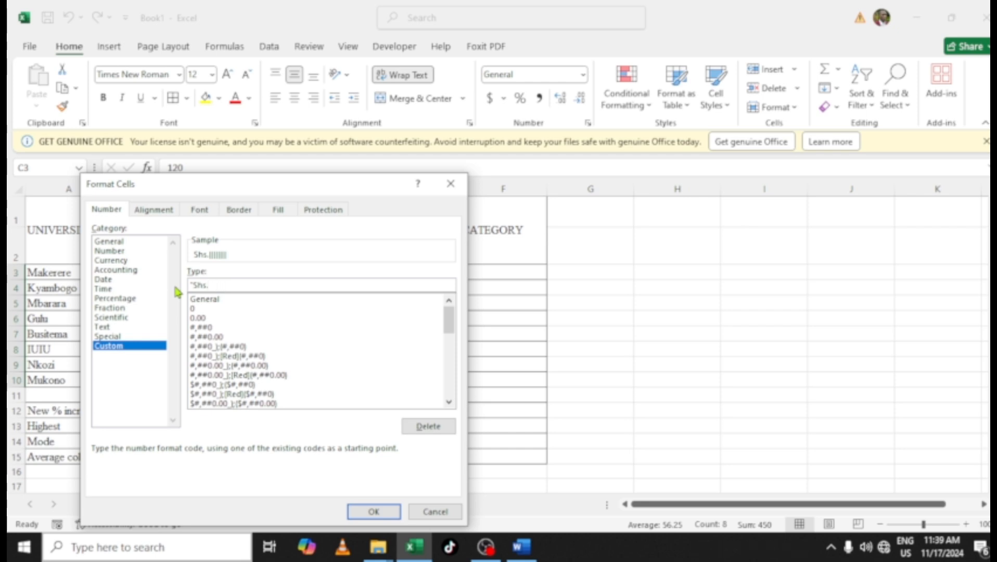
type("|\"")
key("Left")
key("BackSpace")
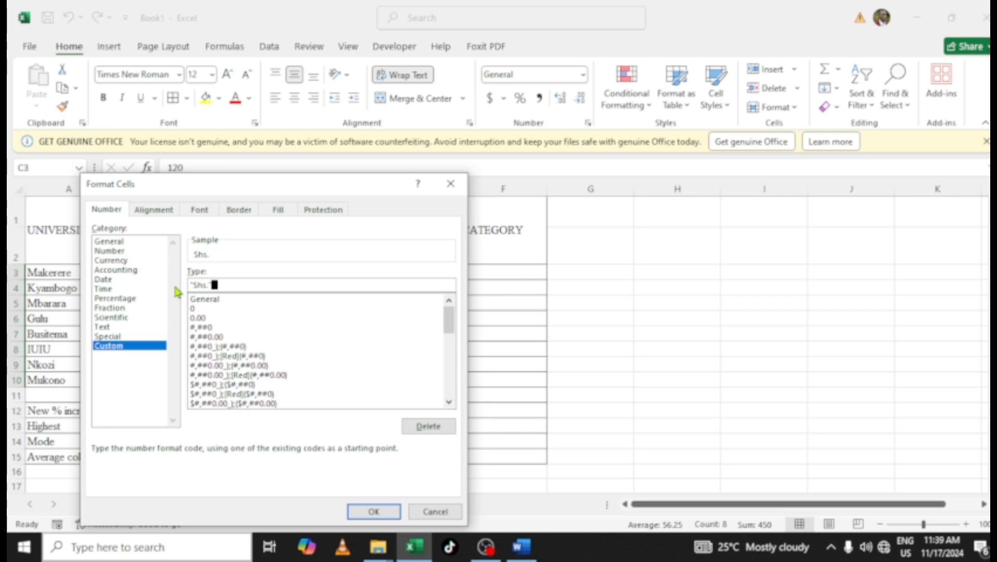
type("|#")
key("Left")
key("BackSpace")
key("Right")
type(",##0")
left_click(373, 511)
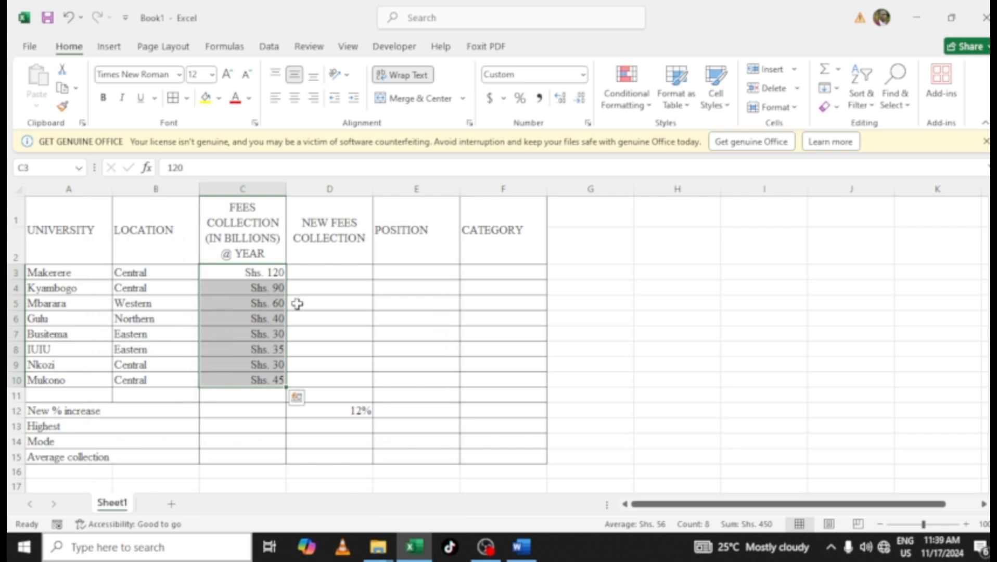
Select the new fees cells D3:D10 and give them the same custom number format "Shs." #,##0
left_click_drag(295, 271, 349, 373)
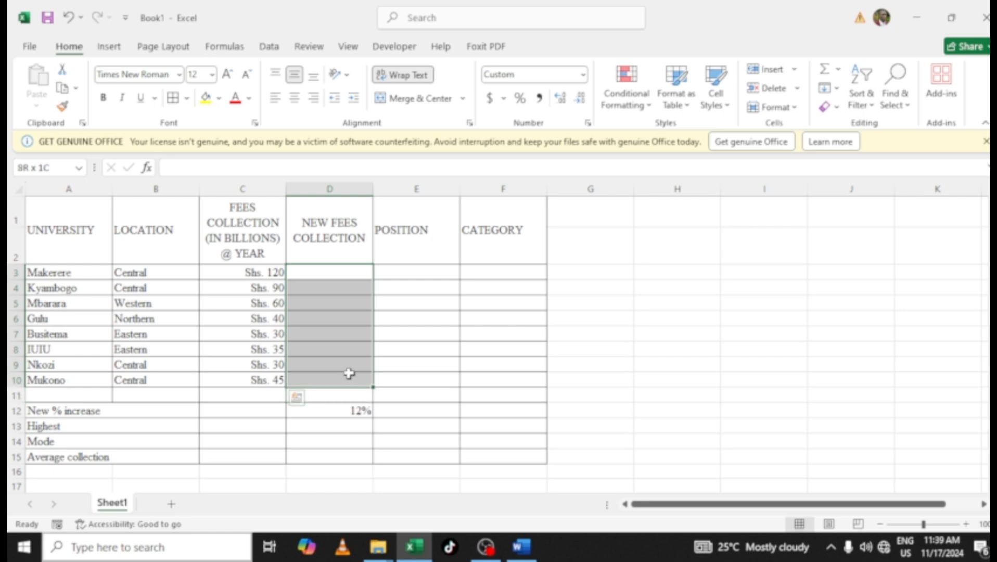
right_click(332, 311)
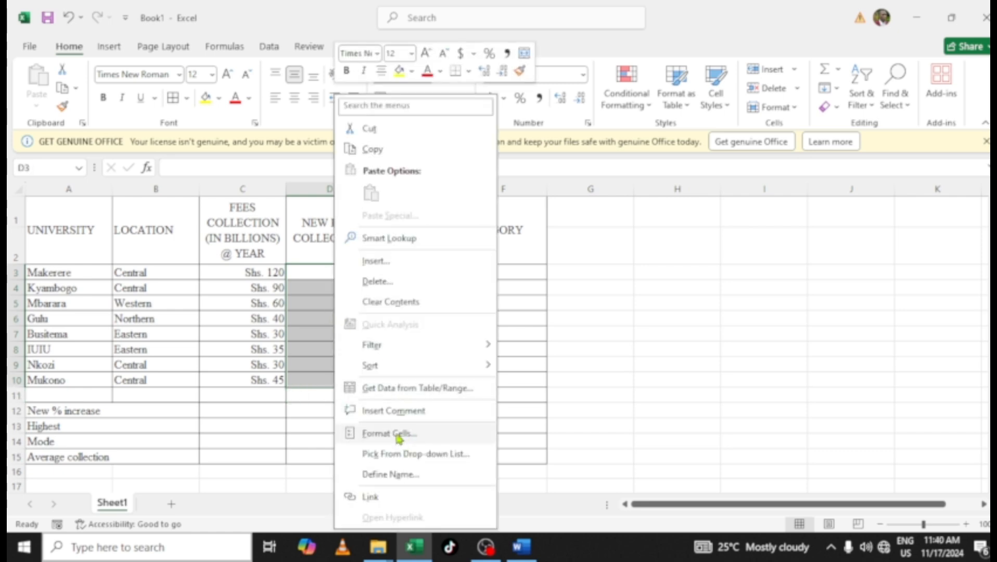
left_click(397, 434)
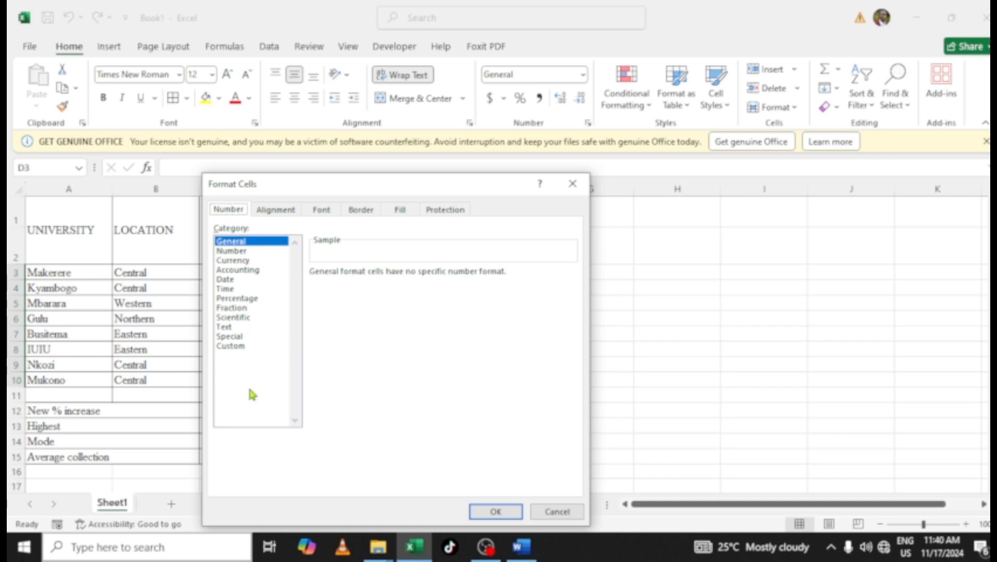
left_click(242, 346)
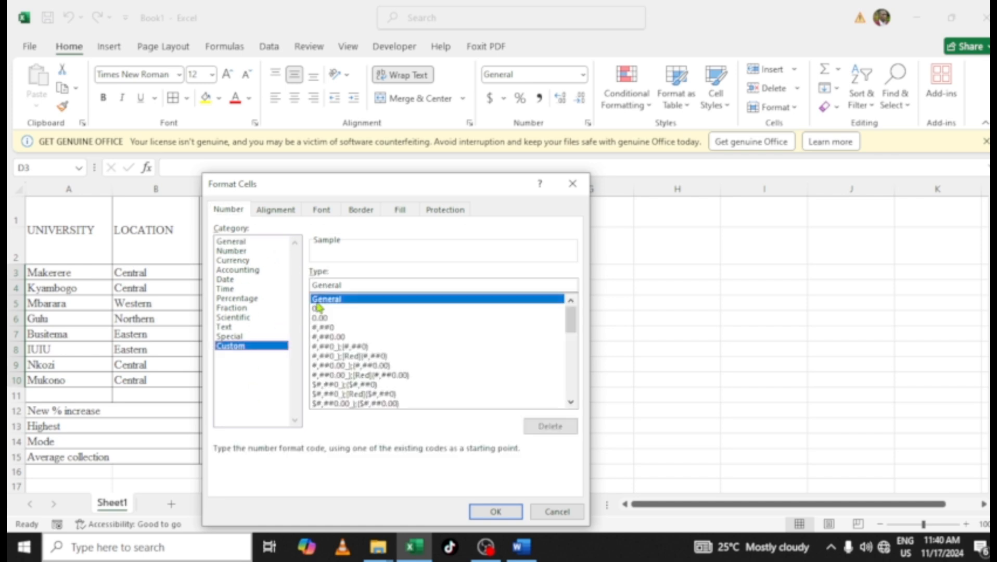
left_click_drag(355, 284, 311, 285)
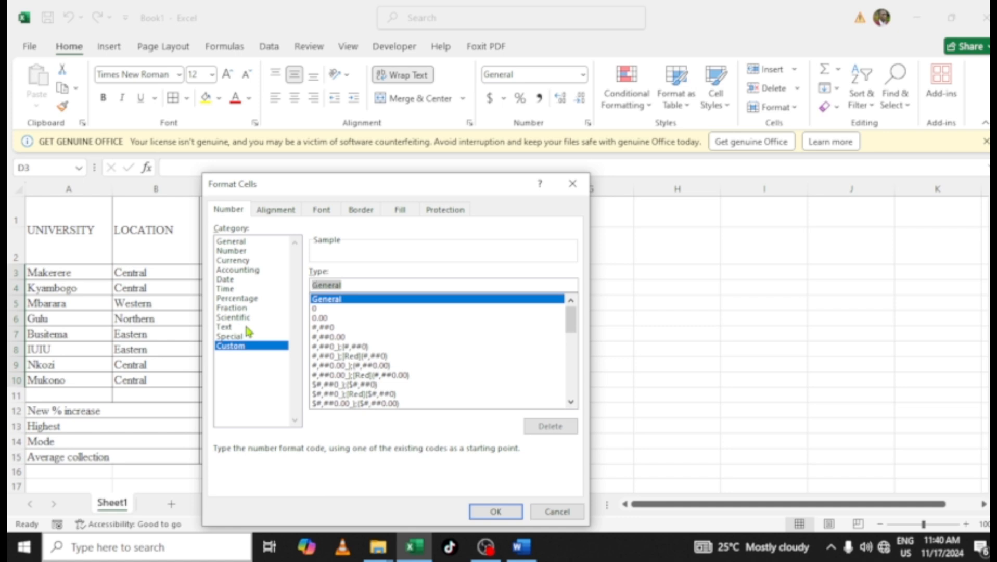
type("\"")
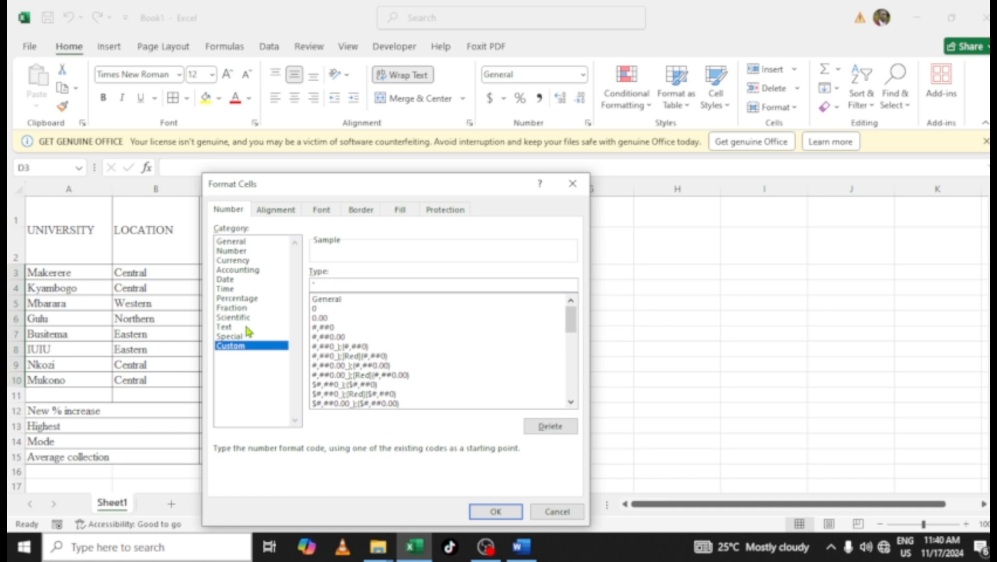
type("$")
type("hs.")
type("\"")
type(" #")
type(",##")
type("0")
left_click(494, 511)
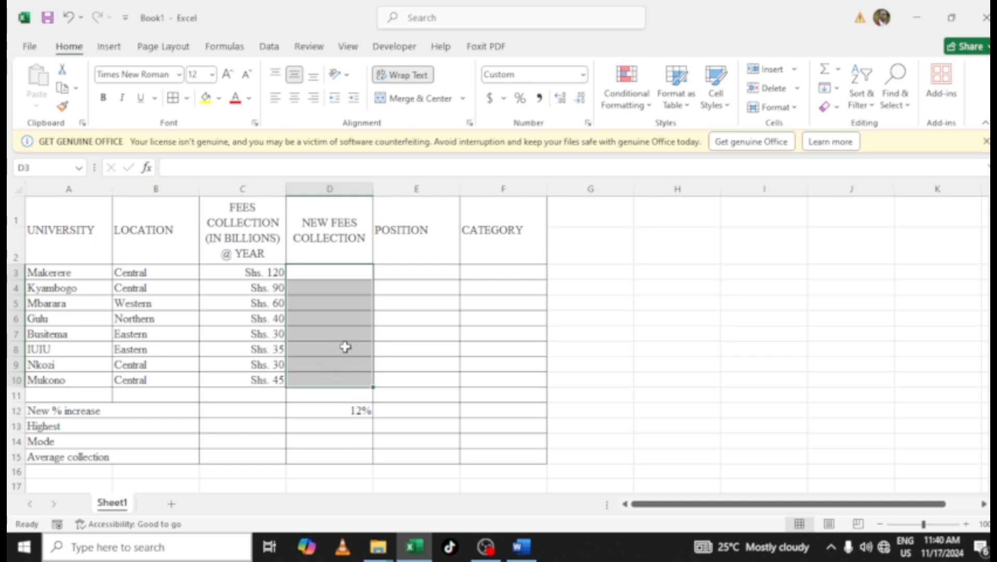
Switch to the Word question paper and read the table and the task instructions, then return to Excel
left_click(521, 553)
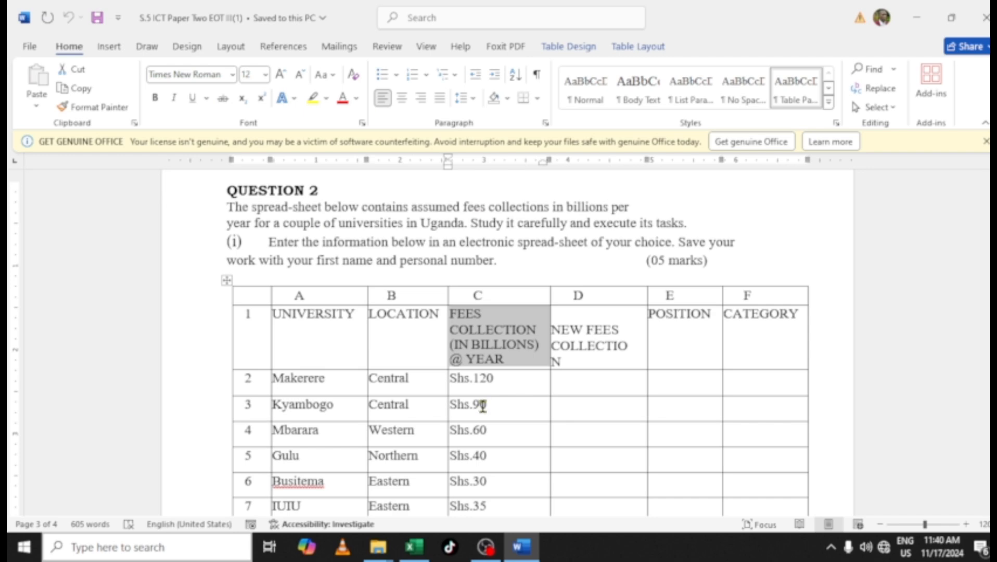
left_click(488, 404)
scroll(364, 377, "down", 4)
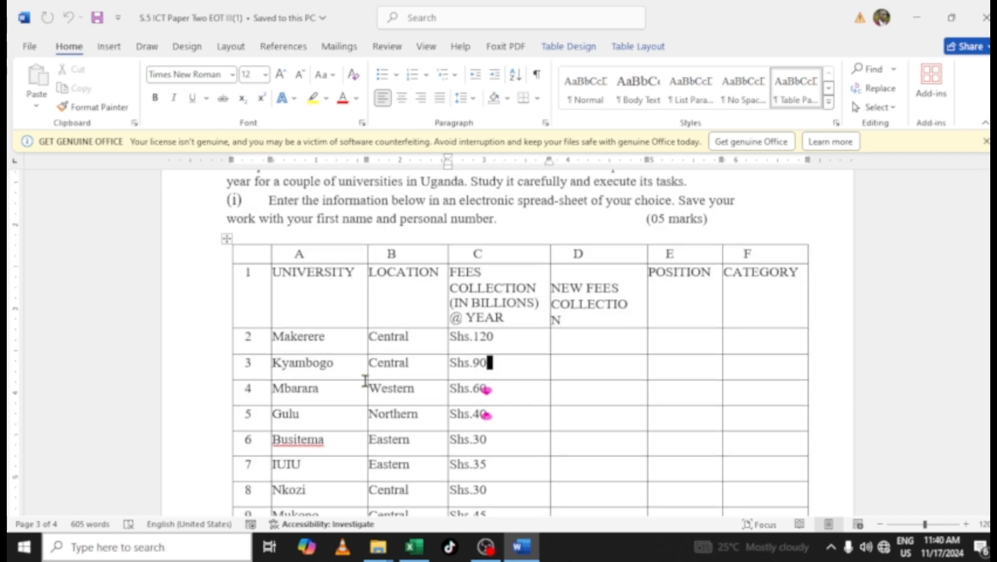
scroll(365, 383, "down", 7)
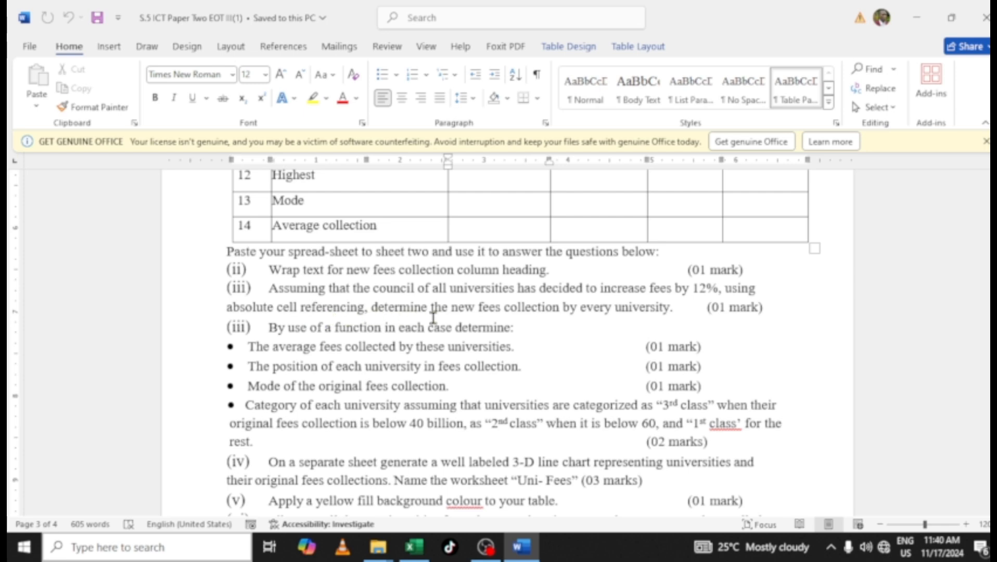
left_click(413, 546)
In D3, enter the formula =($D$12*C3)+C3 to compute Makerere's new fees using an absolute reference to the 12% increase
left_click(337, 333)
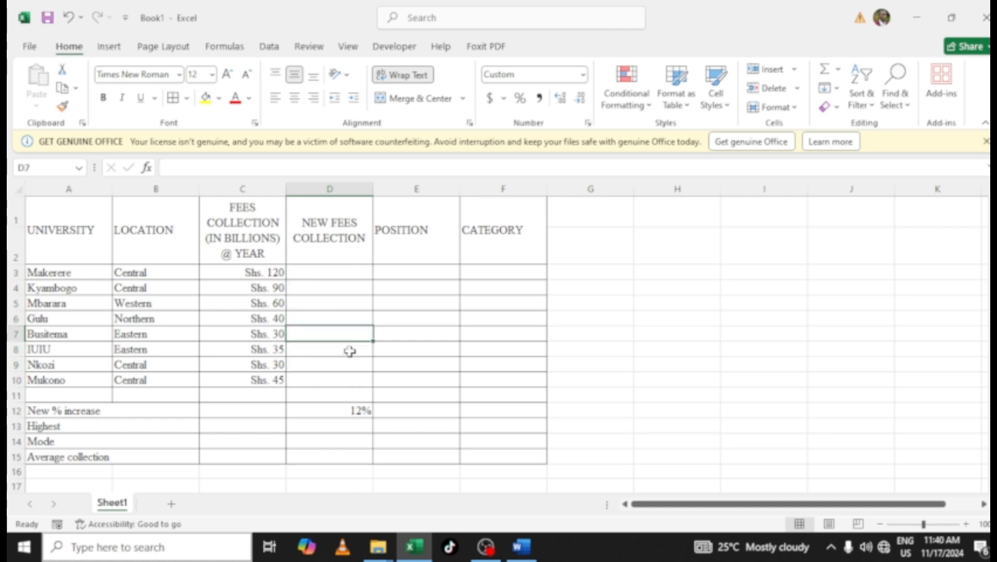
left_click(323, 275)
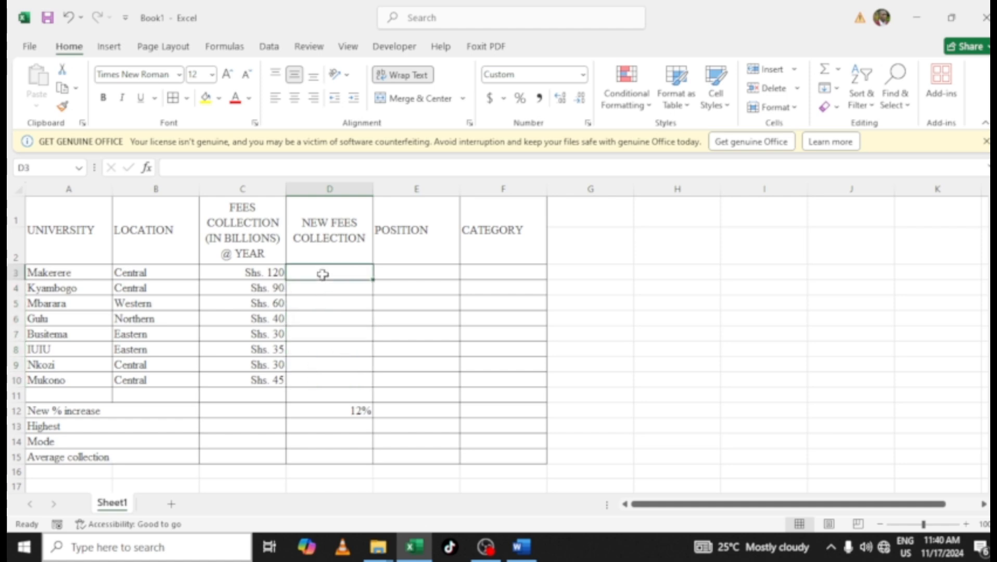
left_click(336, 412)
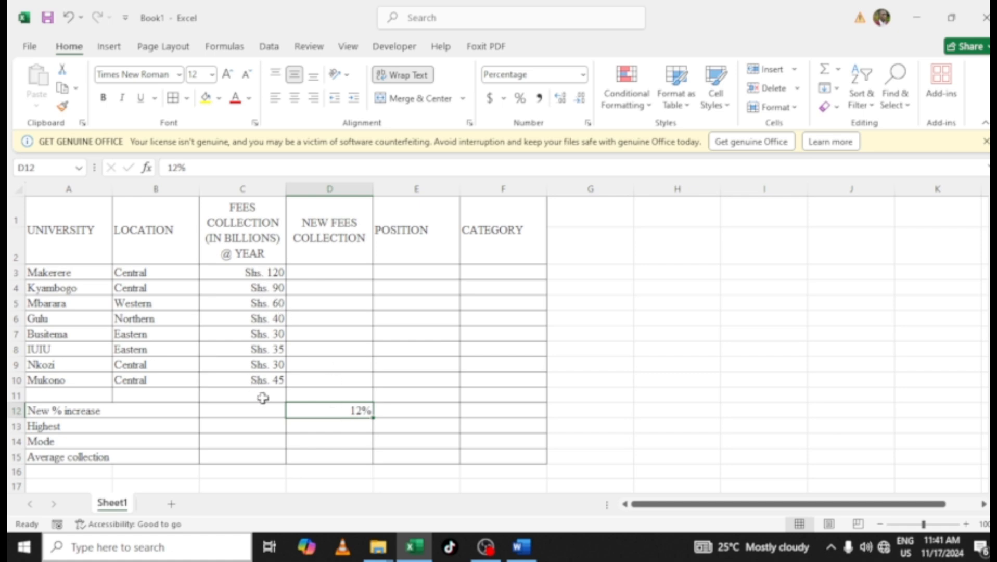
left_click(326, 270)
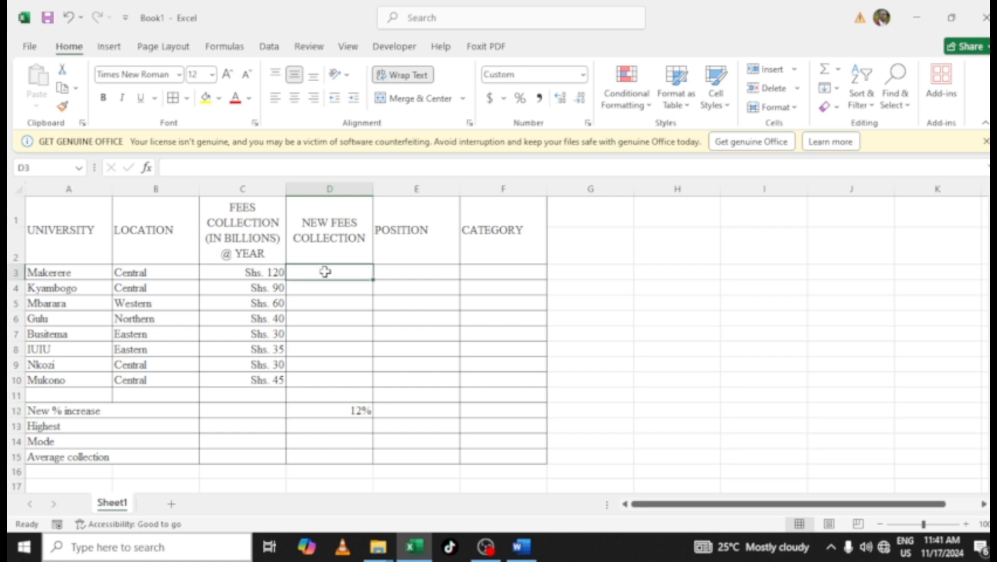
double_click(324, 271)
type("=(")
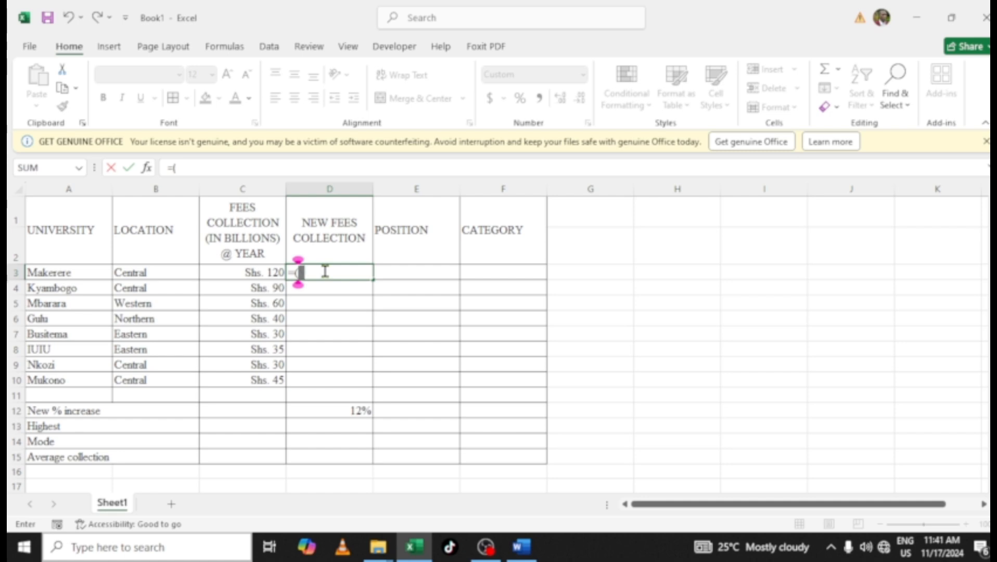
left_click(355, 413)
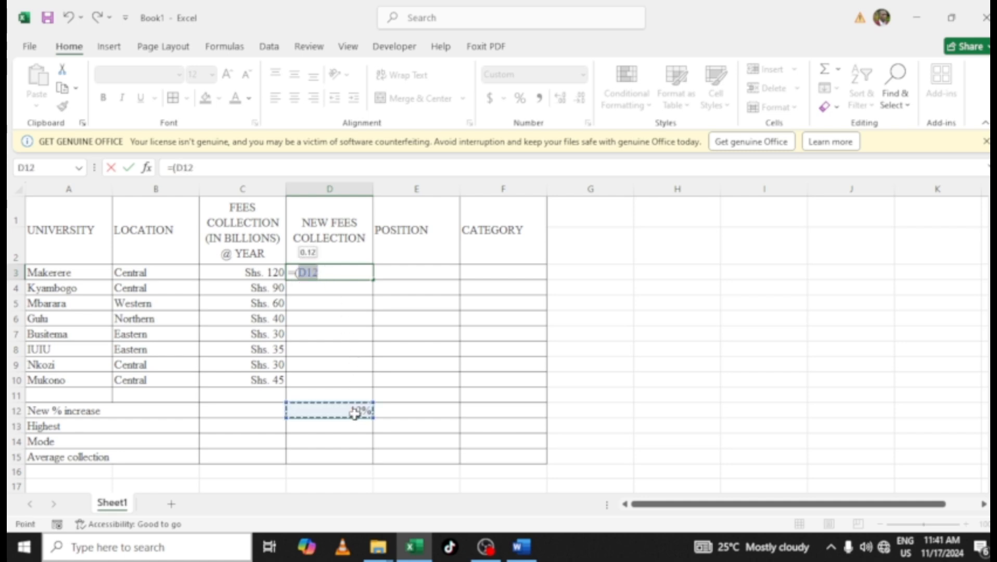
key("F4")
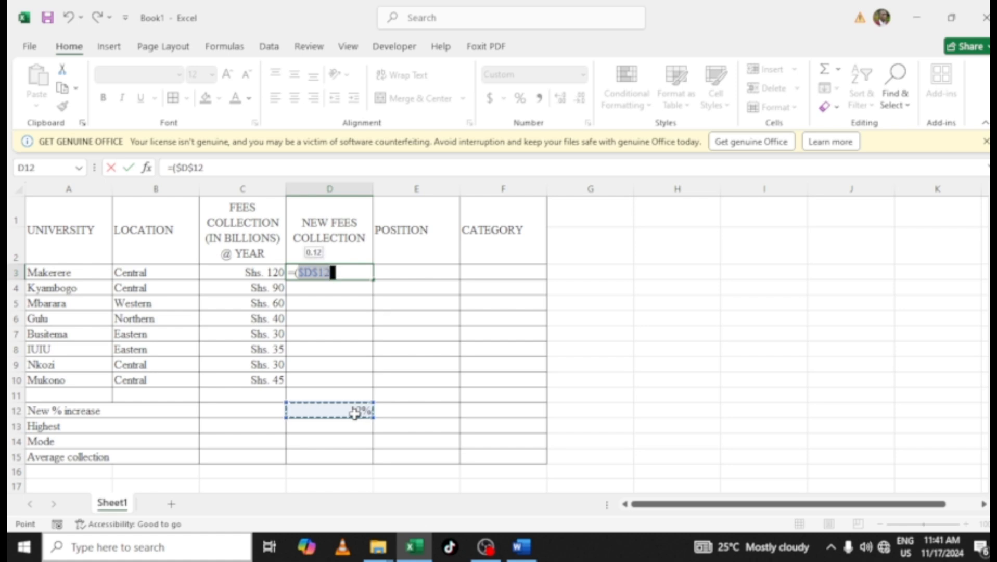
type("*")
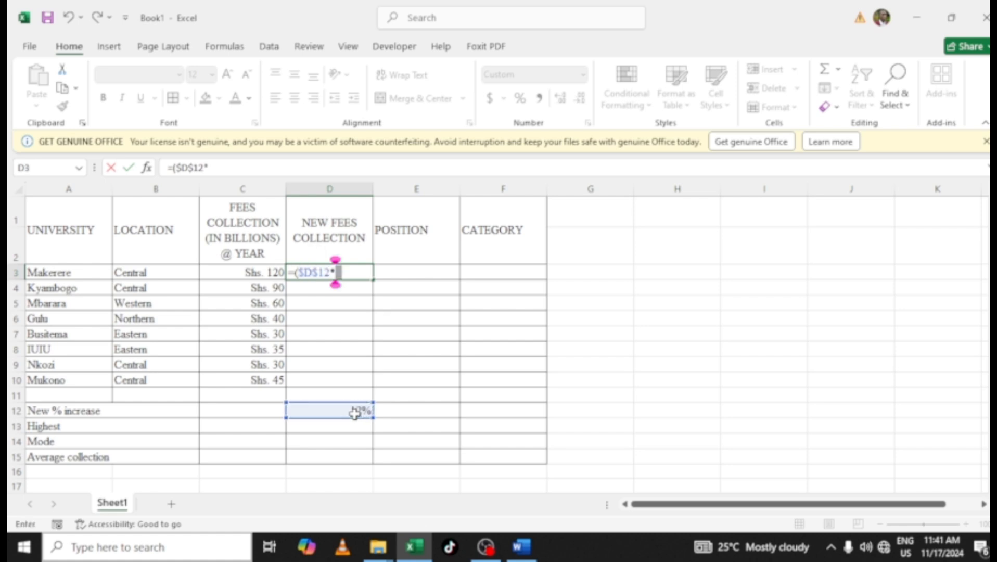
left_click(232, 270)
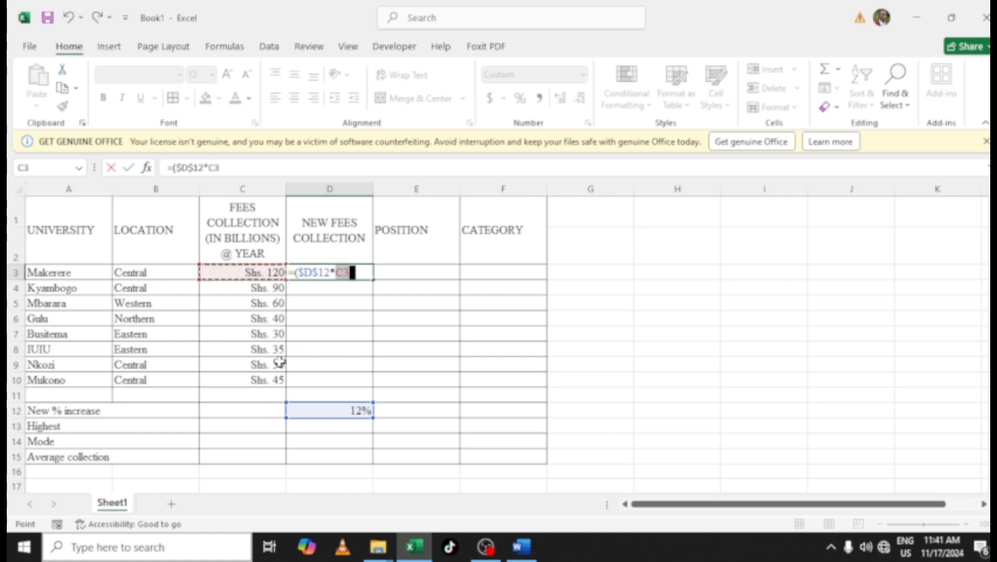
type(")")
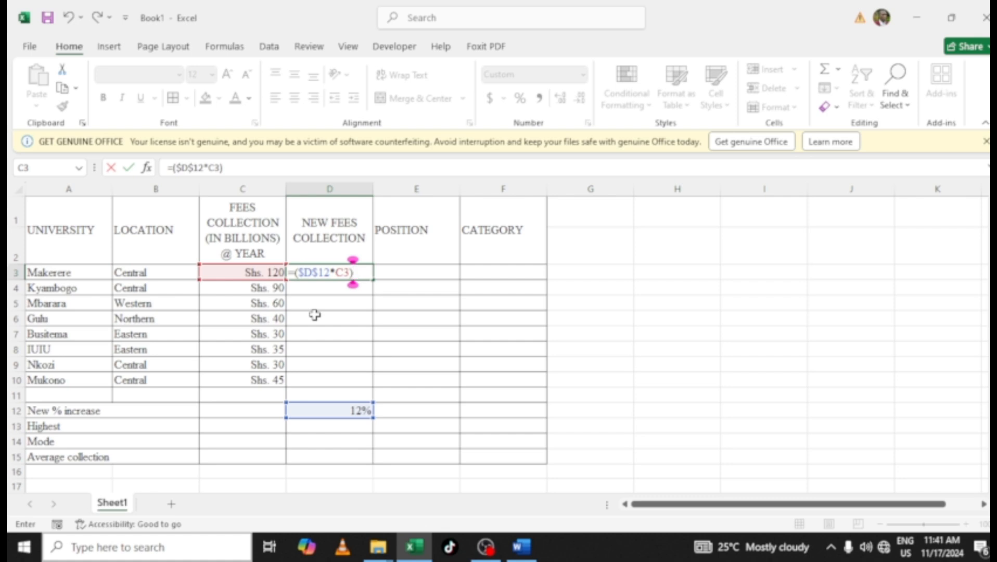
type("+")
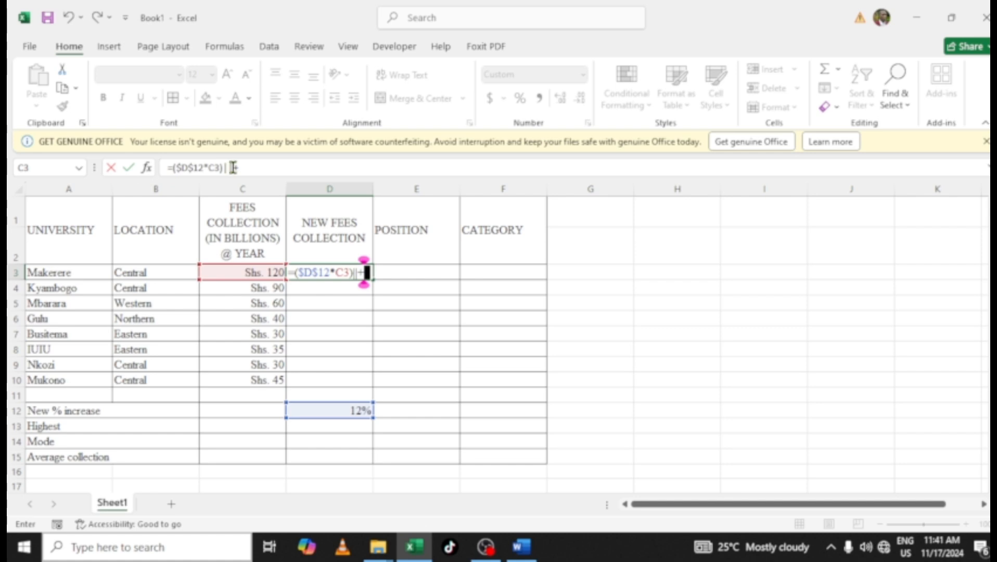
left_click(233, 167)
key("BackSpace")
key("BackSpace")
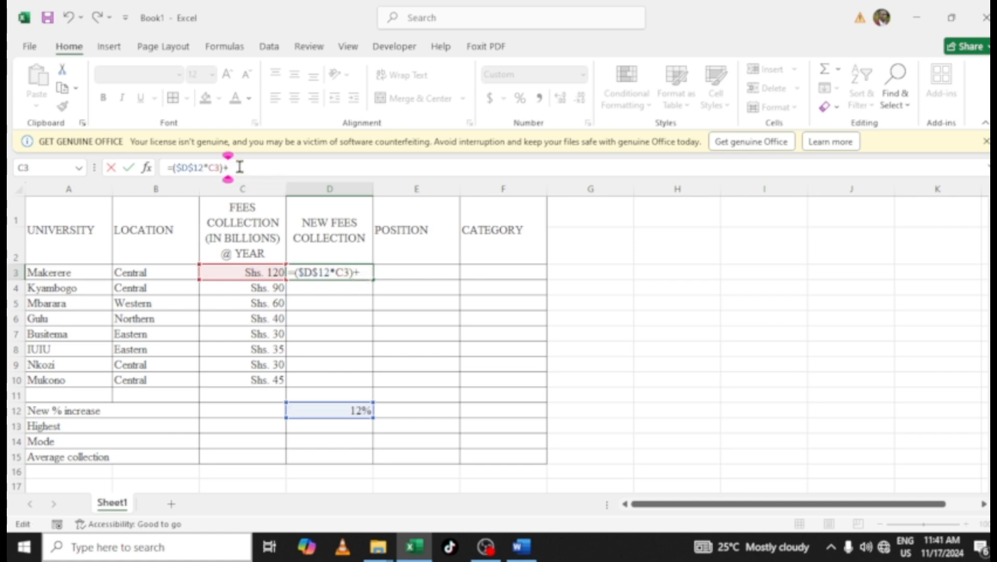
left_click(250, 273)
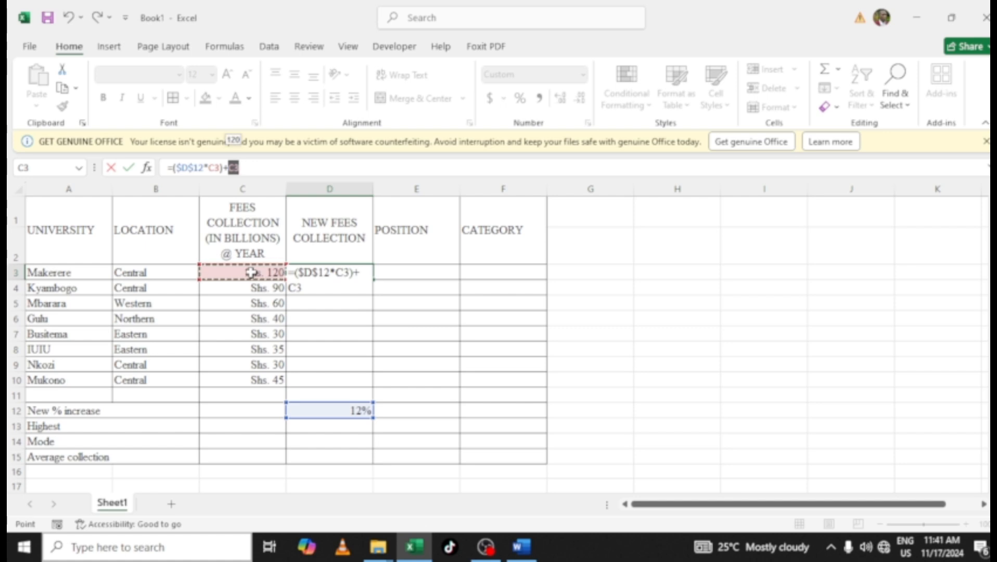
type(")")
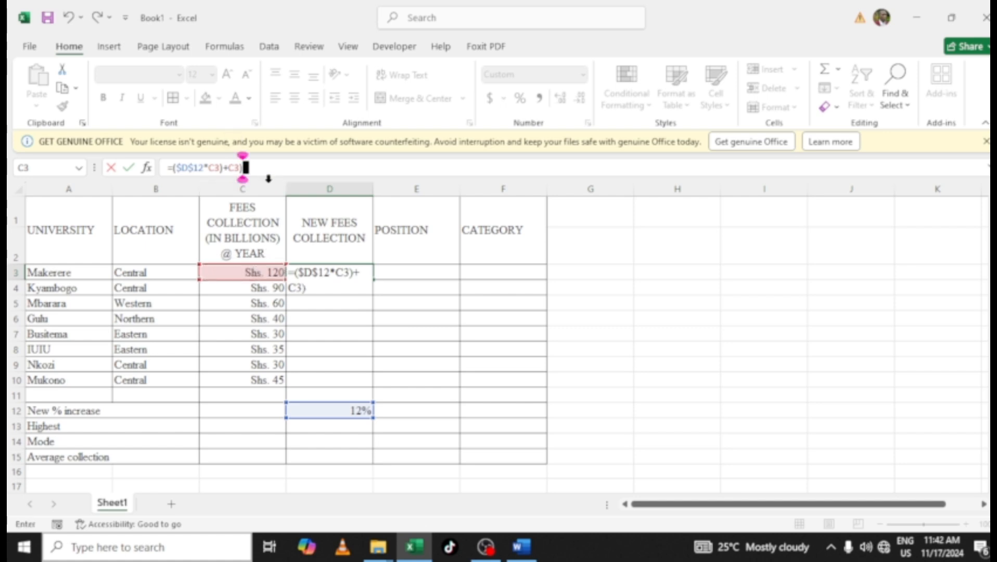
key("BackSpace")
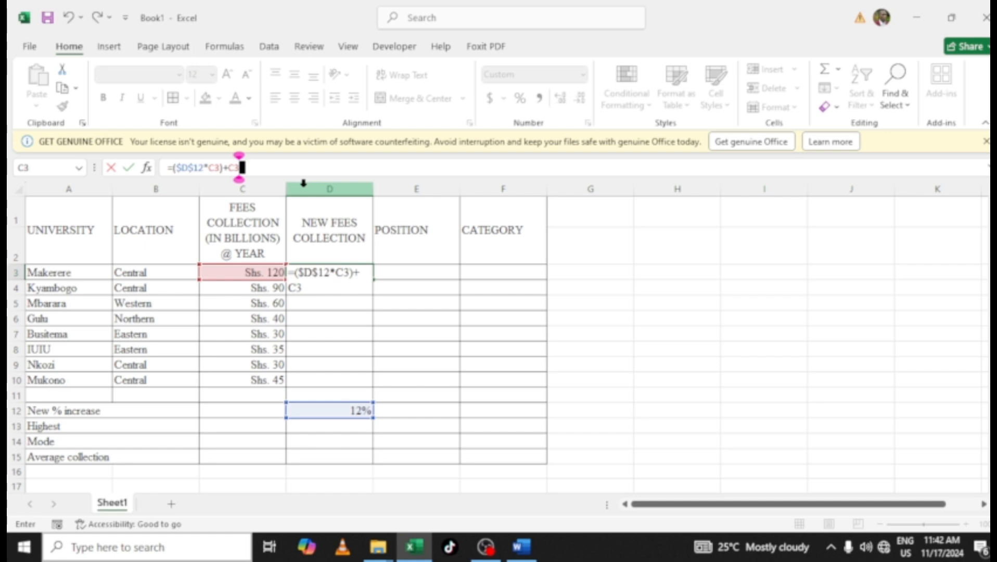
key("Return")
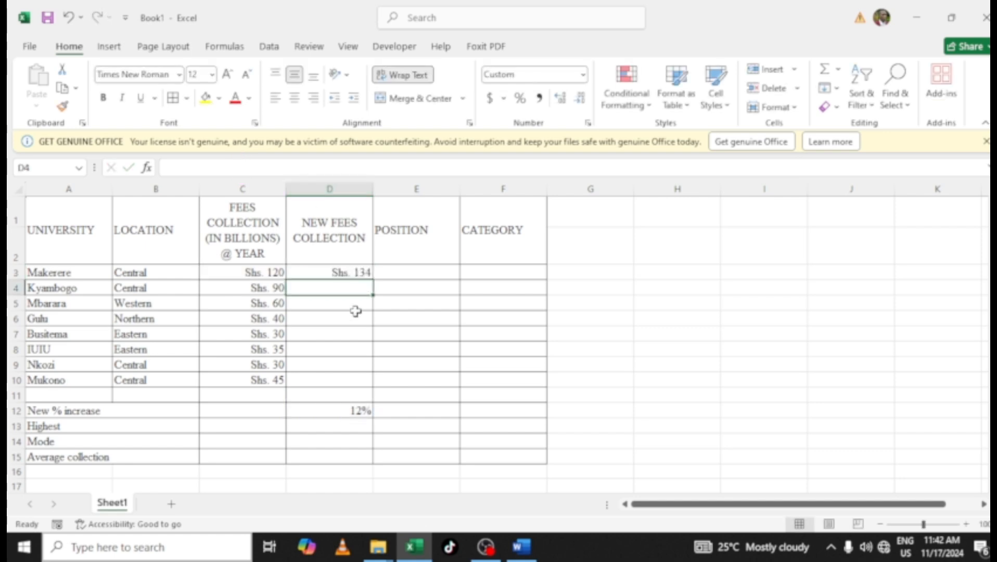
Fill the new fees formula down from D3 to D10 and check the copied formulas in D5 and D8
left_click(328, 272)
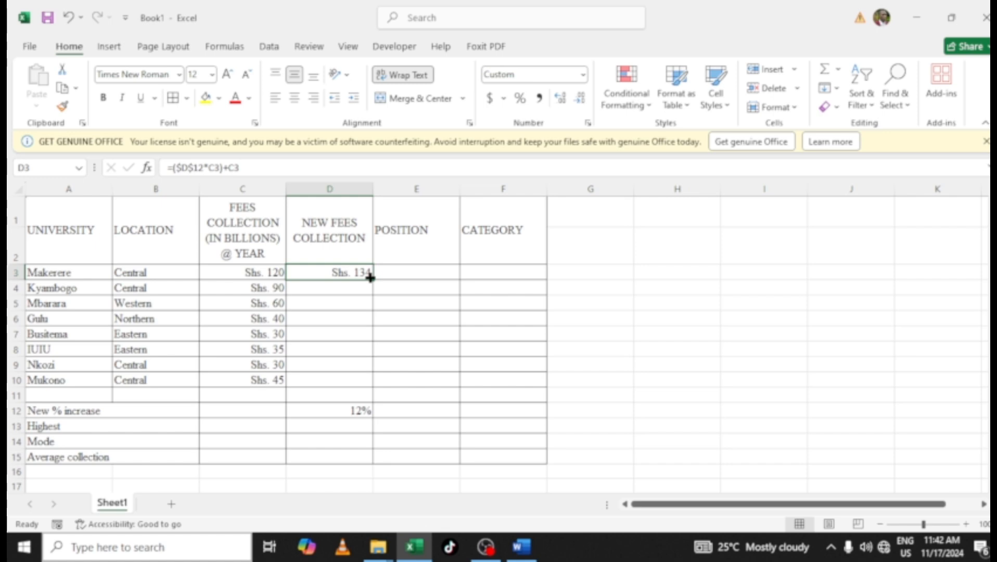
left_click_drag(369, 278, 369, 383)
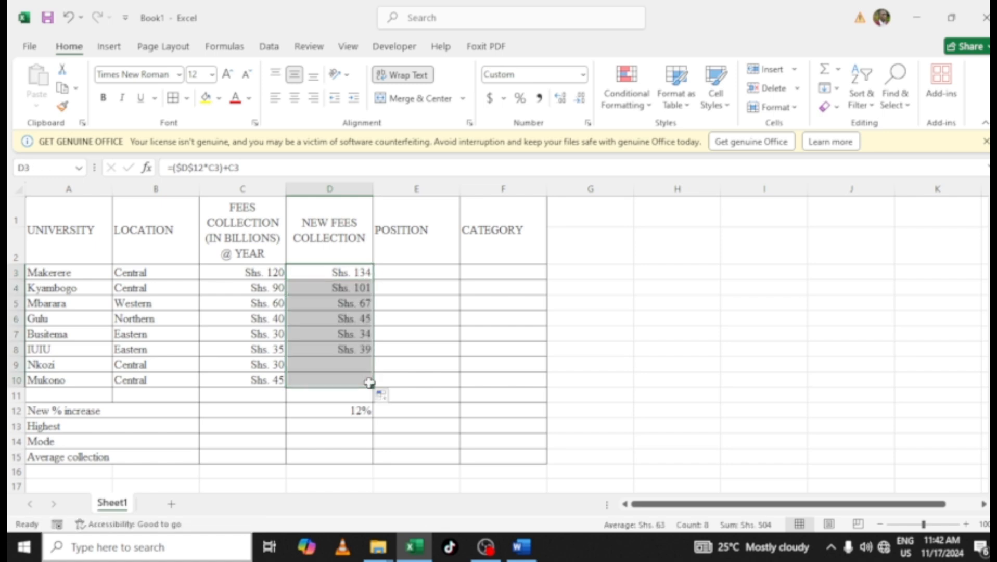
left_click(316, 309)
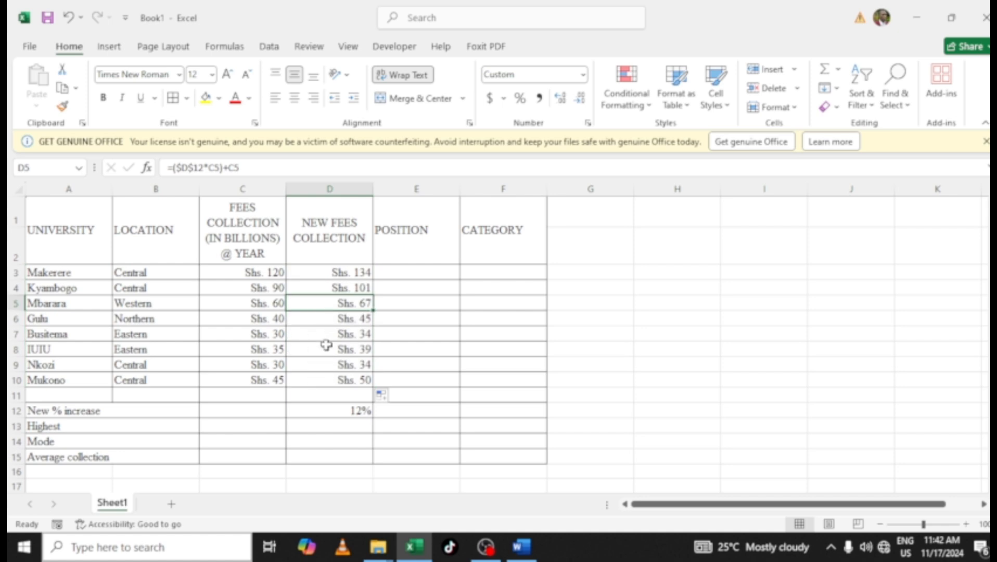
left_click(326, 345)
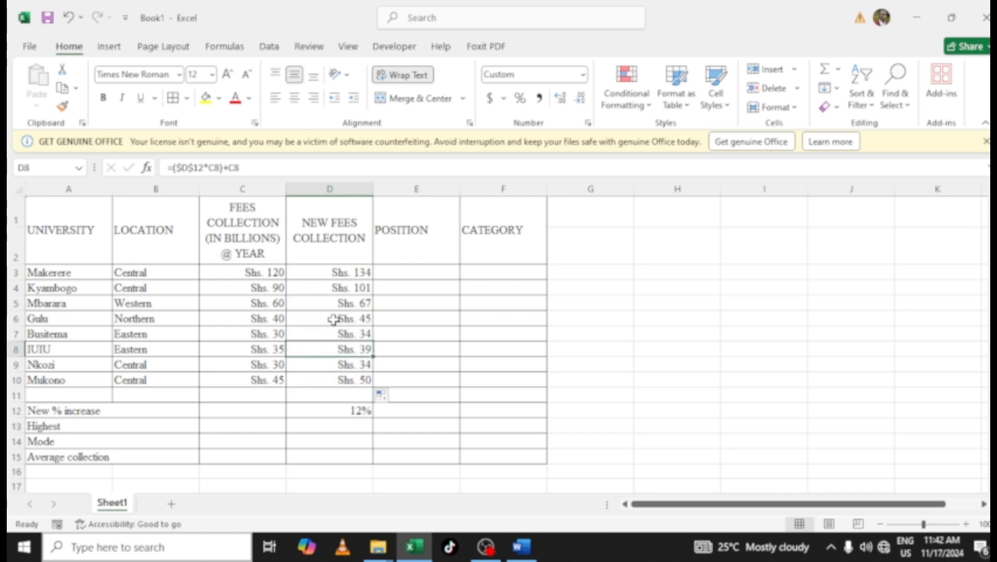
Switch to the Word question paper to review the function tasks, then return to the spreadsheet
left_click(408, 271)
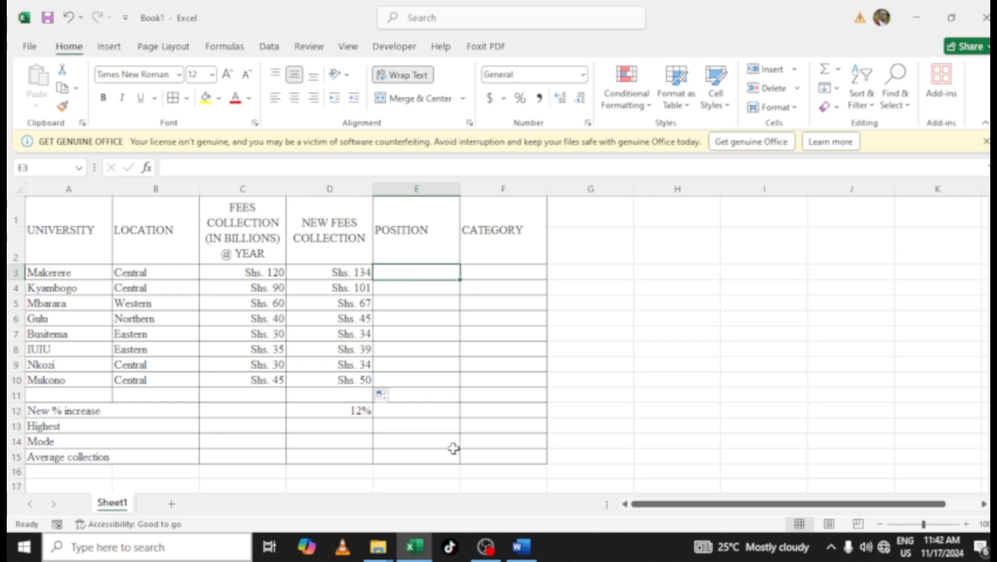
left_click(520, 546)
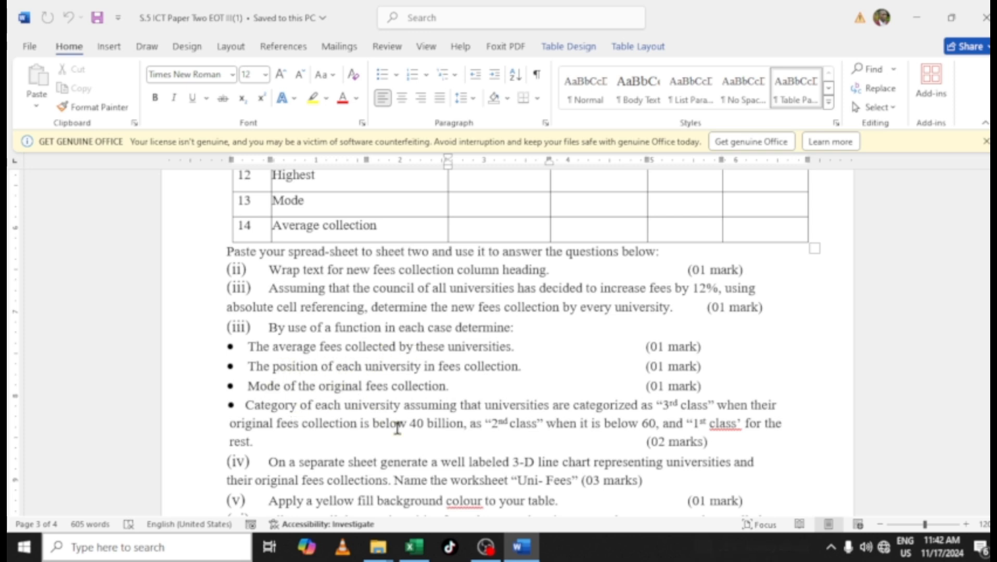
left_click(414, 546)
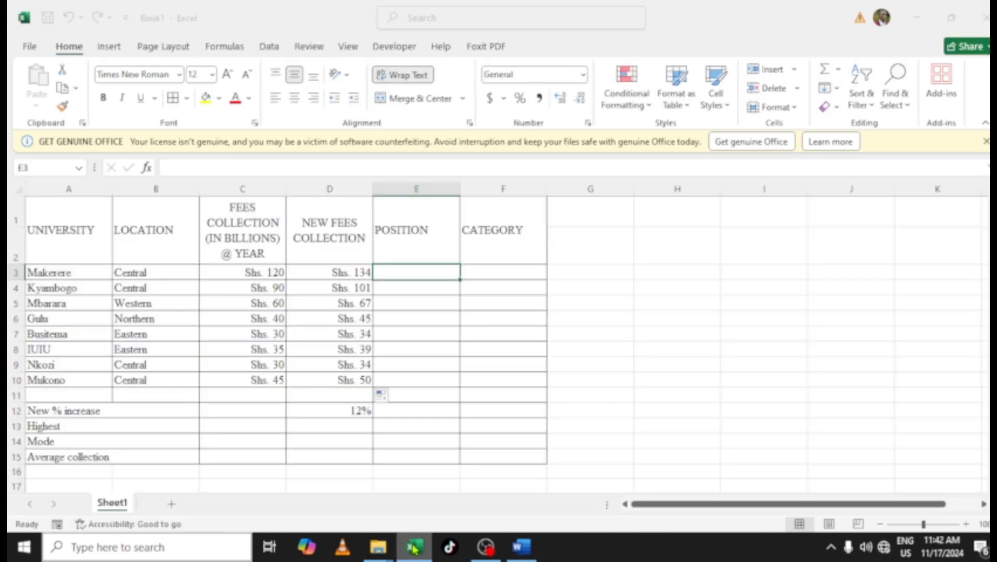
In C15, enter =average(C3:C10) to compute the average original fees collection
scroll(422, 345, "down", 1)
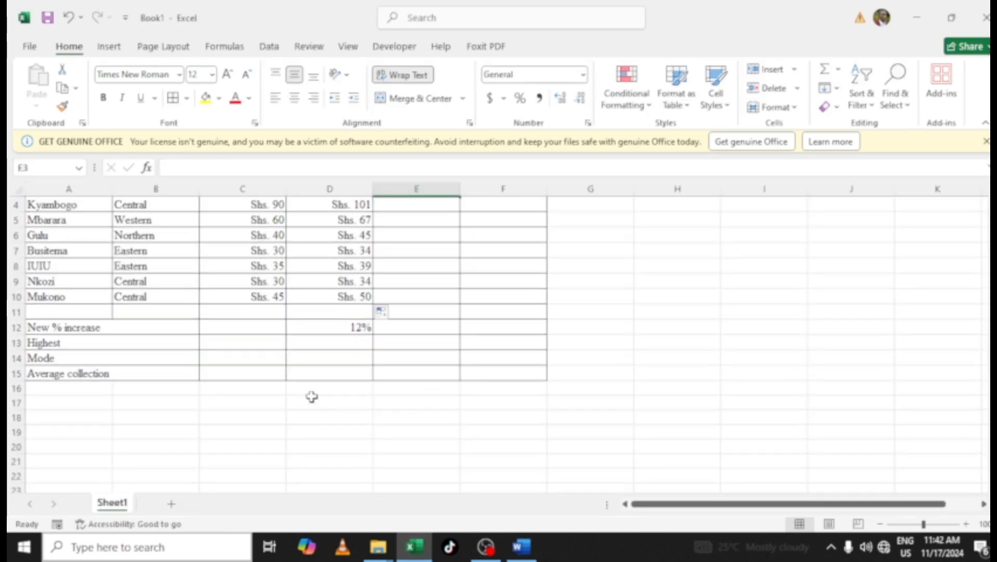
left_click(232, 372)
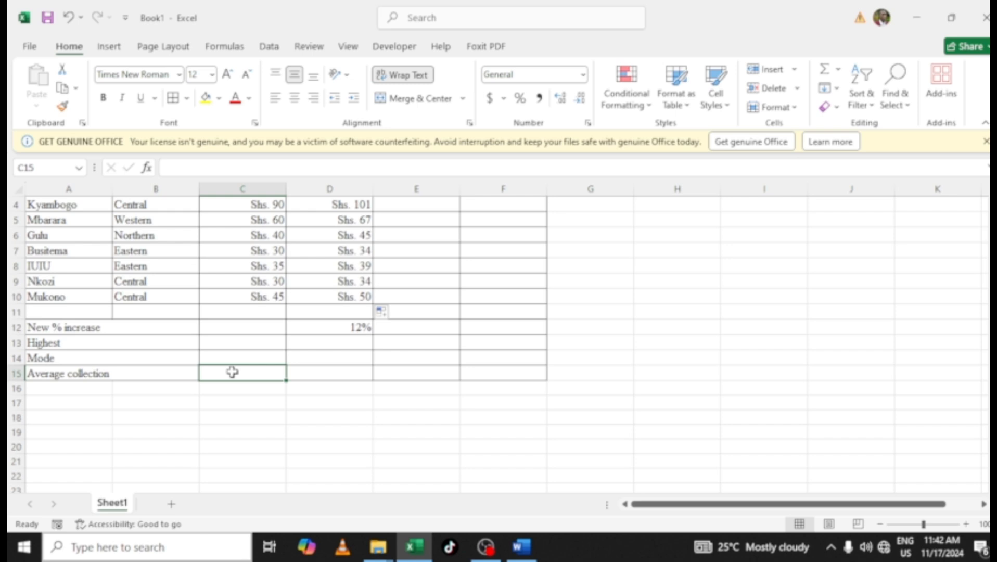
type("=aver")
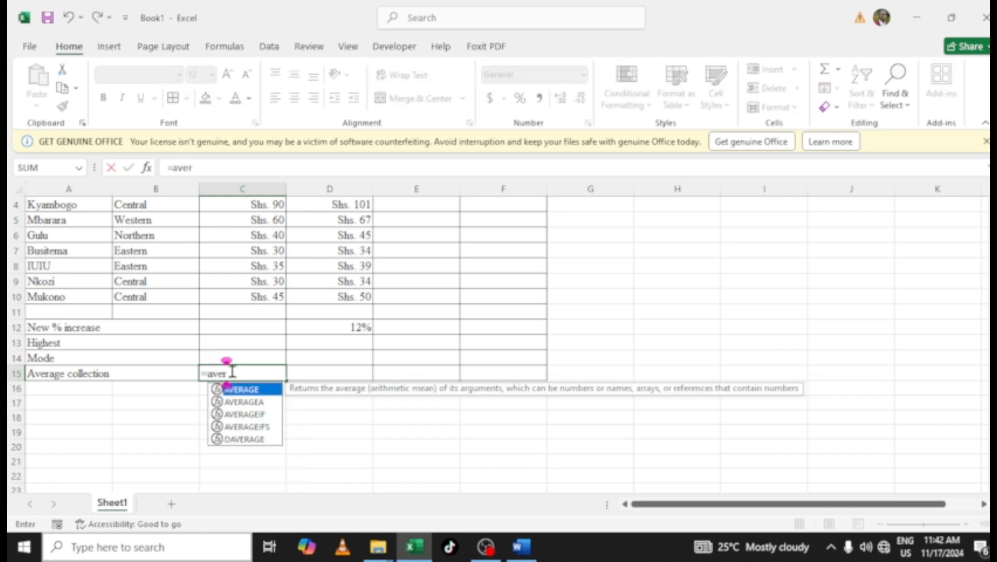
type("age(")
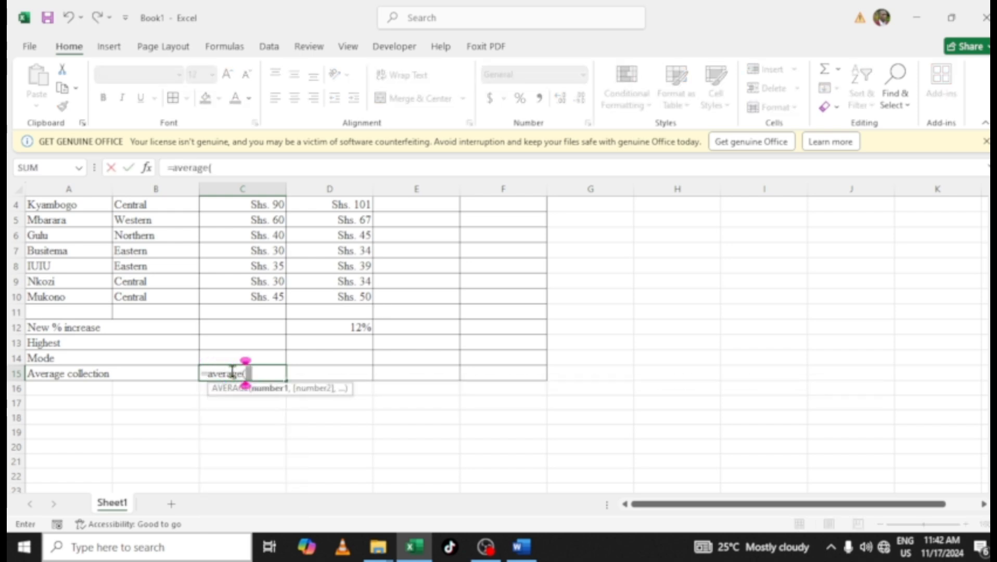
scroll(280, 311, "up", 1)
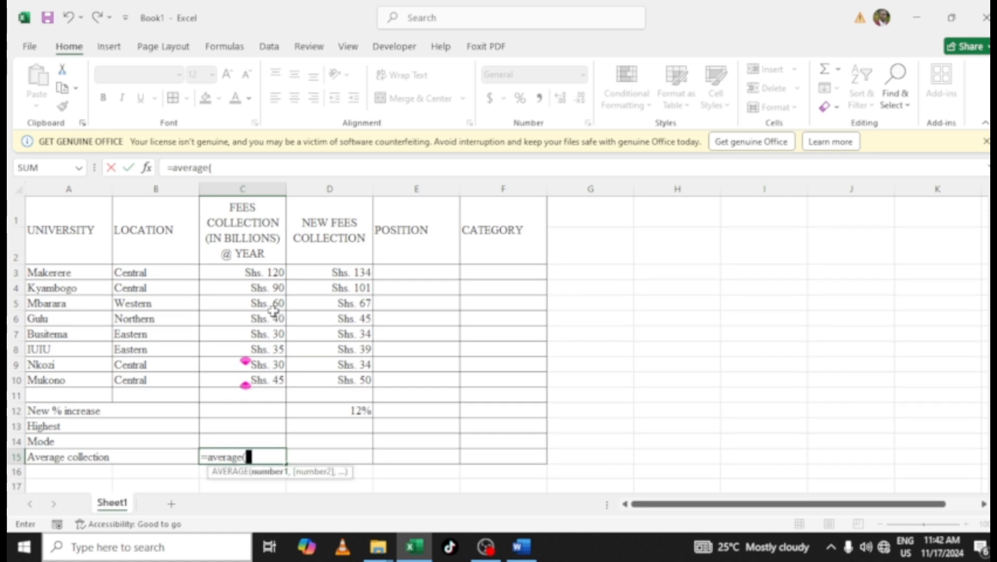
left_click_drag(241, 272, 237, 376)
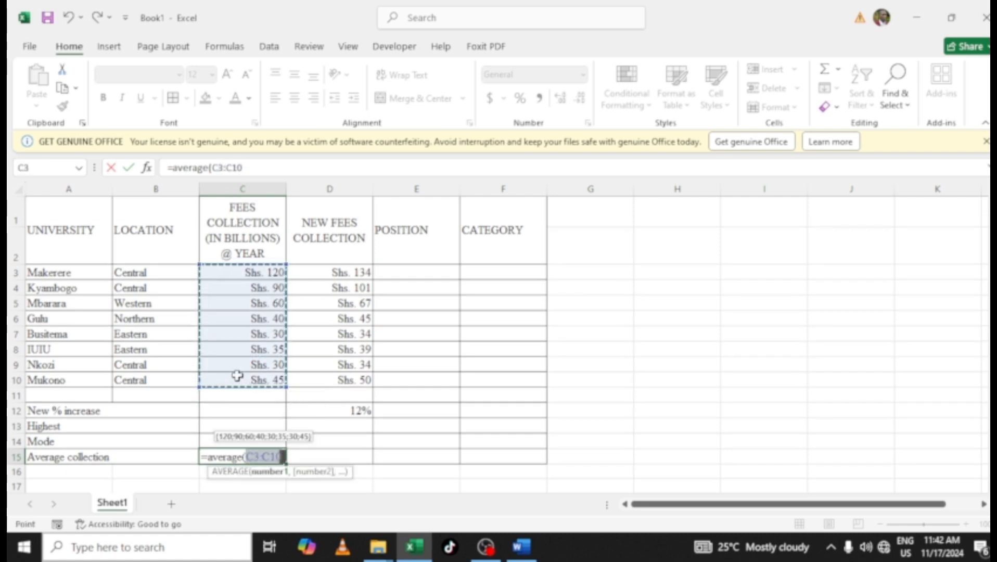
type(")")
key("Return")
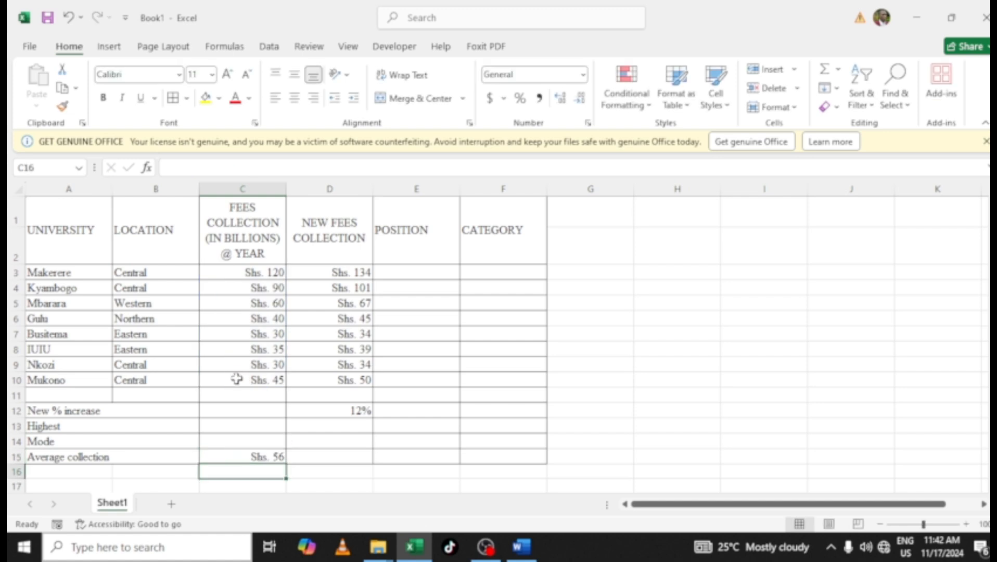
In C14, enter =MODE(C3:C10) to find the most frequent original fees collection
left_click(249, 440)
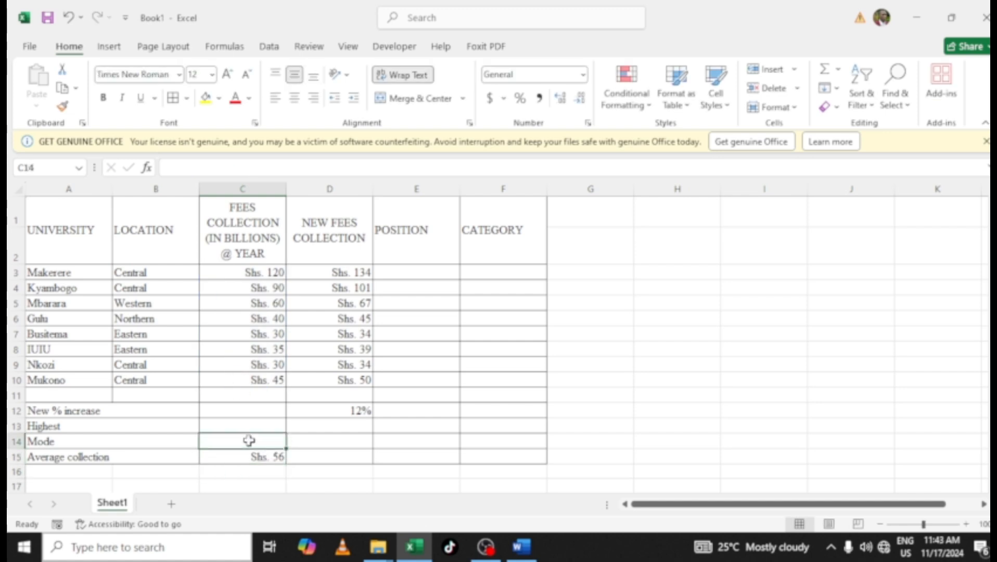
type("=")
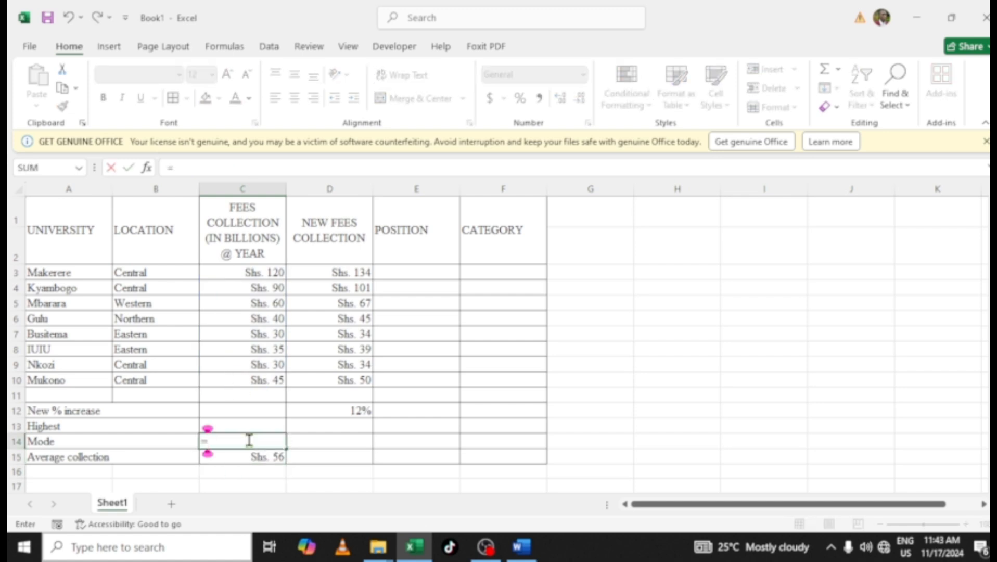
type("MODE")
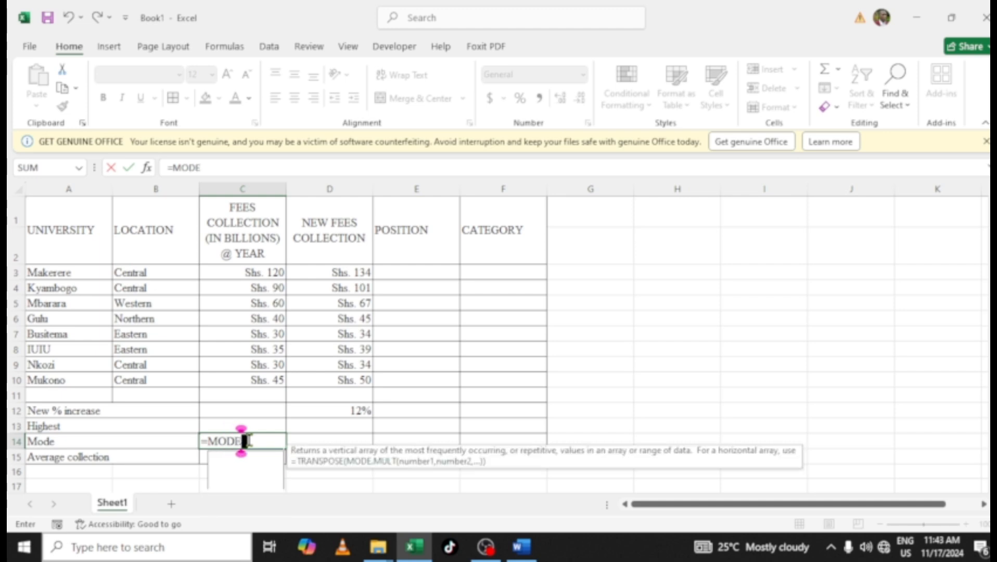
type("(")
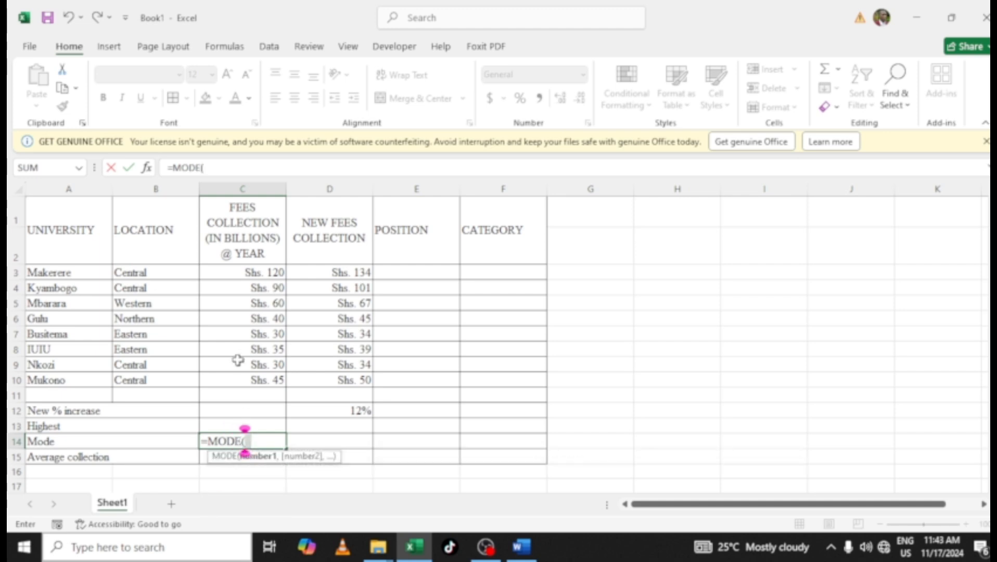
left_click_drag(228, 271, 236, 377)
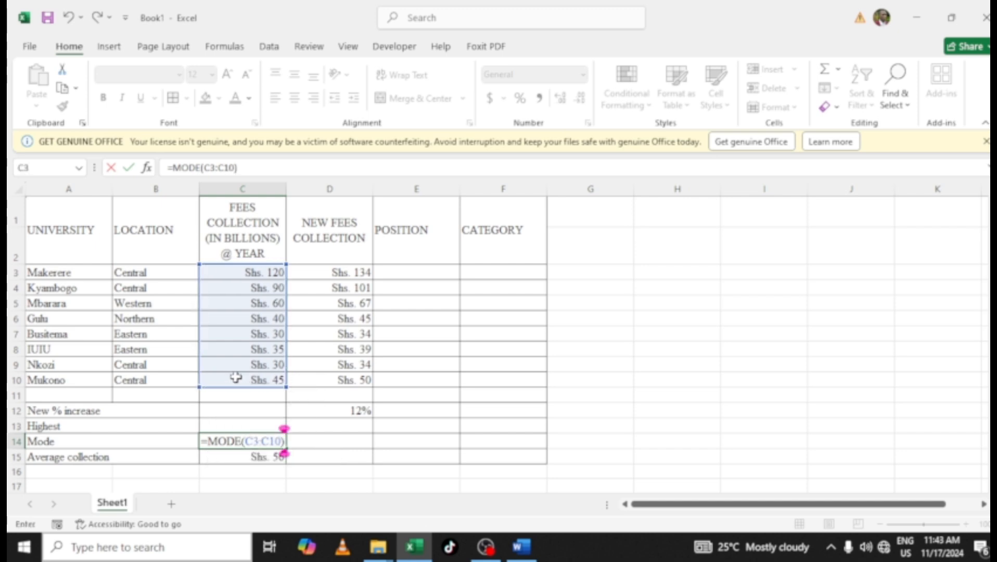
key("Return")
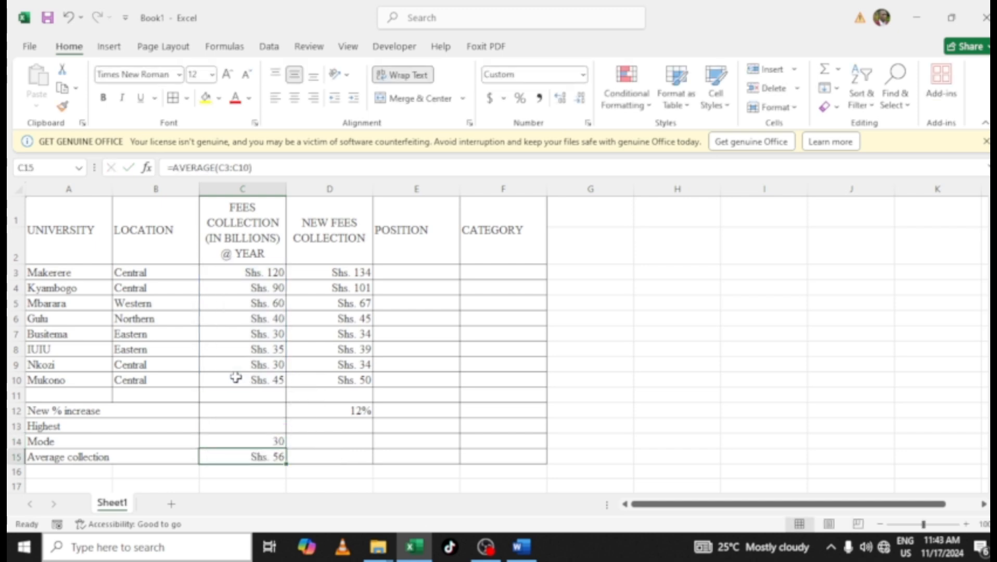
In C13, enter =MAX(C3:C10) to find the highest original fees collection
left_click(234, 426)
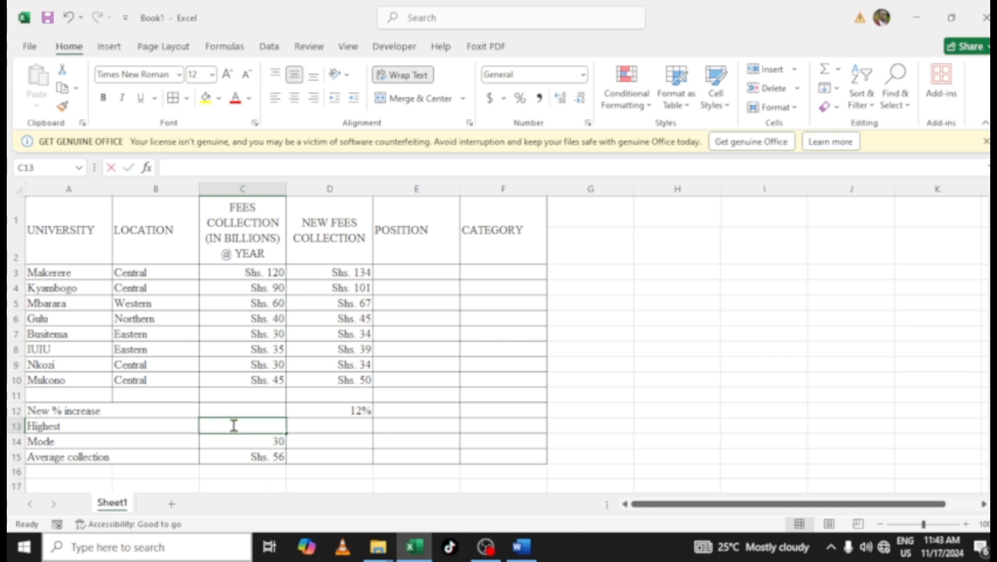
type("=MAX(")
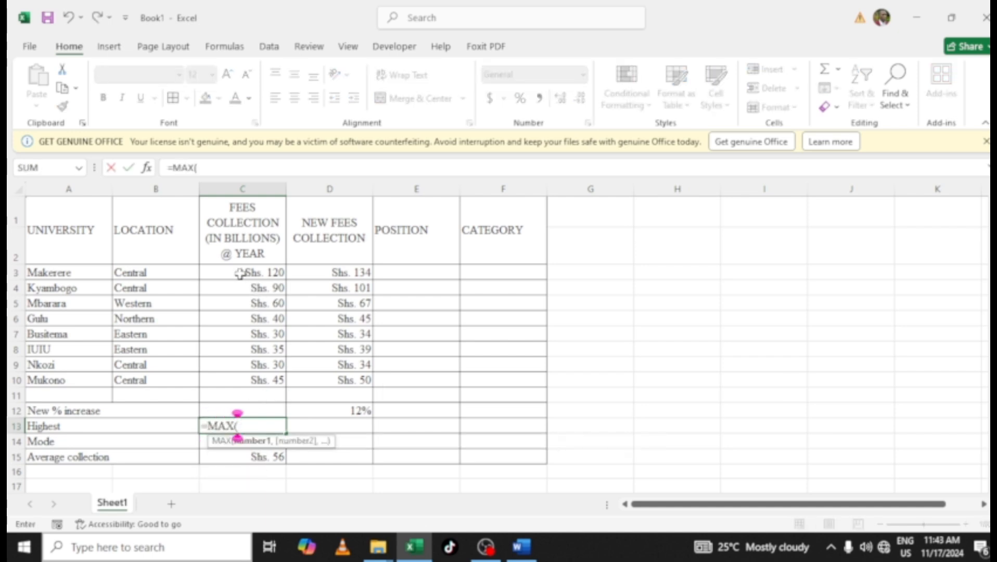
left_click_drag(243, 273, 238, 378)
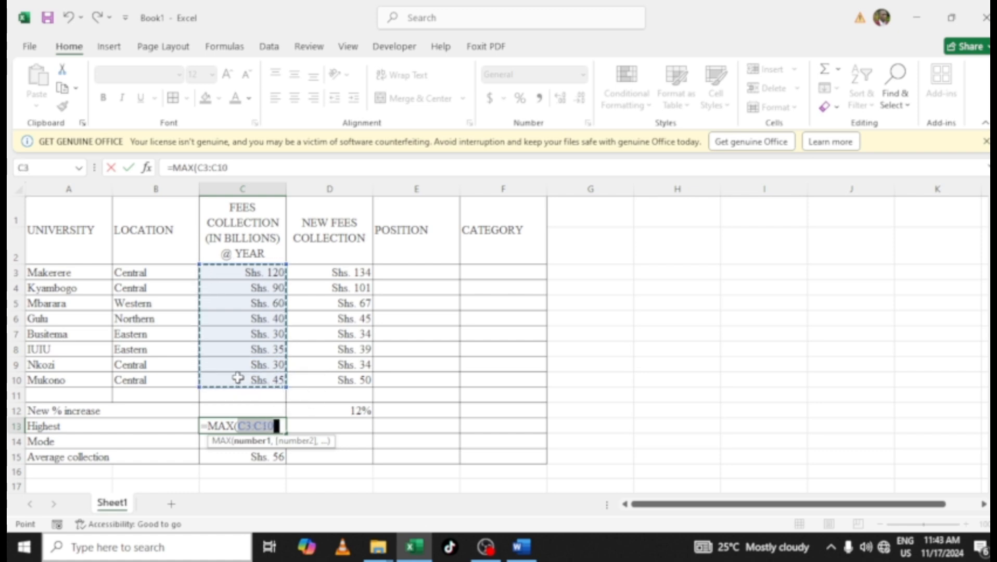
type(")")
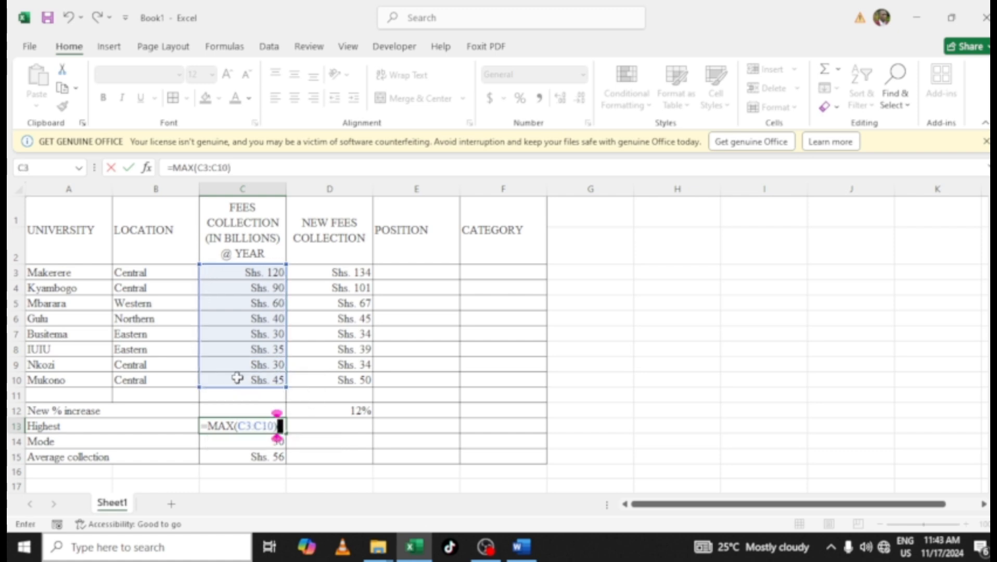
key("Return")
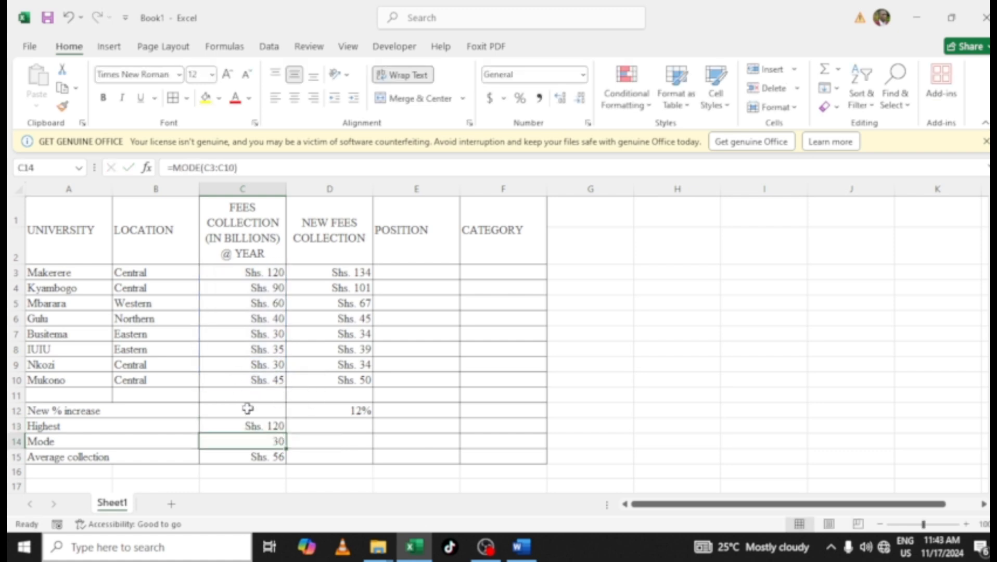
Review the formulas in C13, C14 and C15
left_click(225, 426)
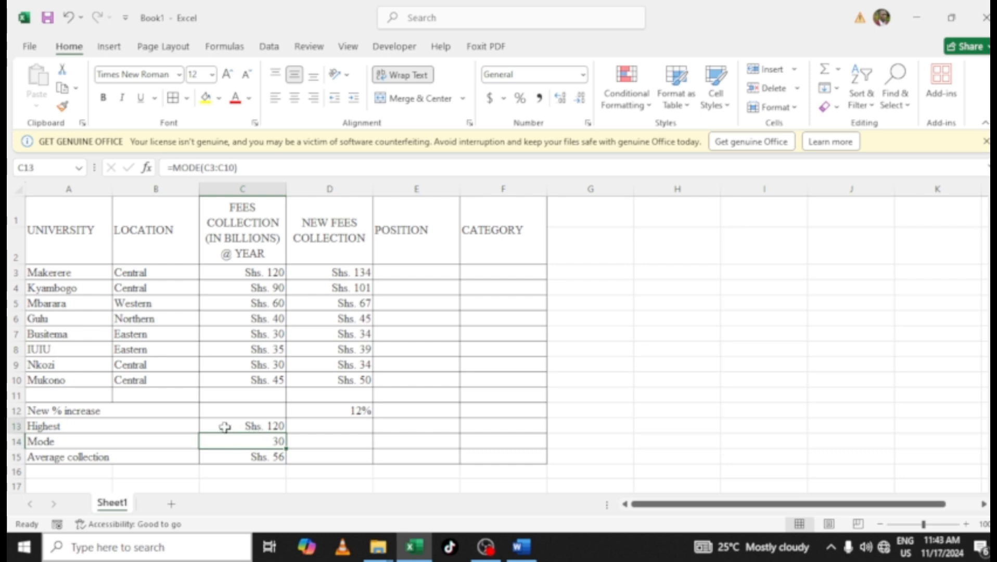
left_click(230, 440)
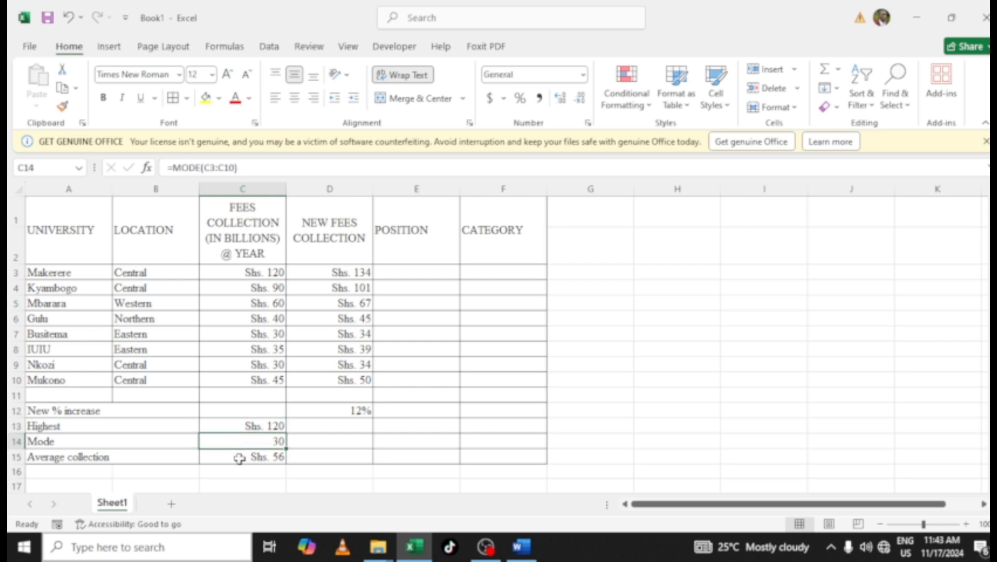
left_click(239, 458)
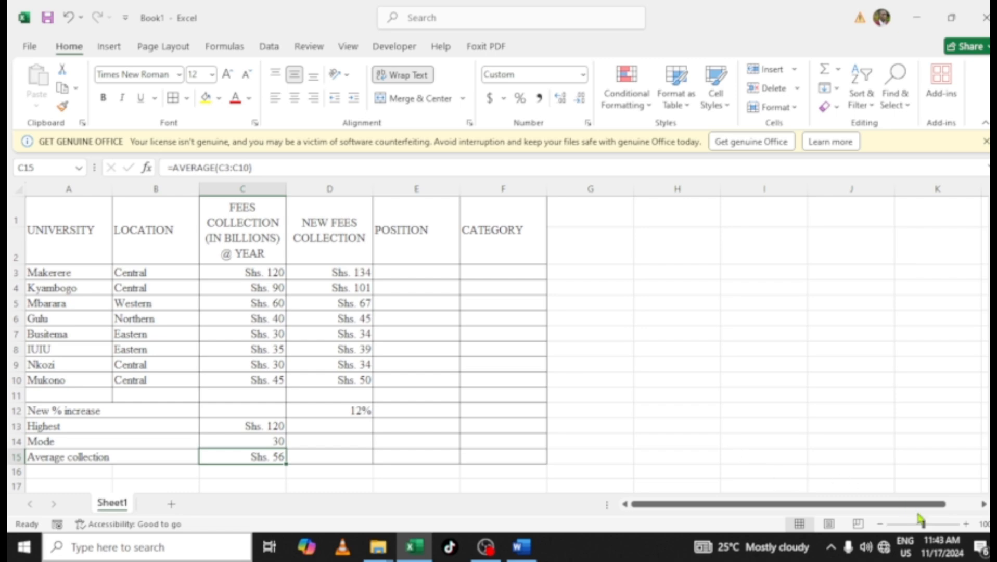
In E3, enter =RANK(C3,$C$3:$C$10,0) to rank Makerere's fees in descending order against the absolute fees range
left_click(965, 525)
left_click(966, 524)
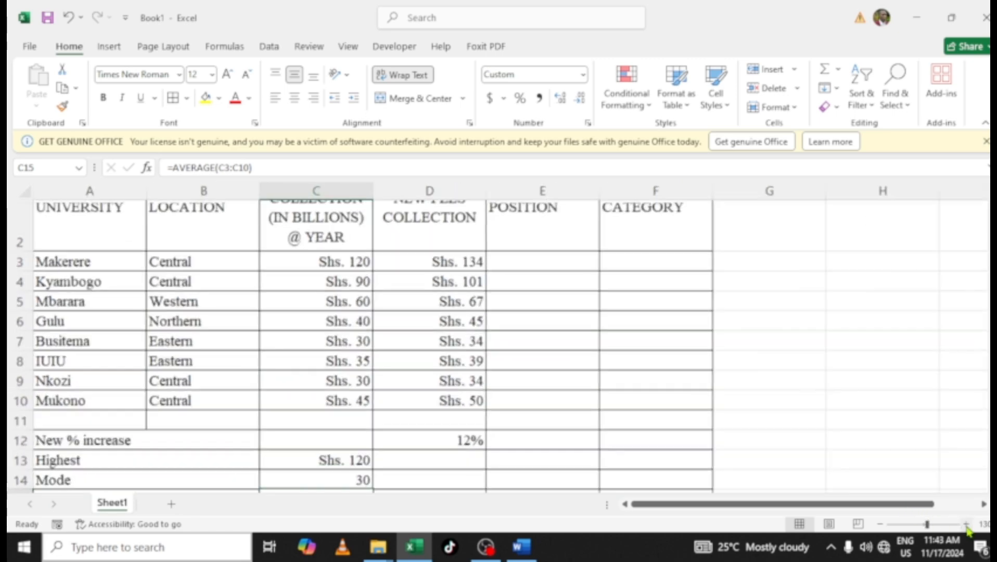
left_click(966, 524)
scroll(908, 461, "up", 1)
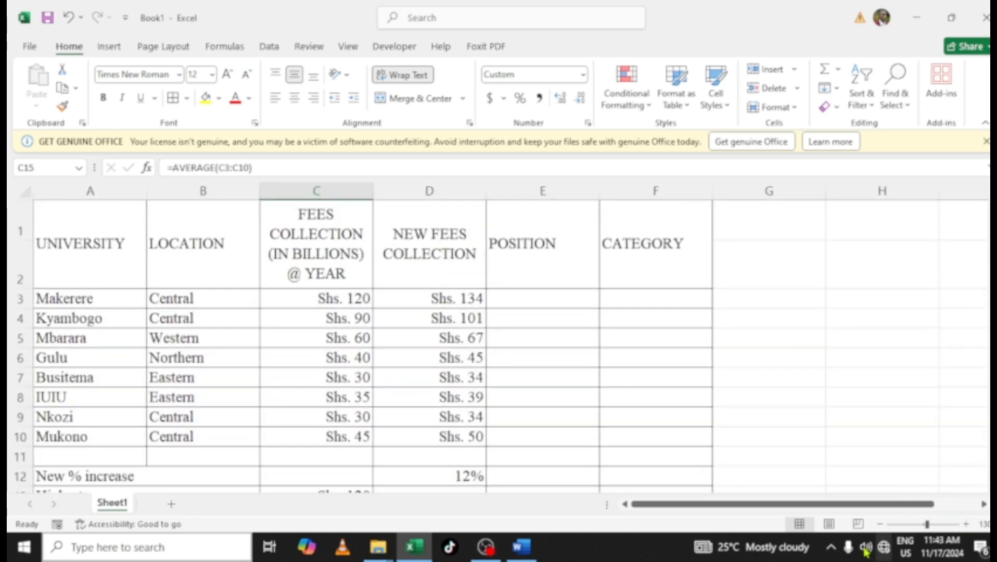
left_click_drag(847, 508, 853, 511)
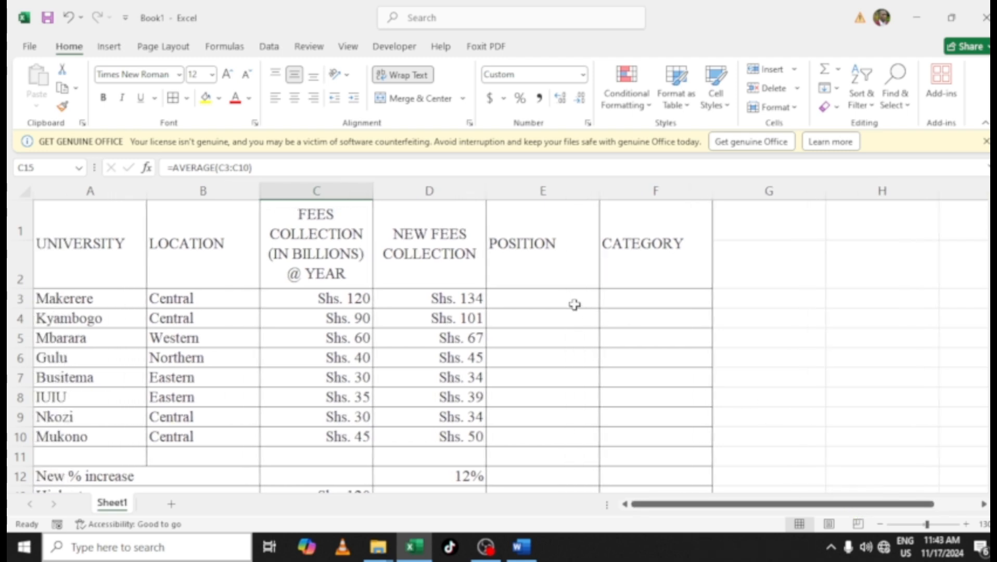
left_click(559, 298)
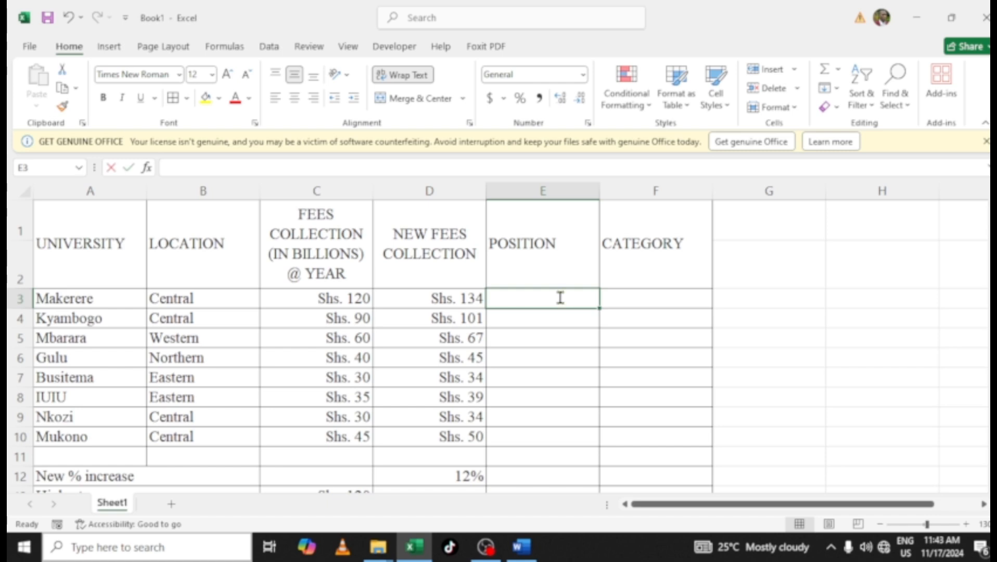
type("=RANK(")
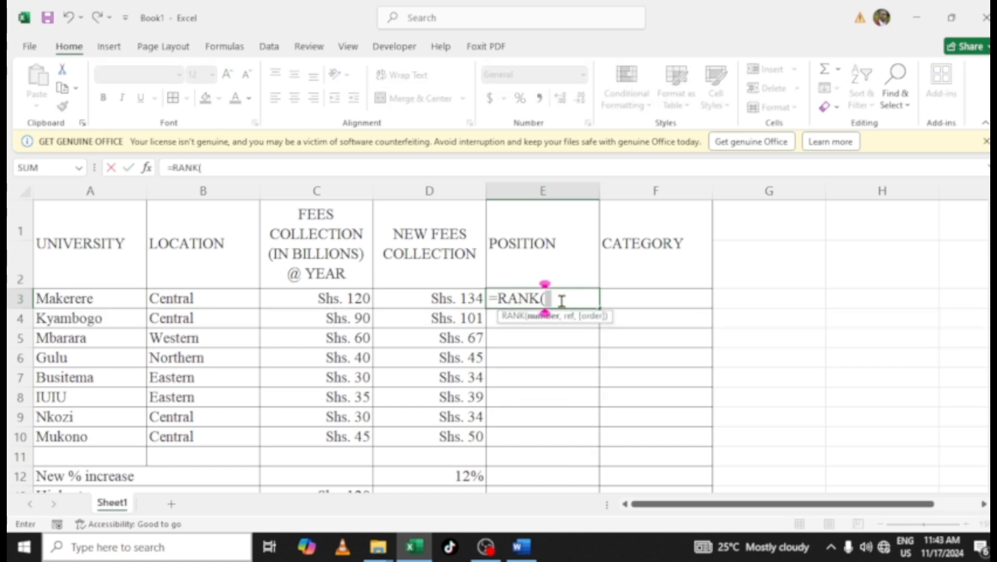
left_click(342, 294)
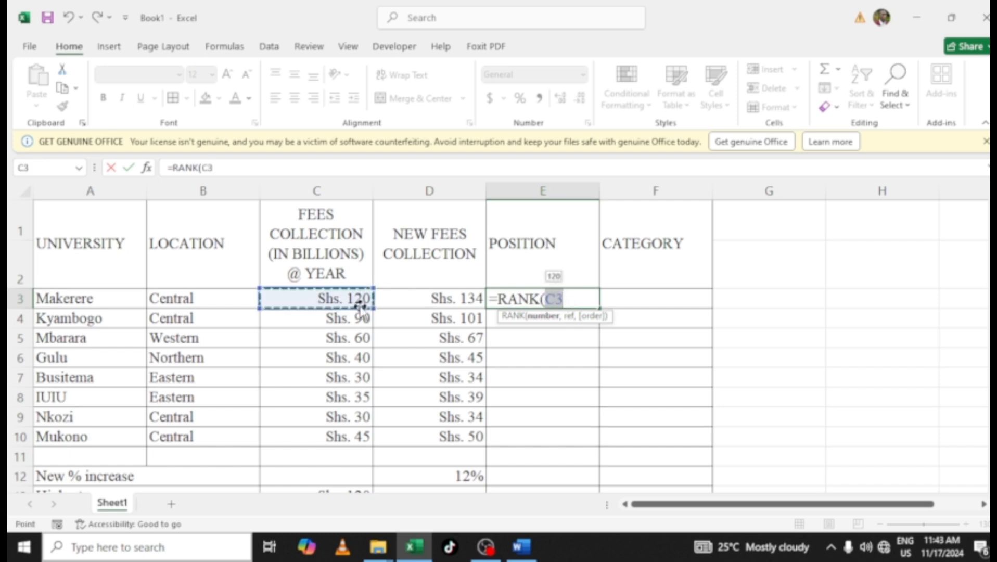
type(",")
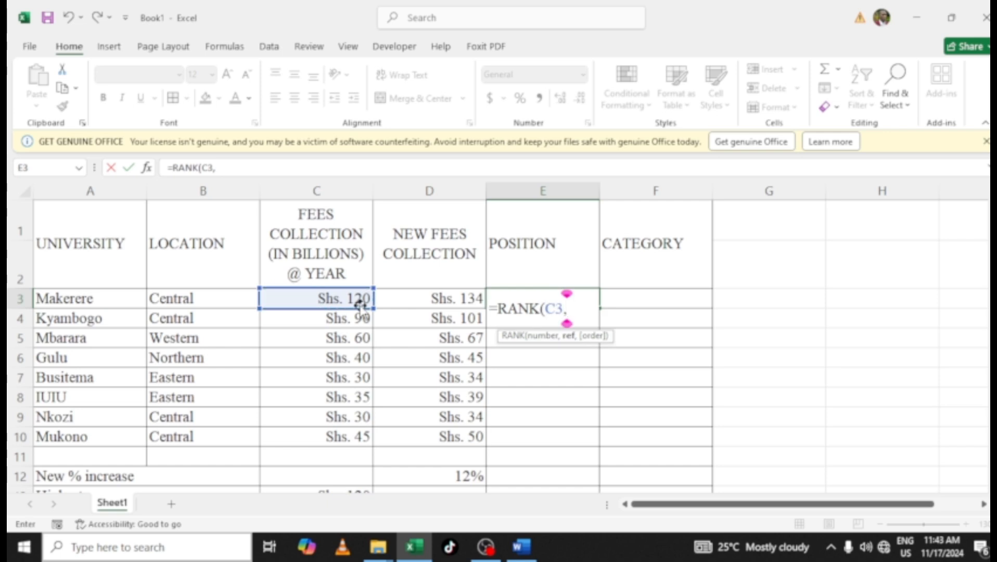
left_click_drag(341, 302, 332, 432)
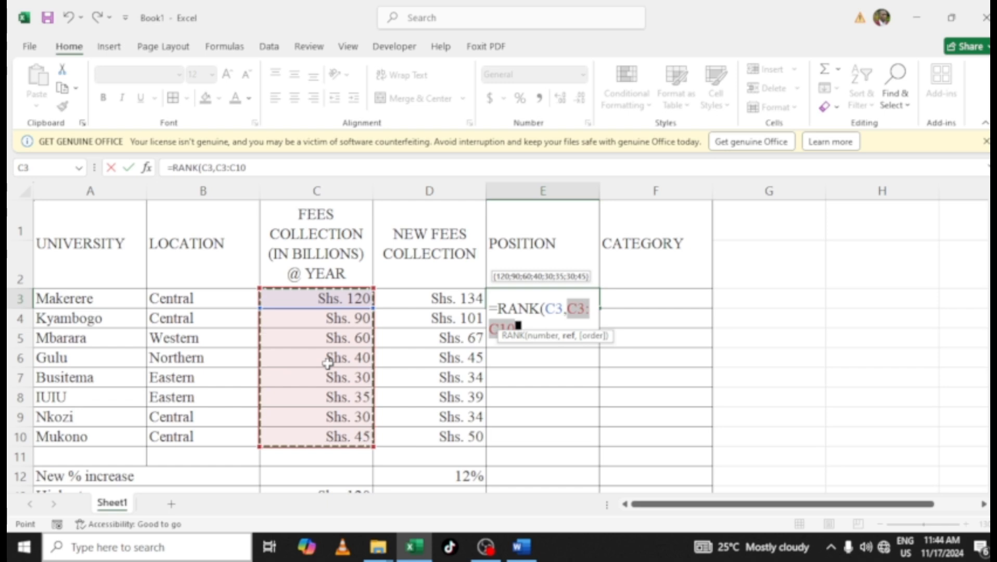
key("F4")
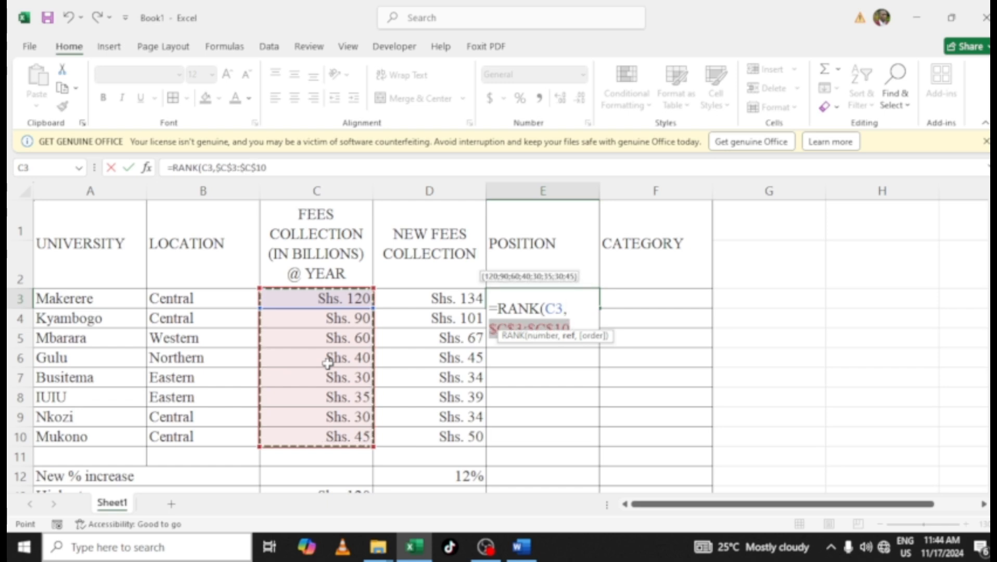
type(",")
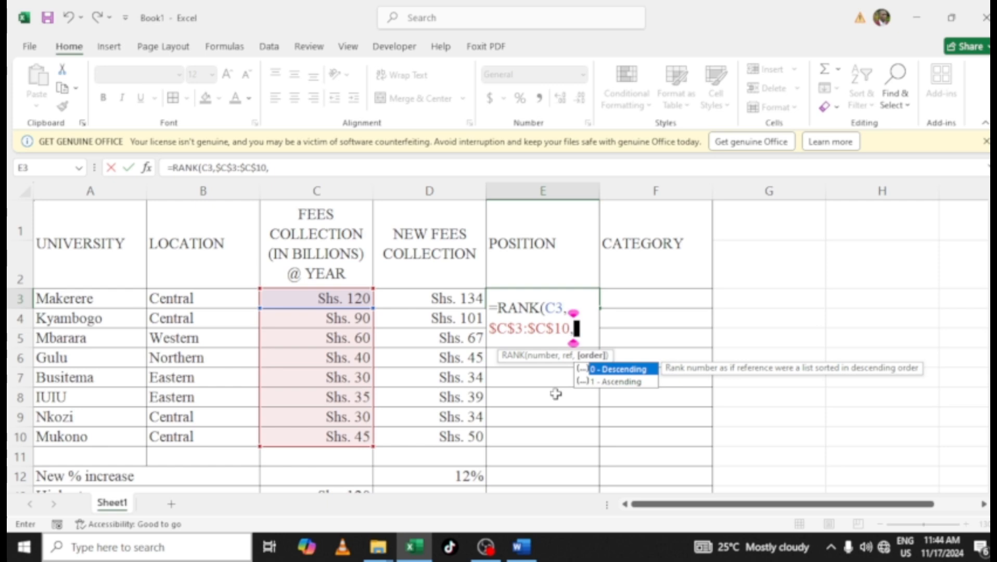
double_click(599, 368)
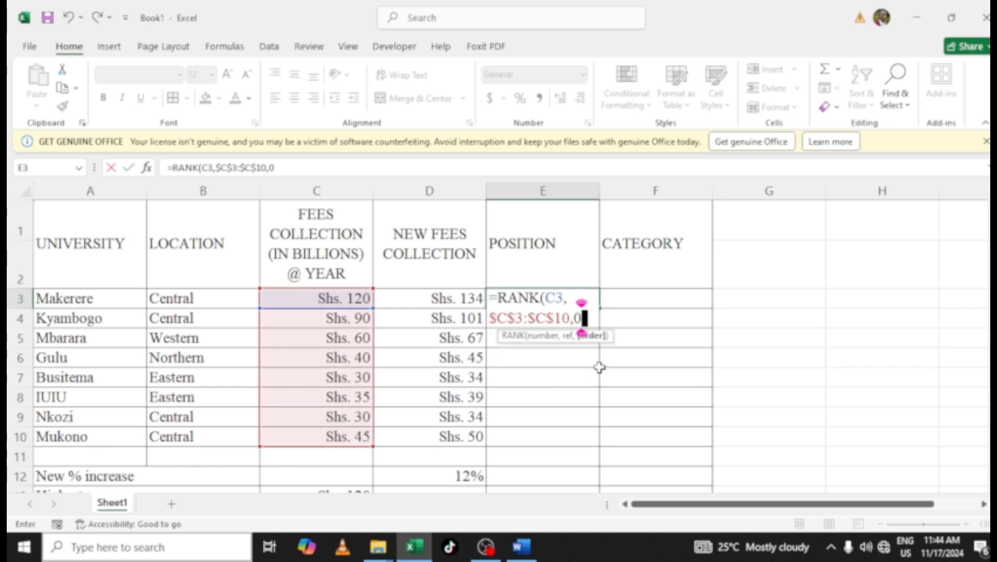
type(")")
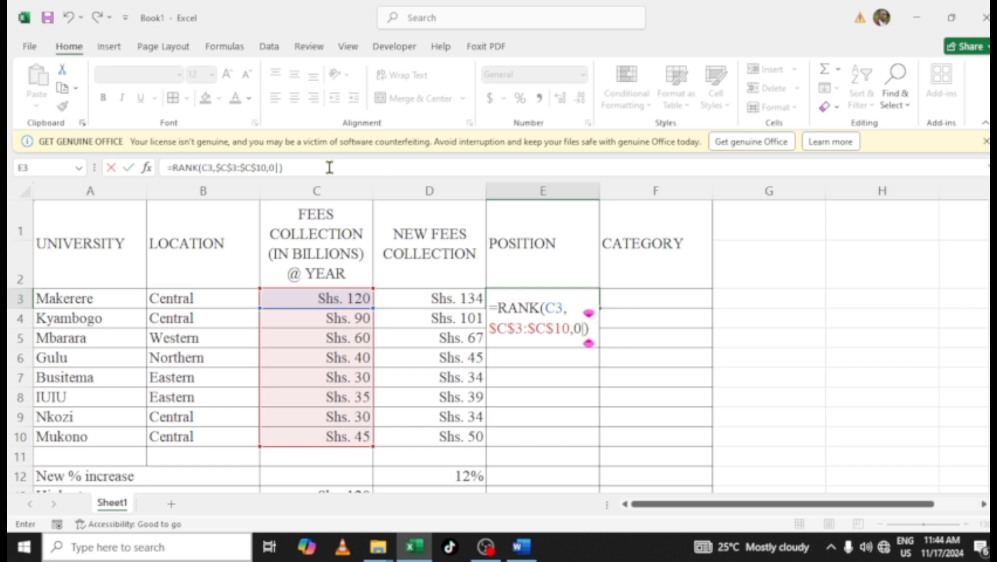
left_click(279, 167)
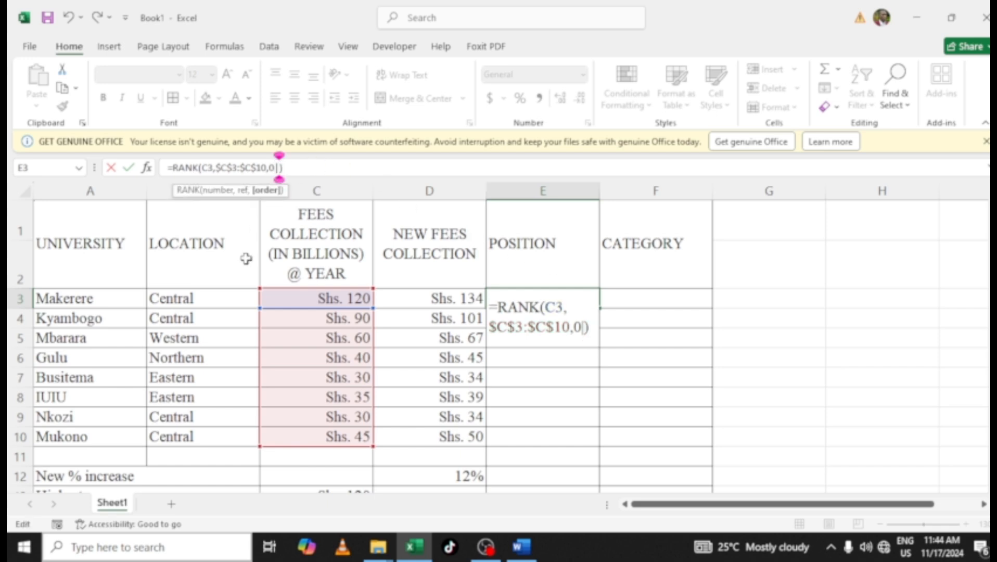
key("Left")
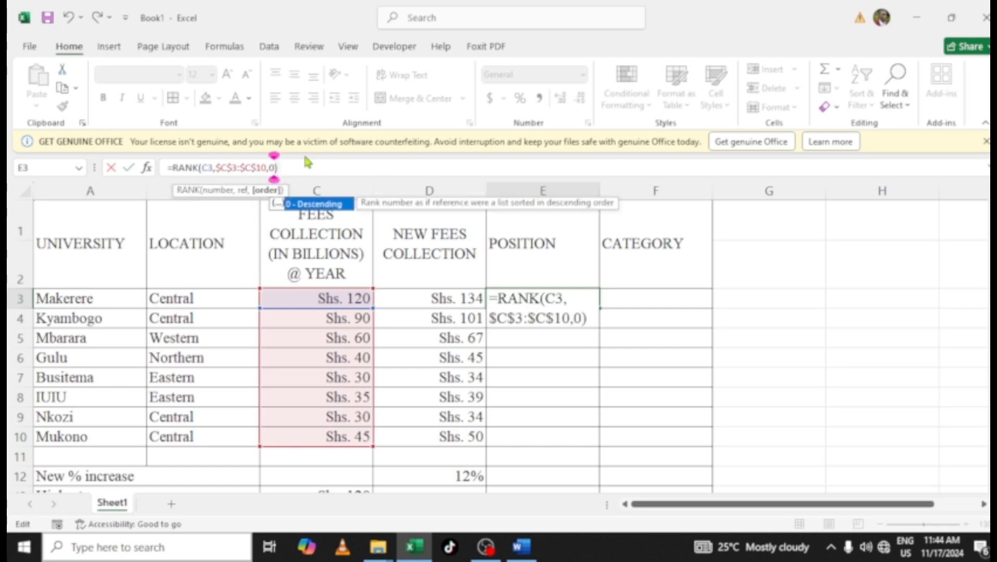
key("Return")
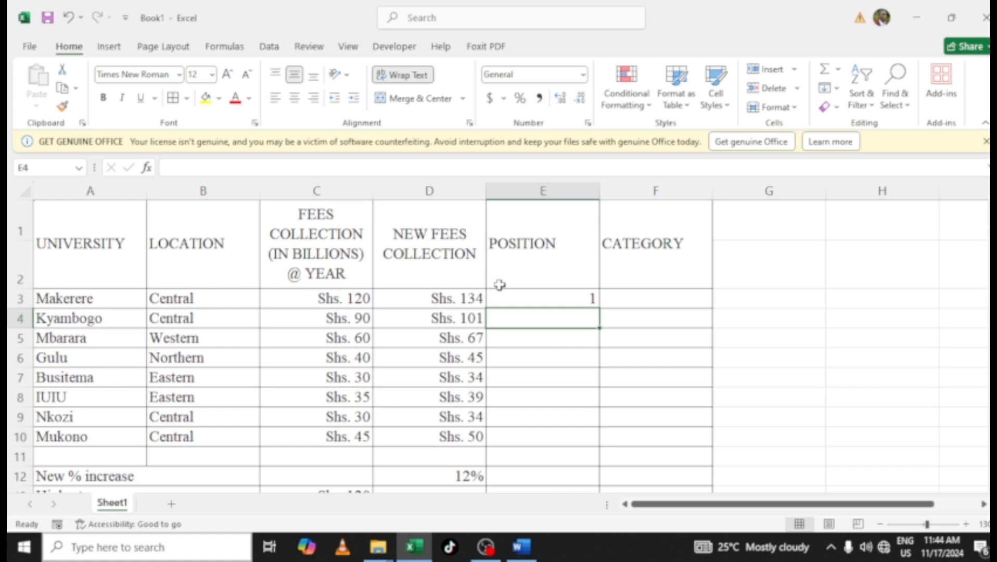
Fill the rank formula down from E3 to E10
left_click(514, 298)
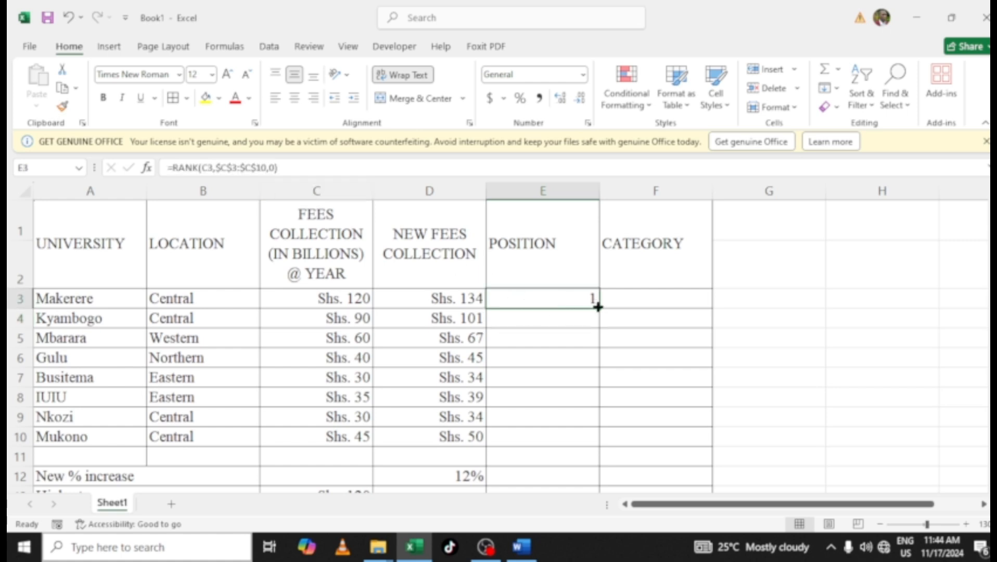
left_click_drag(598, 307, 588, 442)
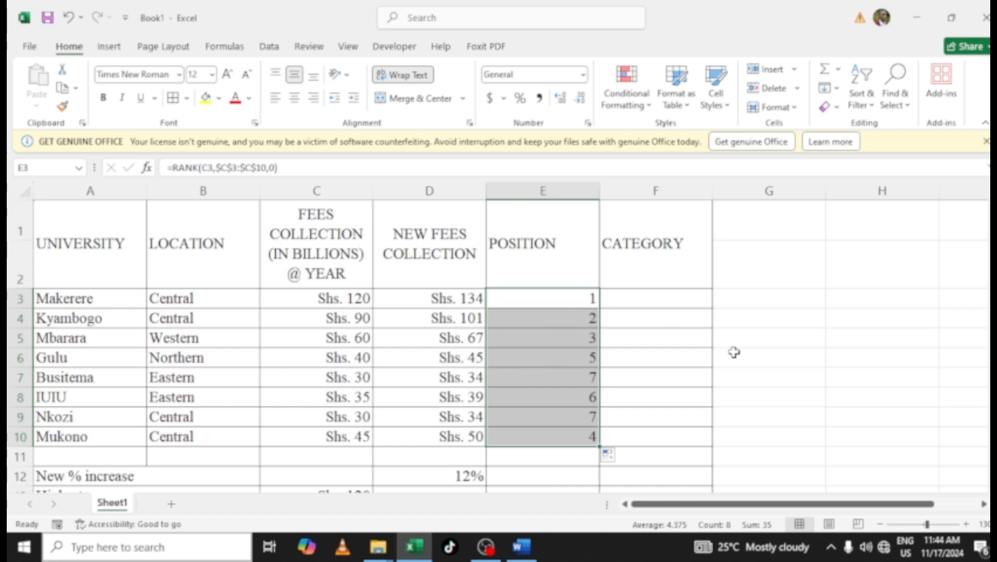
Merge cells H3:I3 and enter the heading TABLE ARRAY
left_click_drag(759, 506, 783, 448)
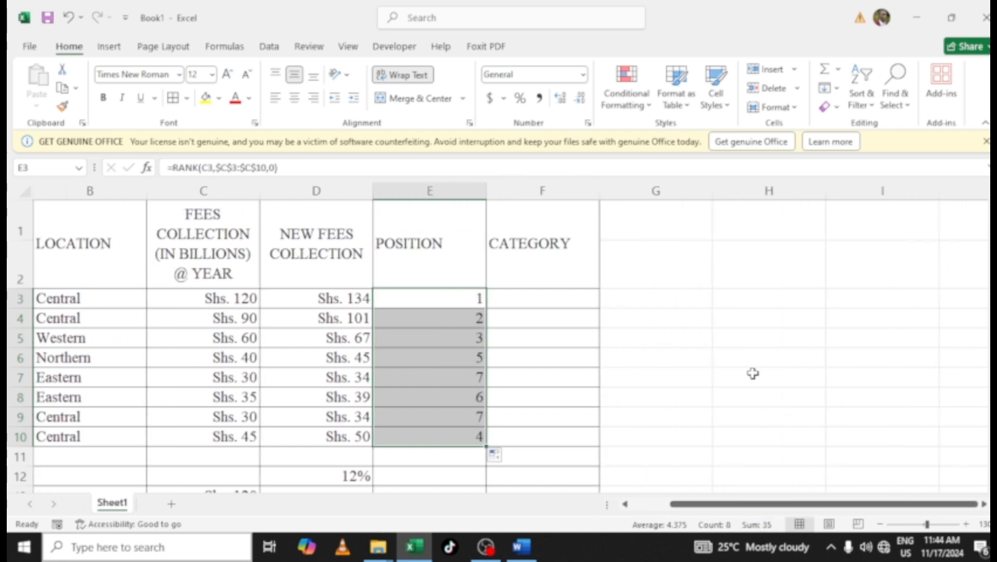
left_click(734, 304)
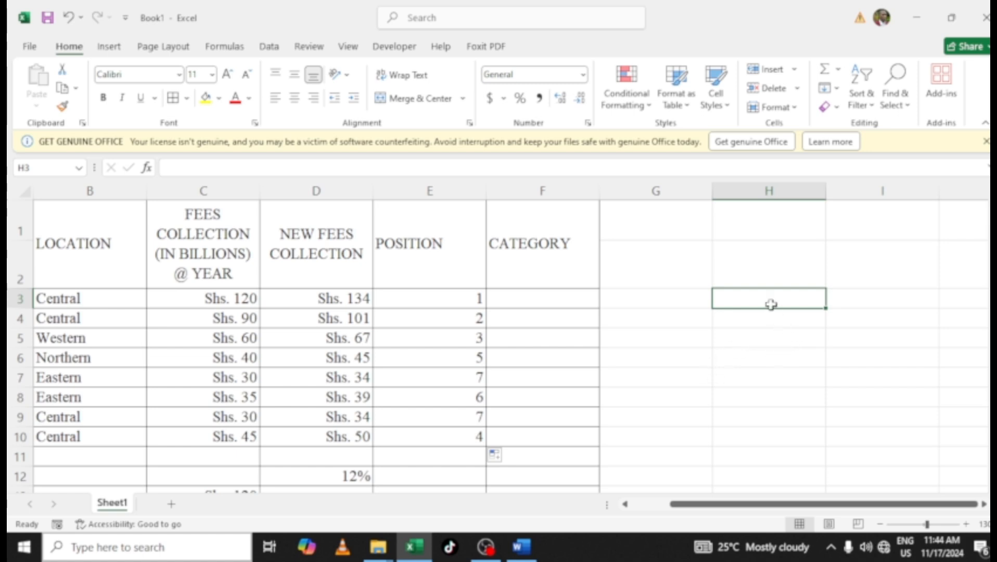
left_click(852, 306, "shift")
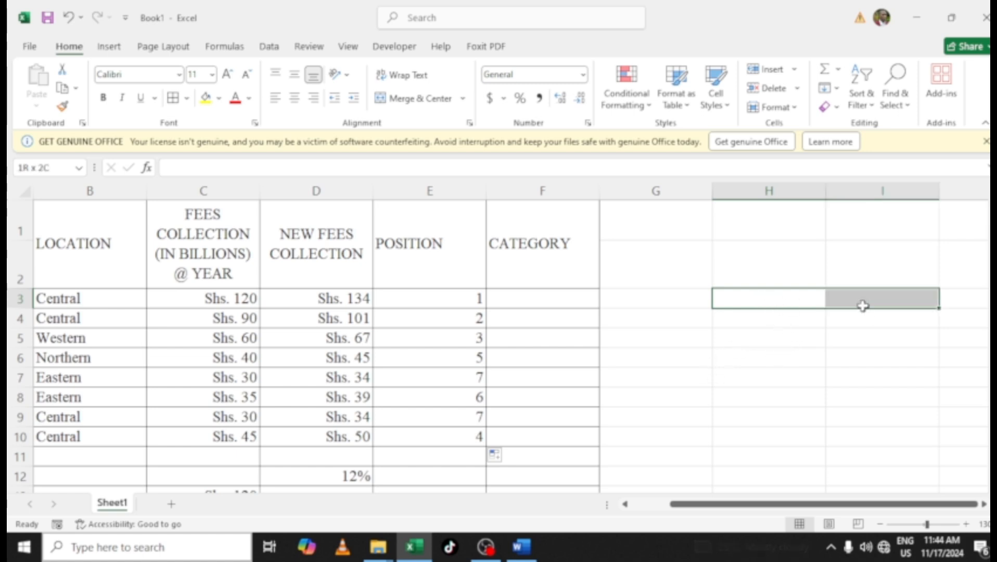
left_click(429, 99)
type("TA")
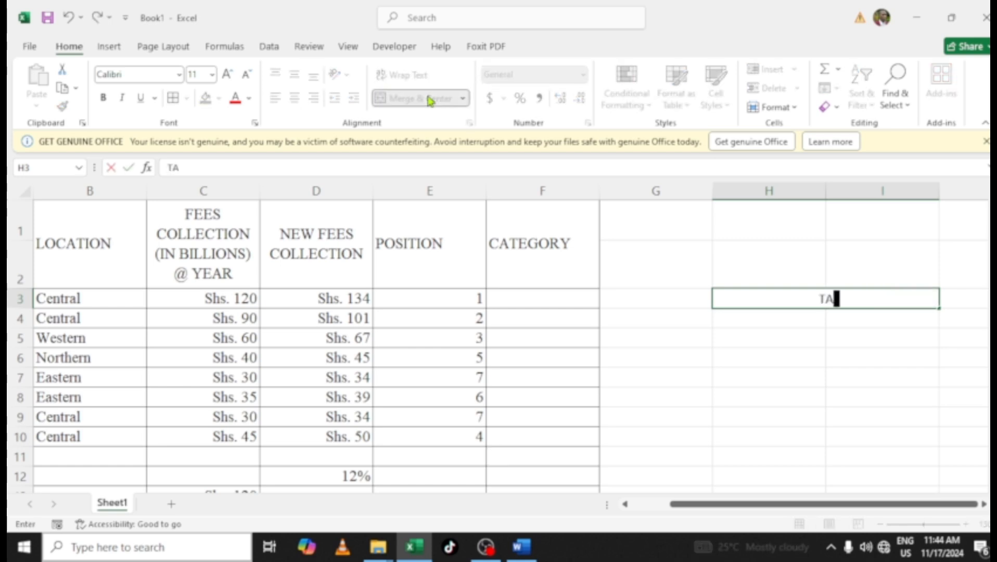
type("BLE ARRAY")
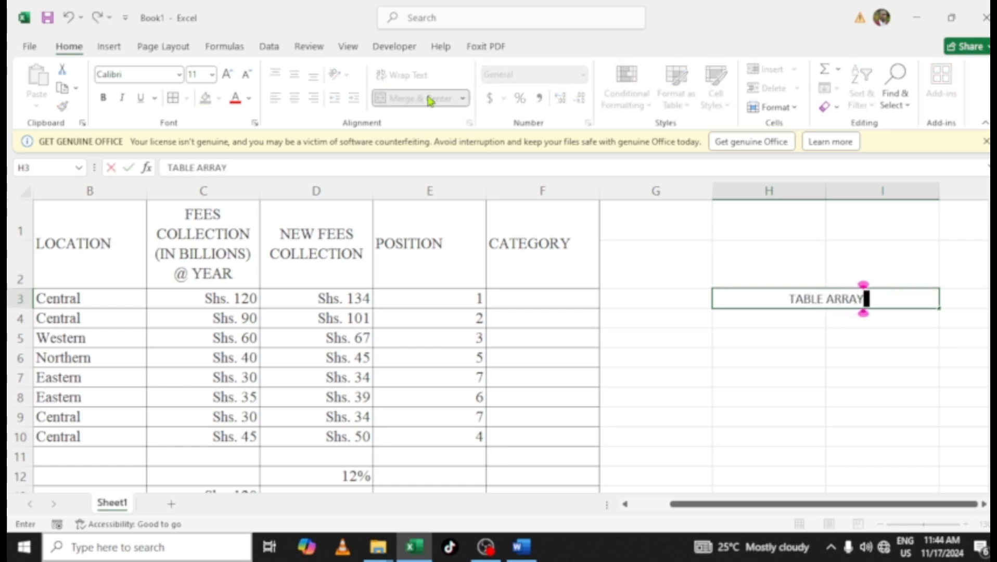
key("Return")
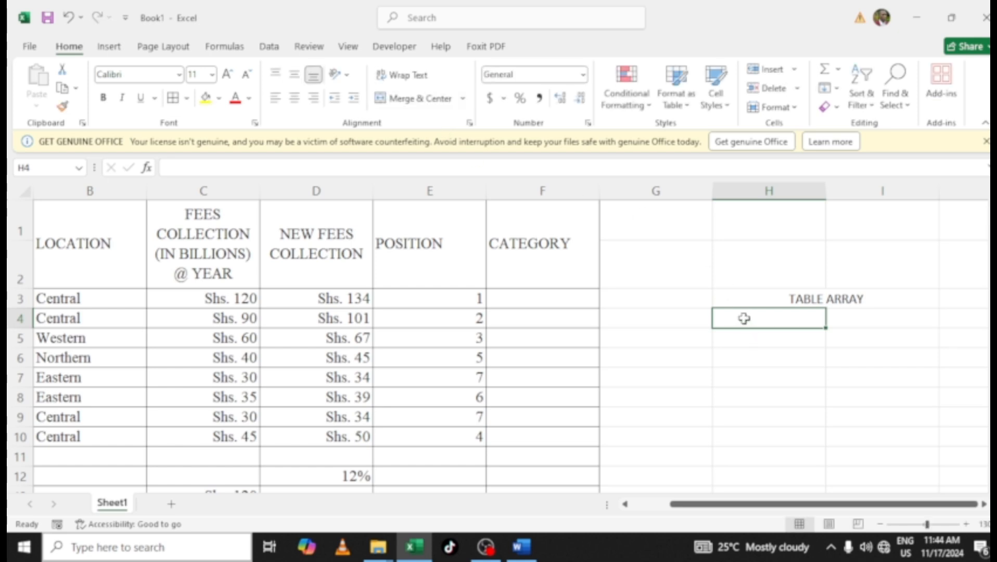
Enter the column headings COLLECTION in H4 and CATEGORY in I4
type("COLLEC")
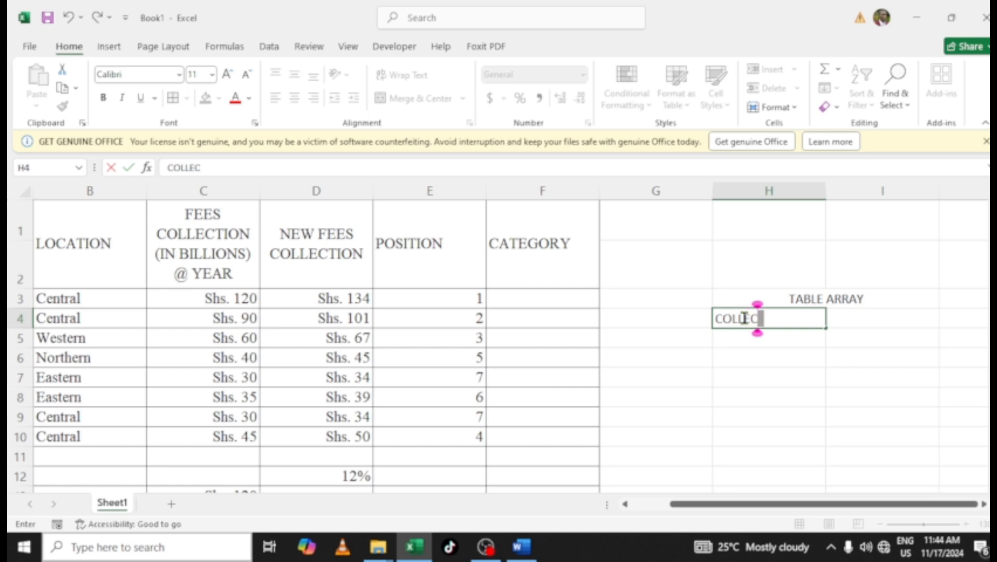
type("TION")
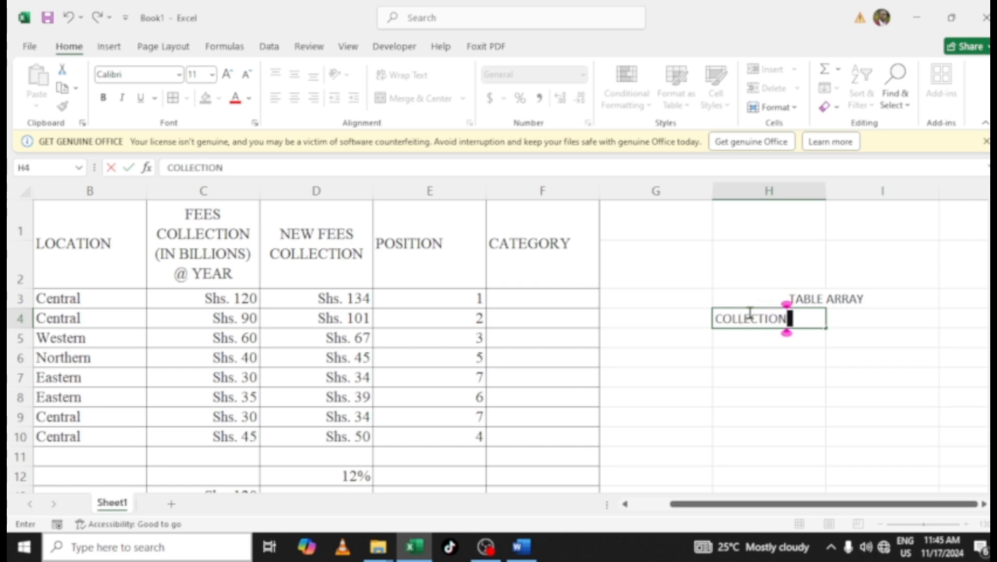
left_click(849, 319)
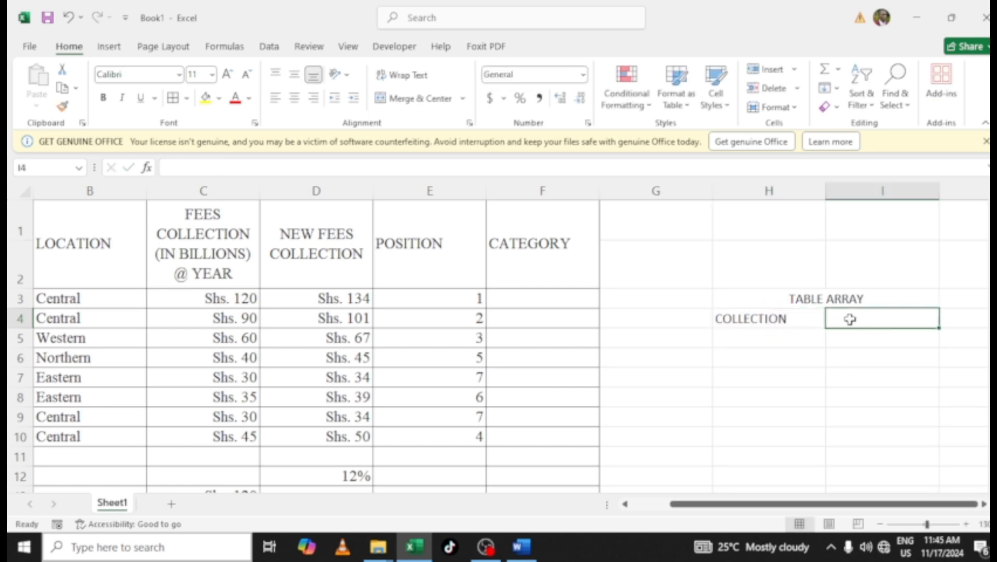
type("CATE")
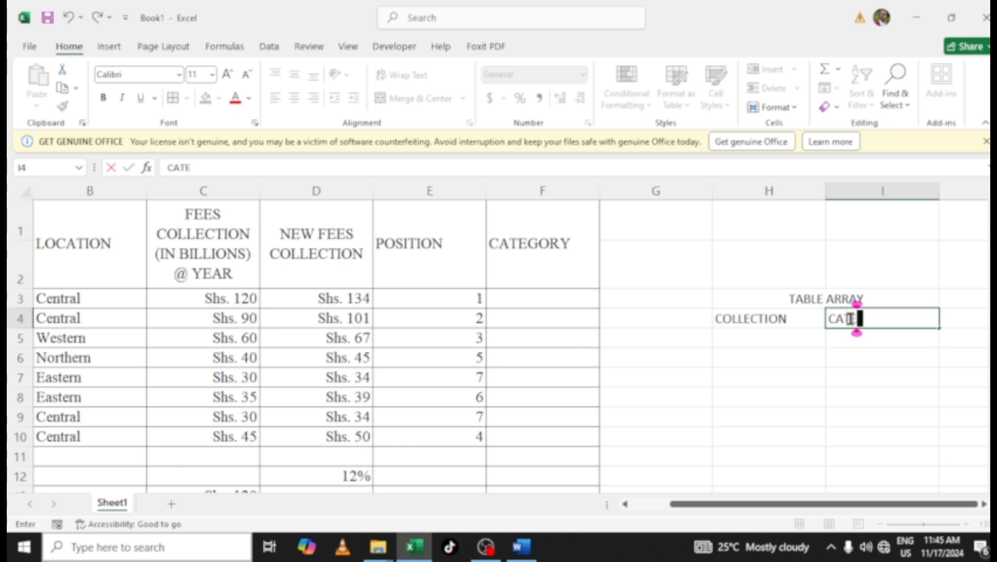
type("GORY")
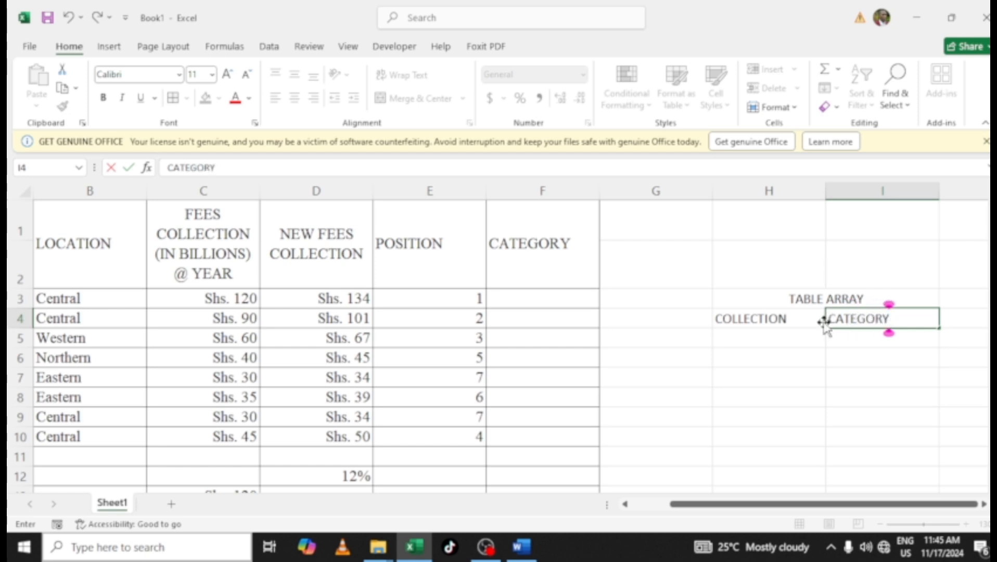
Make the table array headings in H3:I4 bold and increase their font size
left_click(787, 329)
left_click_drag(785, 299, 848, 314)
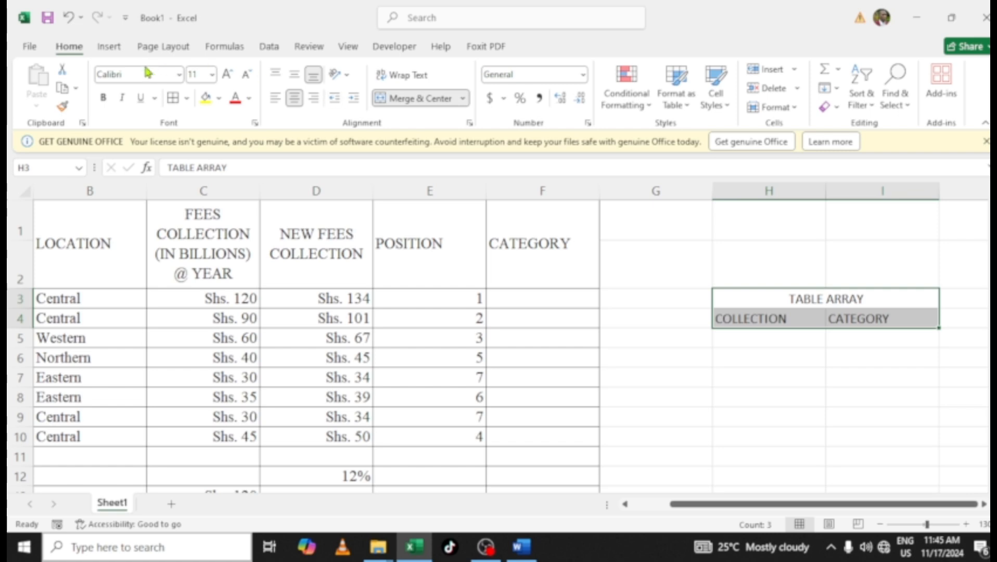
left_click(103, 98)
left_click(227, 74)
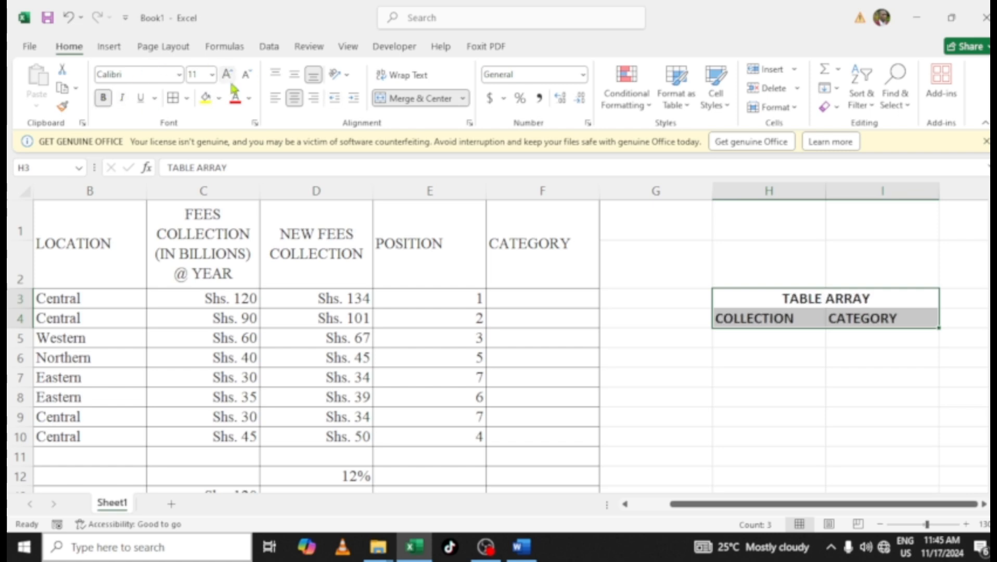
Enter the collection thresholds 0, 40 and 60 in H5 to H7
left_click(783, 338)
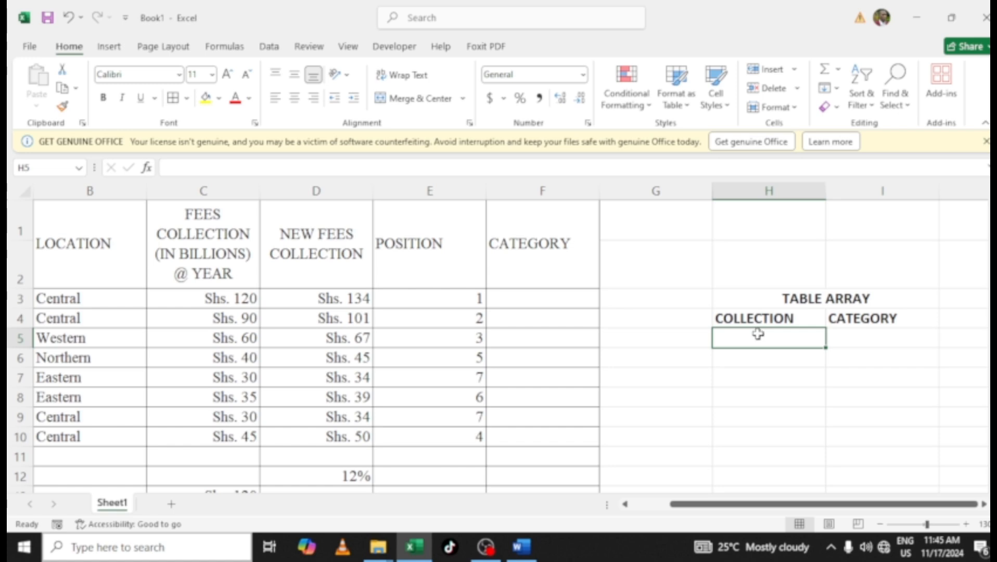
type("0")
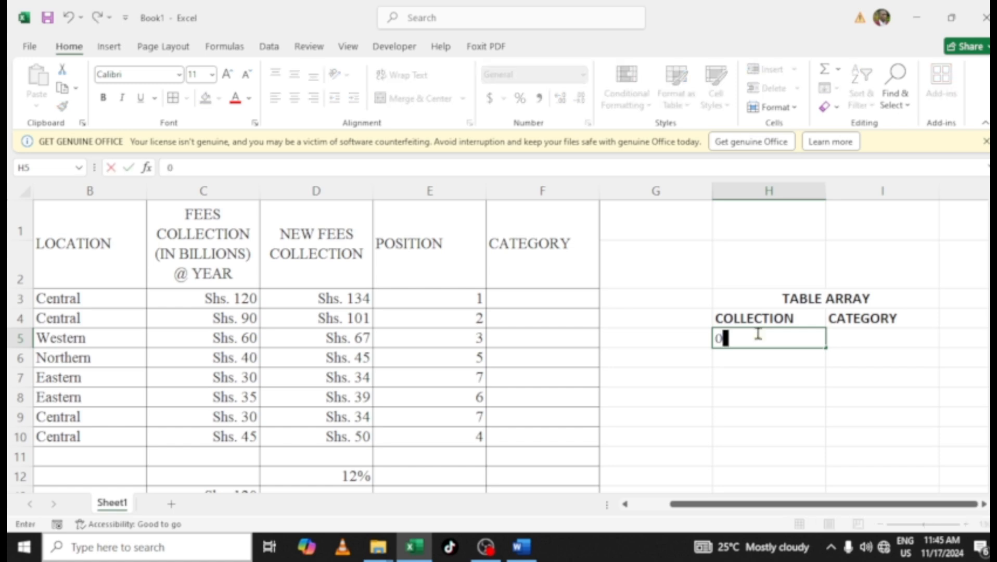
key("Return")
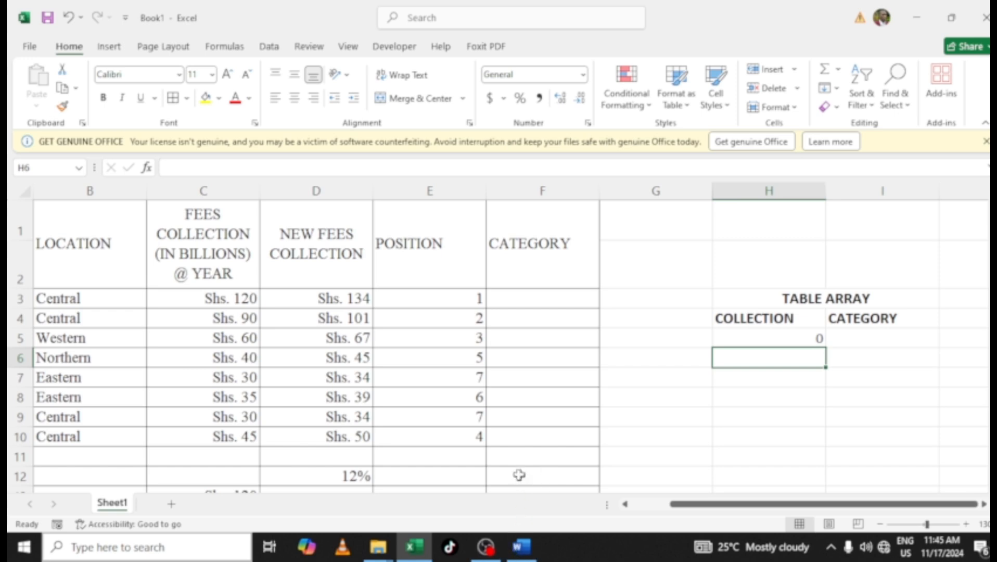
type("40")
key("Return")
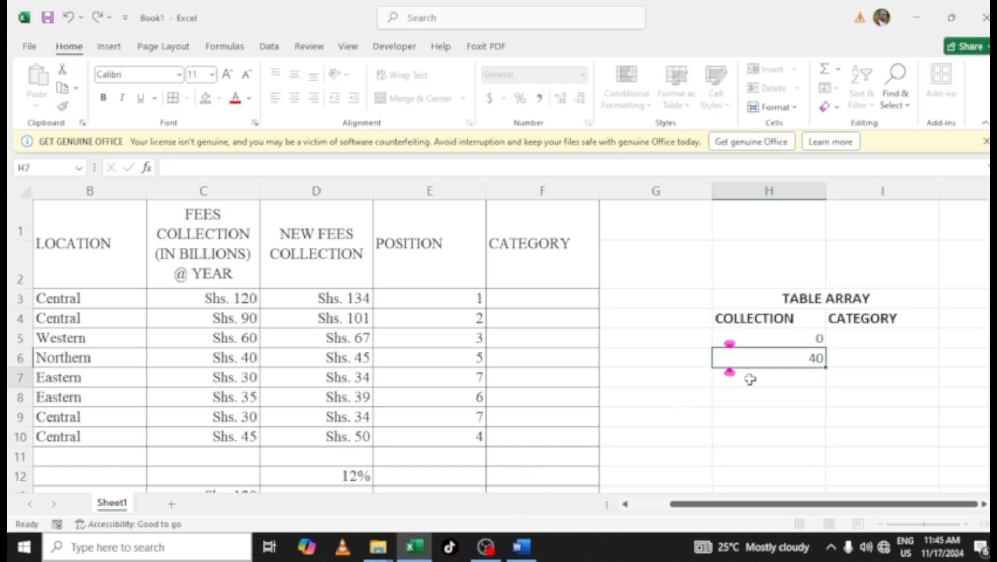
type("60")
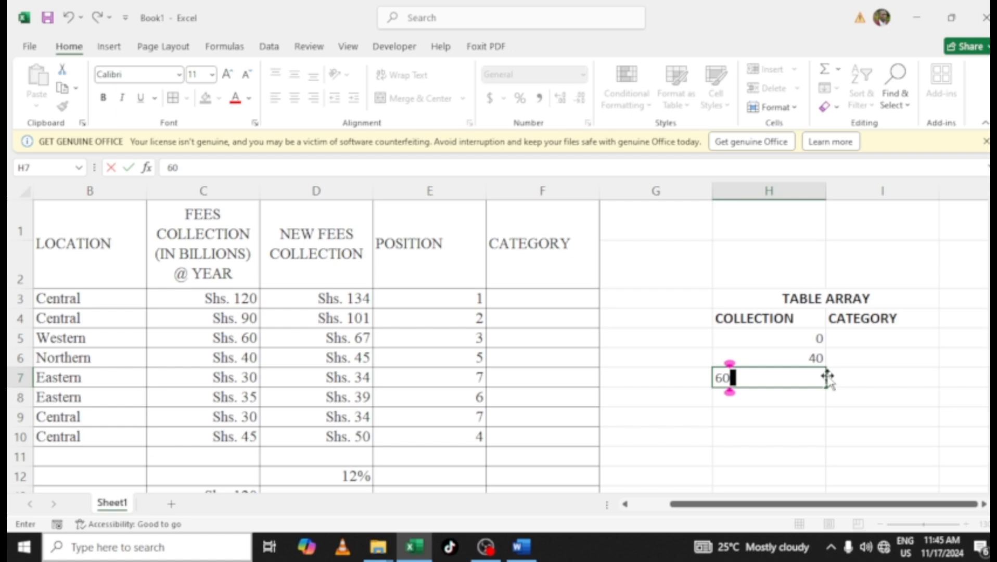
Copy the text "3rd class" from the exam paper in Word and paste it into I5
left_click(859, 339)
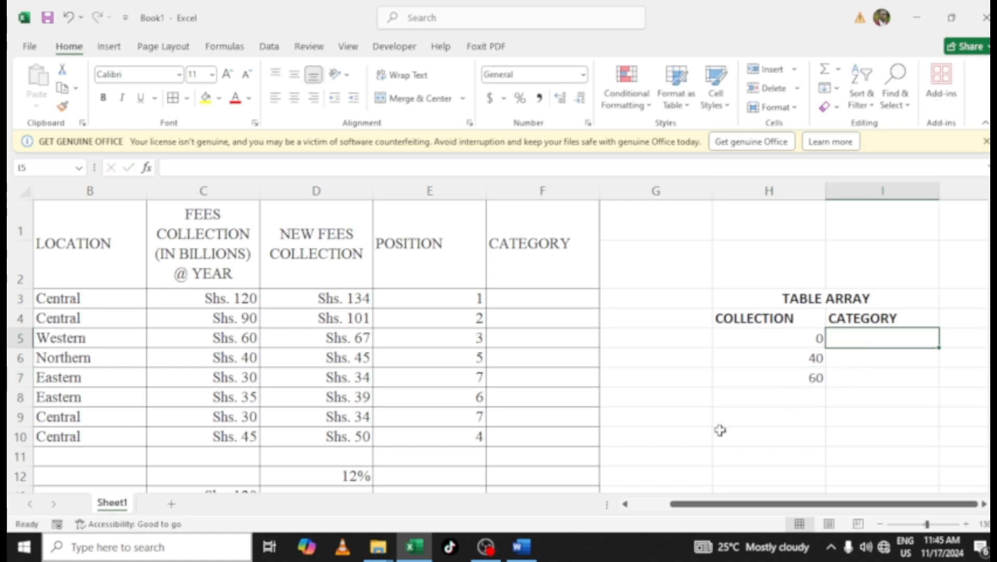
left_click(520, 546)
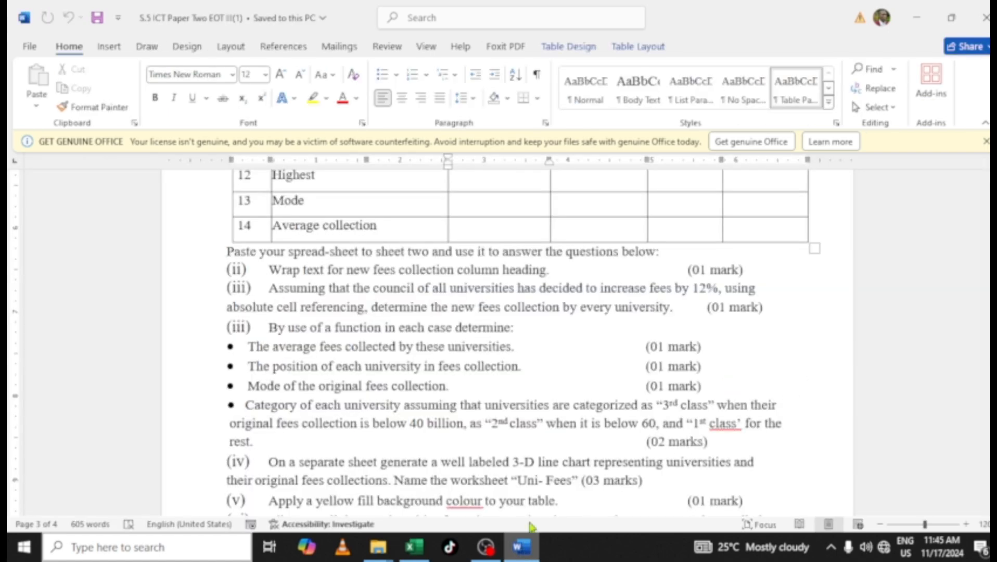
scroll(533, 385, "down", 1)
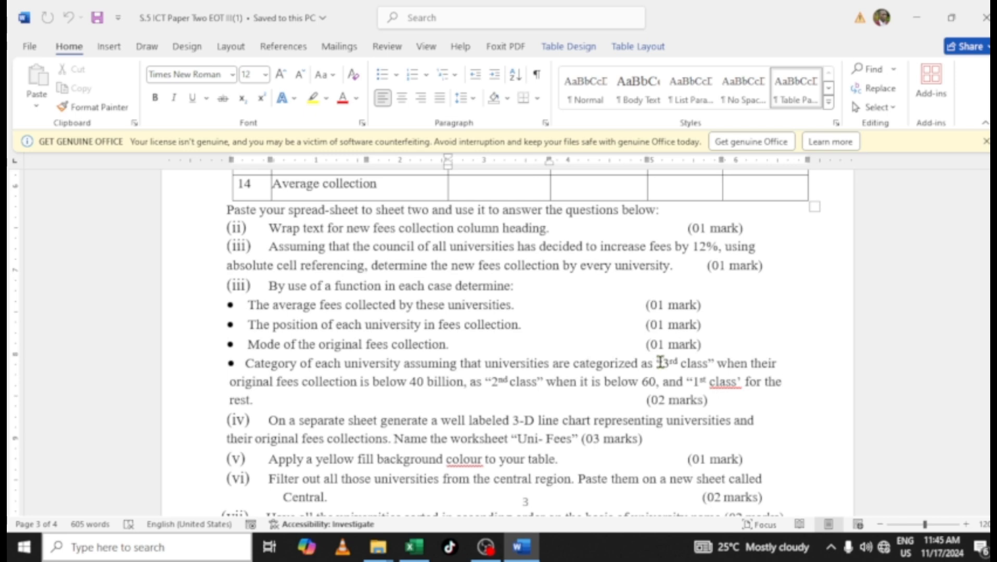
left_click_drag(660, 363, 708, 364)
key("ctrl+c")
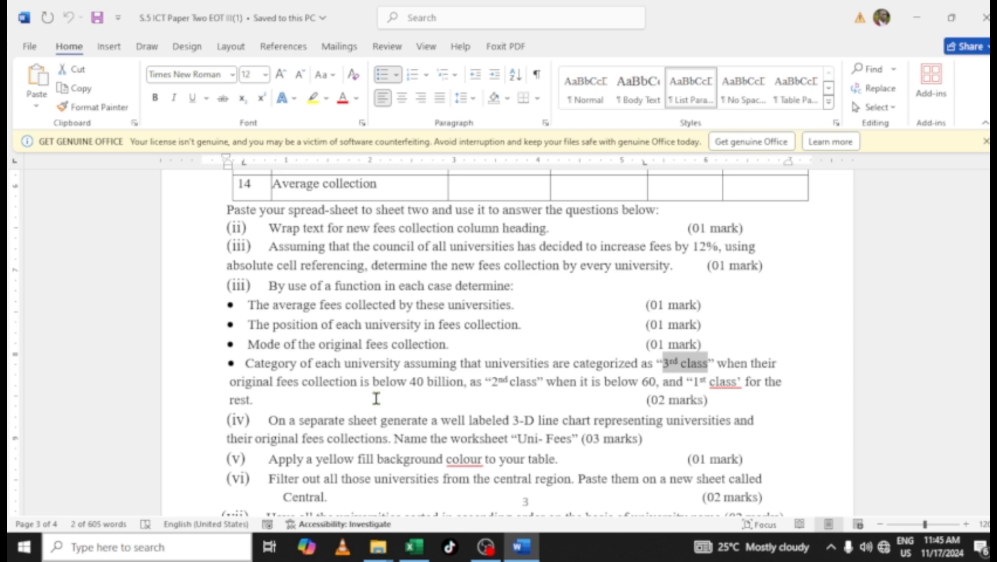
left_click(414, 546)
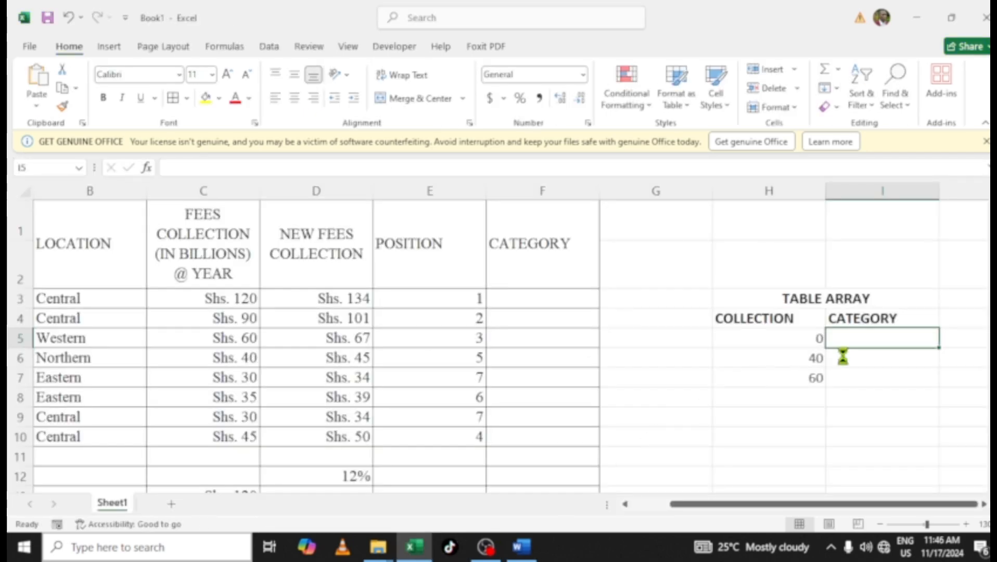
key("ctrl+v")
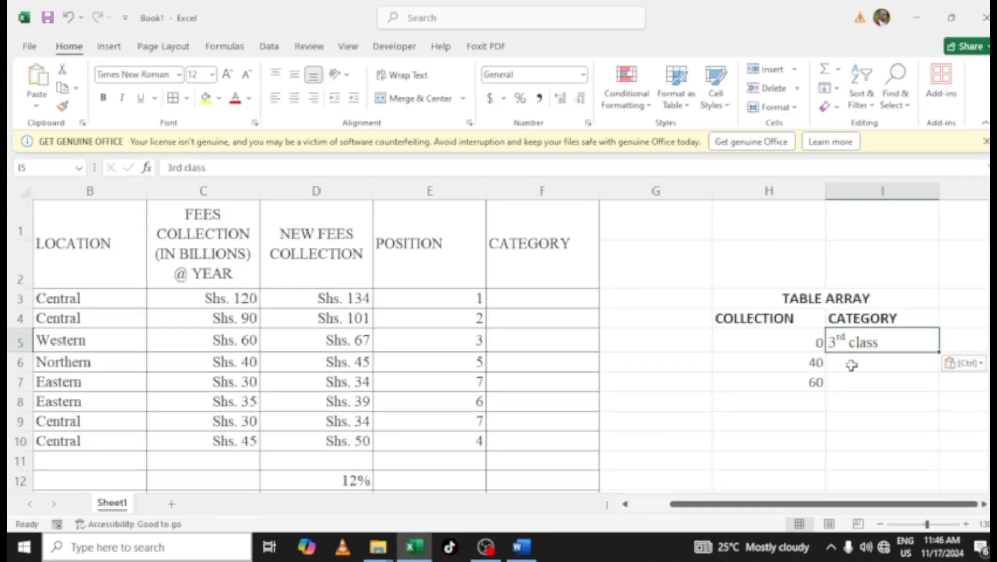
Copy "2nd class" from the exam paper and paste it into I6
left_click(849, 365)
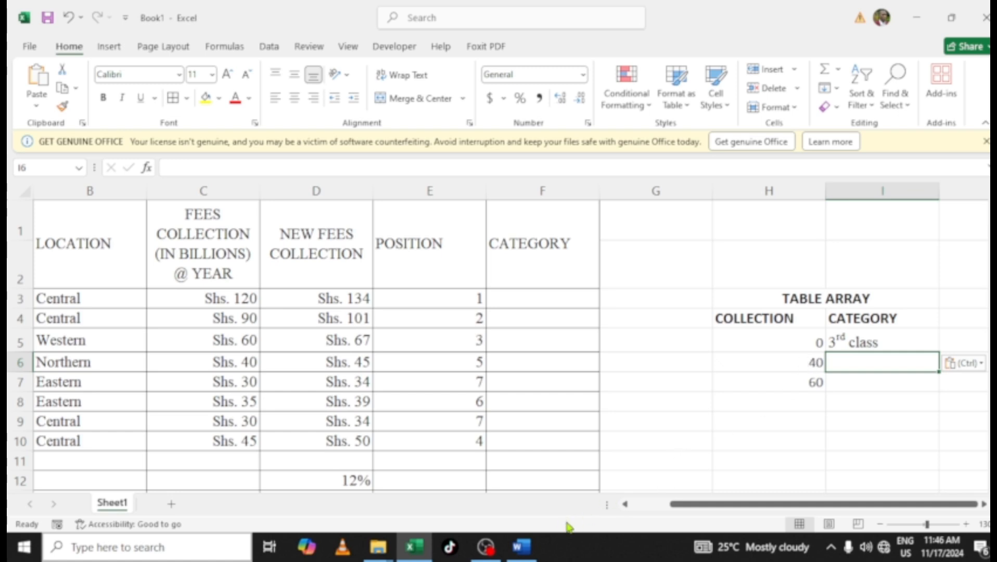
left_click(523, 546)
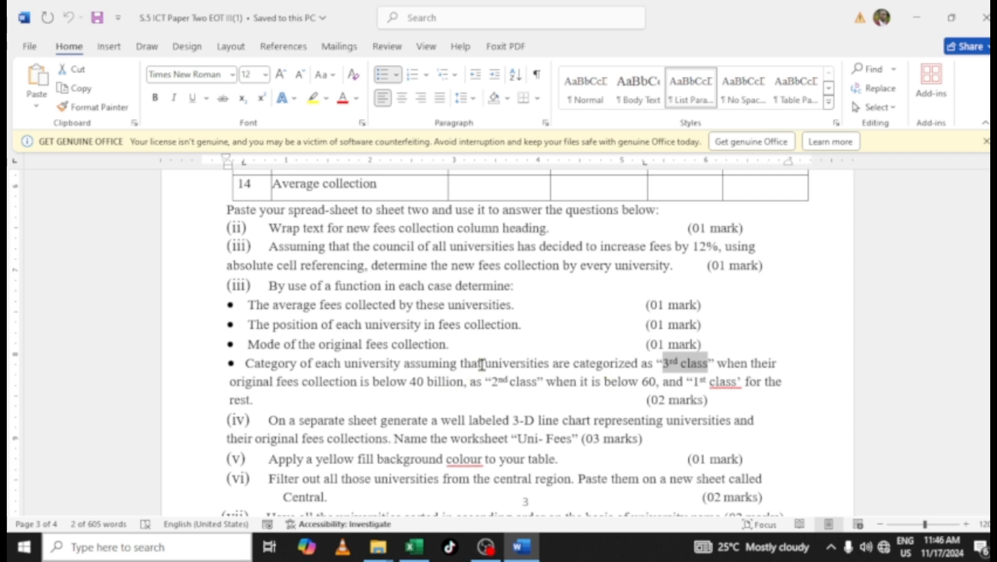
left_click_drag(492, 382, 536, 381)
key("ctrl+c")
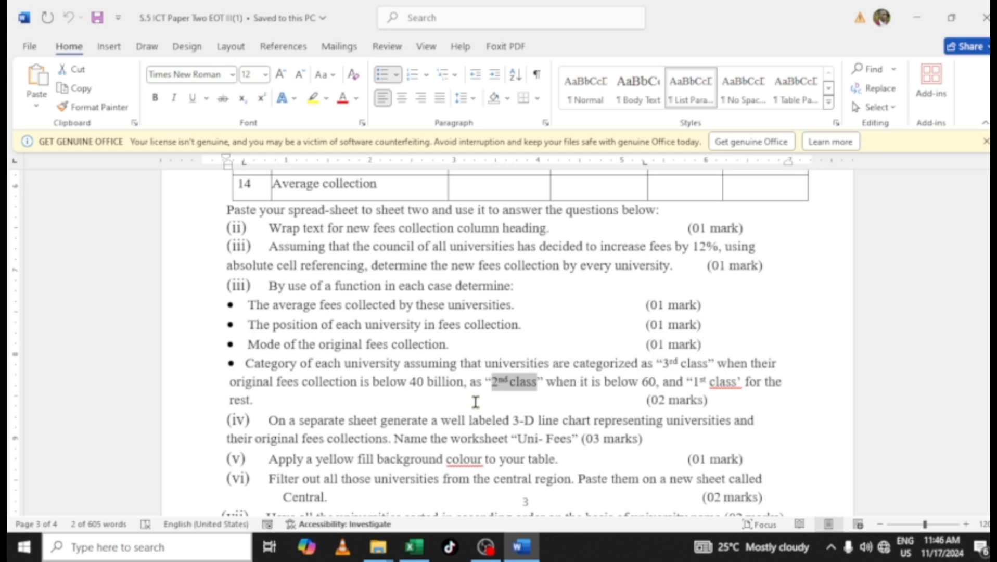
left_click(414, 546)
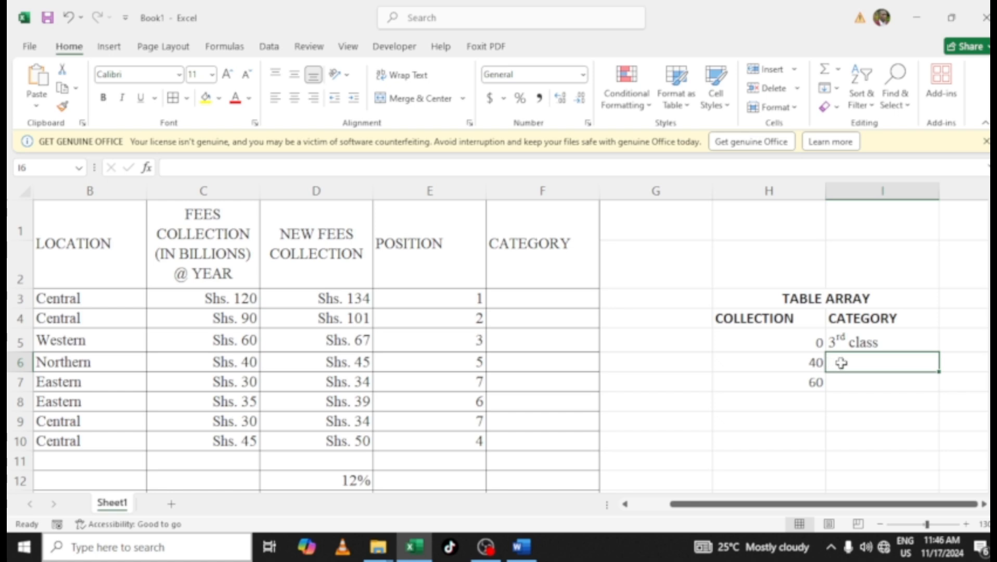
key("ctrl+v")
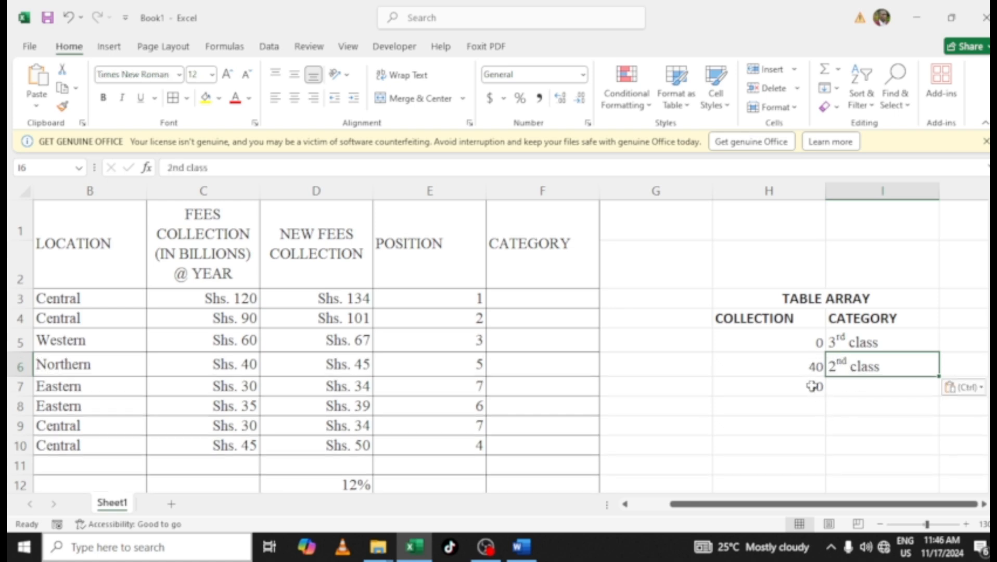
Copy "1st class" from the exam paper and paste it into I7
left_click(841, 387)
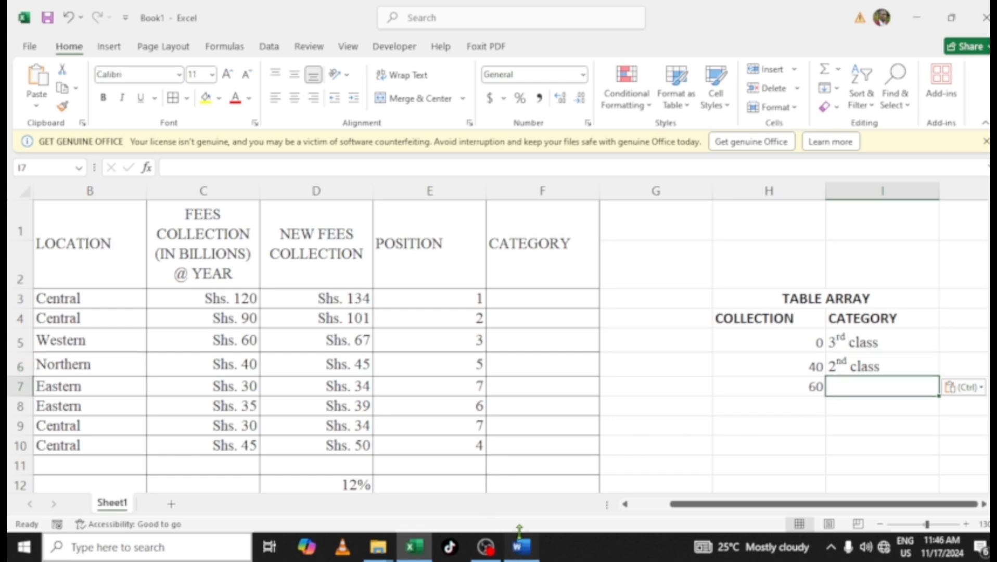
left_click(520, 547)
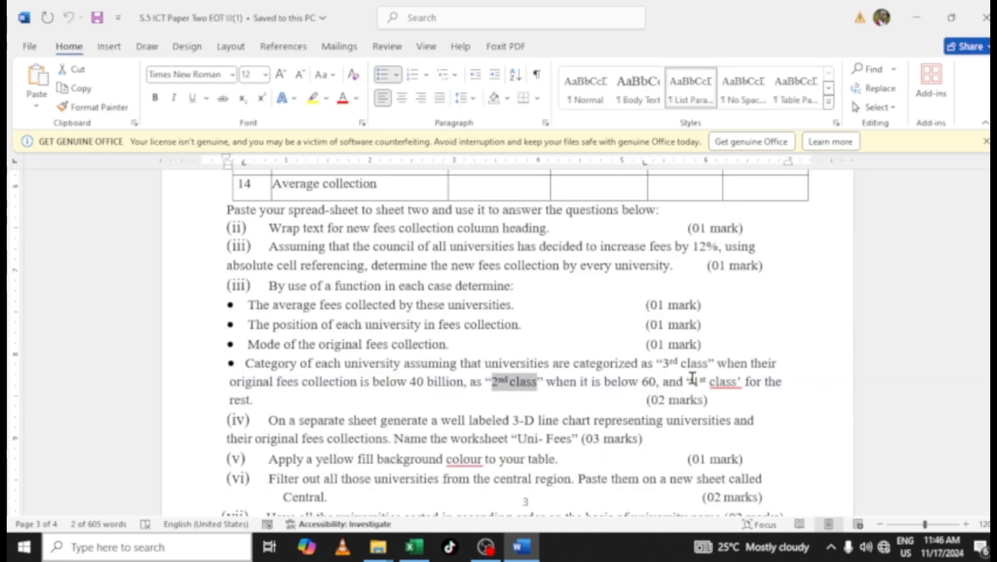
left_click_drag(691, 381, 724, 380)
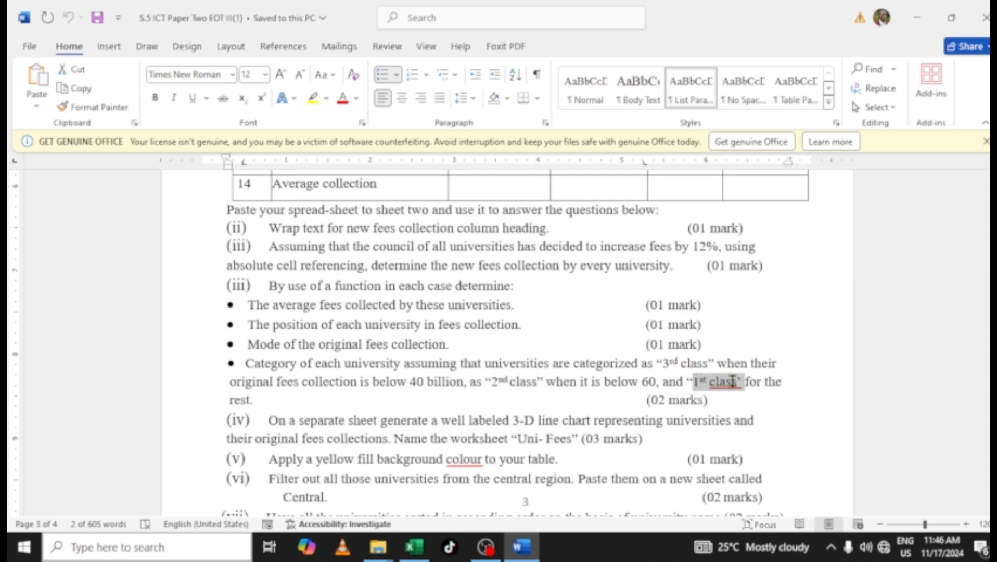
left_click_drag(734, 381, 734, 381)
key("ctrl+c")
left_click(413, 546)
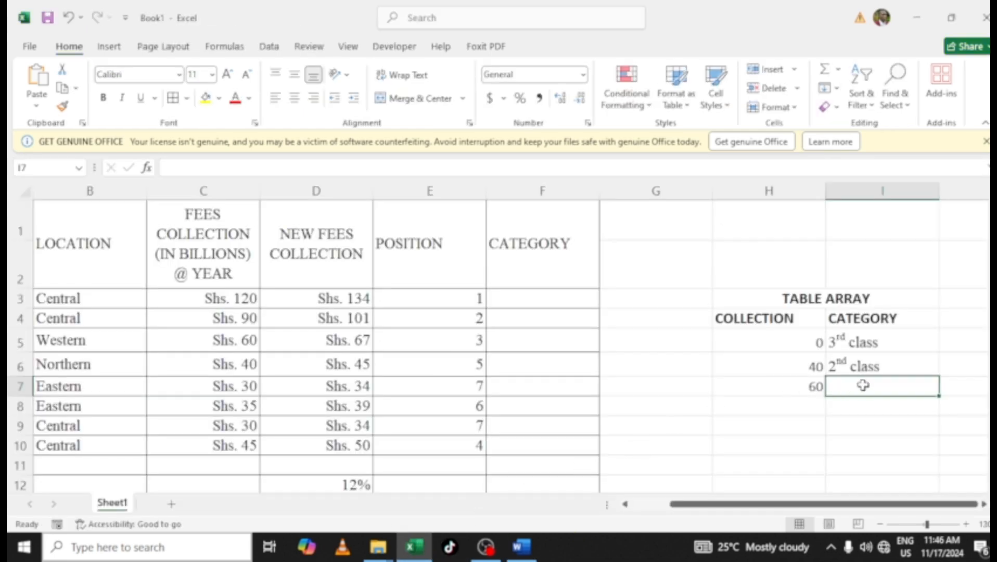
key("ctrl+v")
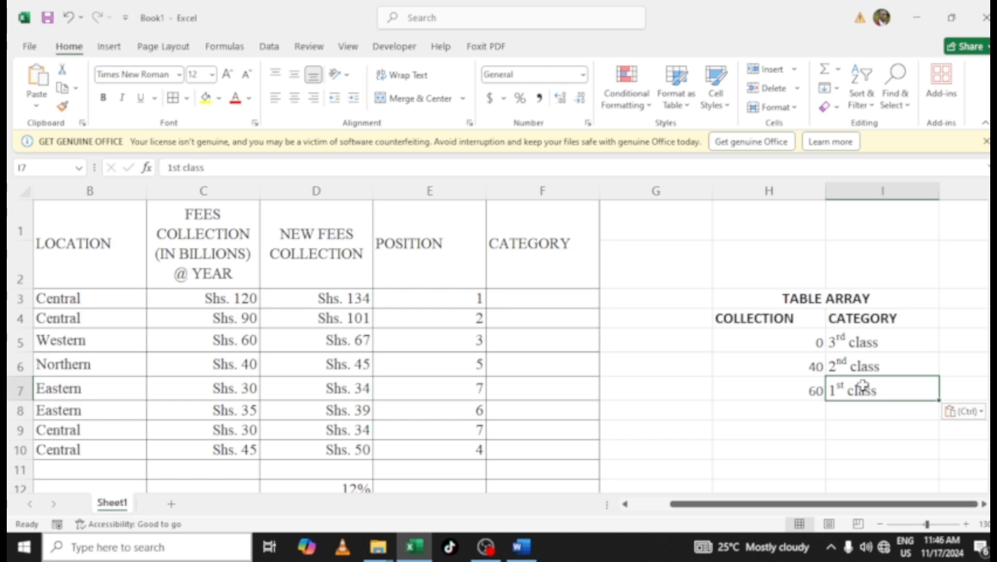
Apply all borders to the table array H4:I7
left_click(864, 415)
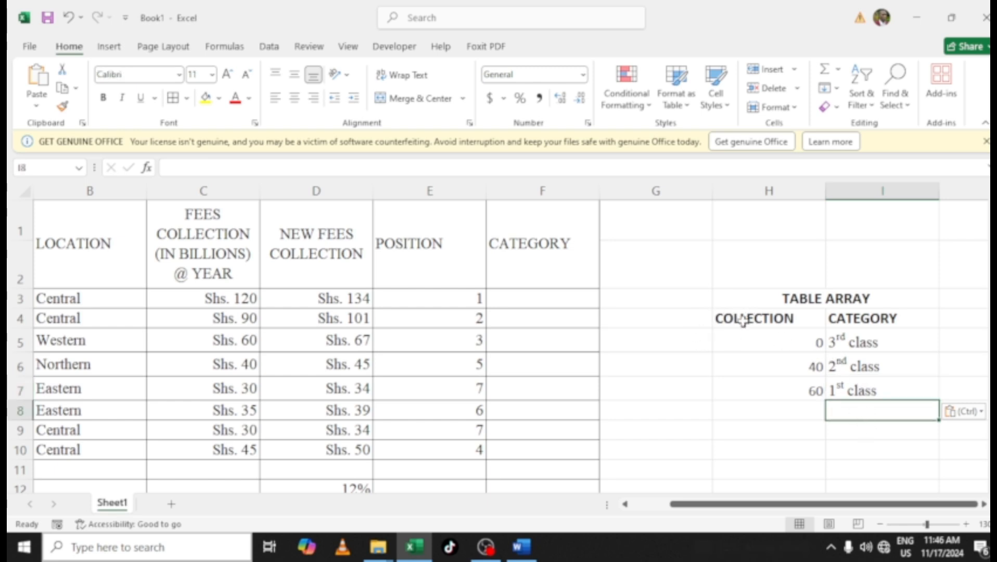
left_click_drag(743, 319, 892, 393)
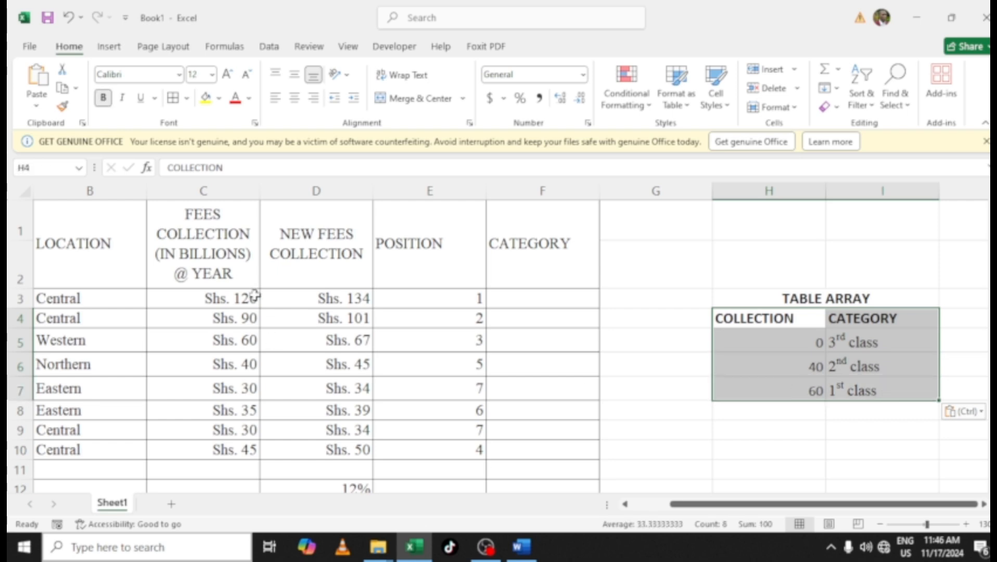
left_click(172, 99)
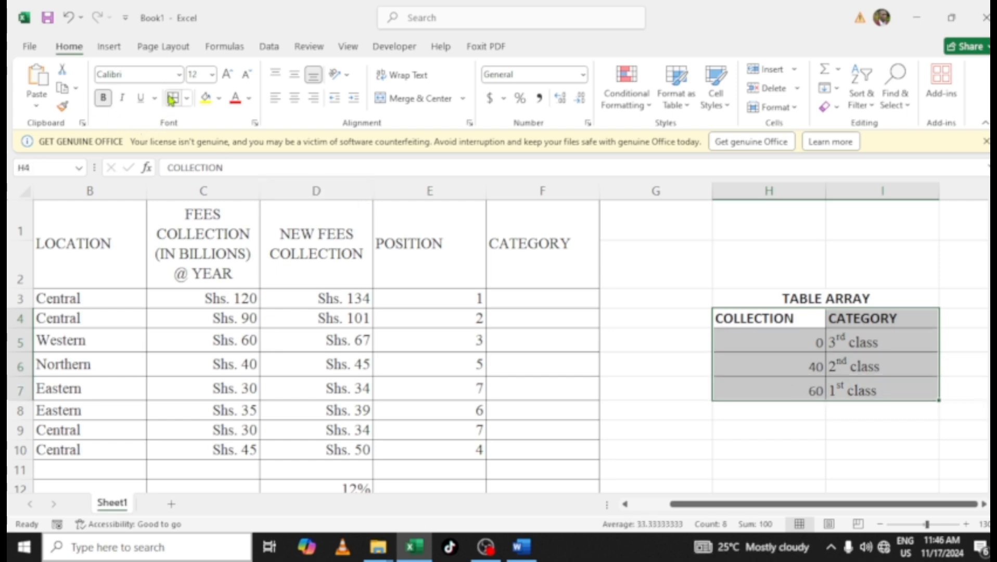
left_click(686, 388)
left_click(777, 433)
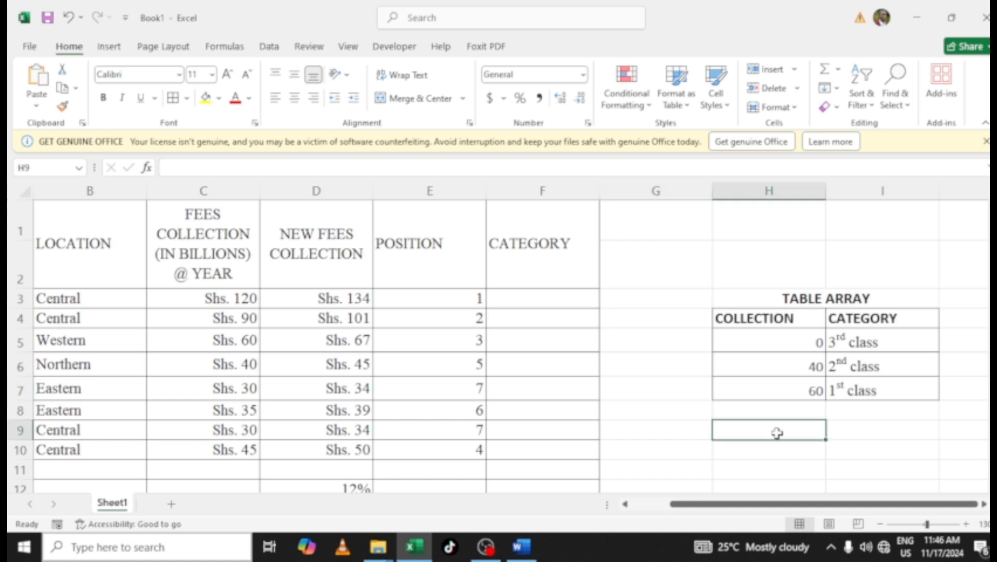
Enter =VLOOKUP(C3,$H$4:$I$7,2,TRUE) in F3 to categorize the first university by its original fees collection
left_click(520, 296)
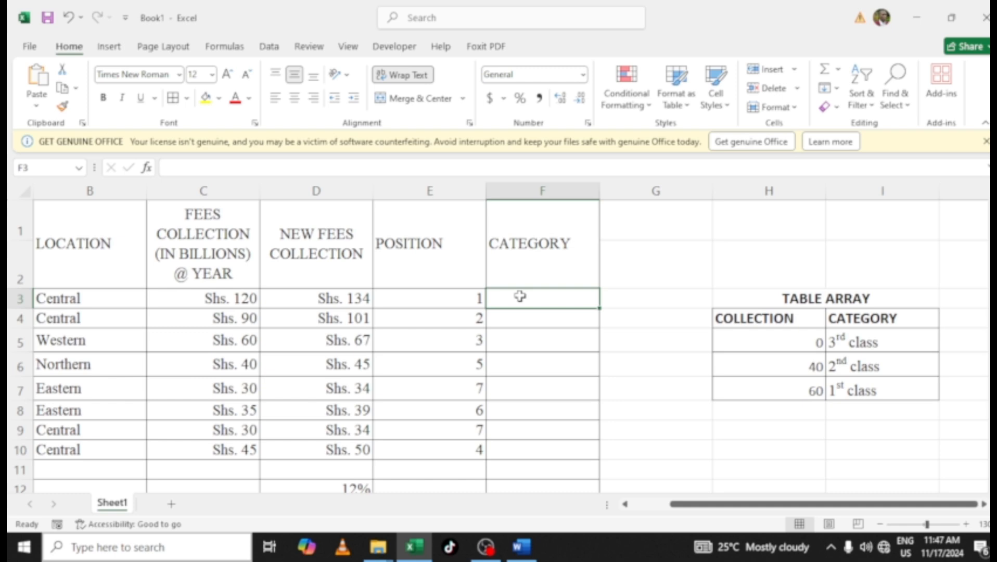
type("=V")
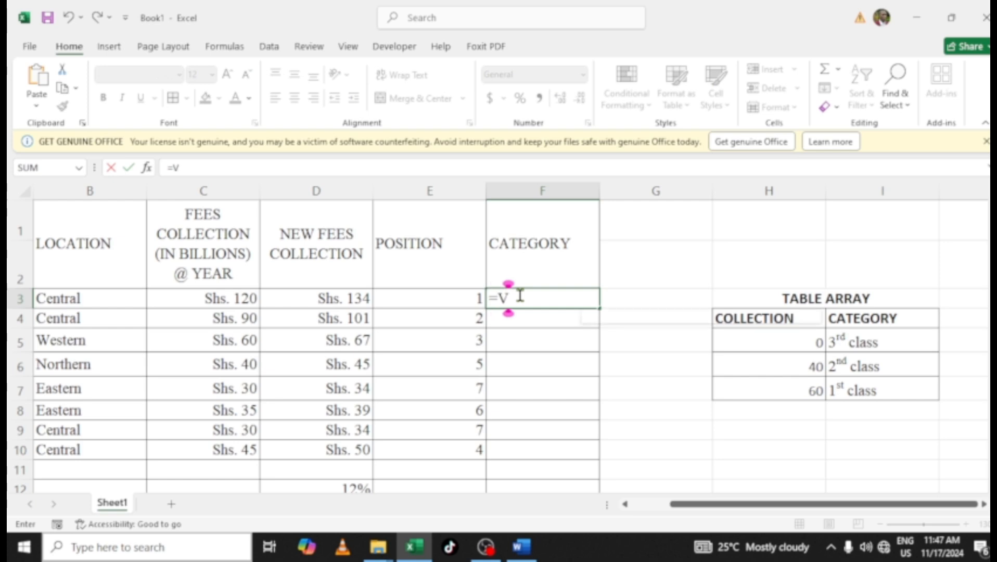
type("LOOKUP")
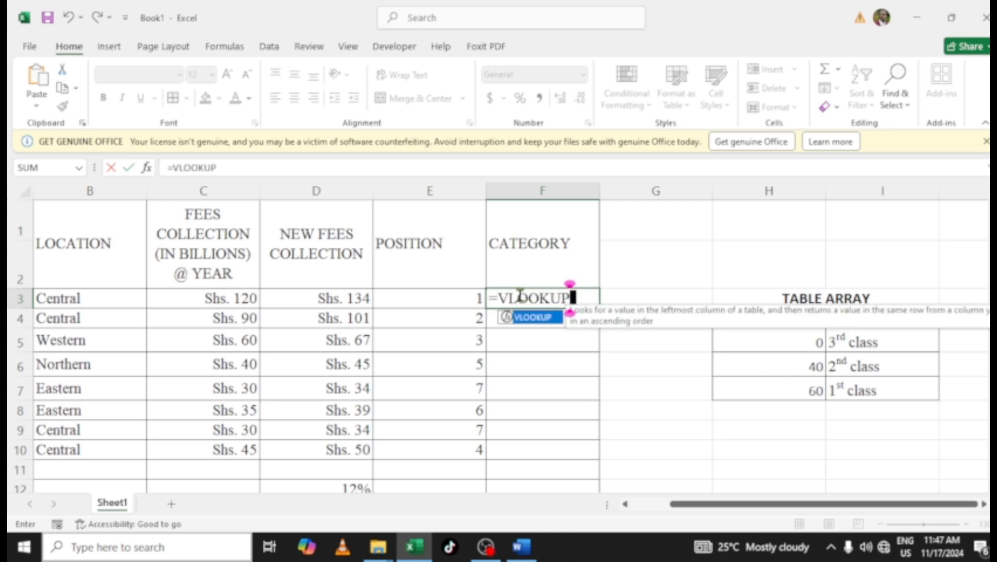
type("(")
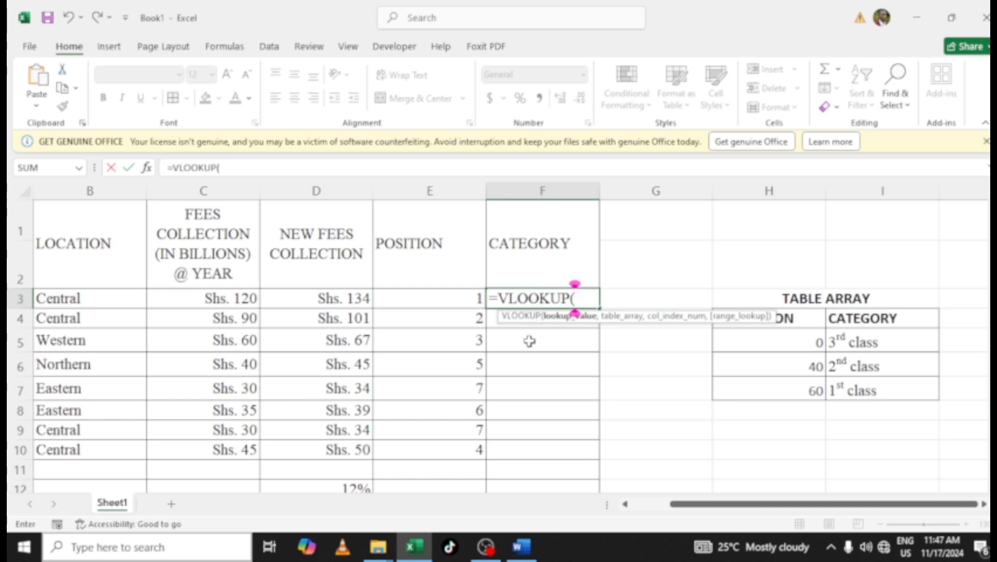
left_click(224, 301)
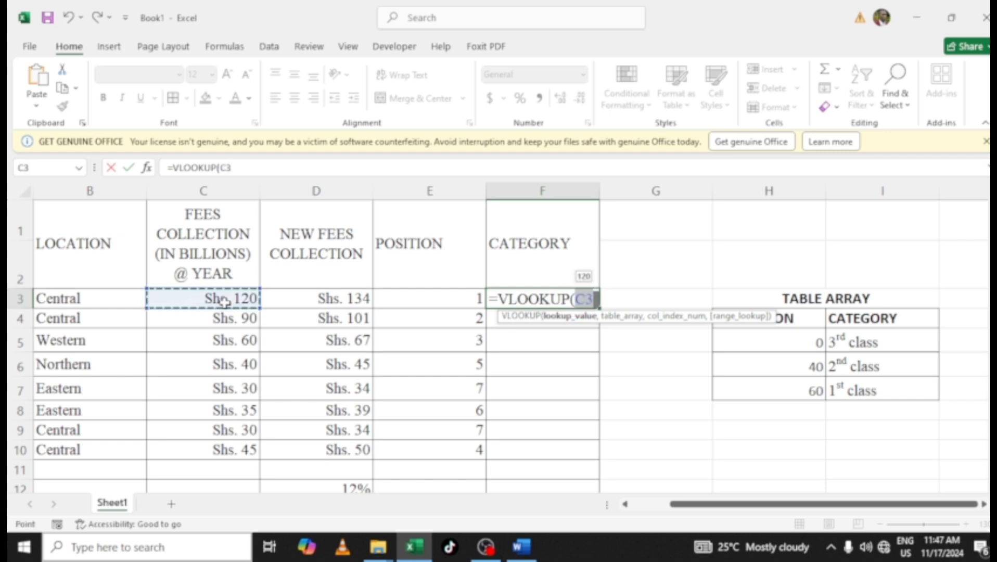
type(",")
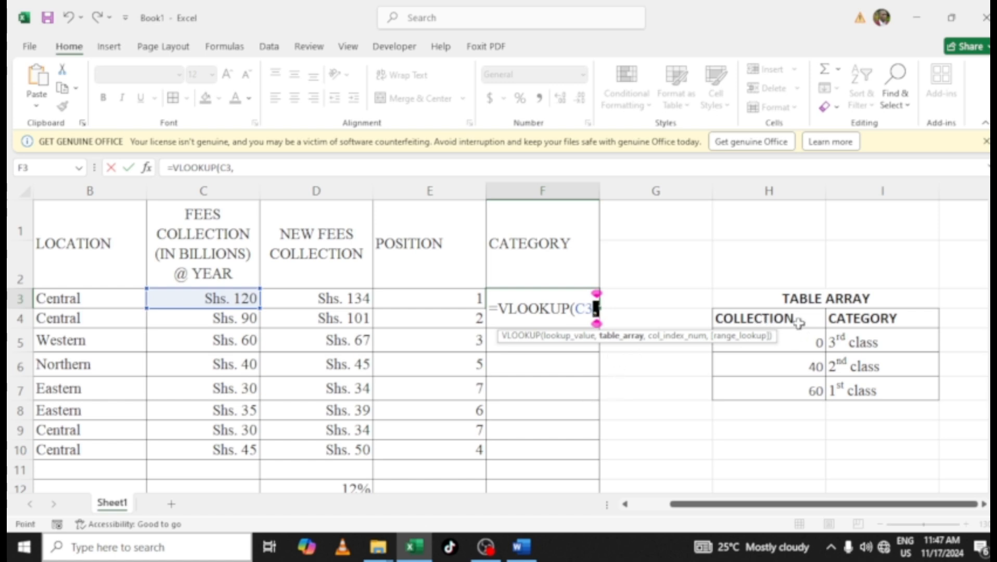
left_click_drag(798, 323, 882, 384)
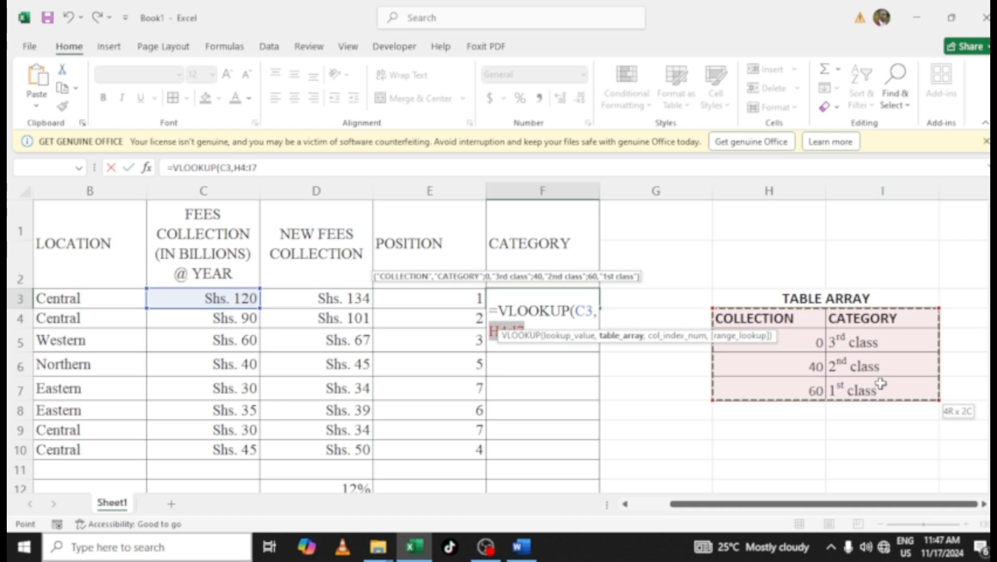
key("F4")
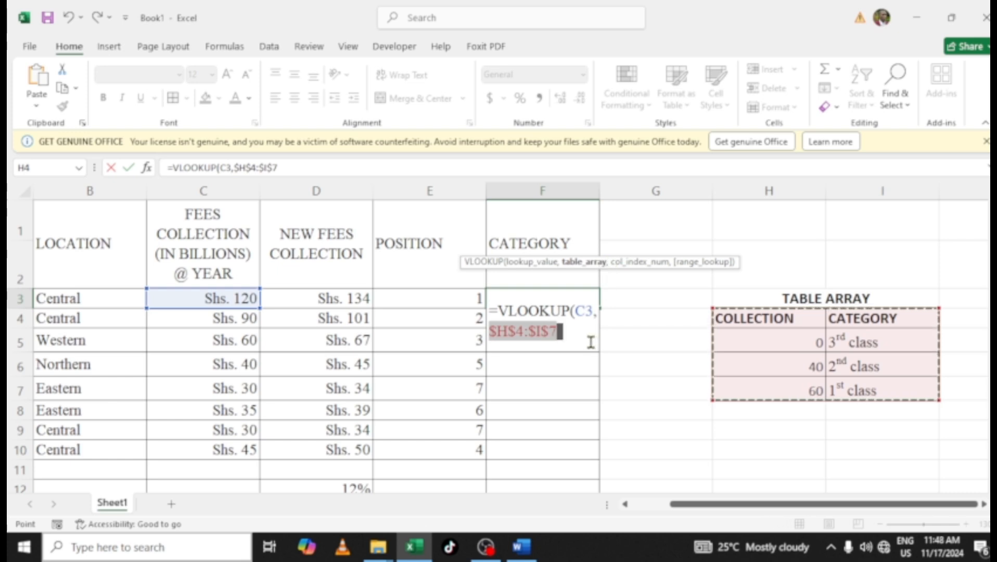
type(",")
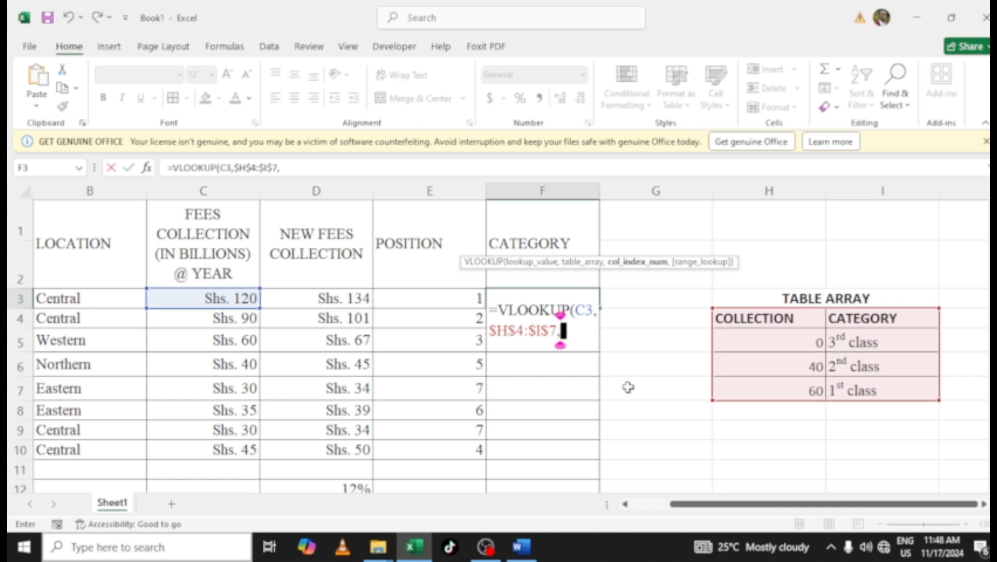
type("2")
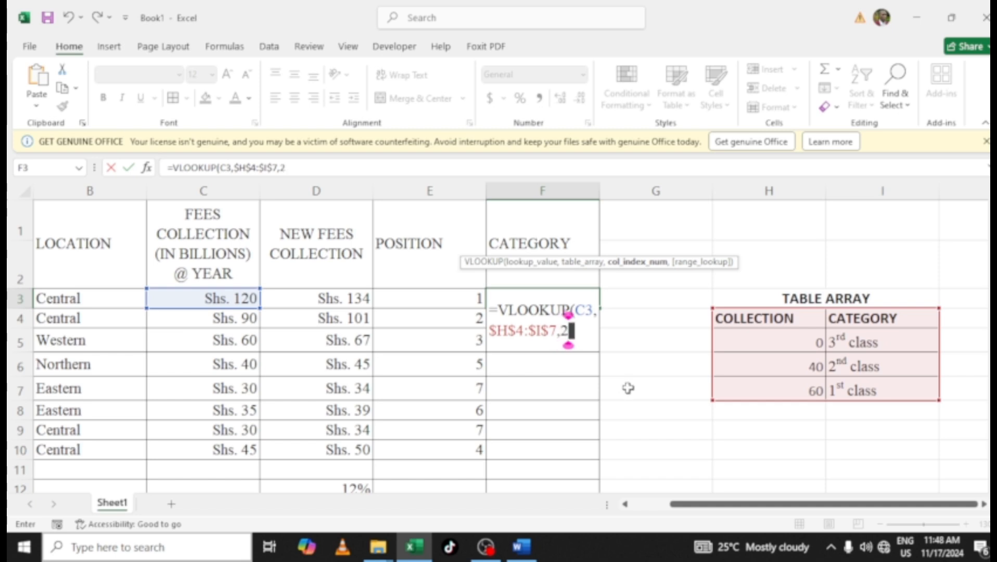
type(",")
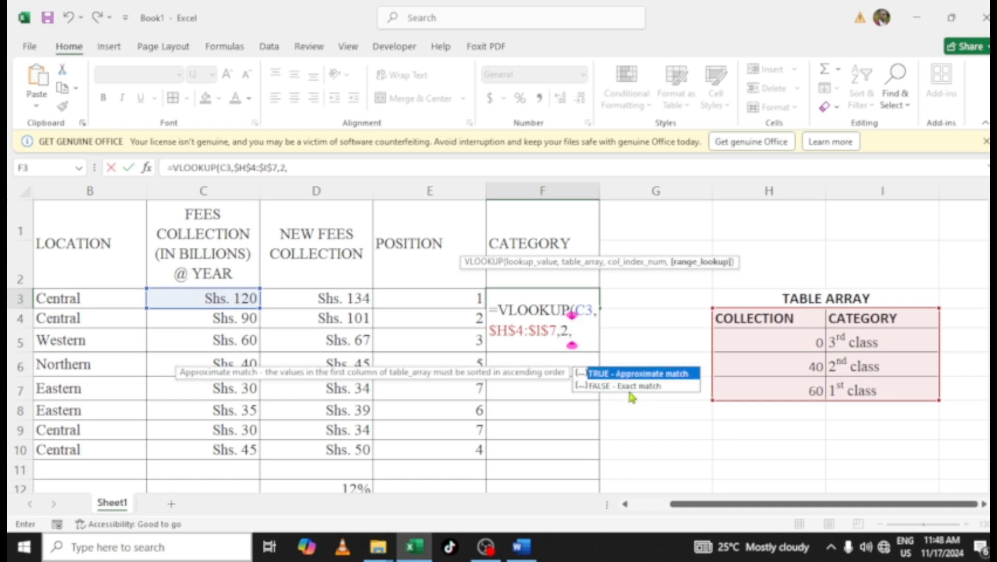
double_click(627, 374)
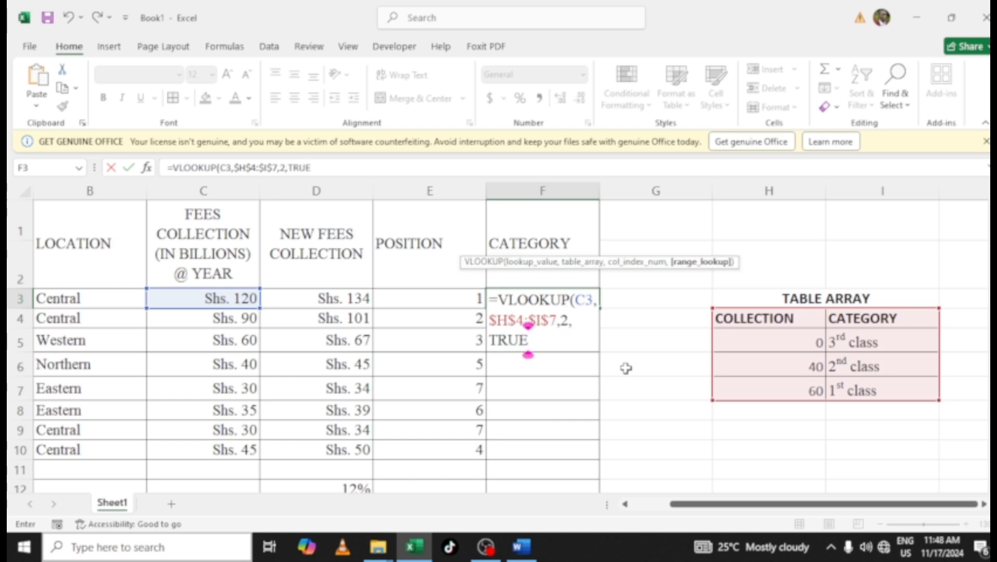
type(")")
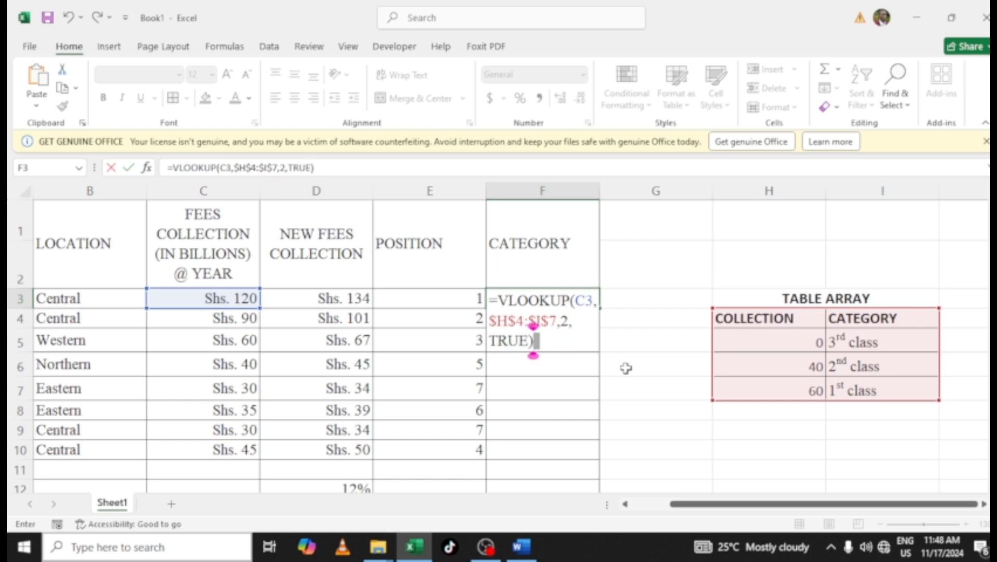
key("Return")
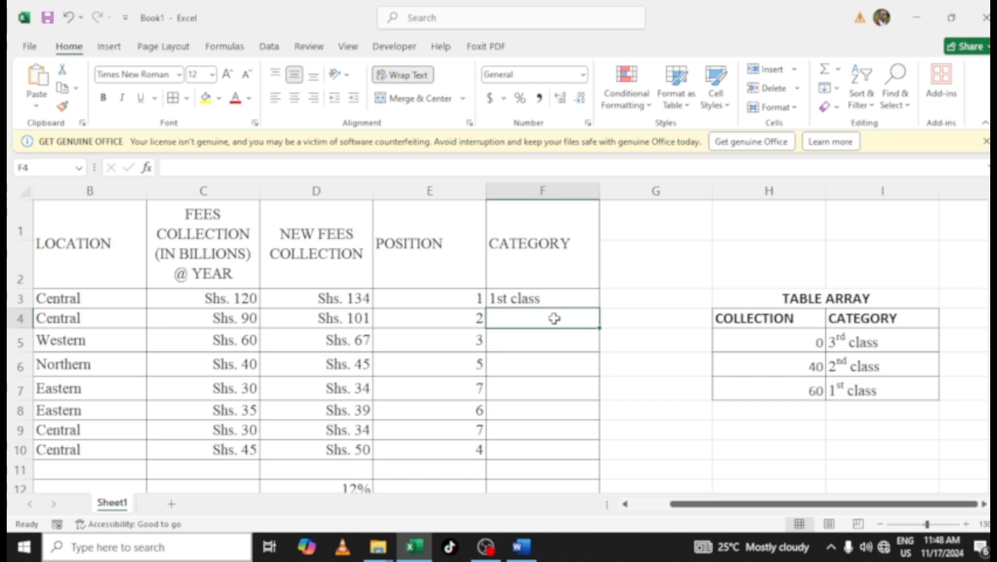
Fill the category formula from F3 down to F10
left_click(553, 300)
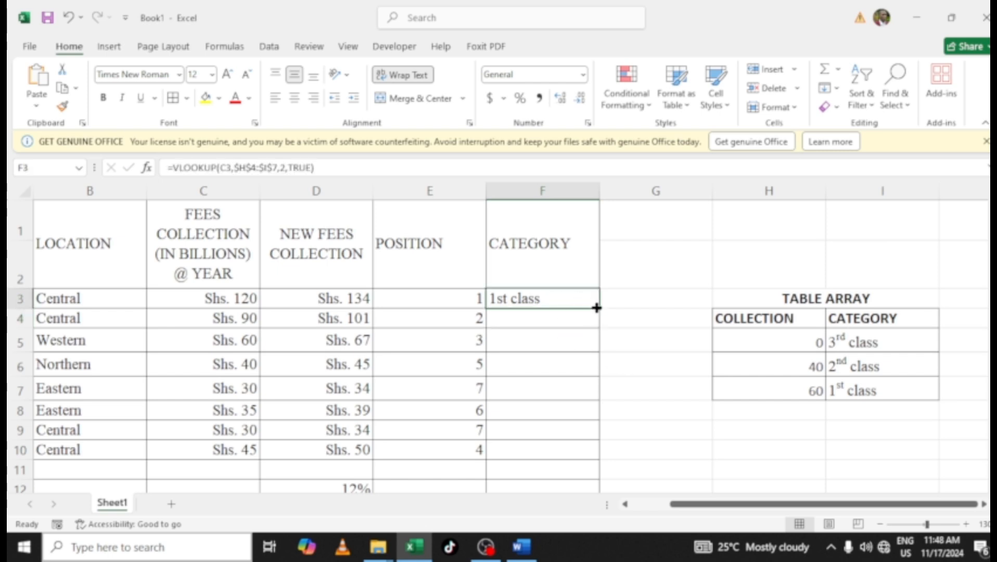
left_click_drag(596, 312, 598, 451)
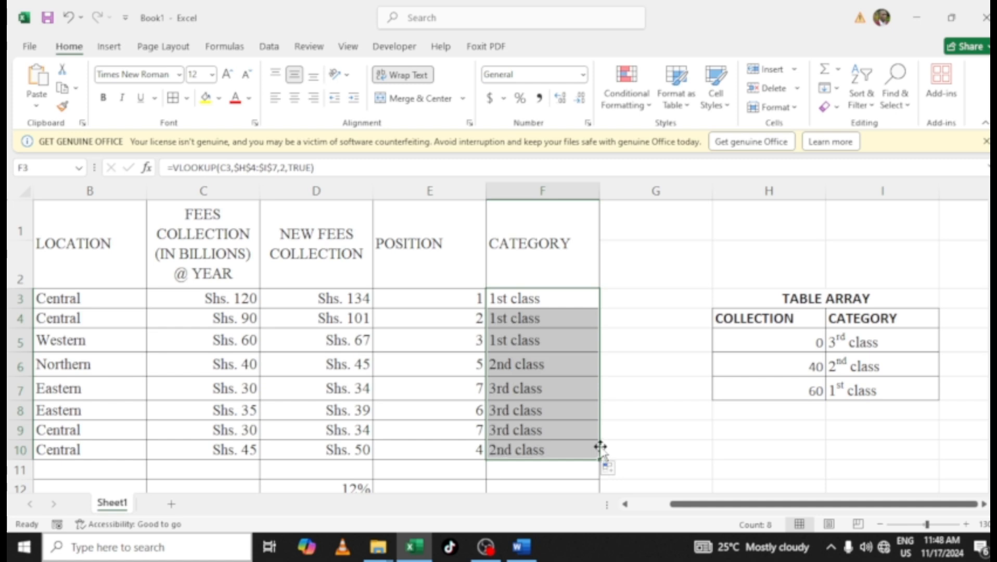
left_click(553, 368)
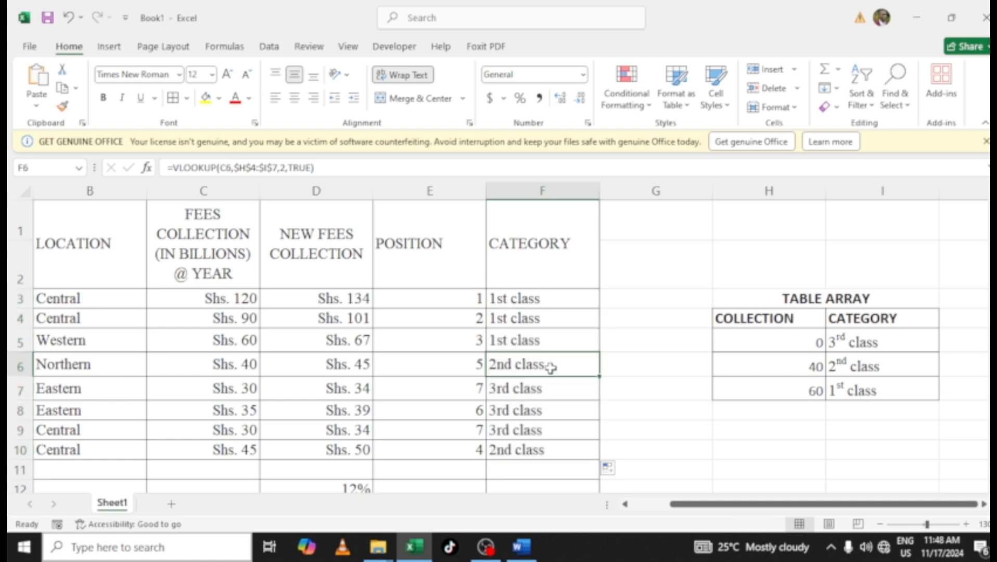
scroll(541, 395, "down", 1)
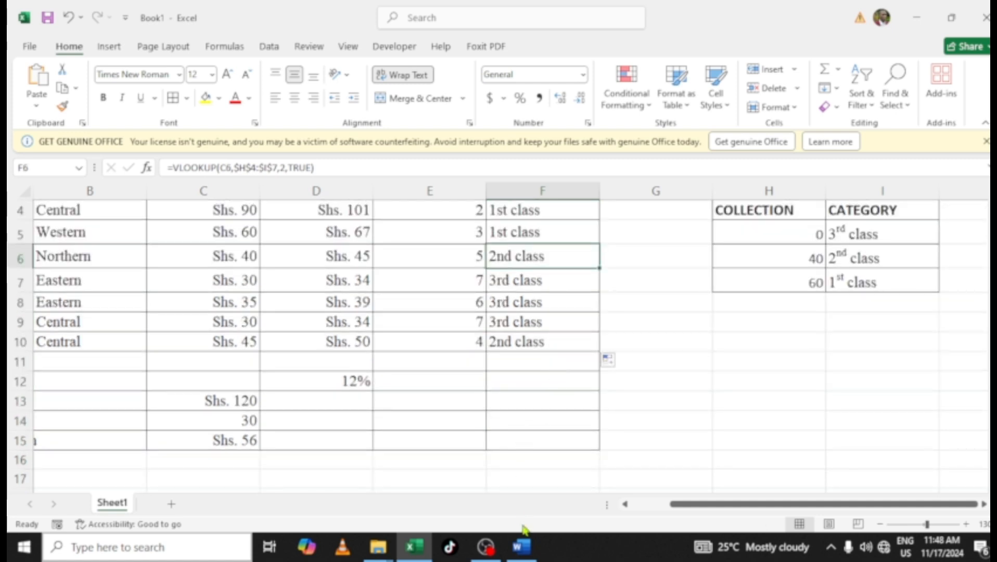
Check the category question on the exam paper in Word, then return to the spreadsheet
left_click(522, 553)
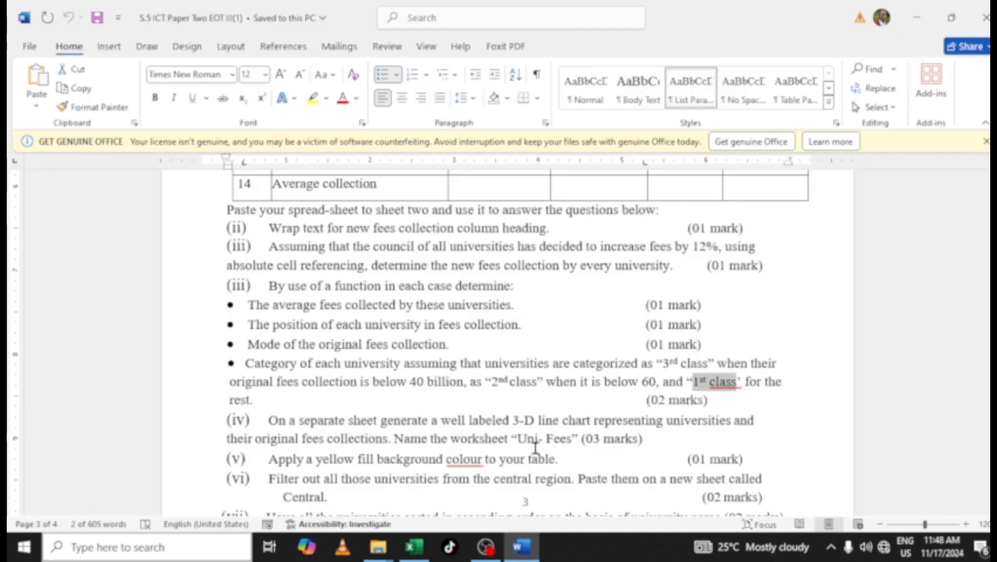
left_click(536, 384)
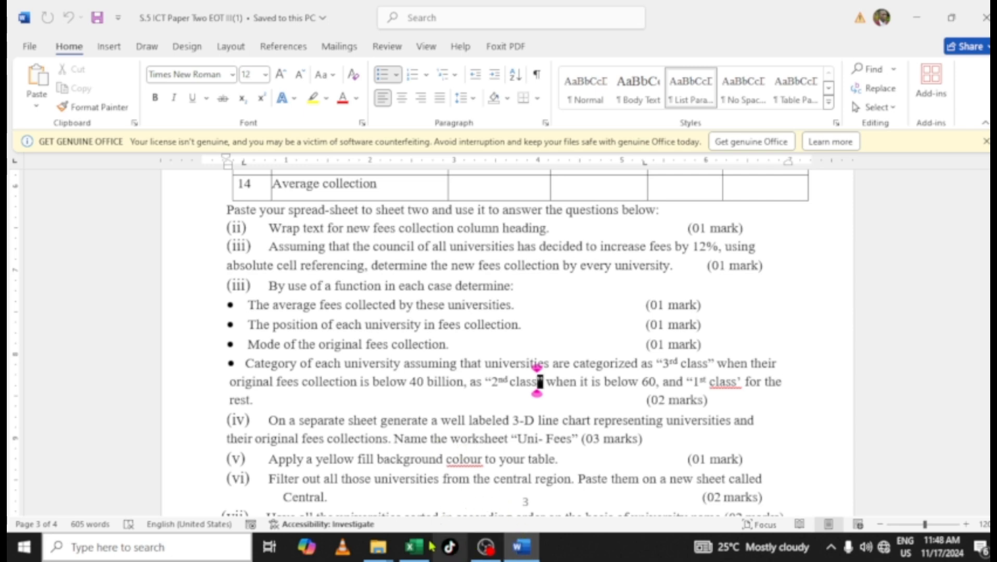
left_click(414, 546)
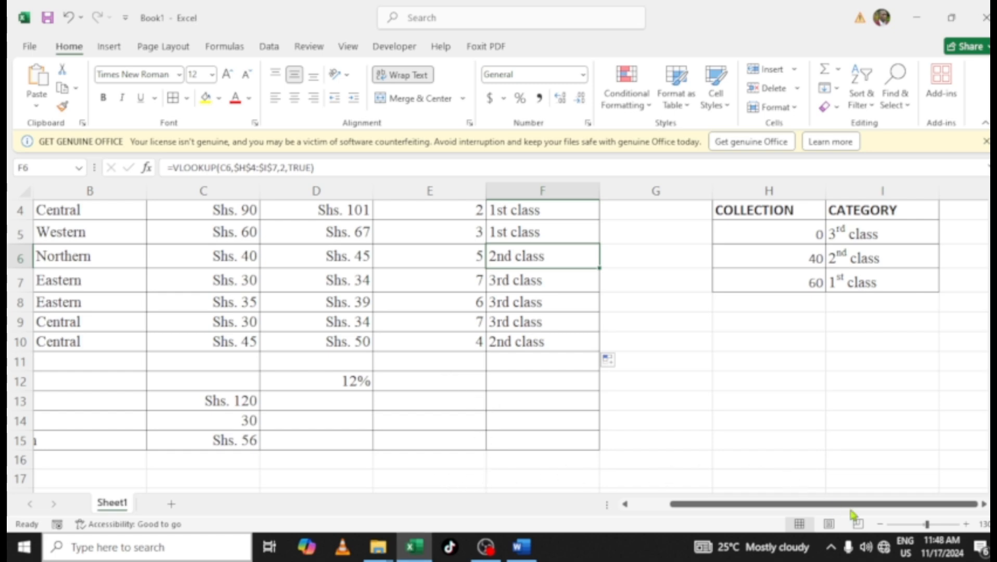
Select the university names and original fees collection columns and insert a 3-D line chart
left_click(879, 524)
left_click(879, 524)
left_click(880, 524)
left_click(879, 524)
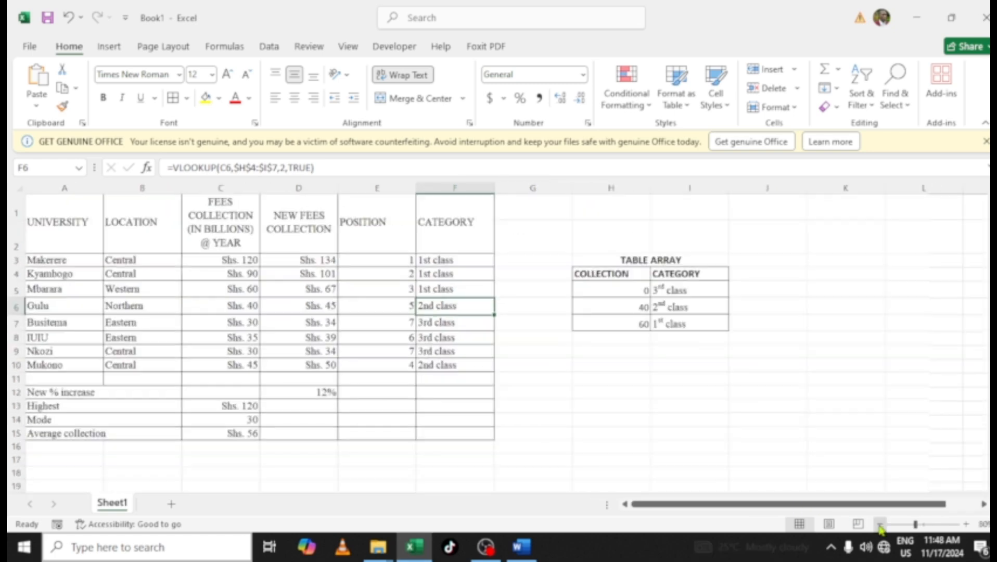
left_click(879, 524)
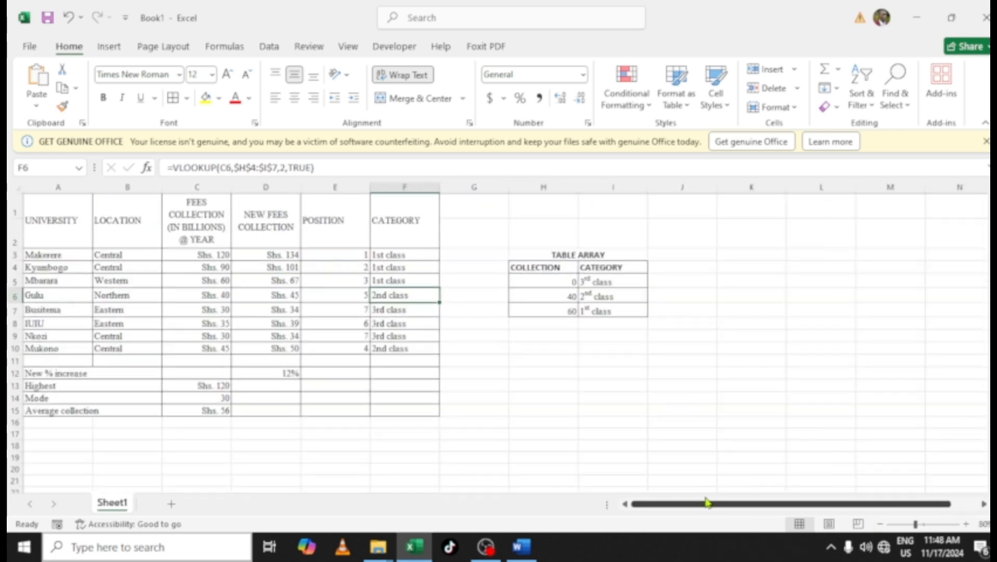
left_click(966, 525)
left_click(966, 524)
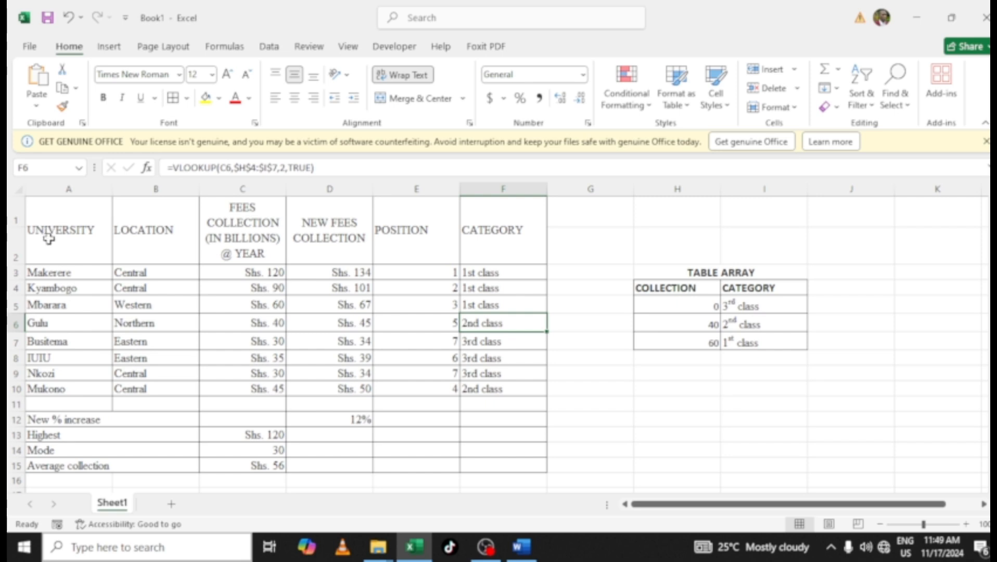
left_click_drag(50, 234, 54, 387)
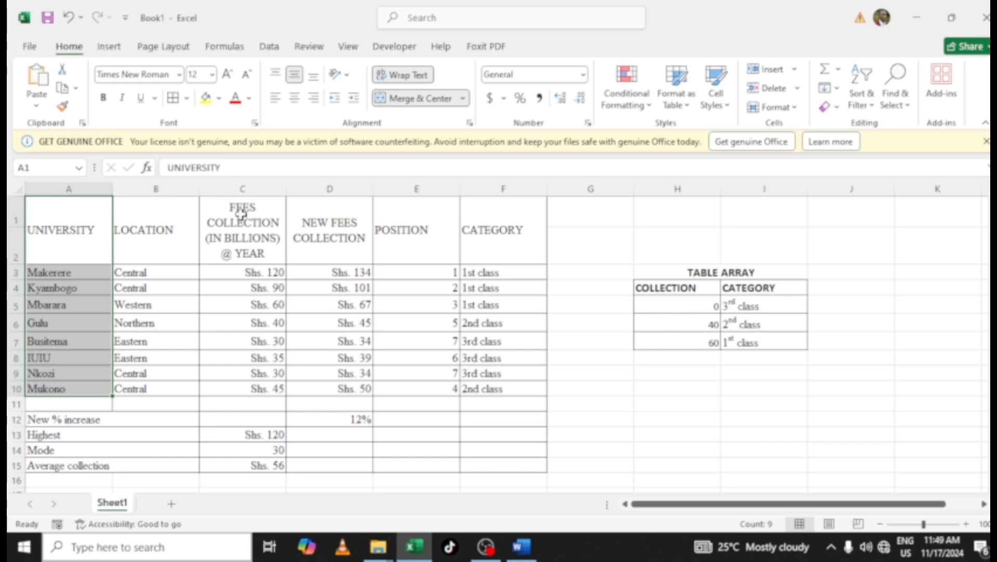
left_click_drag(240, 213, 251, 389)
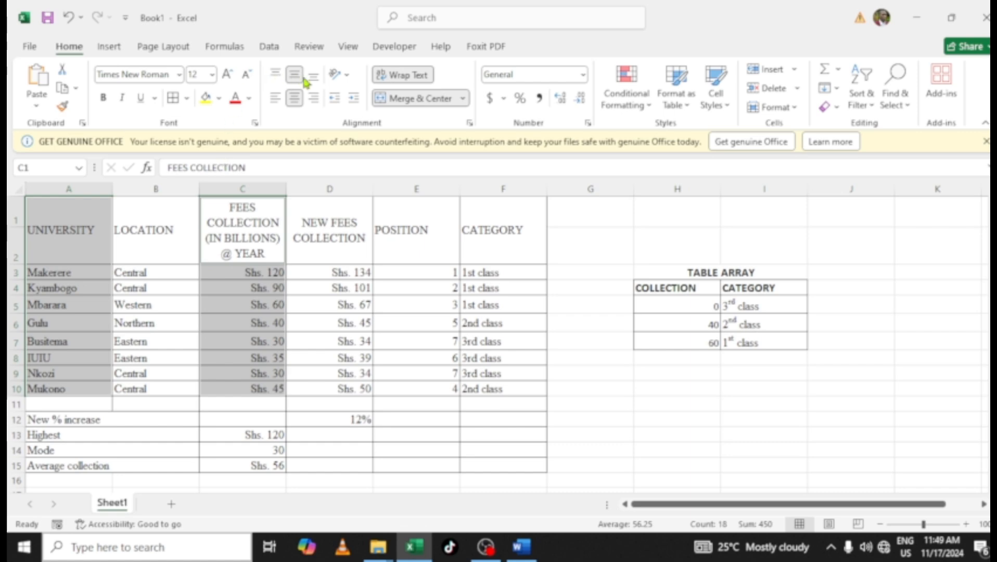
left_click(109, 48)
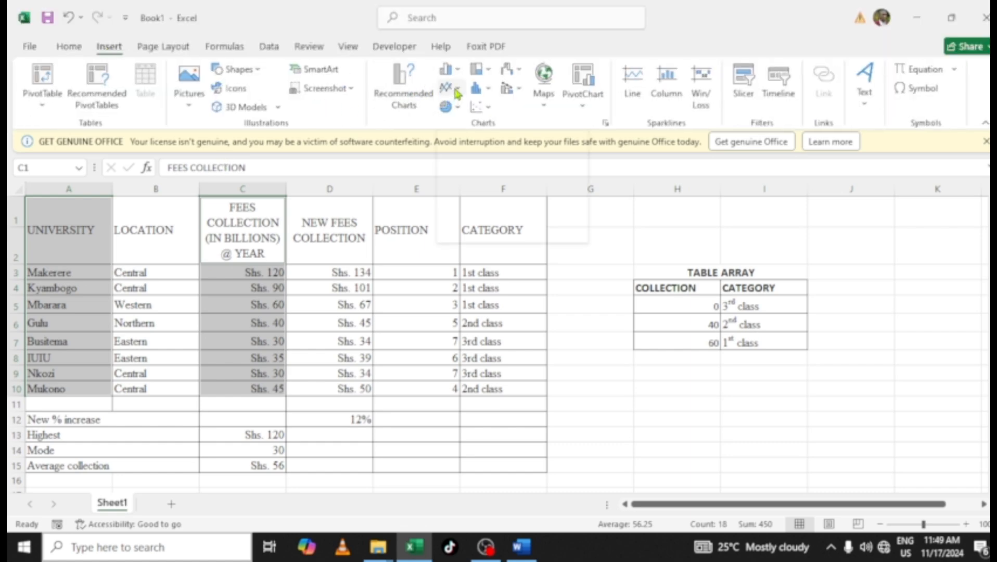
left_click(456, 91)
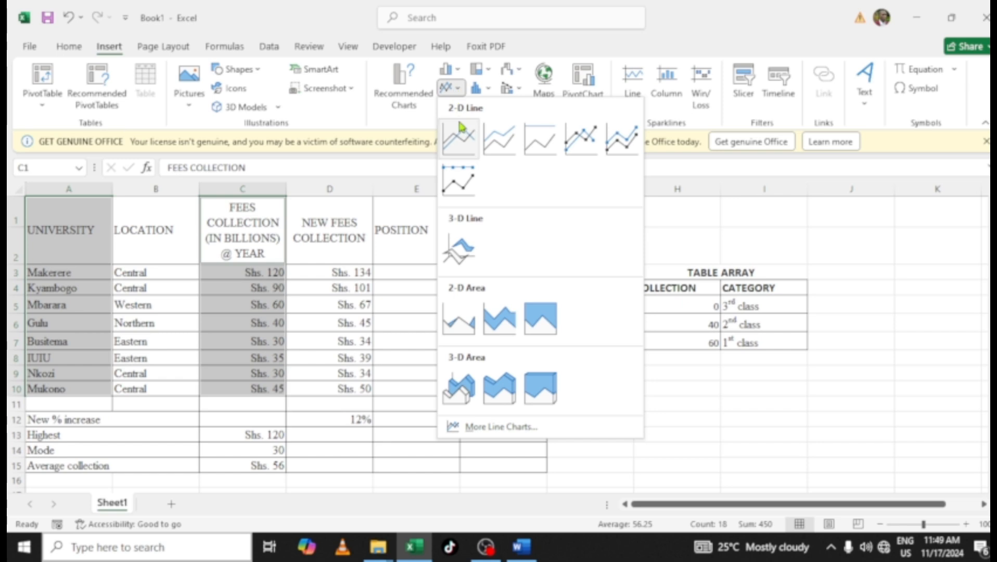
left_click(458, 180)
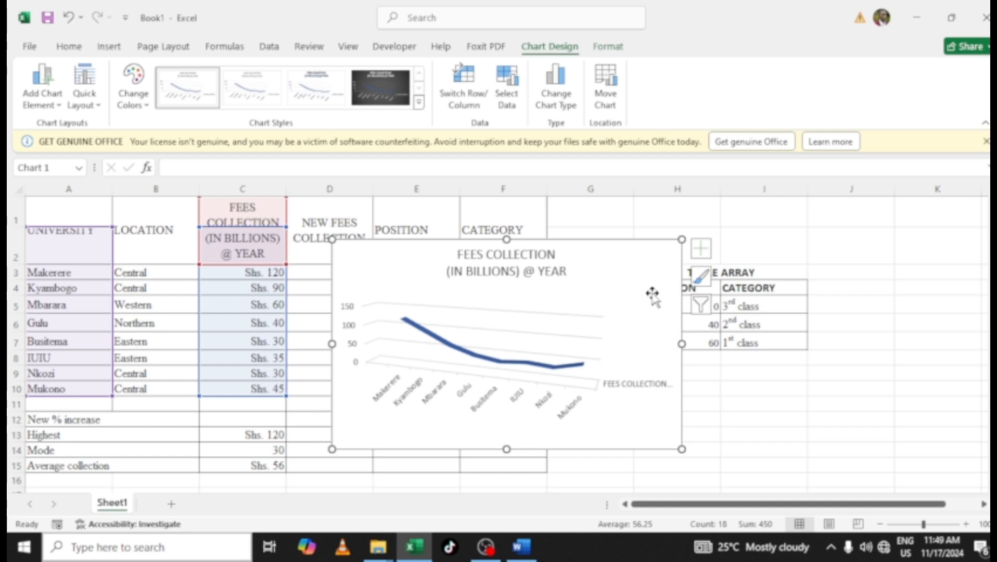
Add axis titles to the chart
left_click(703, 250)
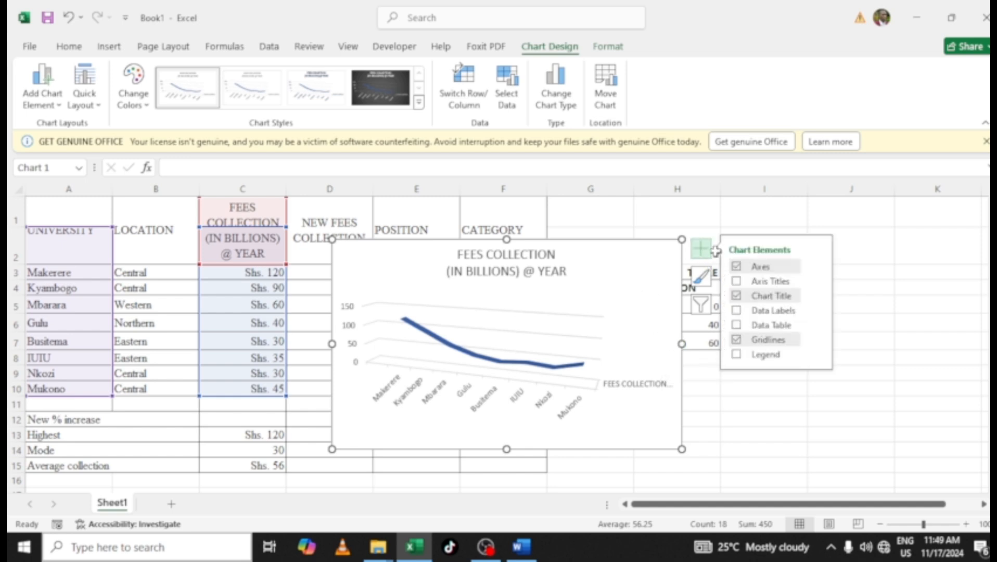
left_click(749, 281)
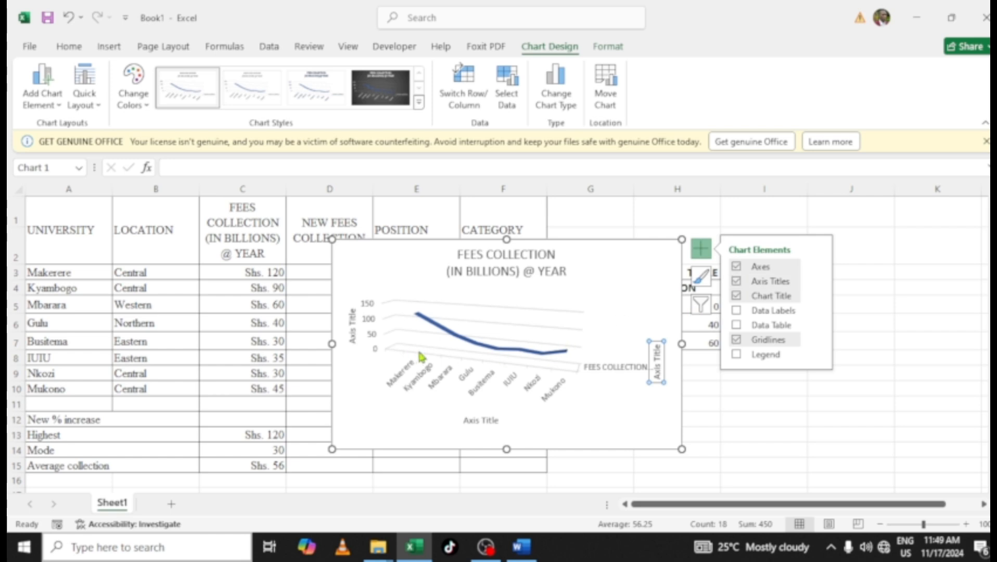
Set the vertical axis title to the column C header text FEES COLLECTION (IN BILLIONS) @ YEAR by copying it from C1
left_click(347, 329)
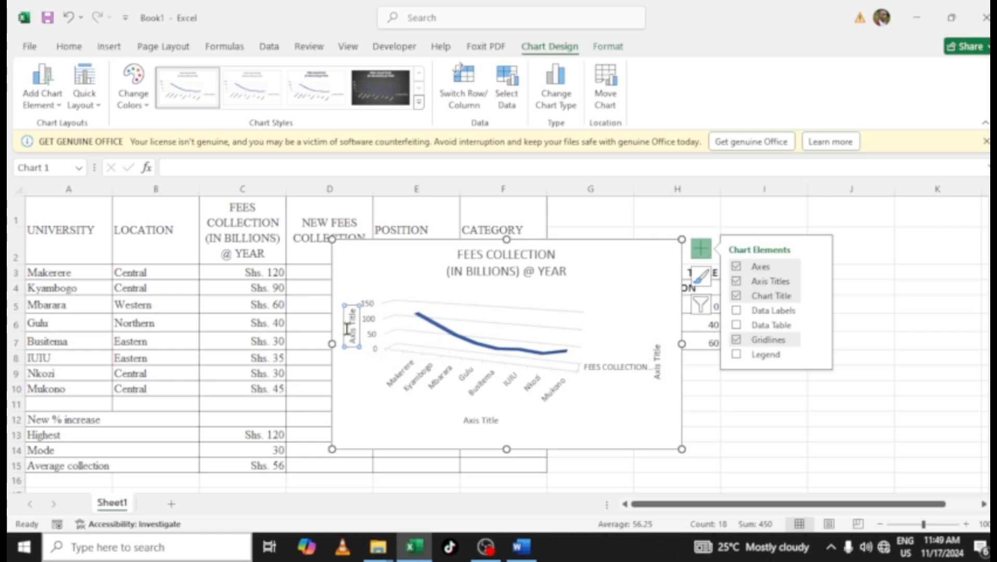
left_click(350, 328)
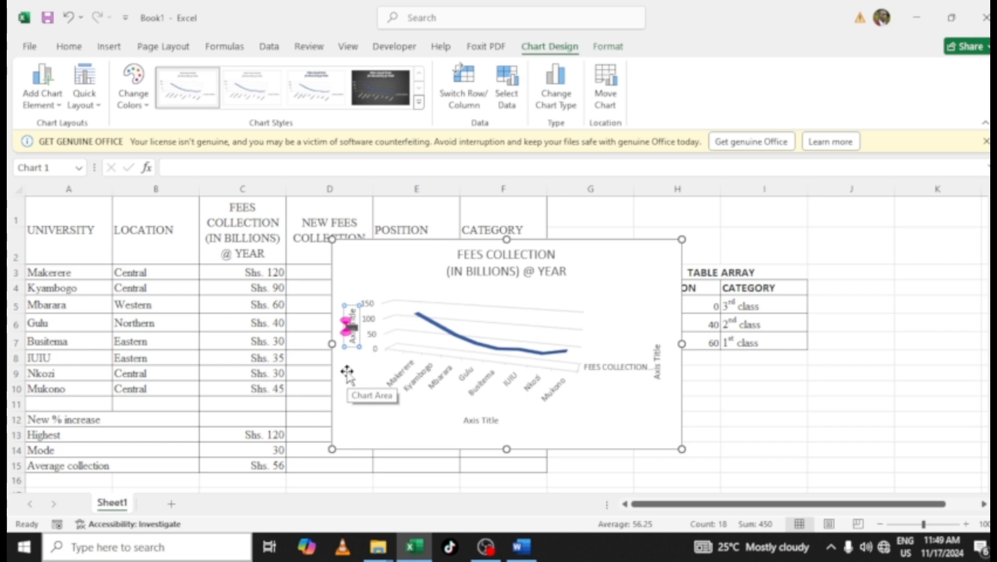
left_click(244, 238)
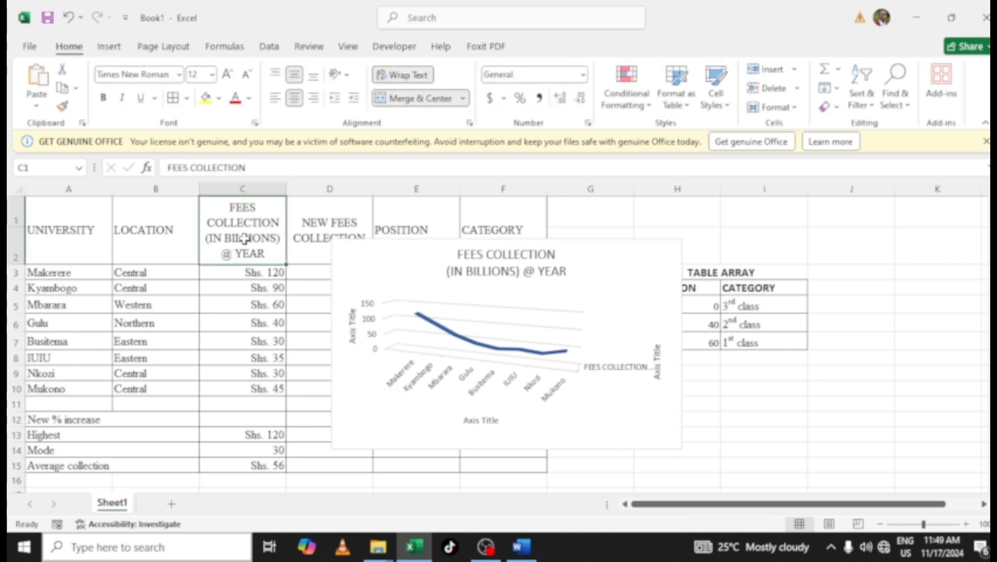
key("ctrl+c")
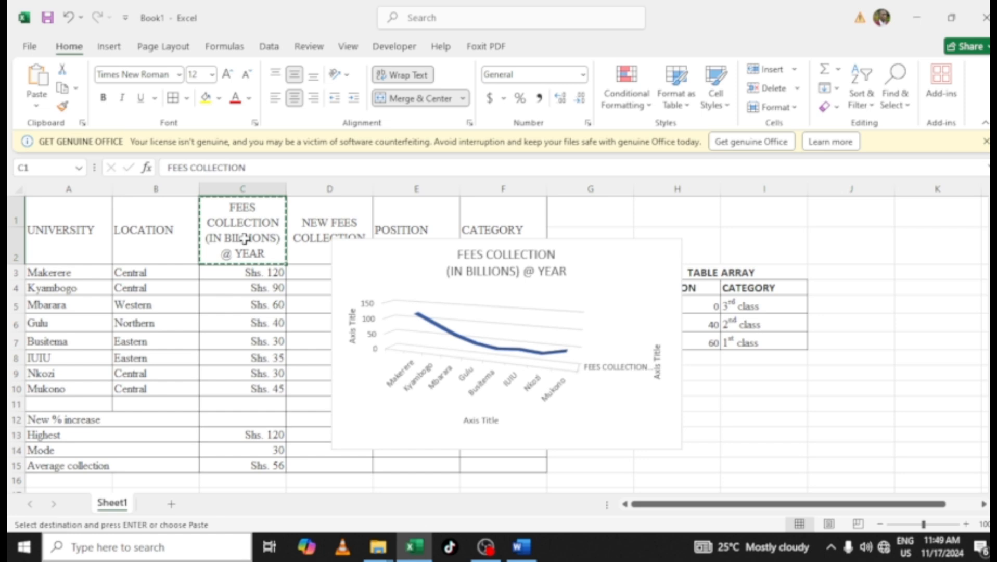
left_click(350, 329)
left_click(351, 332)
double_click(351, 335)
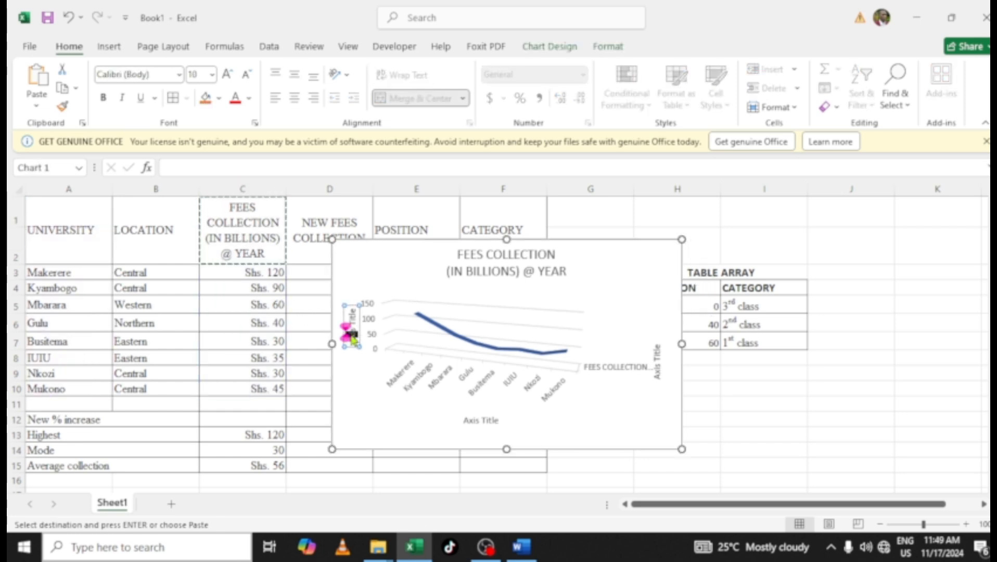
key("ctrl+a")
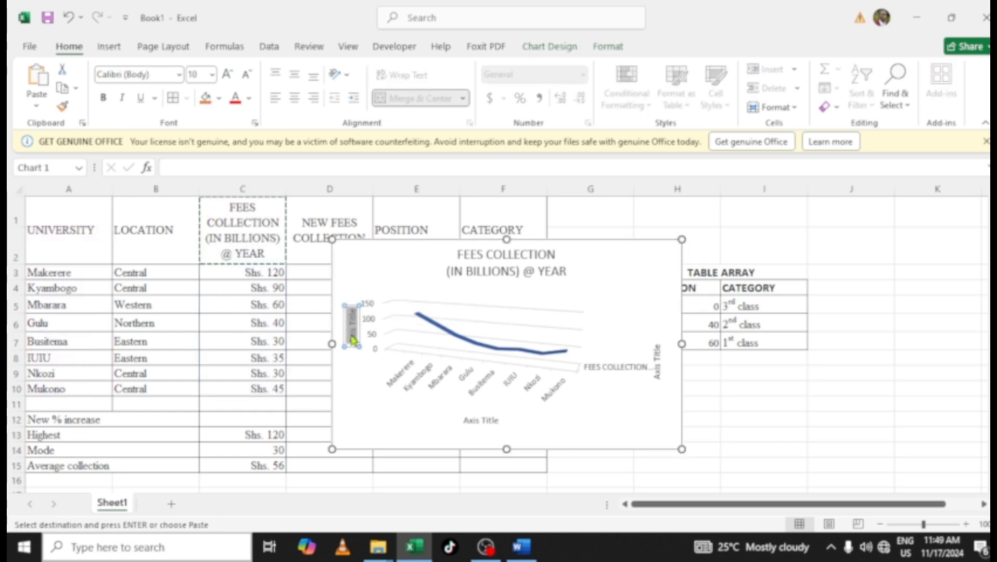
key("ctrl+v")
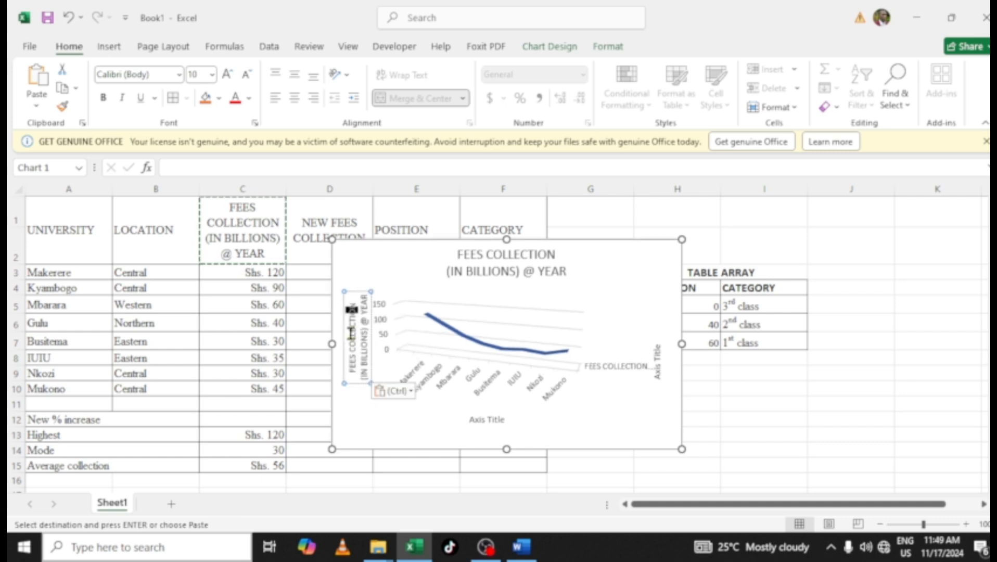
Set the horizontal axis title to UNIVERSITY, copied from the A1 header, and make it bold red
left_click(484, 418)
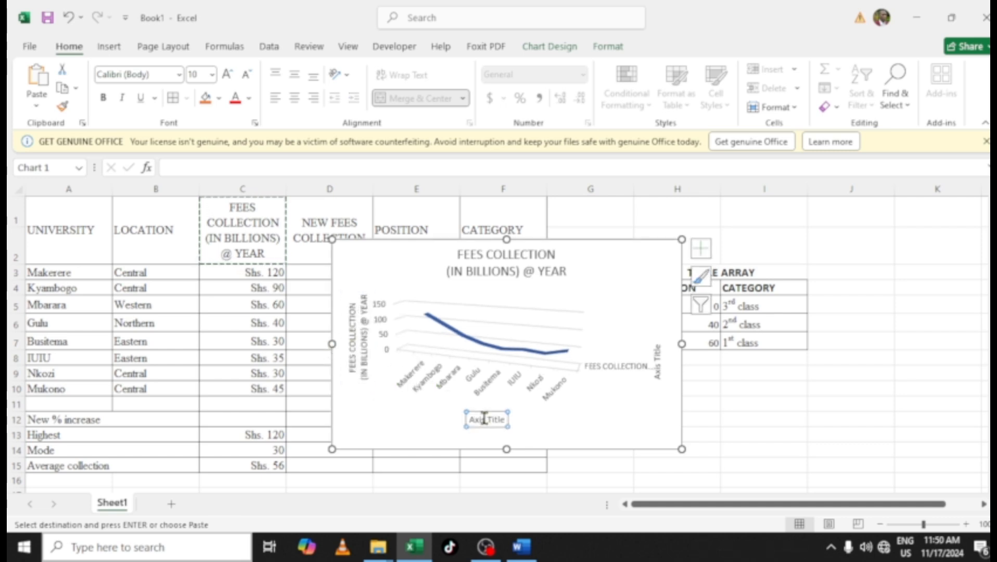
left_click(49, 223)
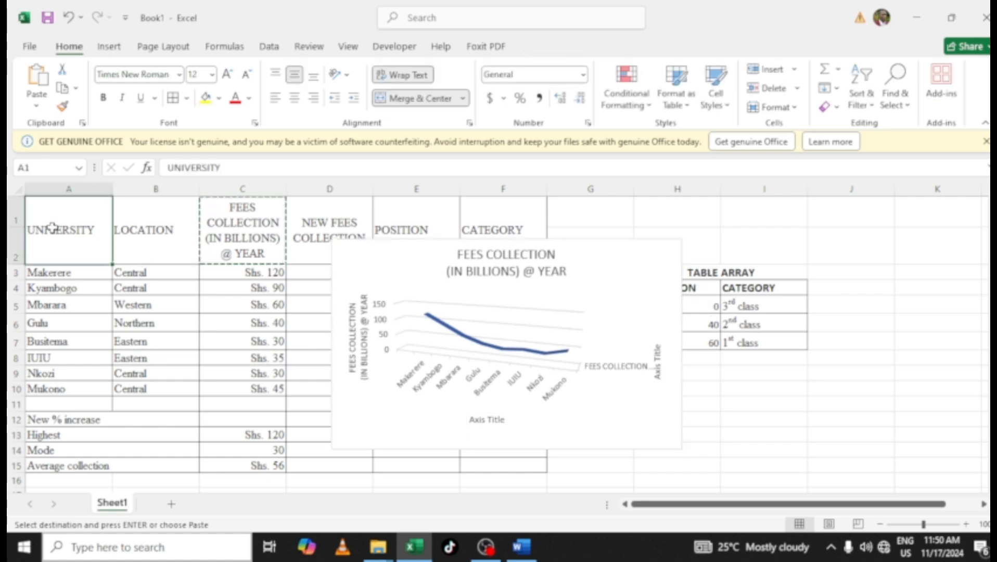
left_click(484, 419)
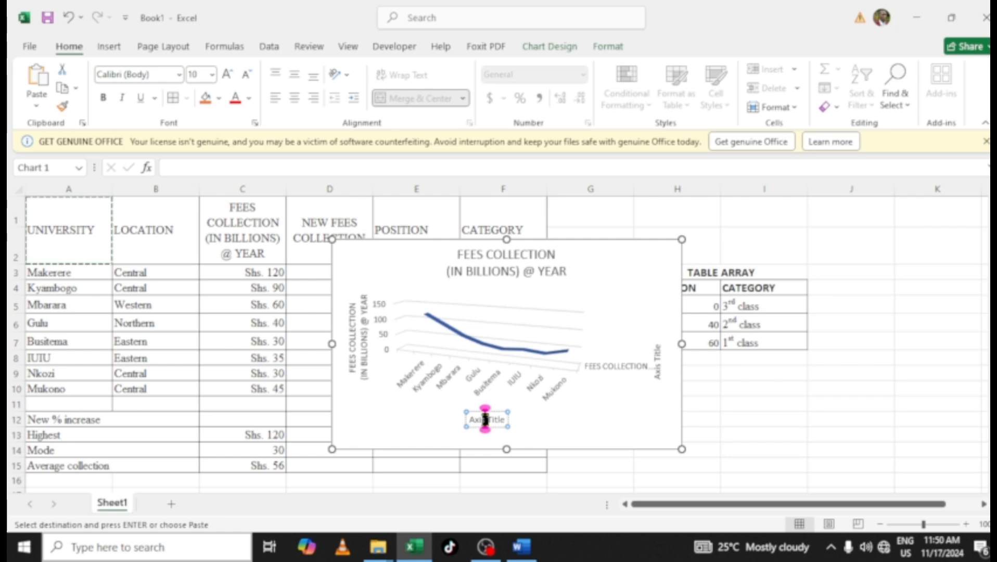
triple_click(487, 427)
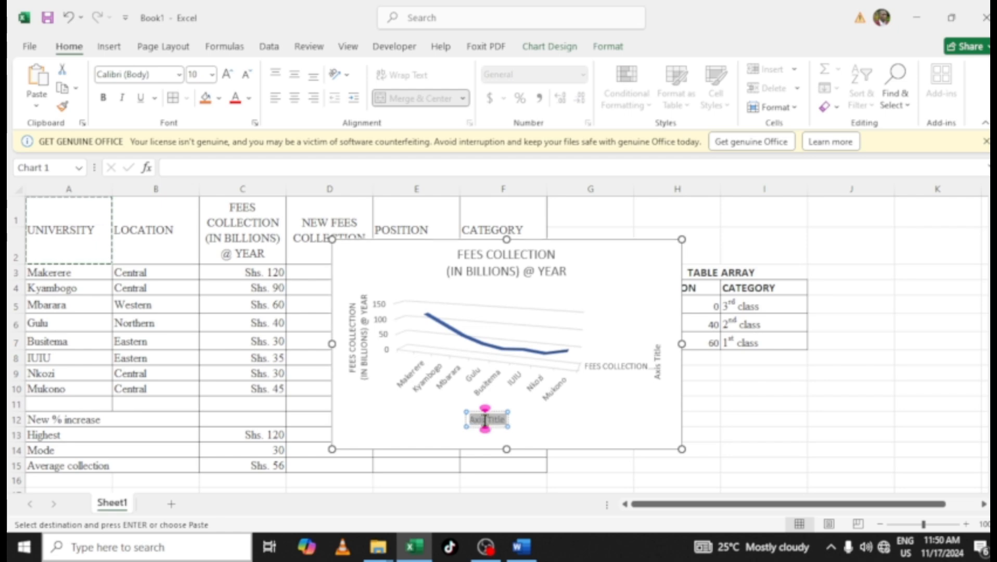
key("ctrl+v")
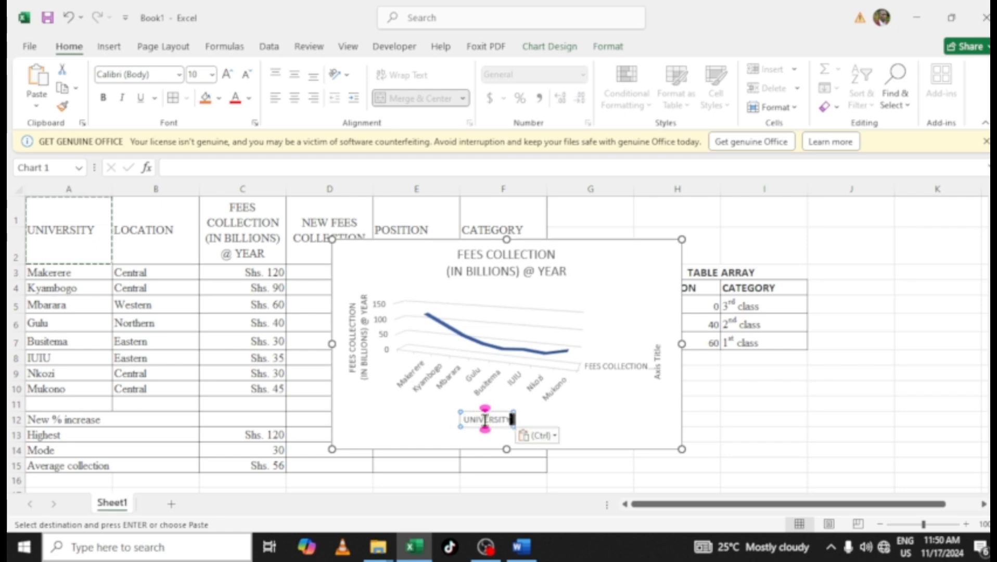
triple_click(485, 420)
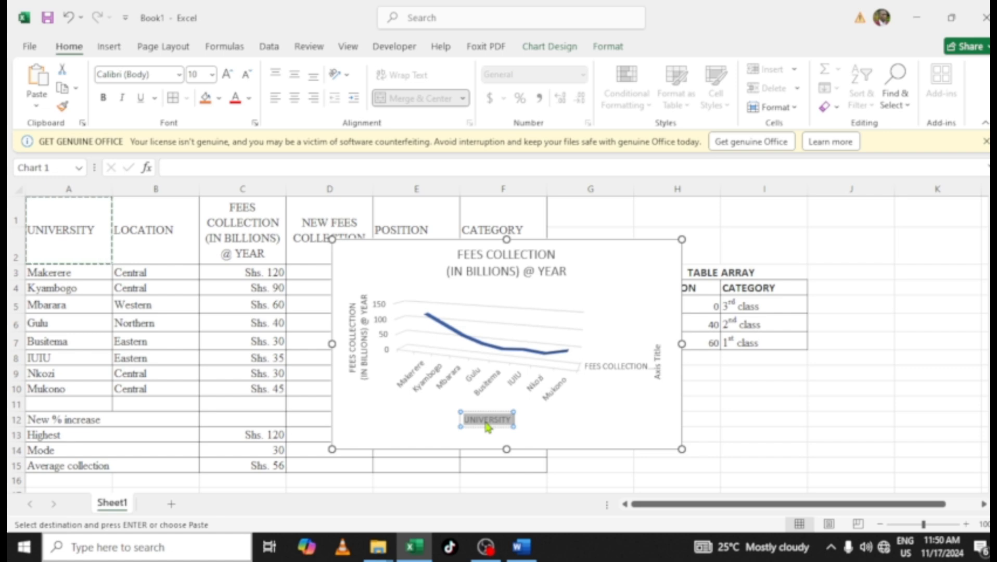
key("ctrl+b")
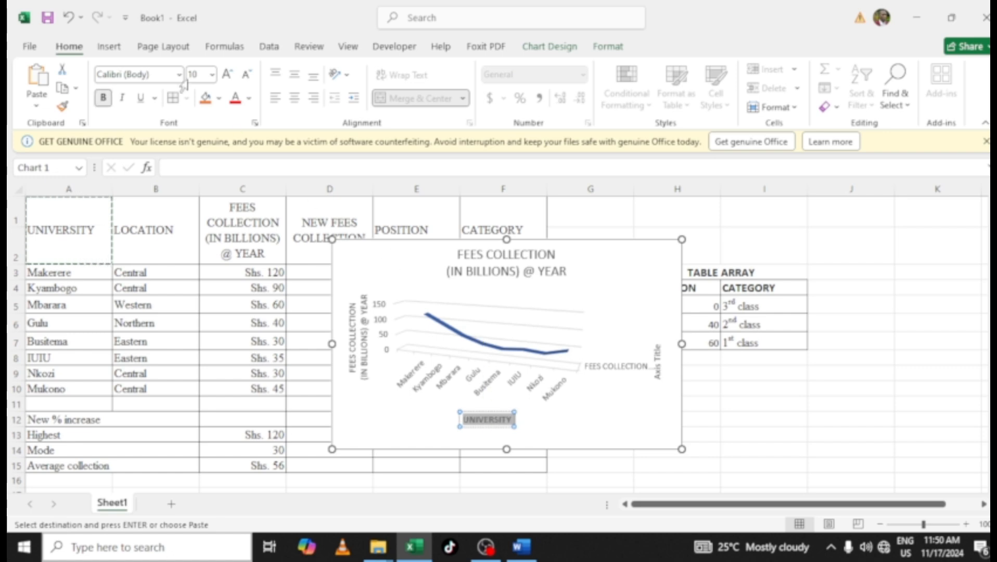
left_click(234, 97)
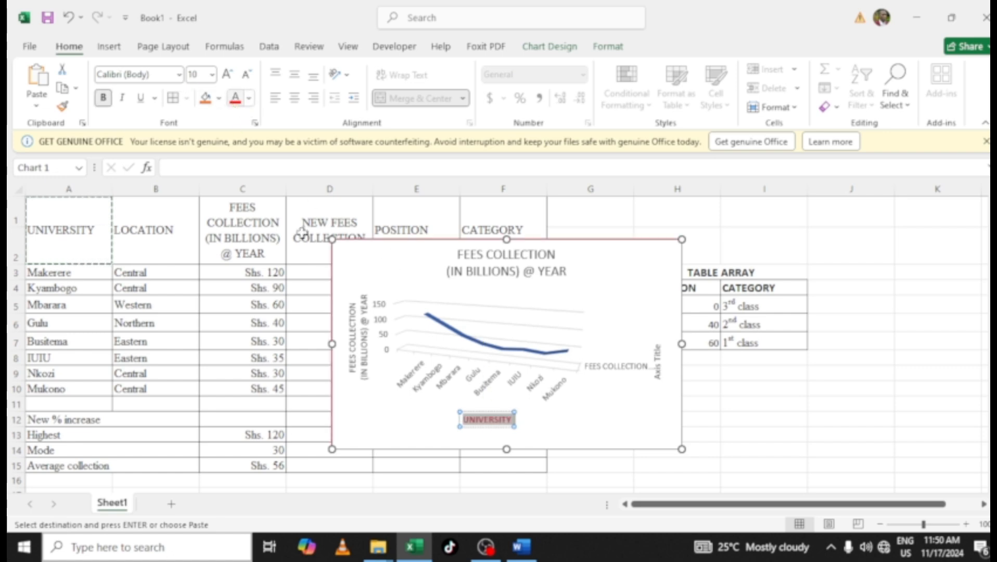
Color the vertical axis title text red
left_click(358, 348)
double_click(359, 349)
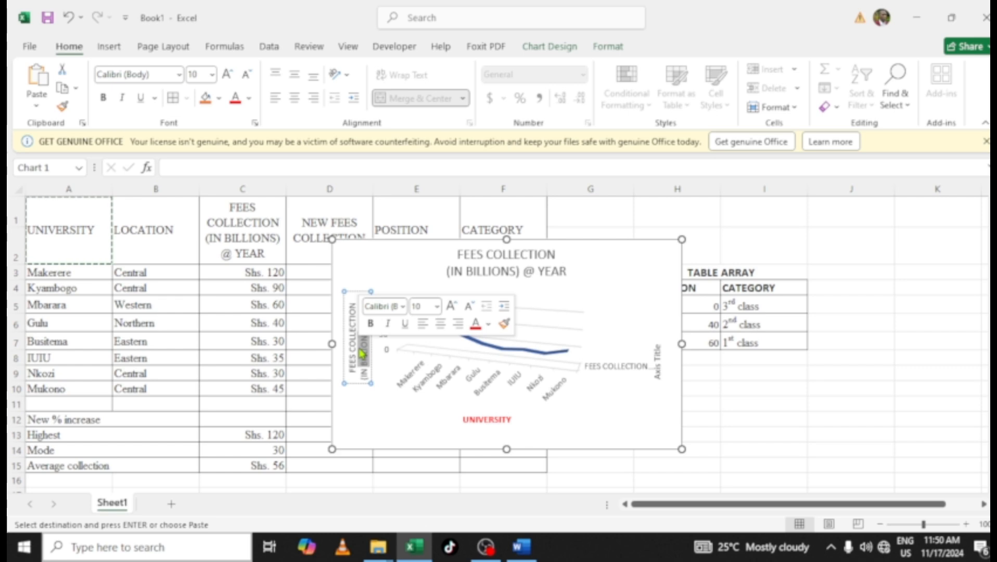
key("ctrl+a")
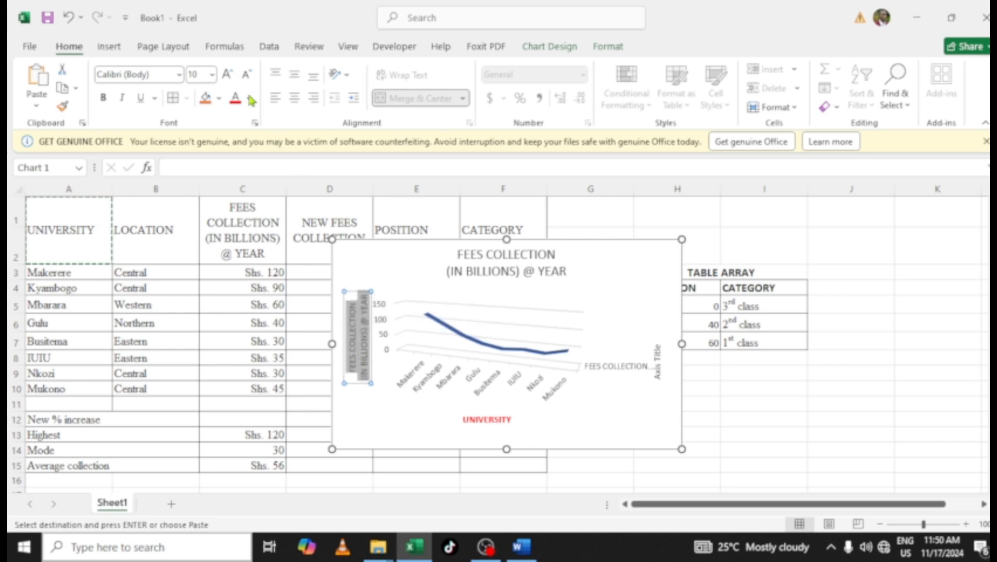
left_click(233, 98)
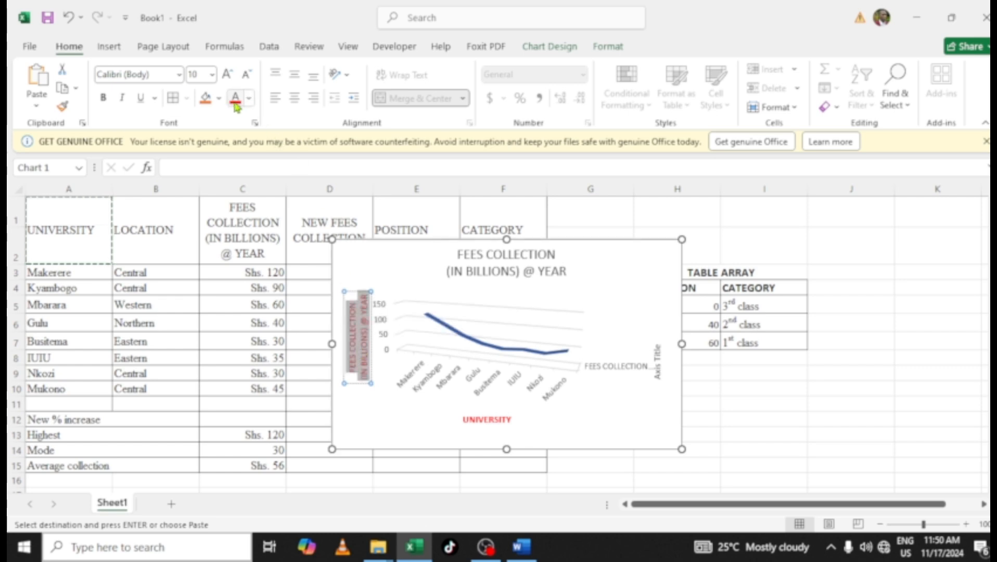
Edit the chart title to read A 3D LINE CHART SHOWING FEES COLLECTION (IN BILLIONS) @ YEAR OF DIFFERENT UNIVERSITIES
left_click(471, 262)
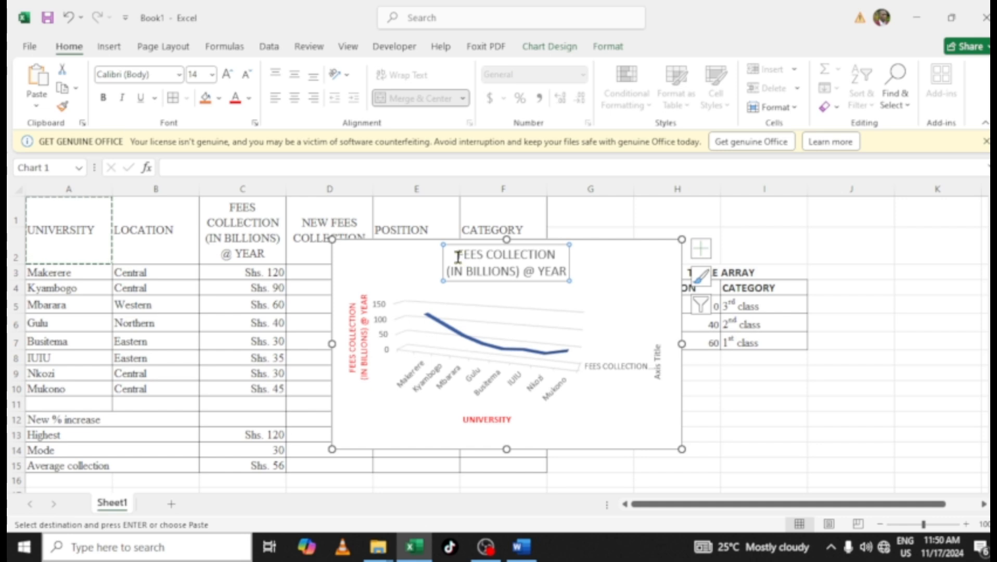
left_click(456, 255)
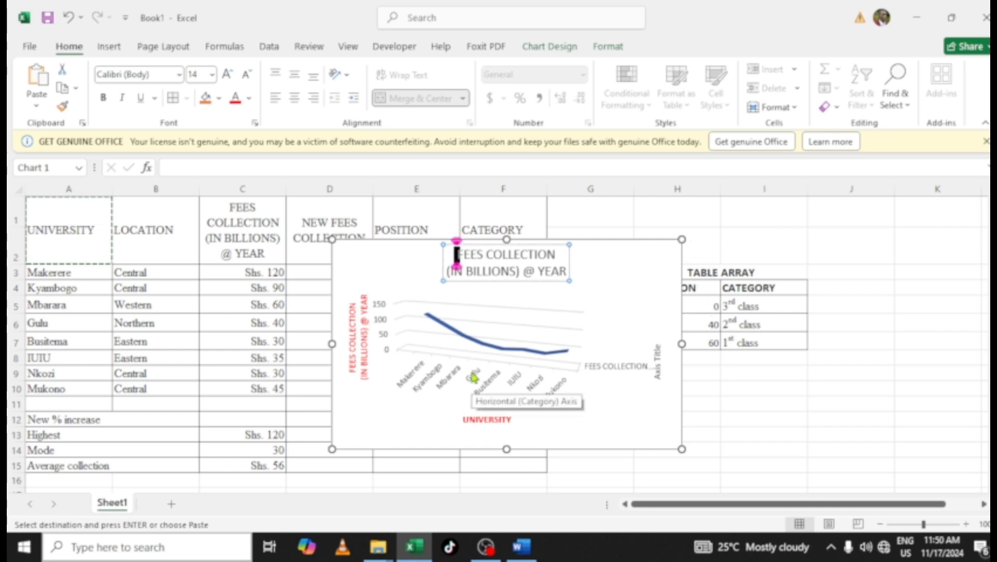
type("A")
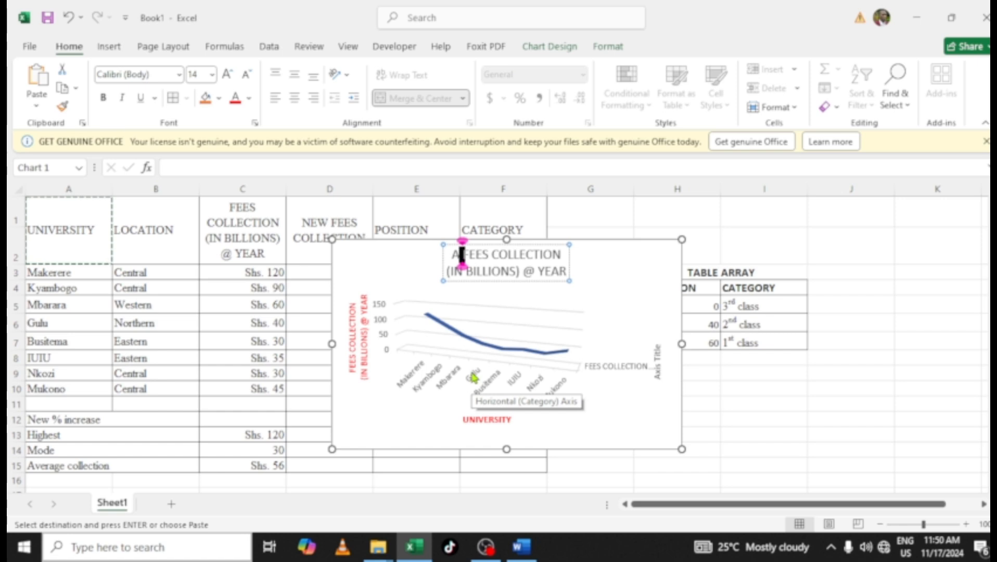
type(" 3D ")
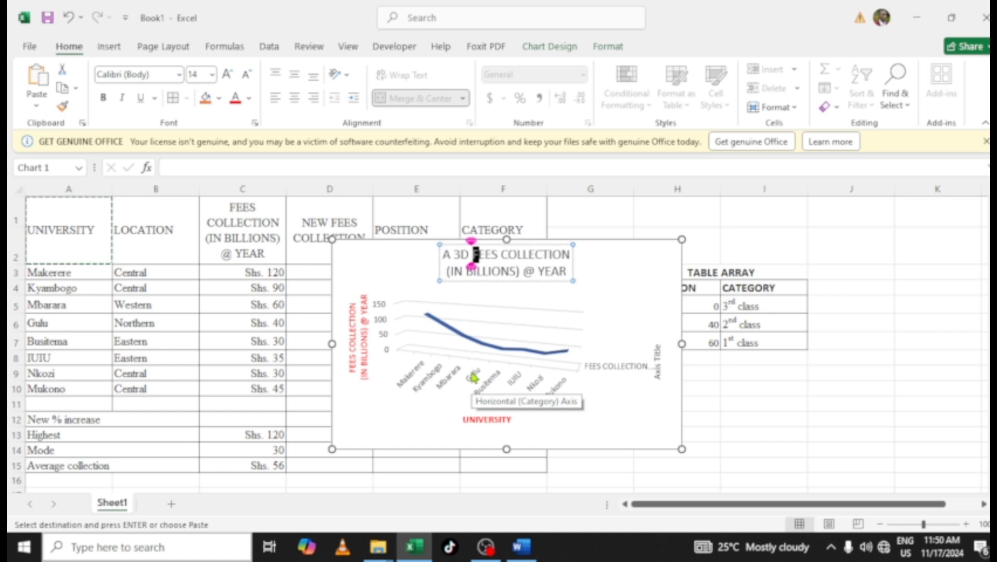
type("LINE ")
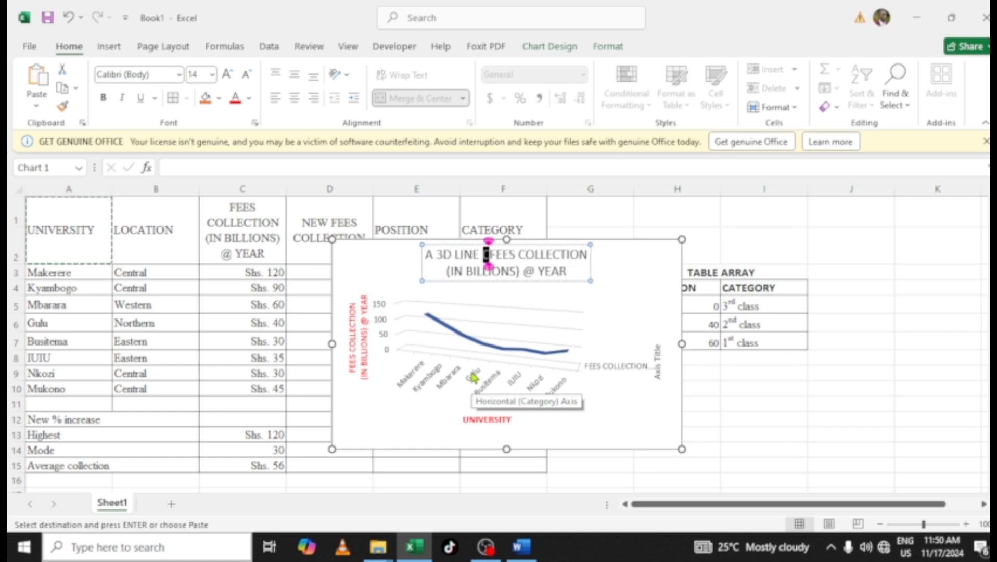
type("CHART ")
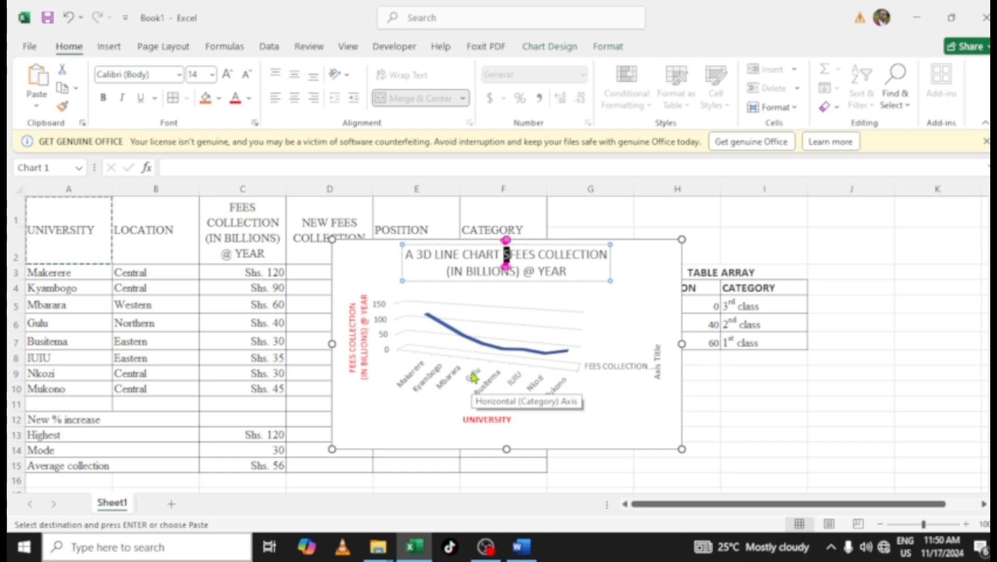
type("SHOWIN")
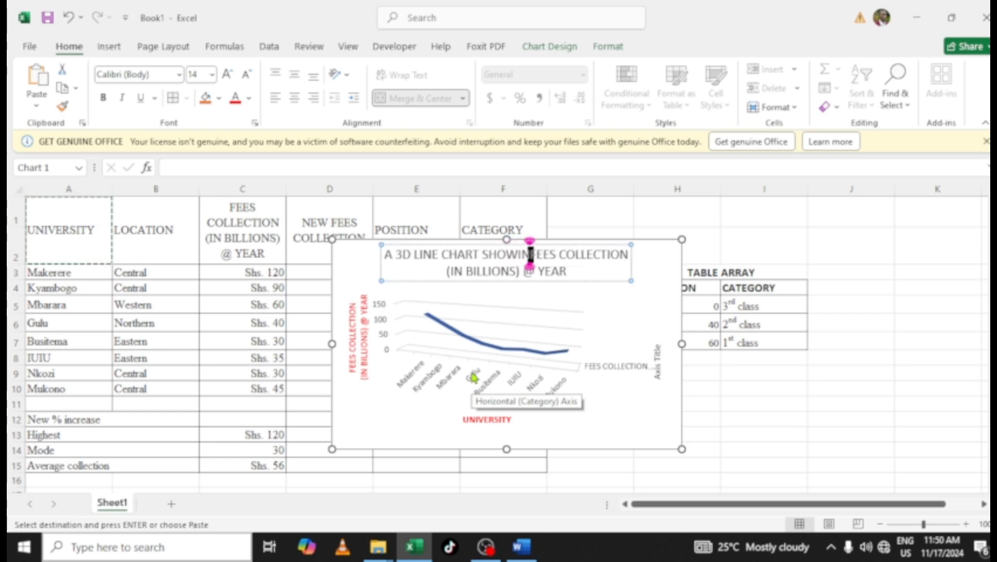
type("G")
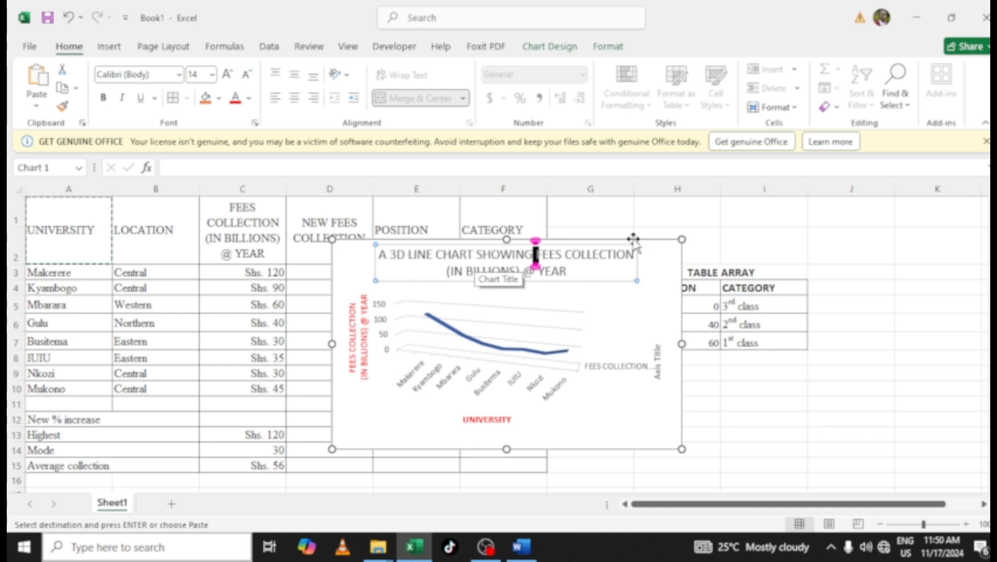
left_click(593, 268)
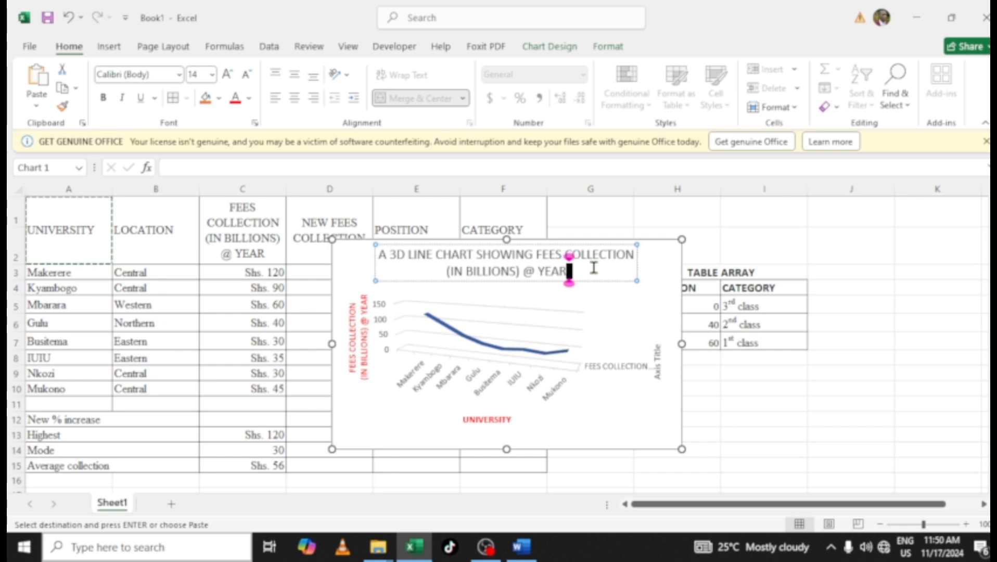
type("OF")
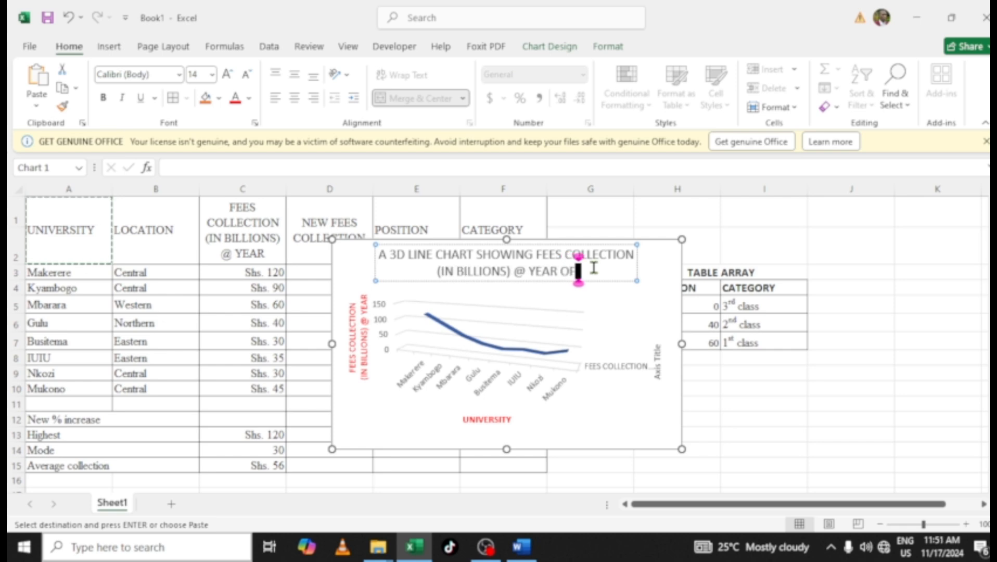
type(" DIFFEREN")
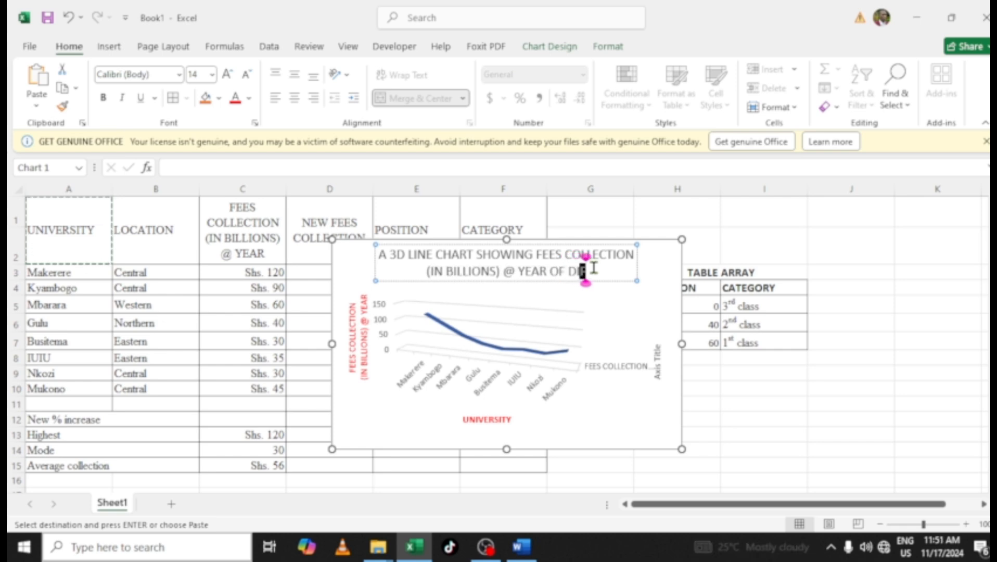
type("T")
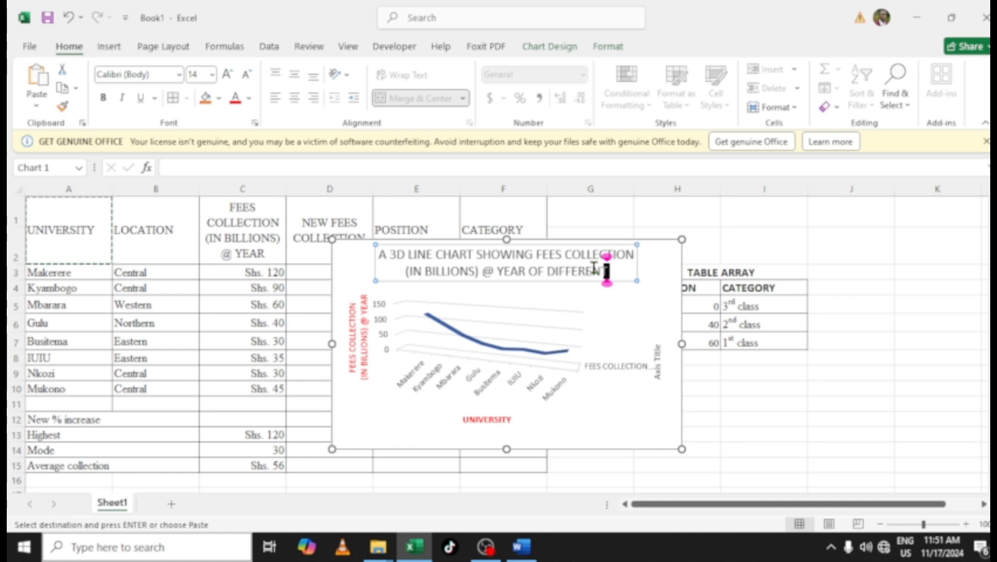
type(" UNIVE")
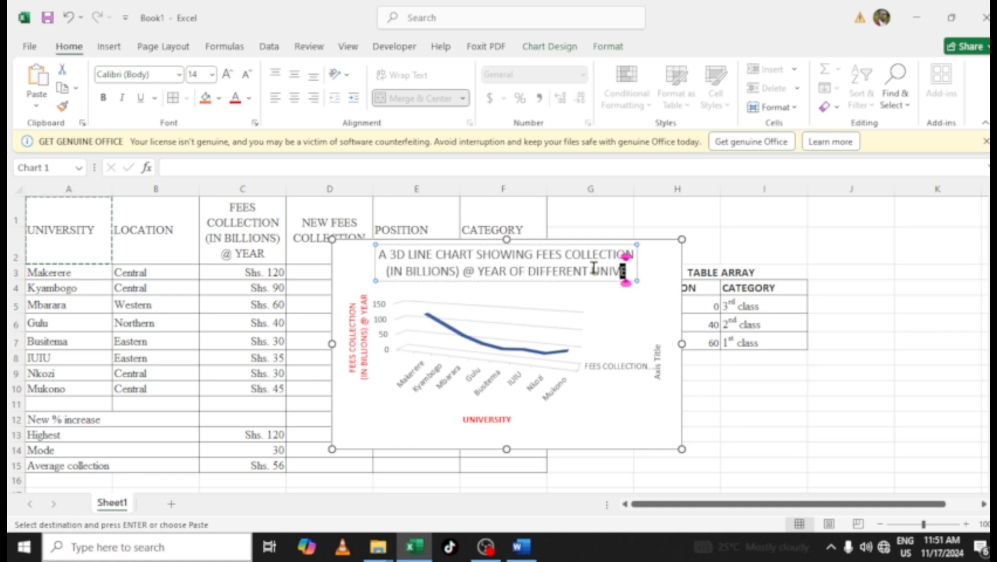
type("RSITIE")
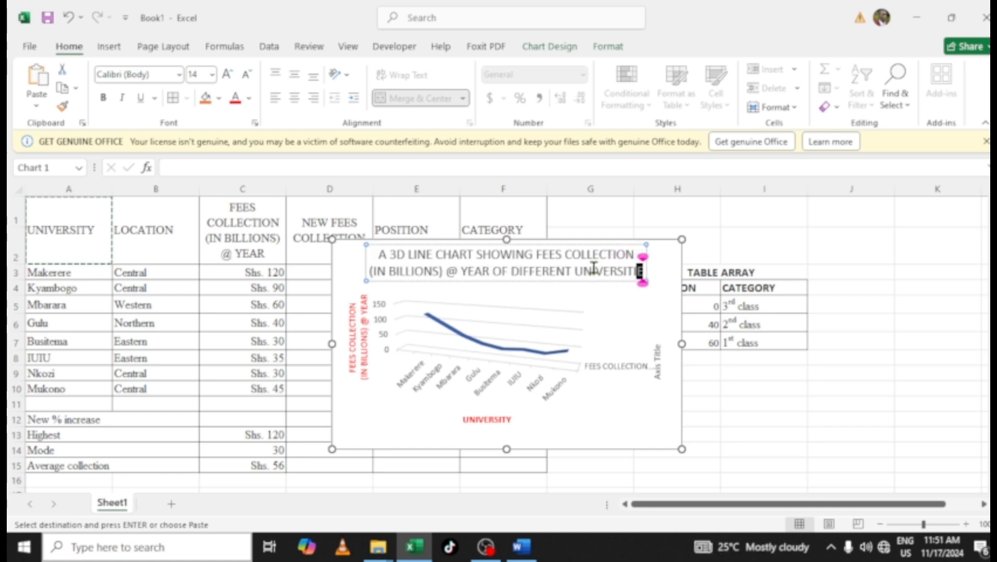
type("S")
Make the whole chart title bold
key("ctrl+a")
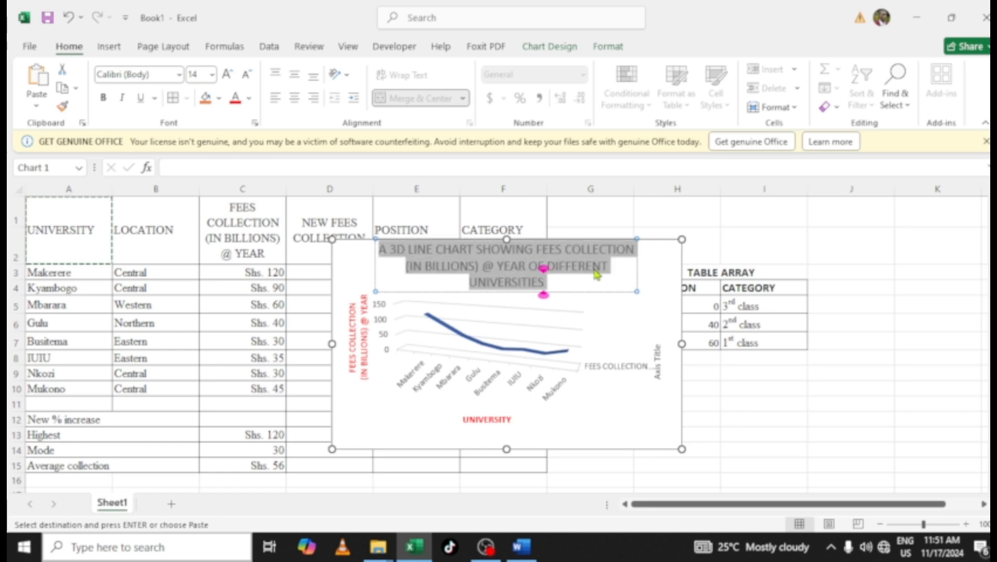
key("ctrl+b")
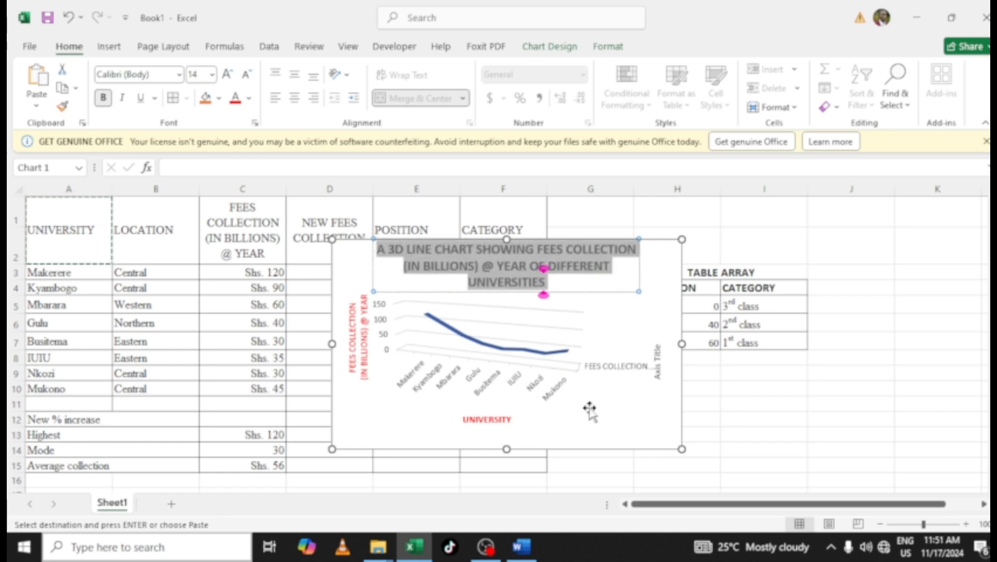
left_click(641, 377)
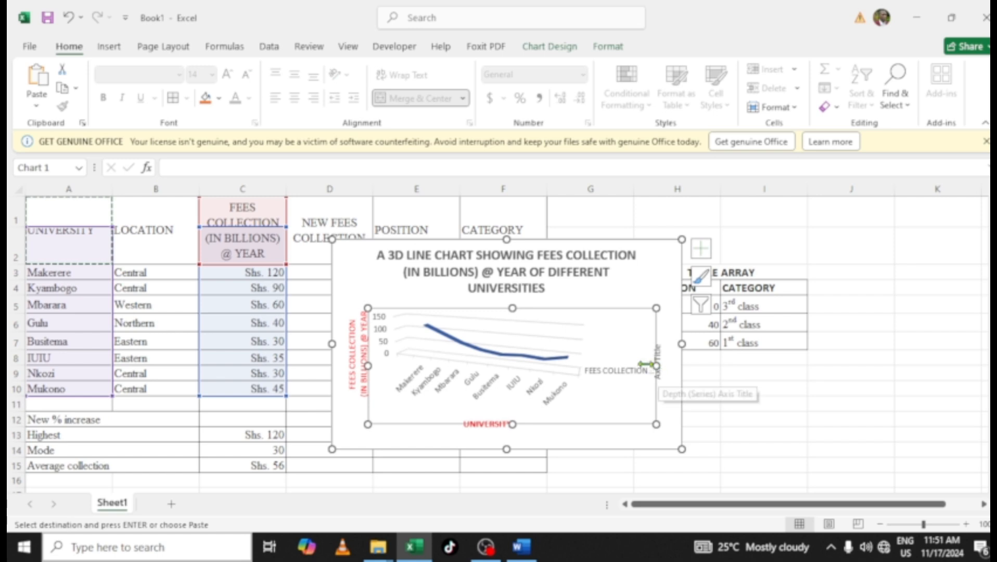
Remove the depth axis title and the depth (series) axis from the 3-D line chart
left_click(658, 370)
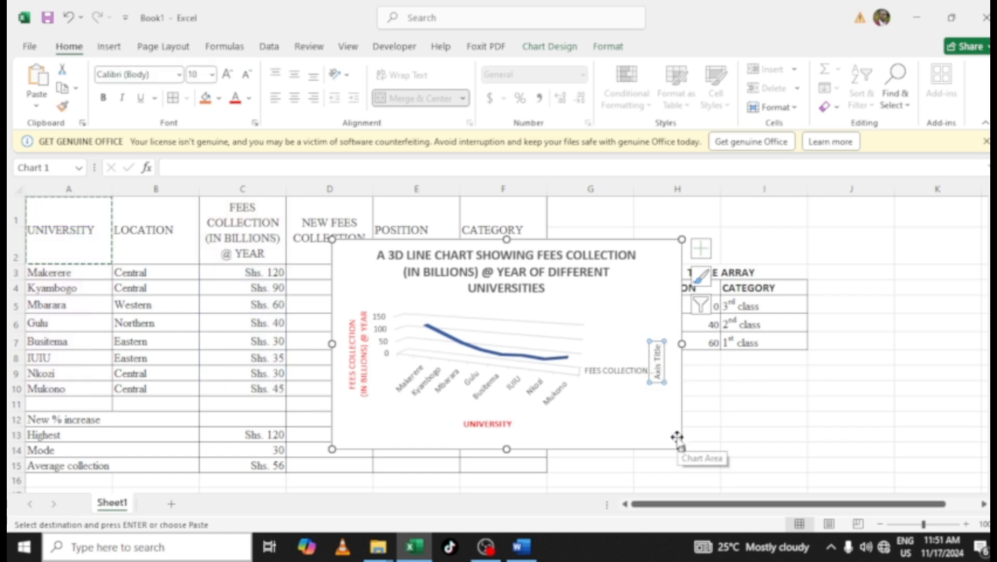
key("Delete")
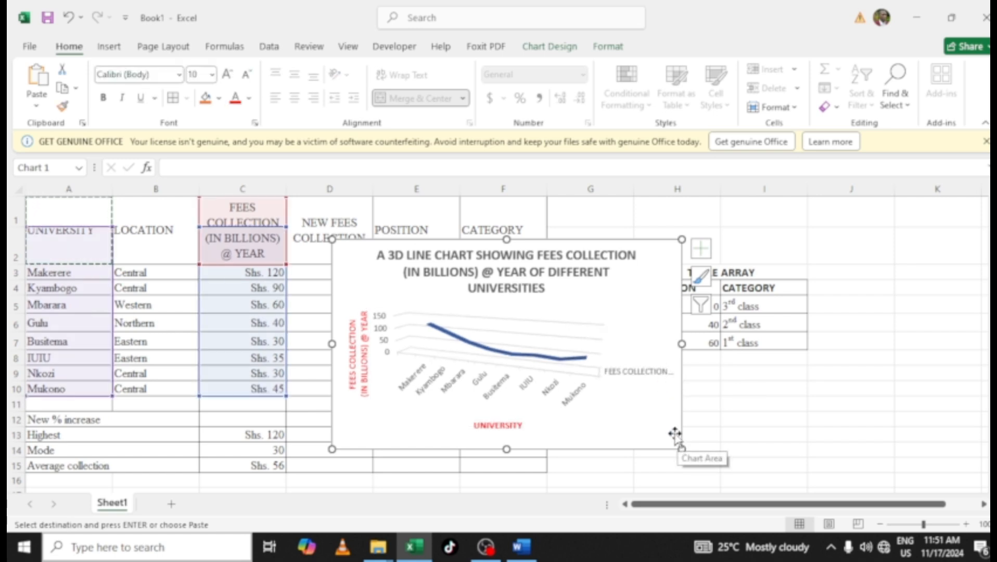
left_click(638, 373)
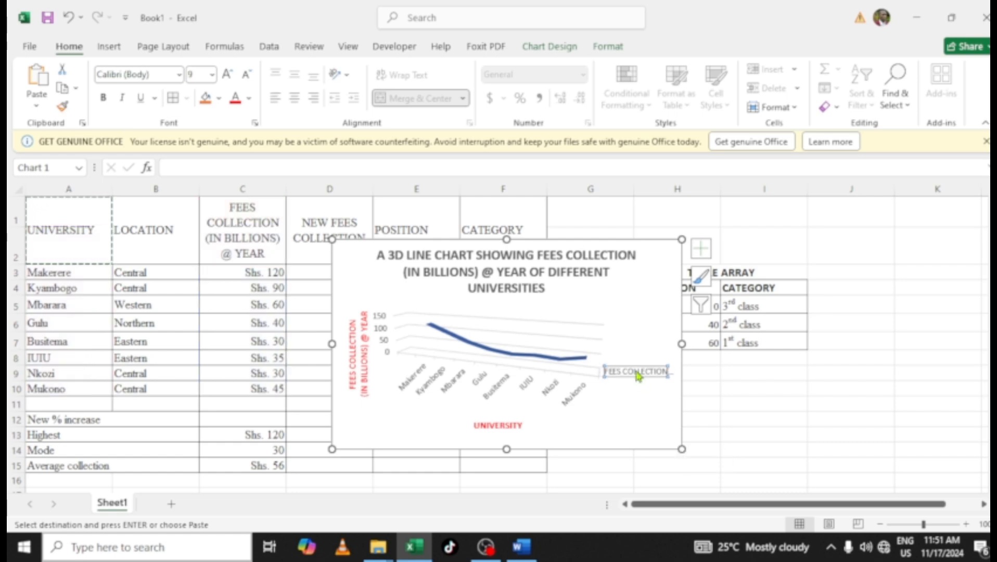
double_click(636, 373)
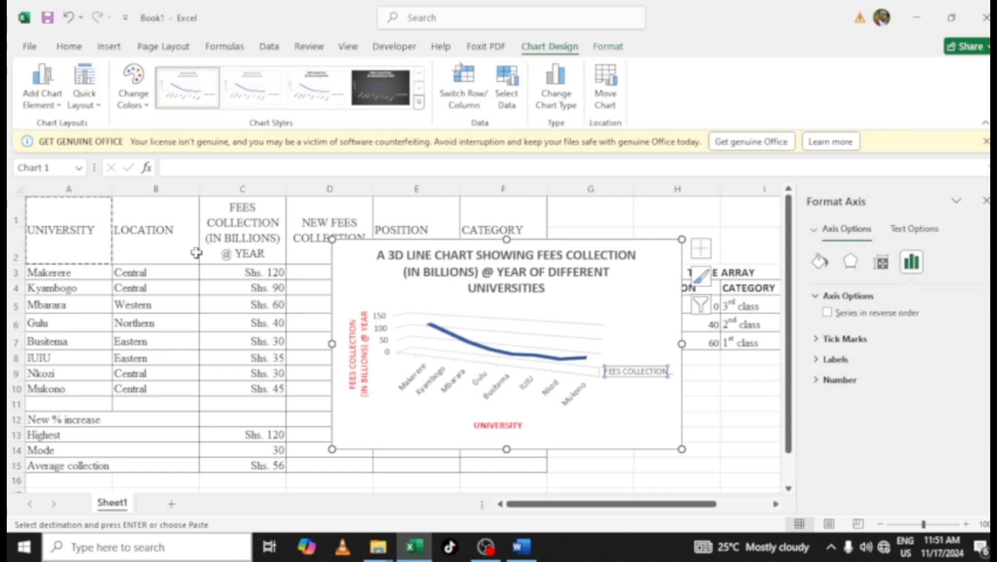
left_click(617, 475)
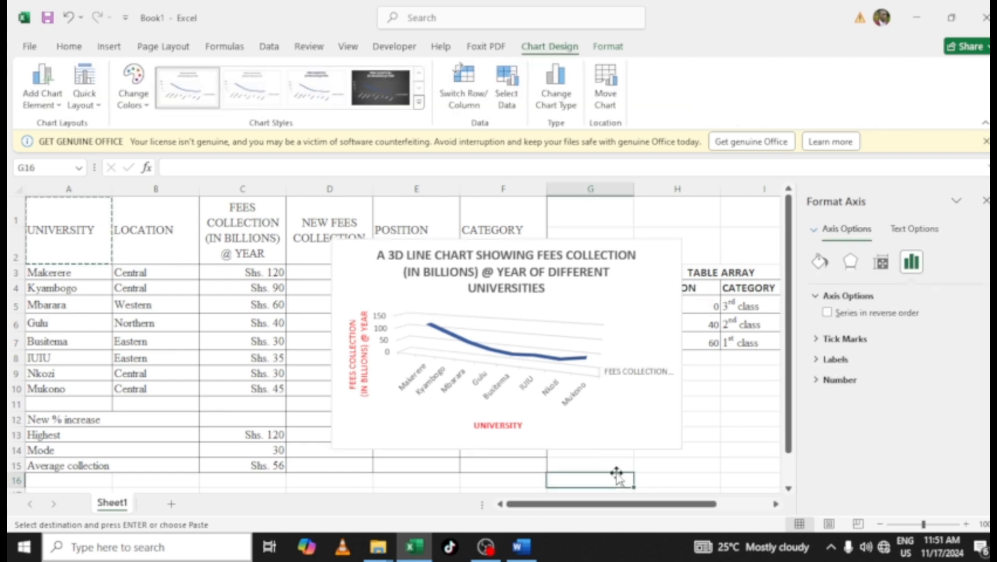
left_click(638, 373)
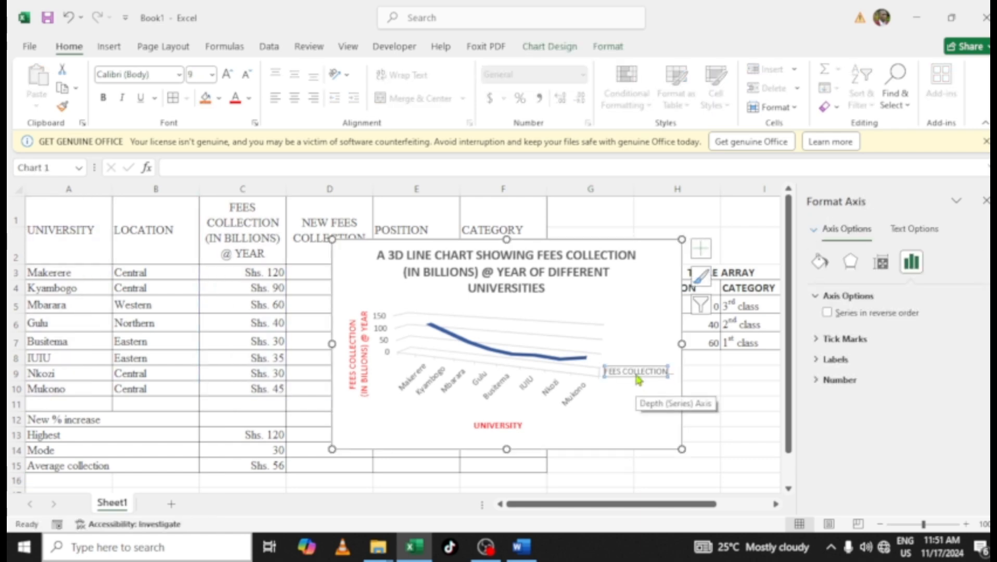
key("Delete")
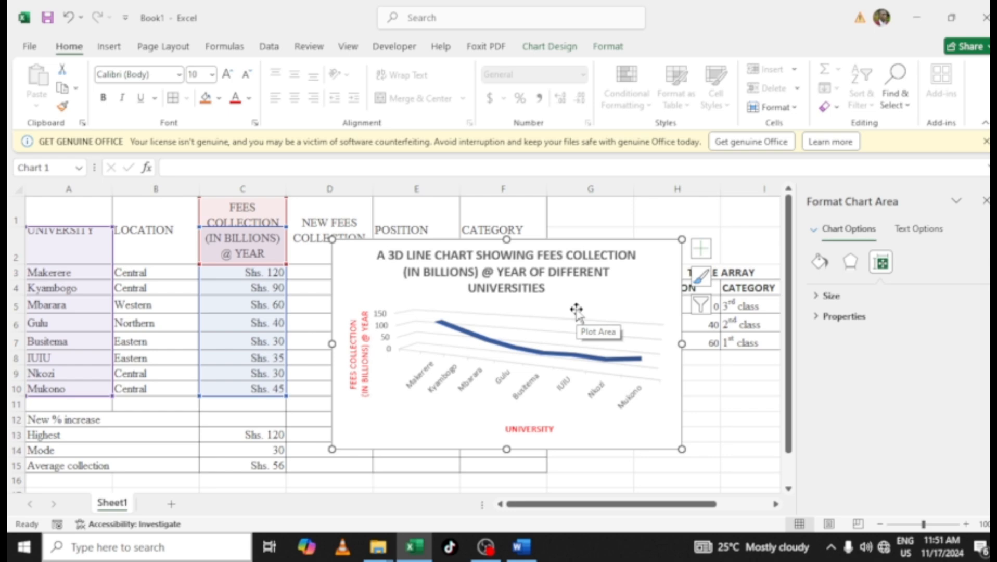
Switch to Word to review the exam's chart question
left_click(531, 547)
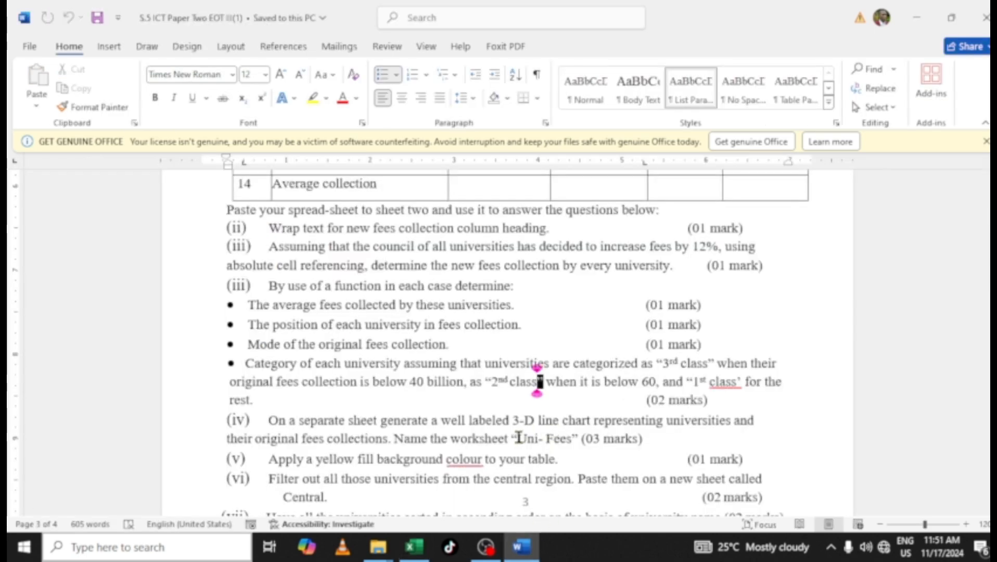
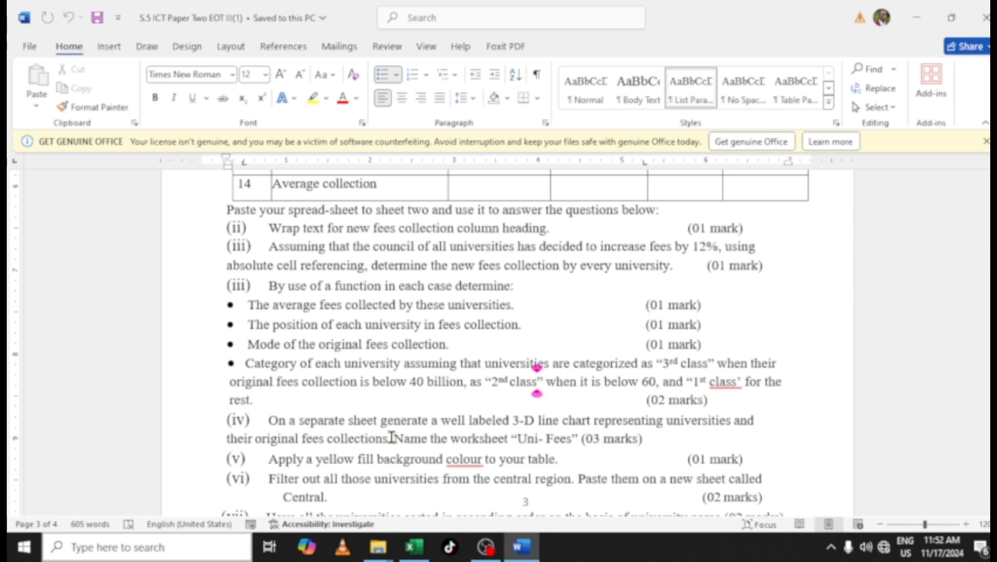
Copy the phrase 3-D line chart representing universities and their original fees collections from the exam question
left_click_drag(387, 438, 515, 416)
key("ctrl+c")
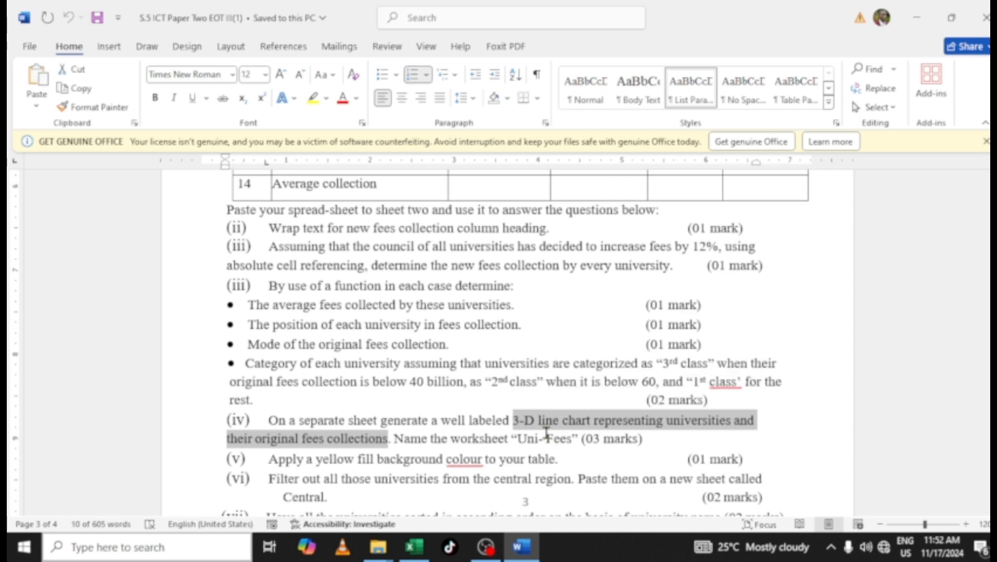
left_click(414, 547)
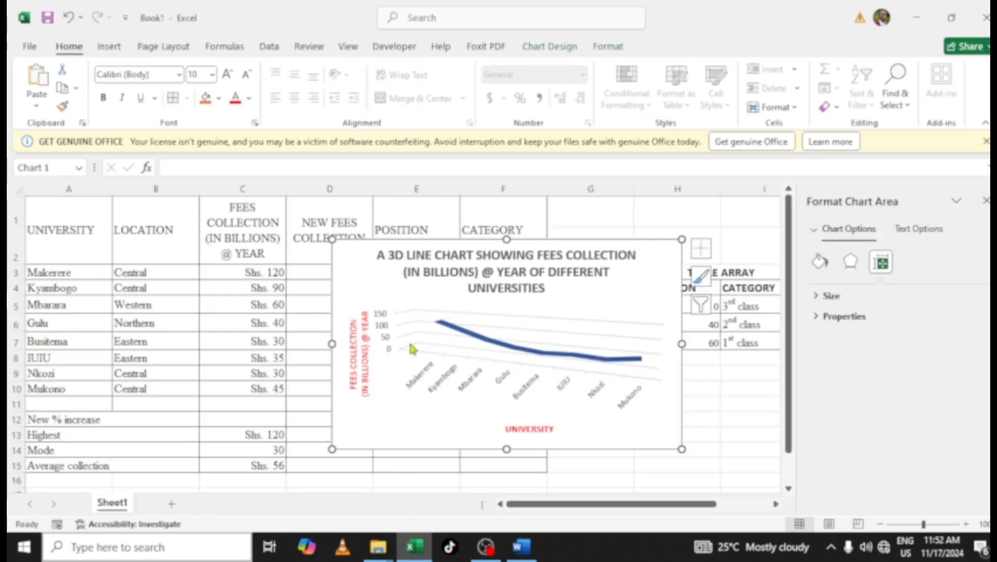
Replace the chart title with A 3-D line chart representing universities and their original fees collections
left_click(413, 254)
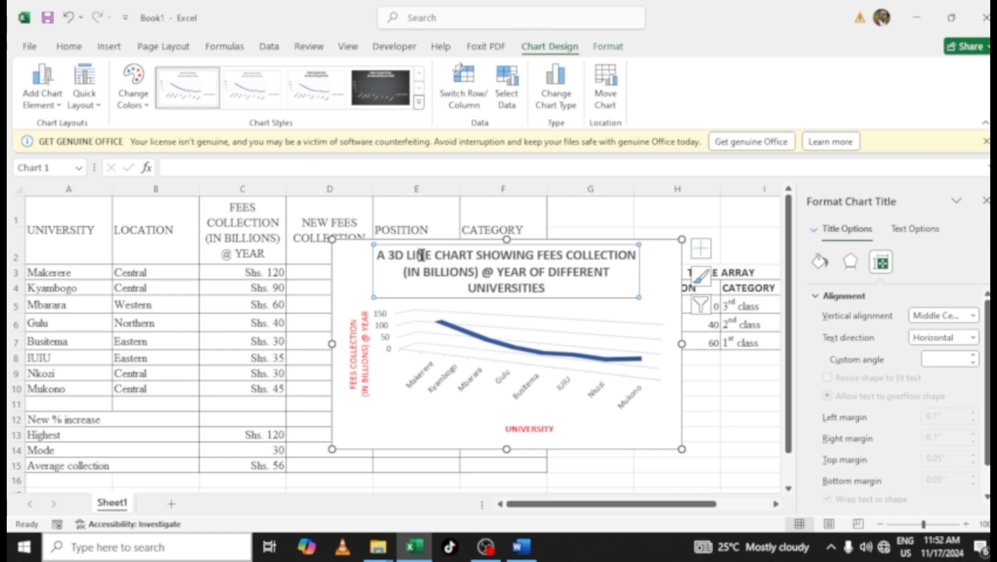
left_click(436, 256)
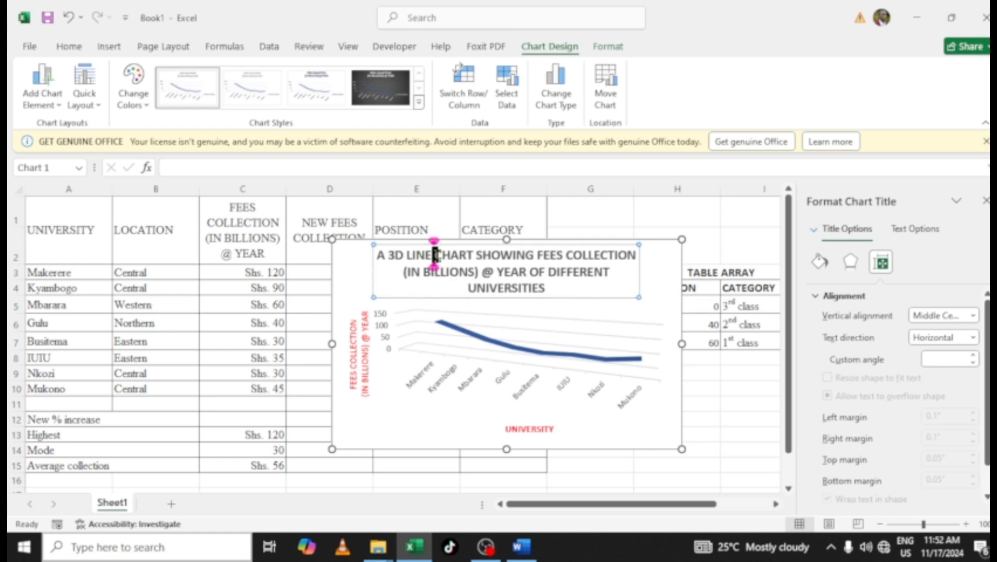
key("ctrl+a")
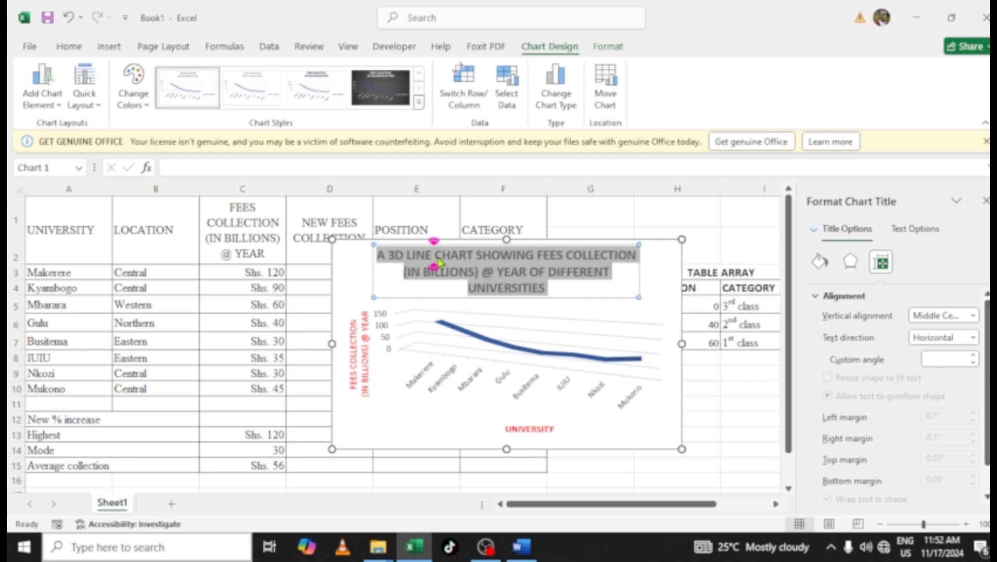
key("ctrl+v")
type("s")
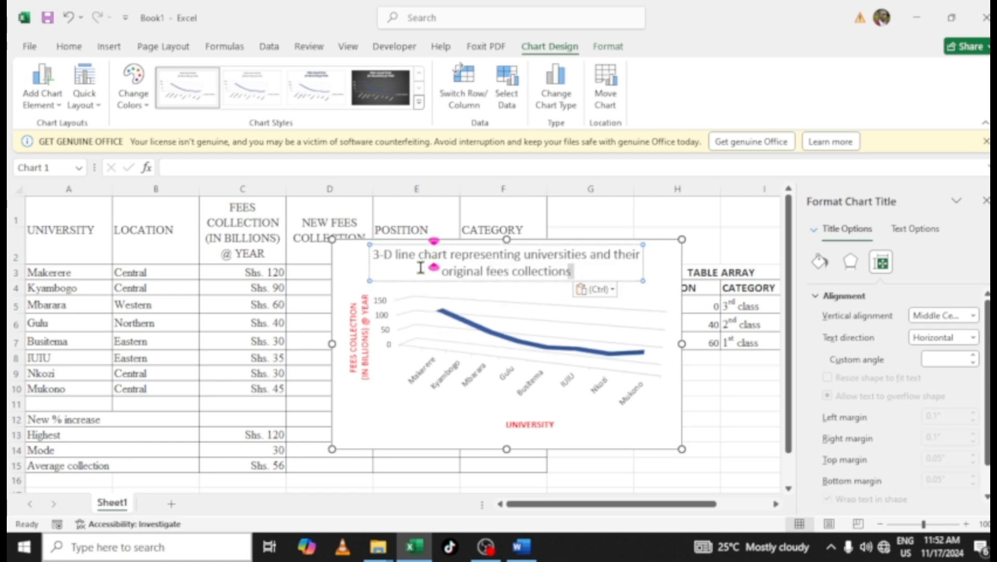
left_click(373, 255)
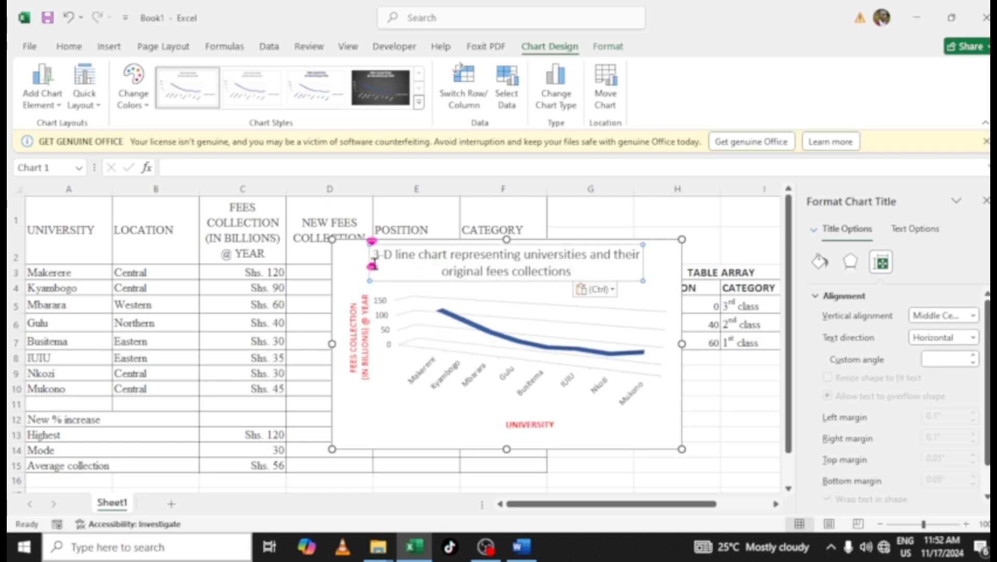
type("A")
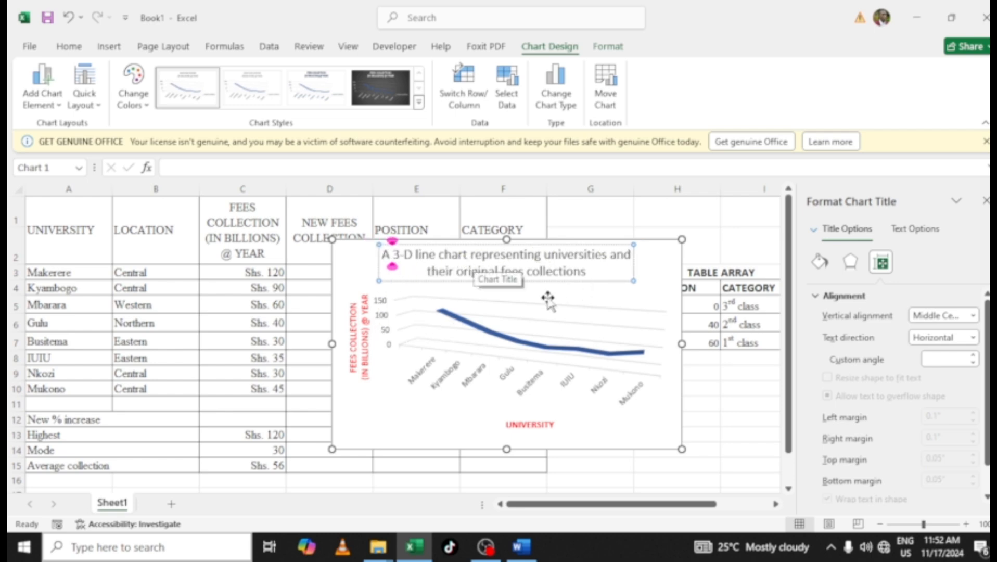
left_click(588, 271)
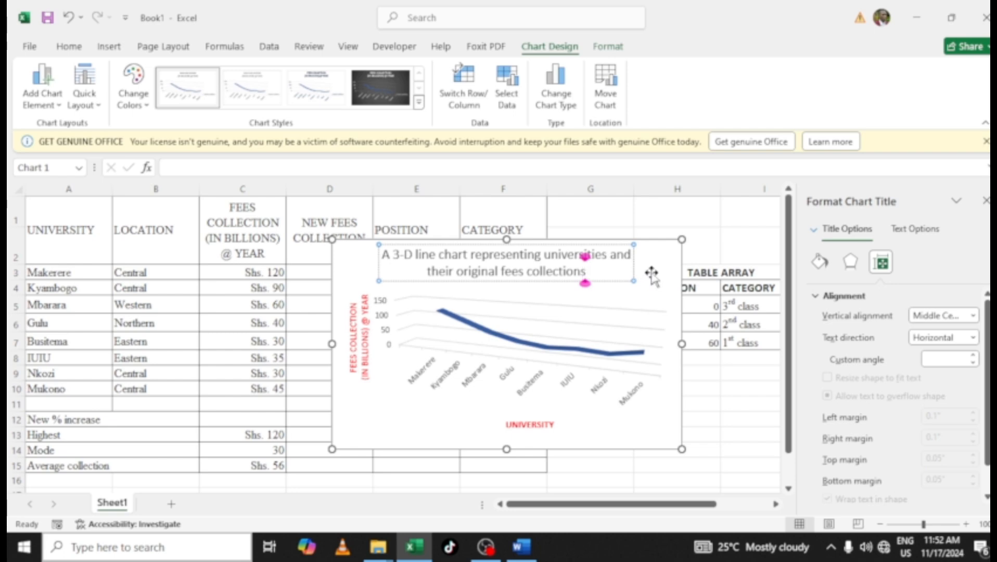
left_click(649, 278)
Make the whole new chart title bold
left_click(520, 271)
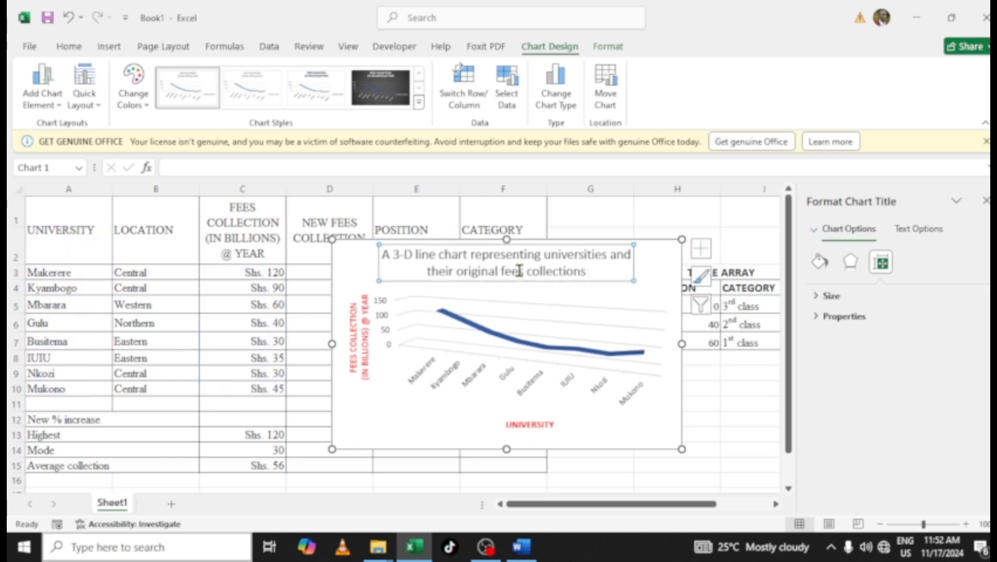
left_click(517, 270)
key("ctrl+a")
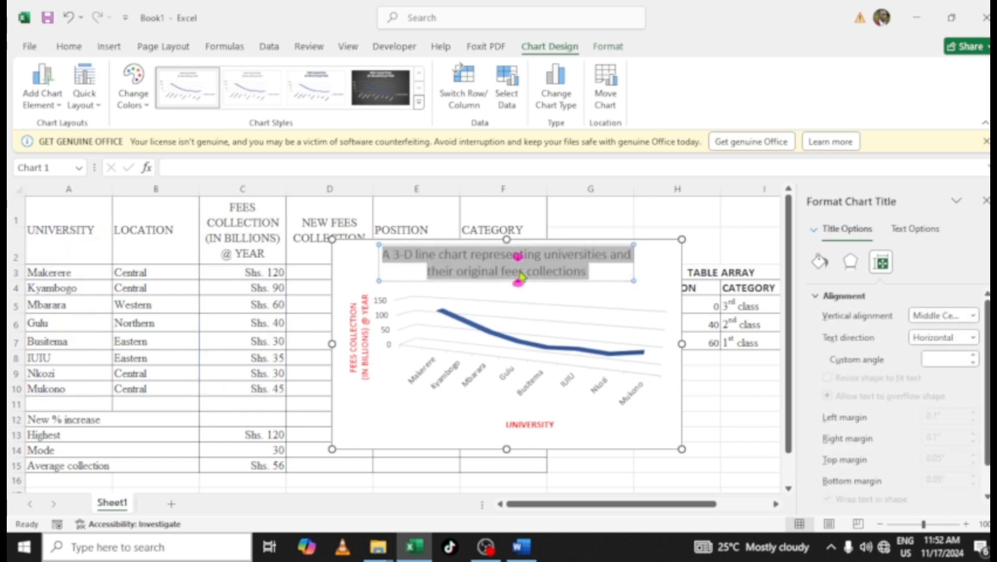
key("ctrl+b")
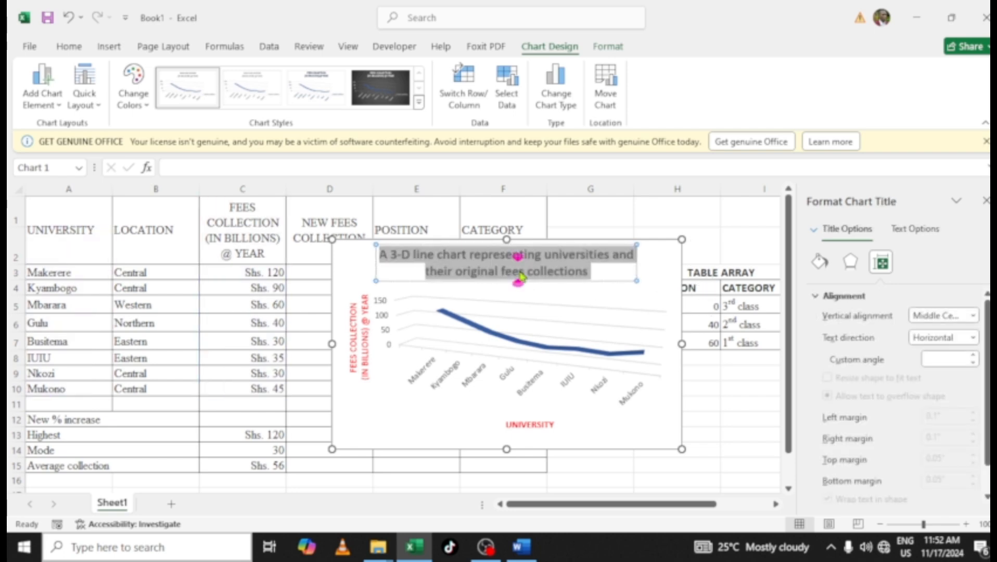
left_click(656, 281)
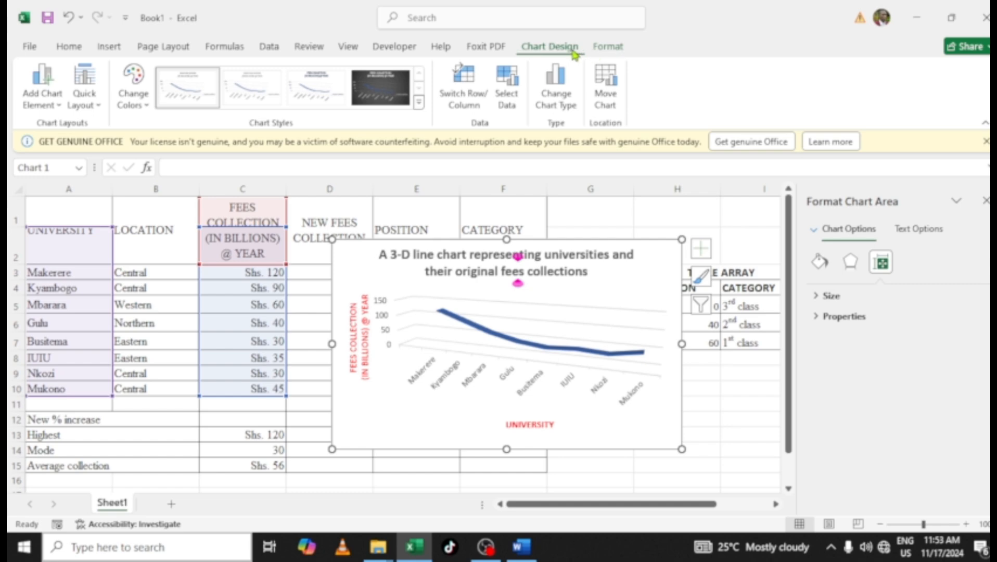
Choose to move the chart to a new sheet and copy the worksheet name Uni- Fees from the exam question
left_click(605, 100)
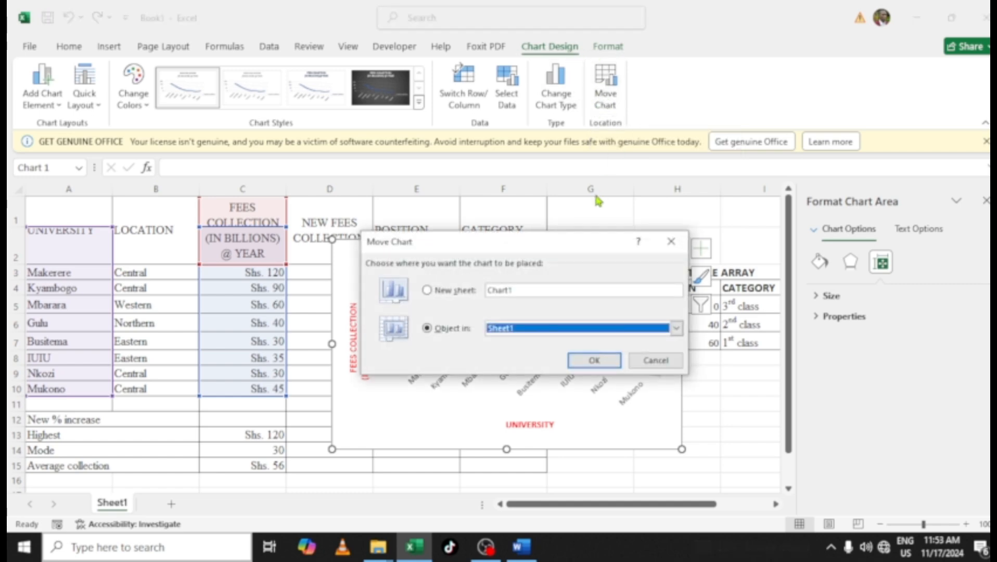
left_click(449, 290)
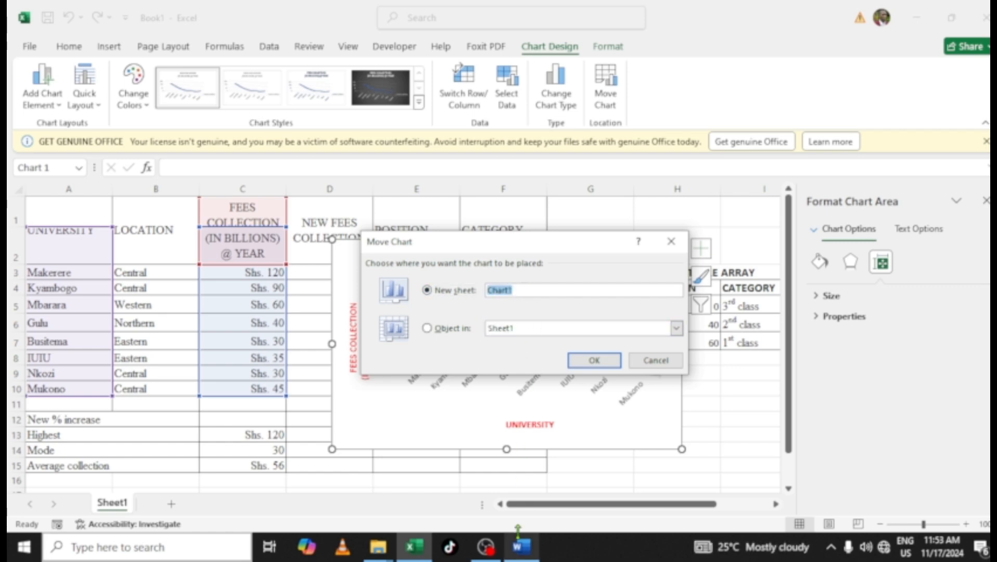
left_click(522, 546)
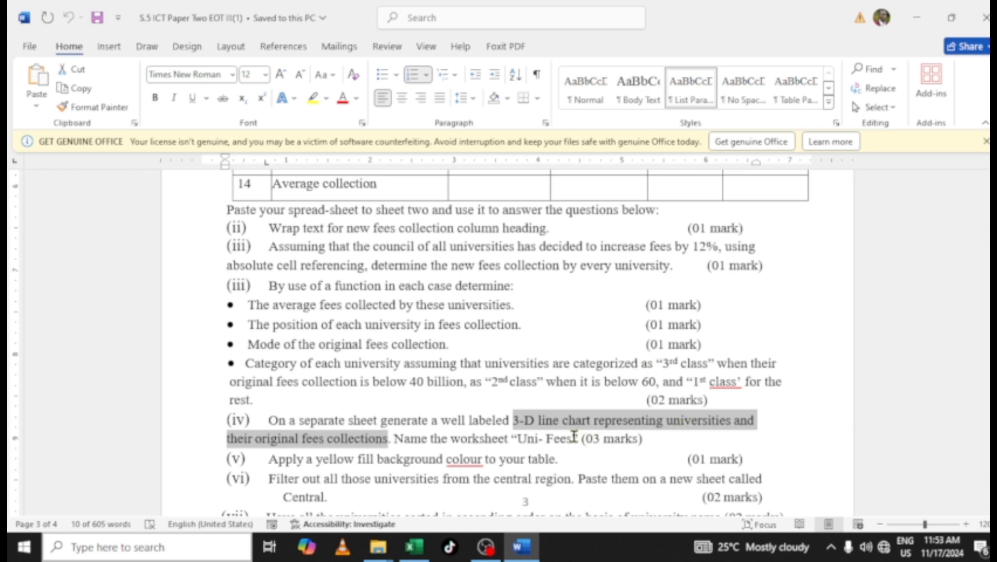
left_click_drag(573, 436, 527, 442)
key("ctrl+c")
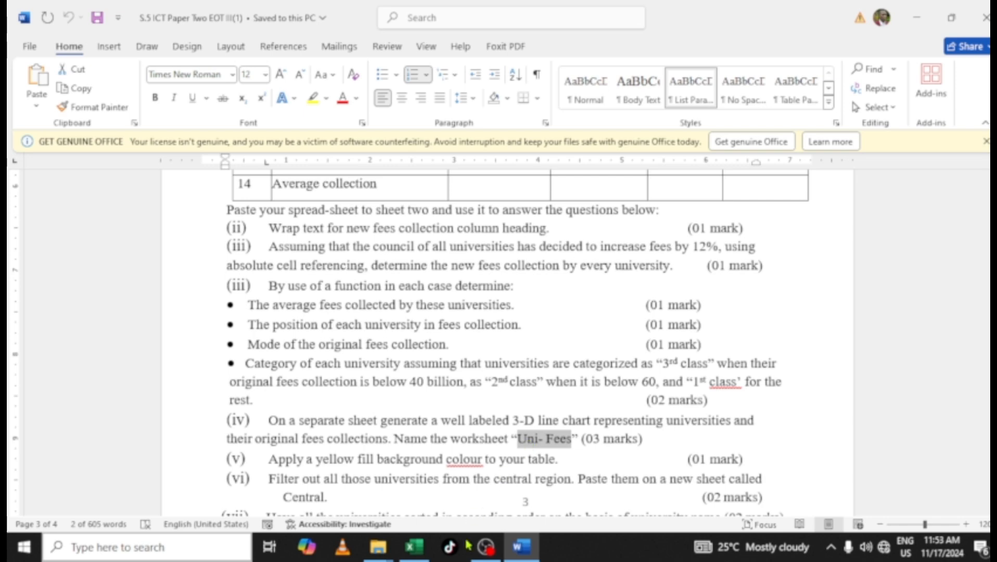
left_click(414, 546)
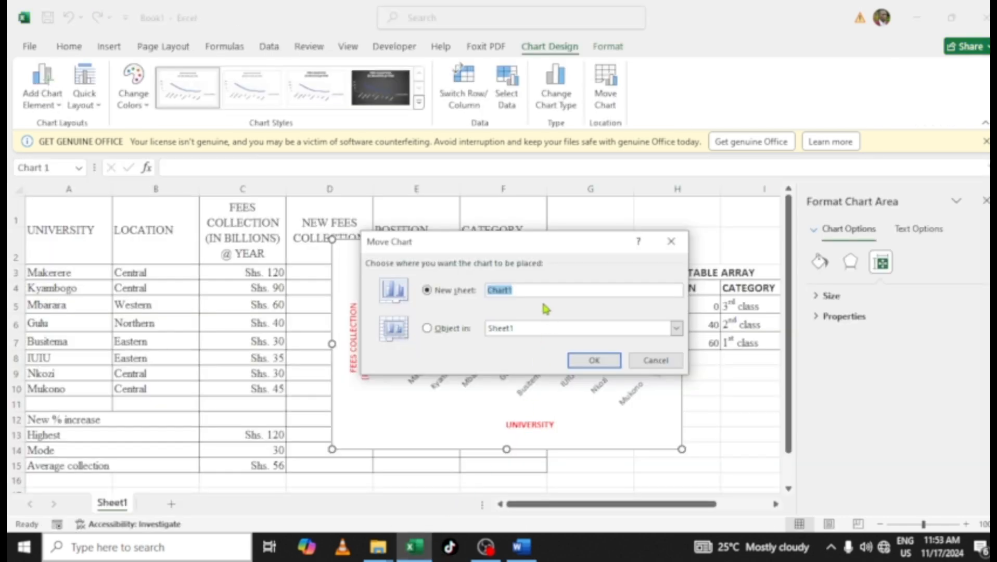
Move the chart to a new sheet named Uni- Fees
key("ctrl+v")
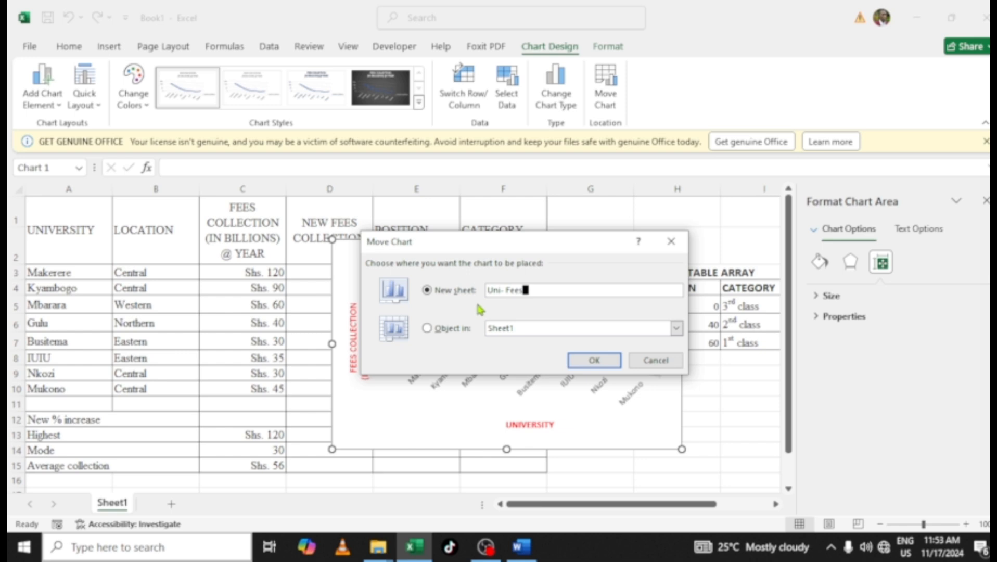
left_click(592, 361)
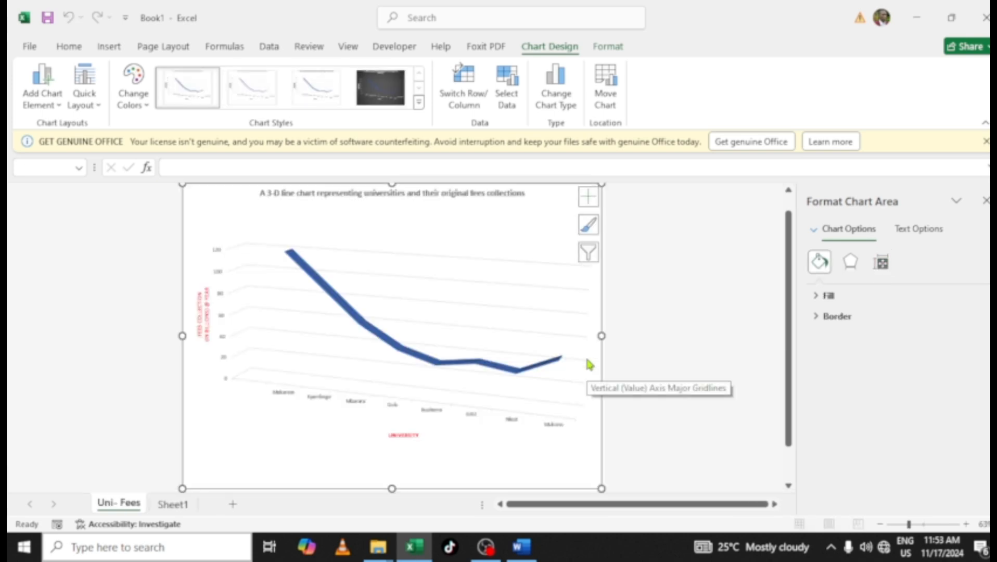
Check the Uni- Fees chart sheet and the table on Sheet1
left_click(679, 307)
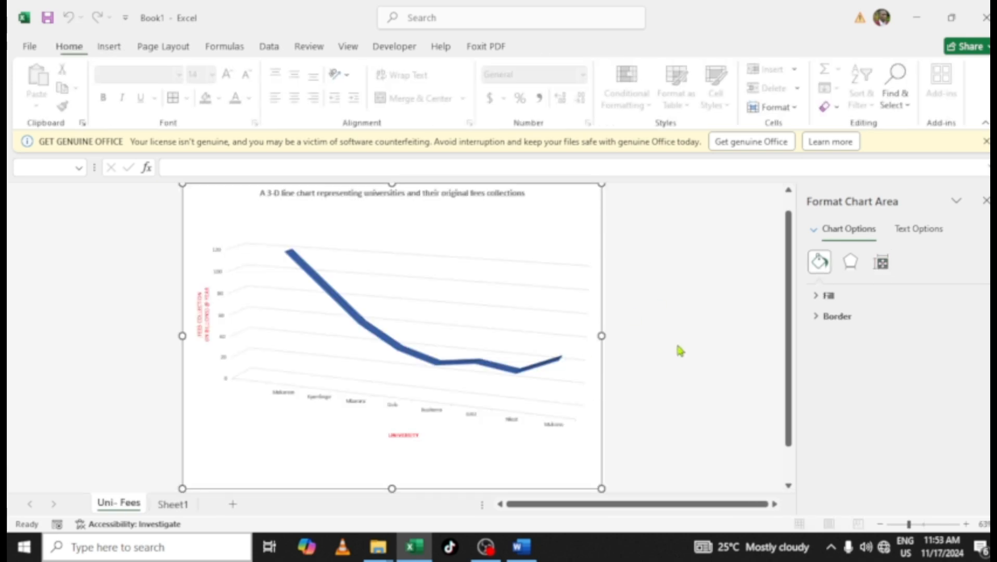
left_click(173, 505)
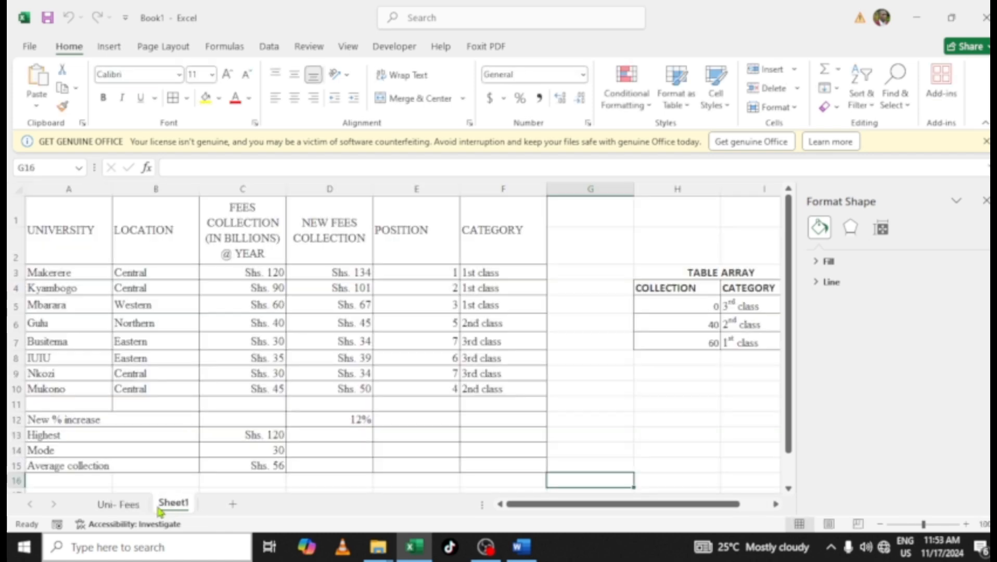
left_click(127, 507)
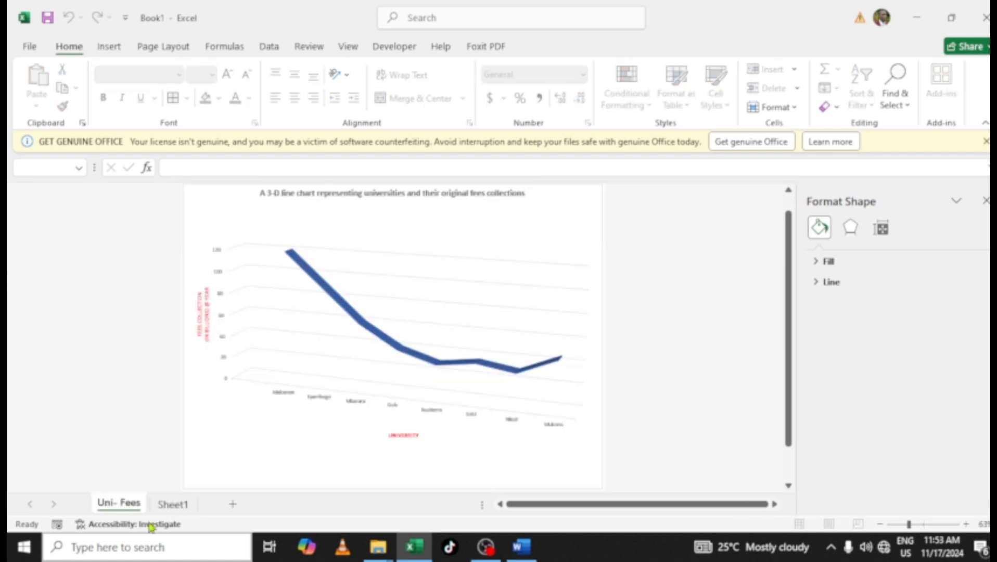
Switch to Word to read the exam's next question on table fill colour
left_click(521, 547)
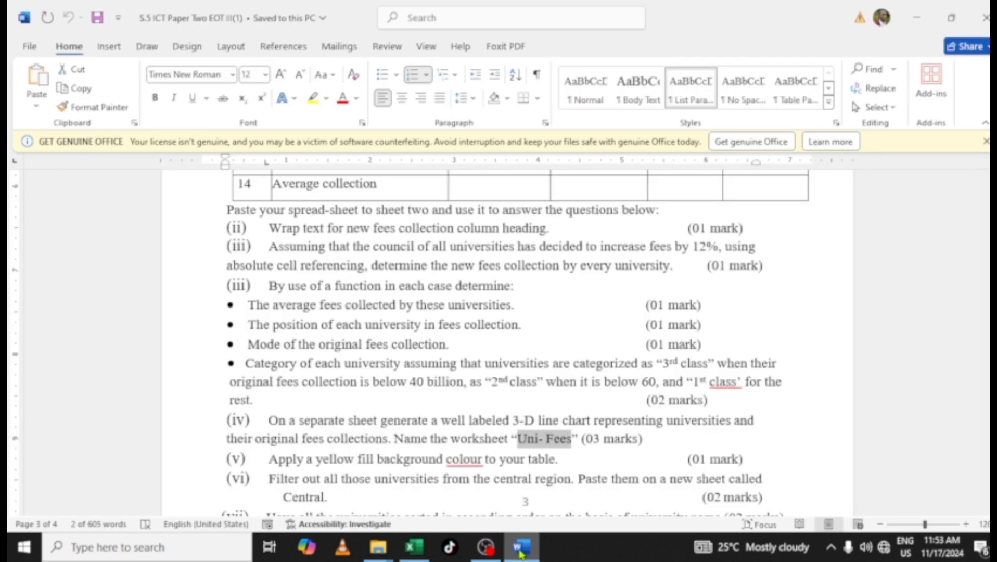
scroll(443, 446, "down", 2)
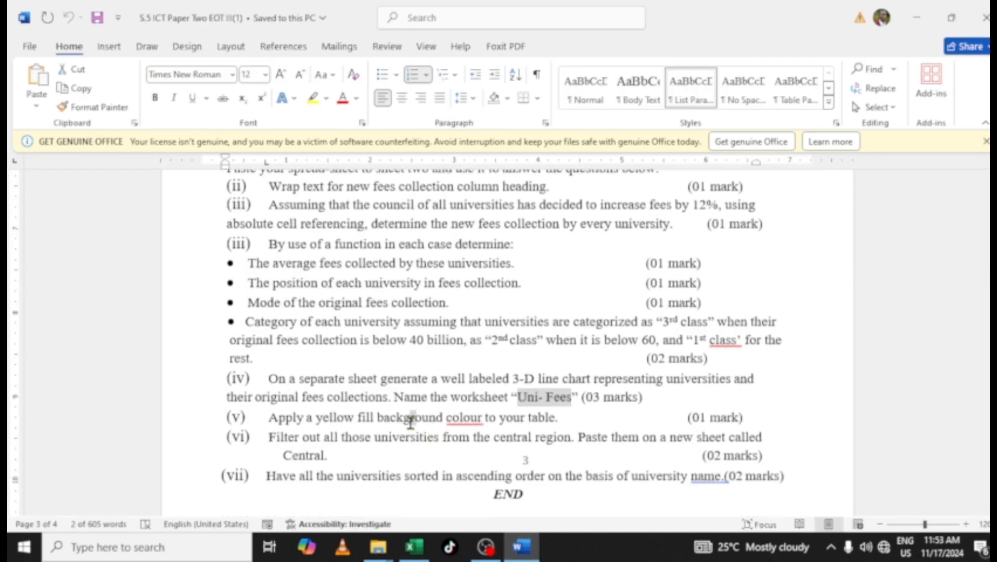
left_click(411, 419)
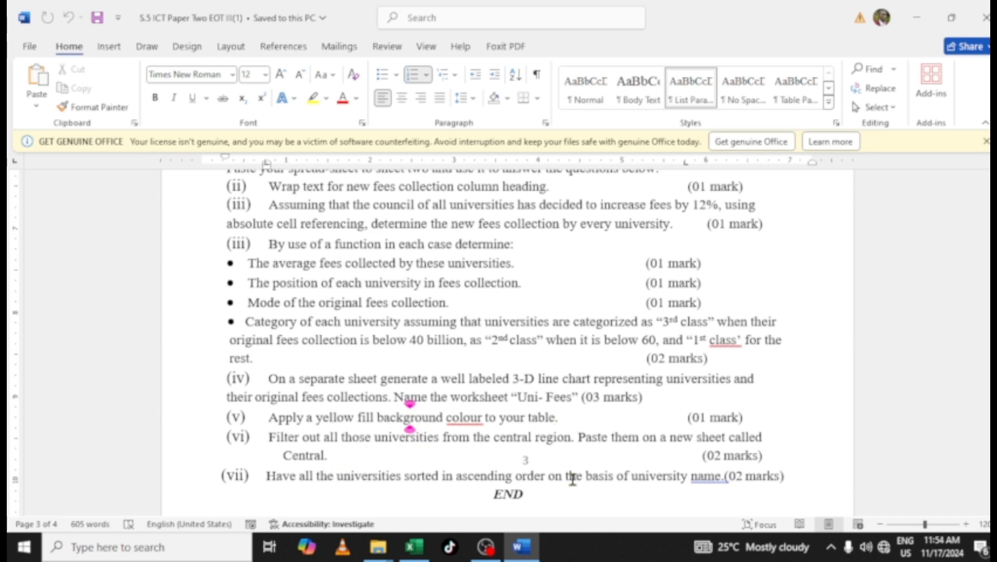
Bold the table's header row A1:F2 on Sheet1
left_click(413, 547)
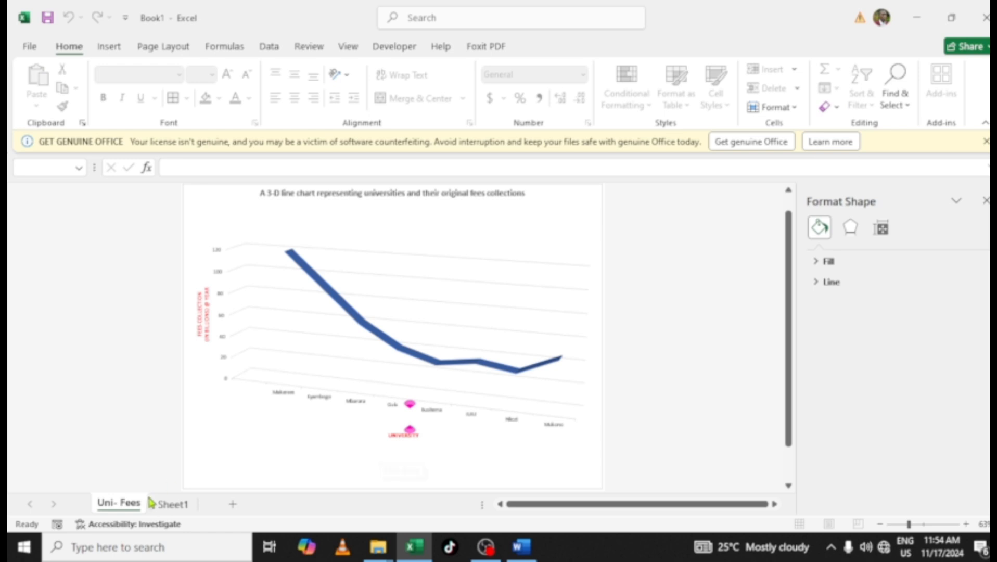
left_click(173, 504)
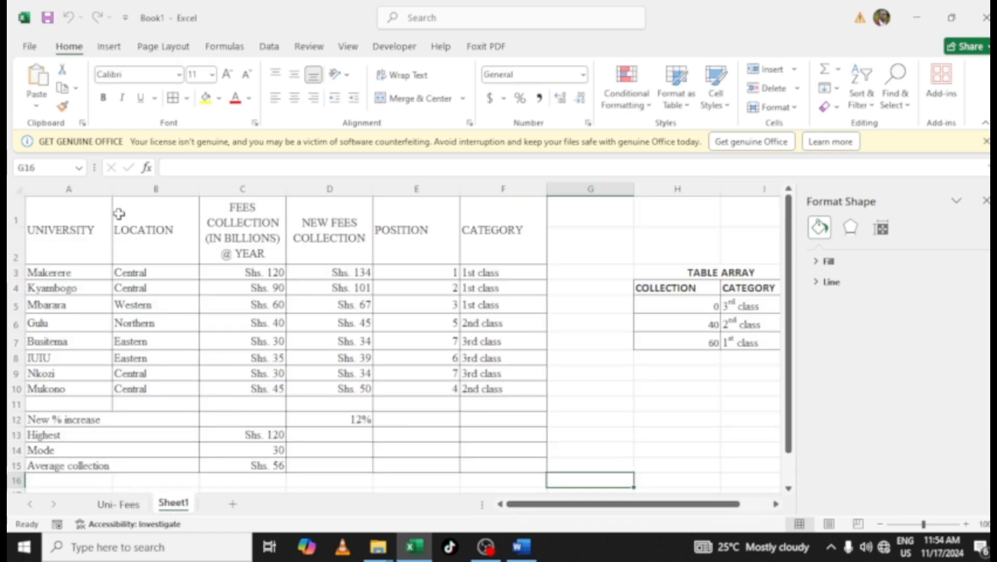
left_click(41, 229)
left_click_drag(115, 230, 492, 238)
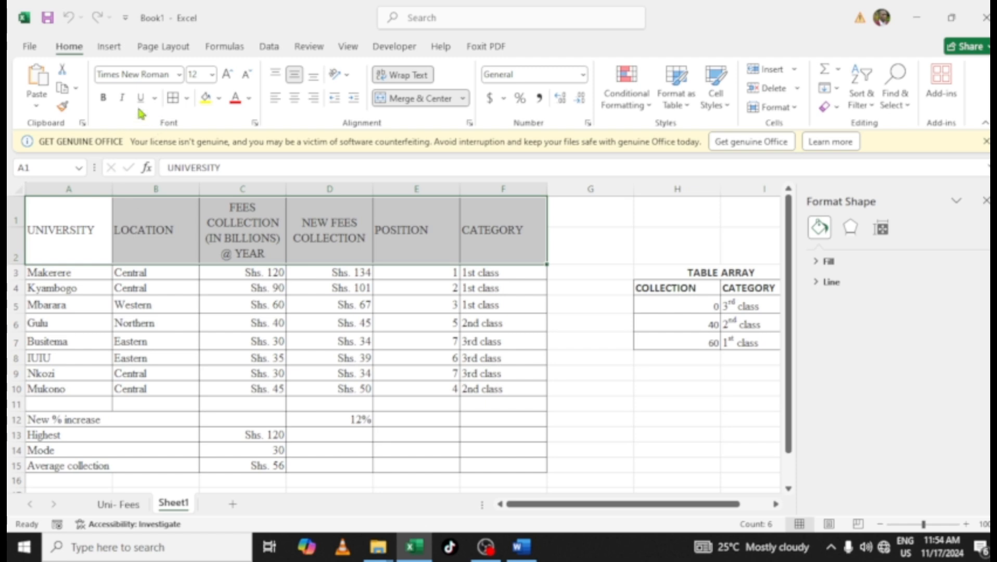
left_click(103, 98)
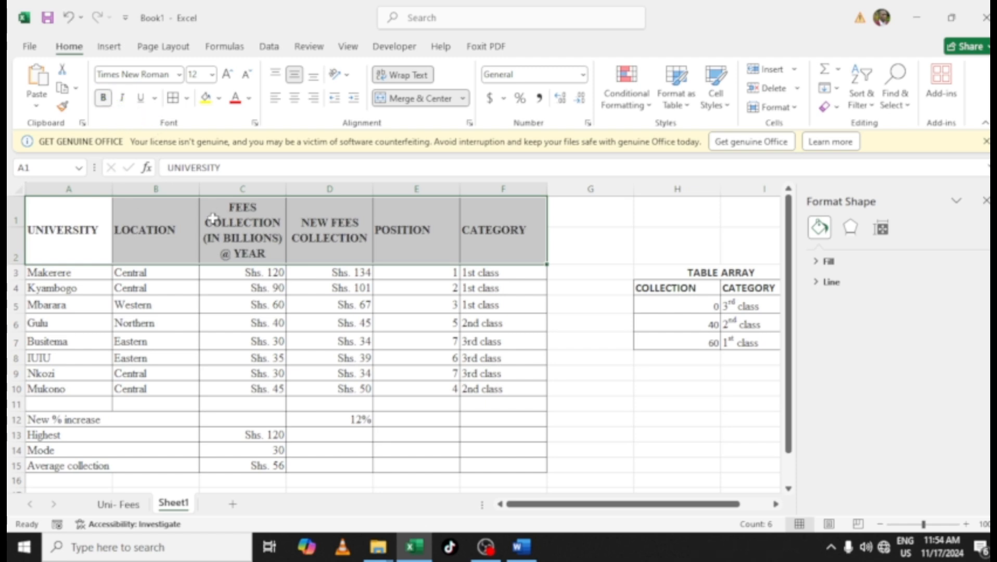
Apply a yellow fill background to the whole table A1:F15
left_click(178, 240)
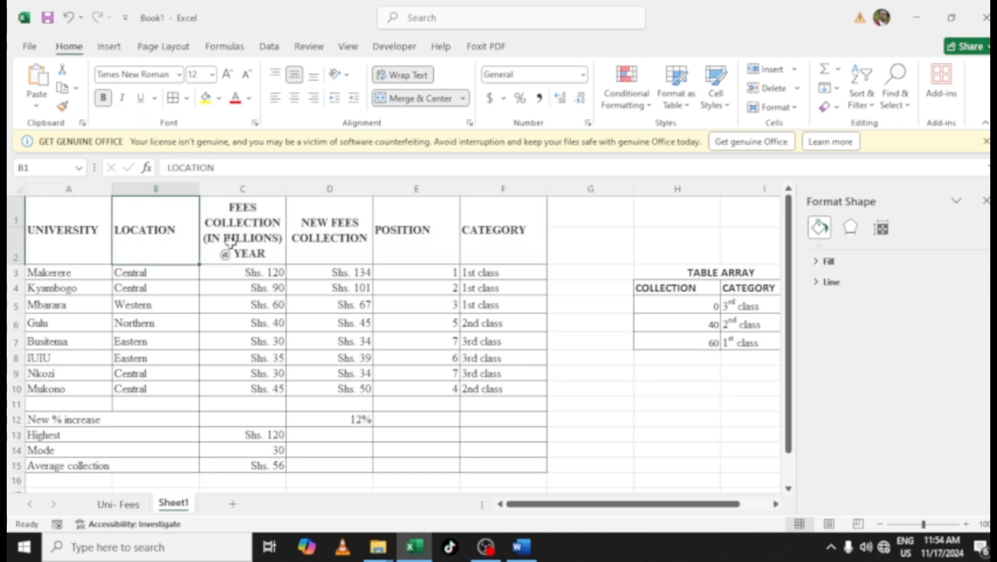
left_click_drag(62, 229, 525, 461)
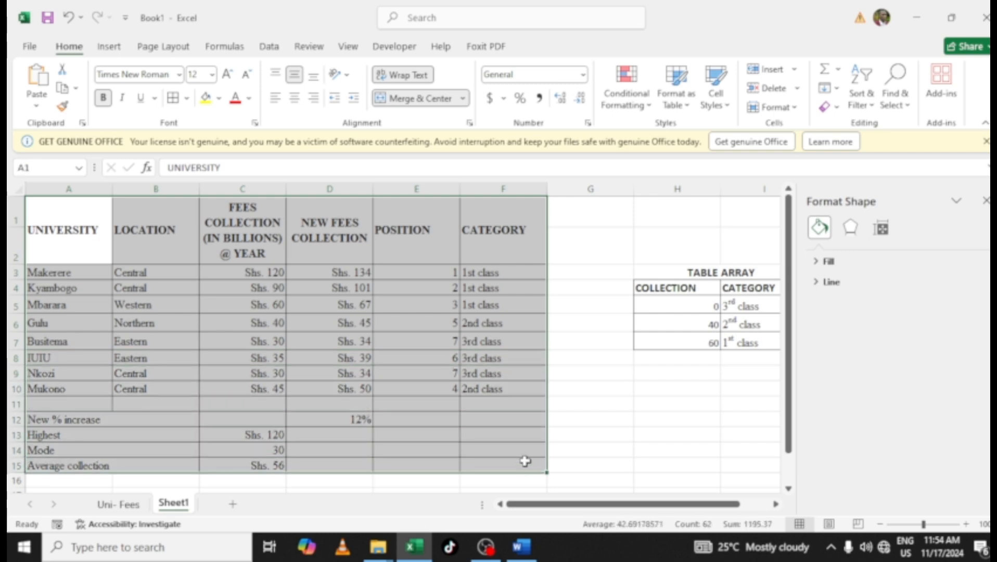
left_click(206, 98)
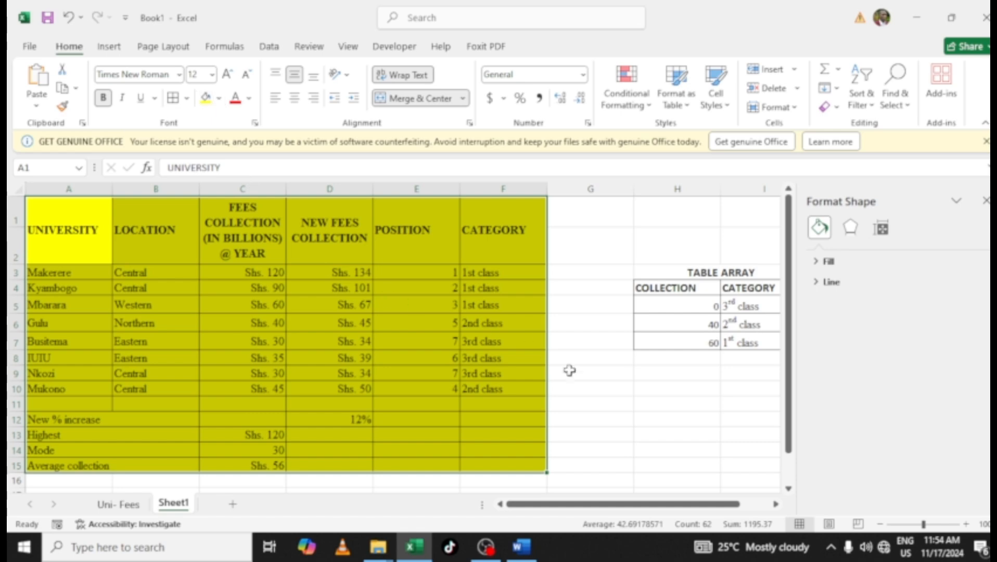
left_click(586, 378)
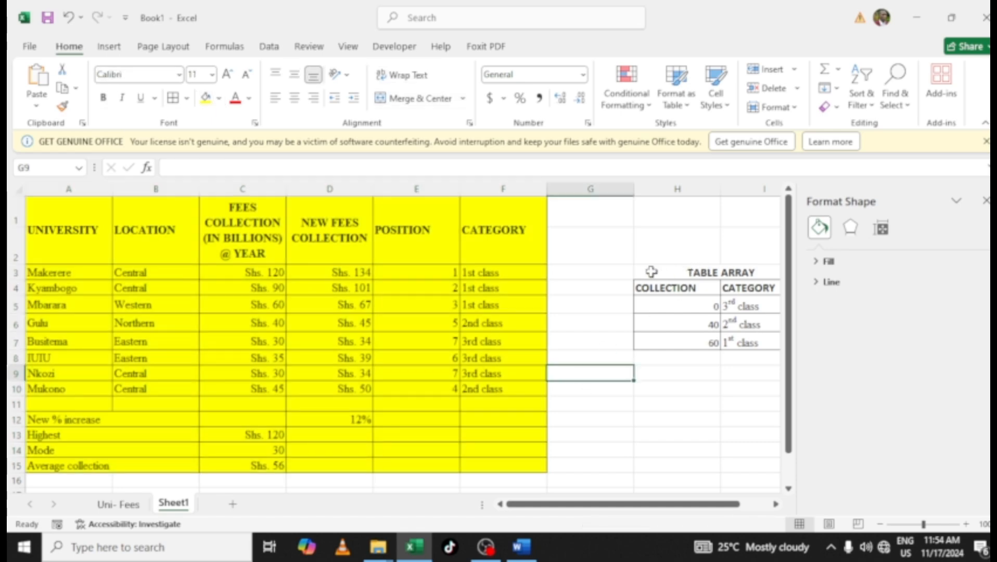
Hide the TABLE ARRAY range H3:I7 by giving it a white font colour and no borders
left_click_drag(651, 272, 744, 343)
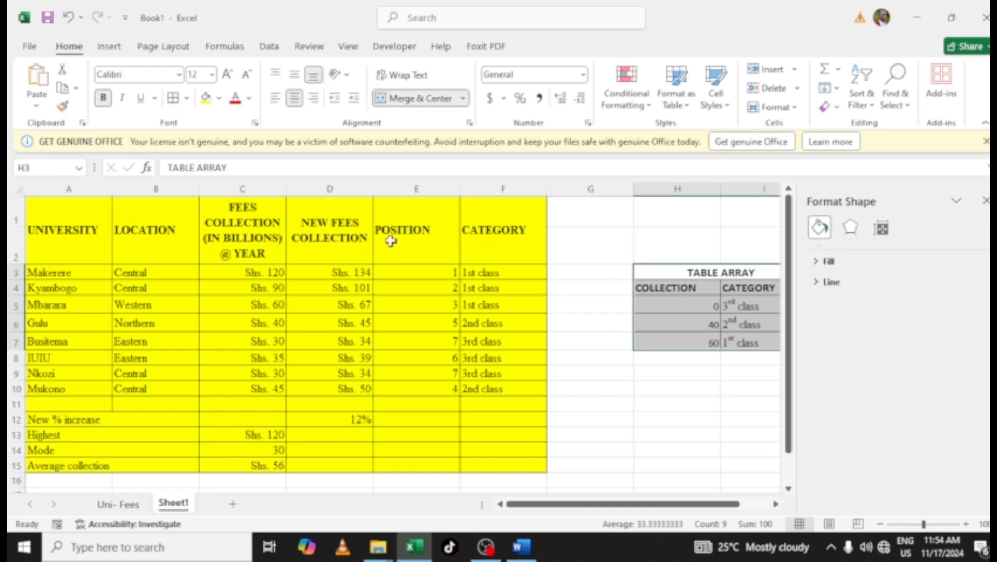
left_click(250, 104)
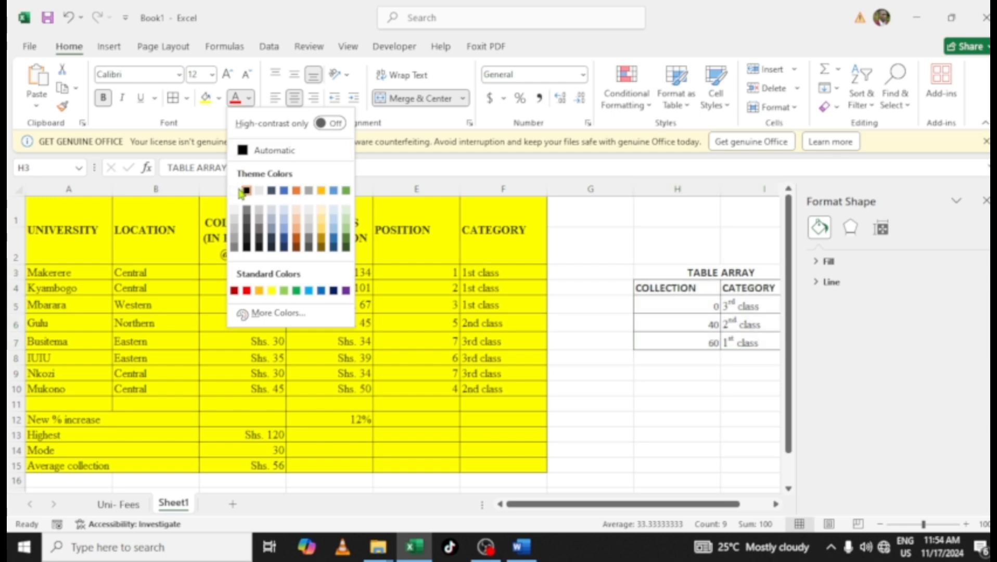
left_click(234, 191)
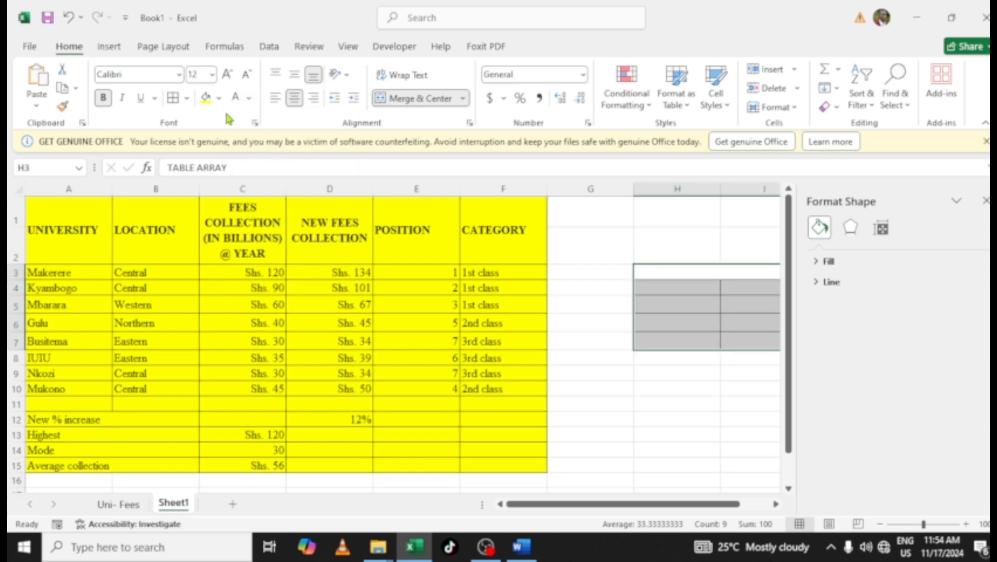
left_click(186, 98)
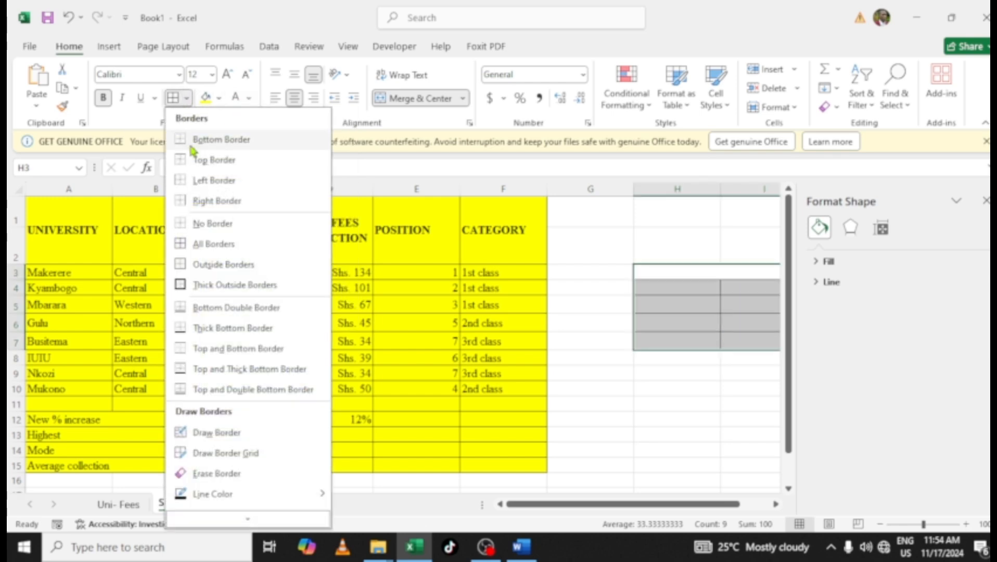
left_click(213, 223)
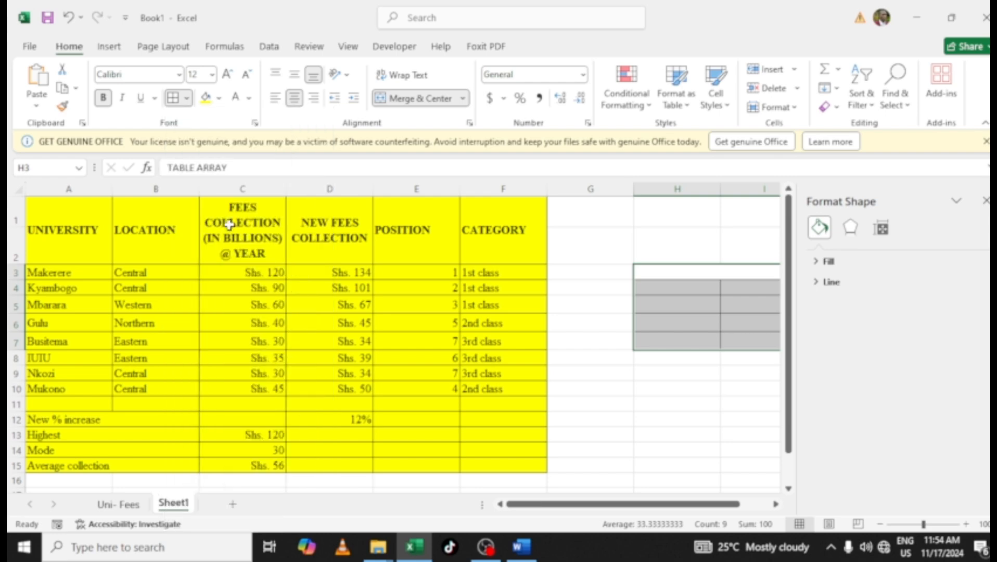
left_click(687, 432)
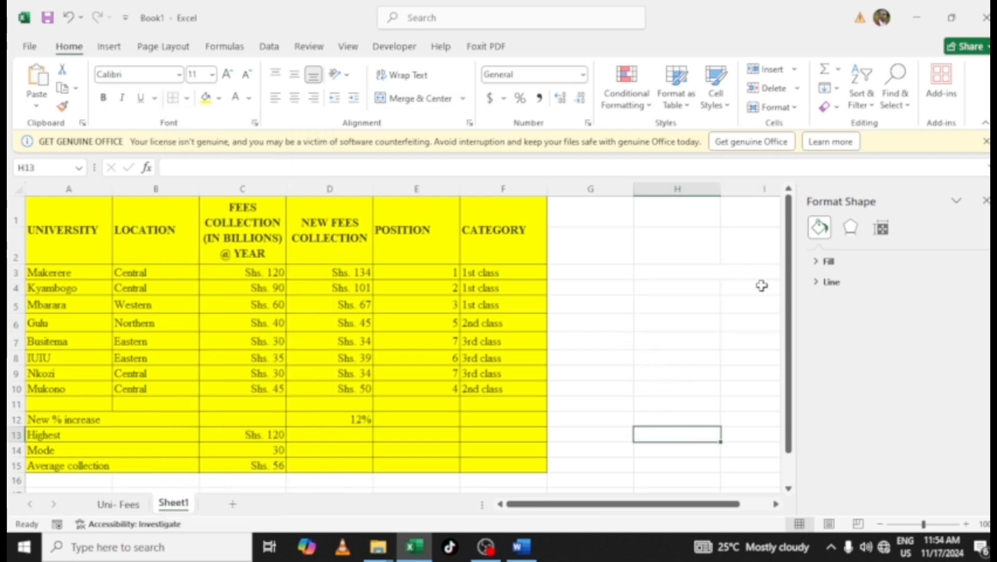
Switch to Word and read the exam's next question about filtering central universities
left_click_drag(795, 323, 698, 293)
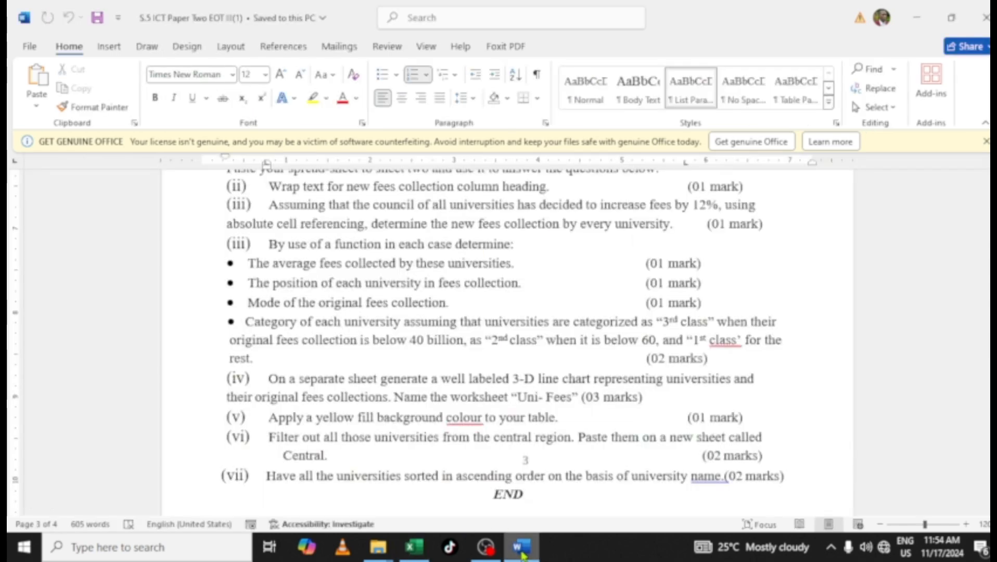
left_click(522, 547)
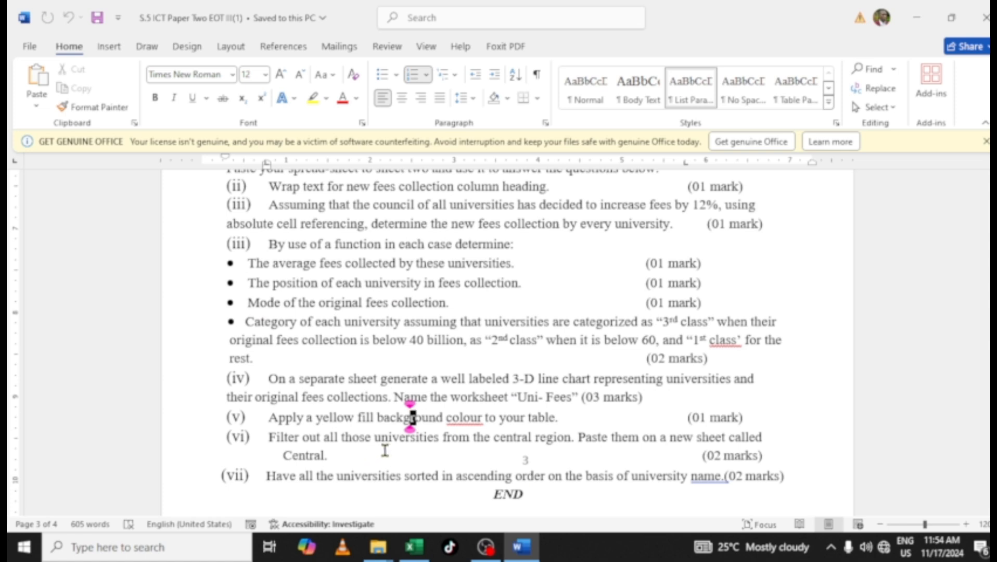
scroll(408, 427, "down", 1)
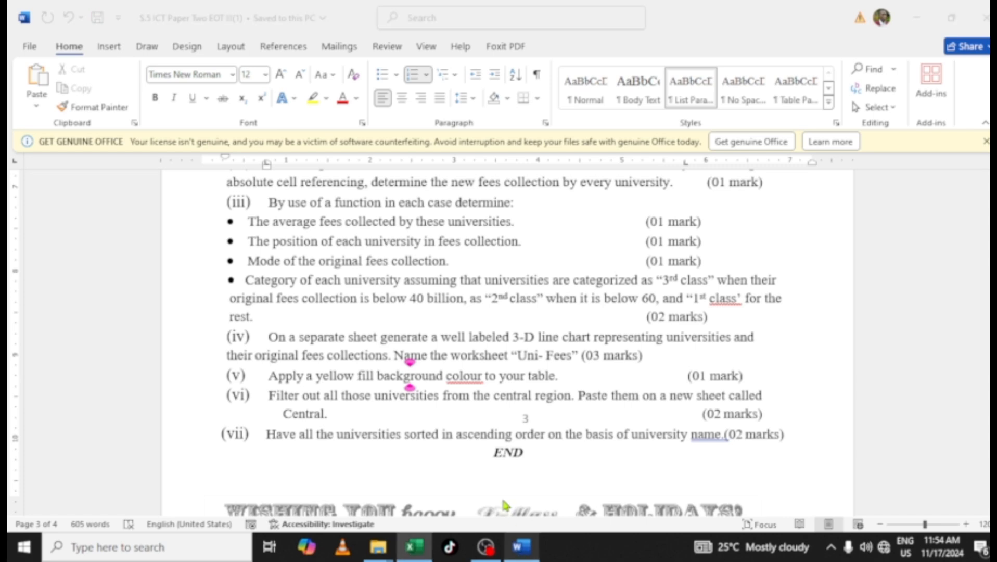
left_click(414, 546)
Add a new worksheet and rename it Central
left_click(427, 390)
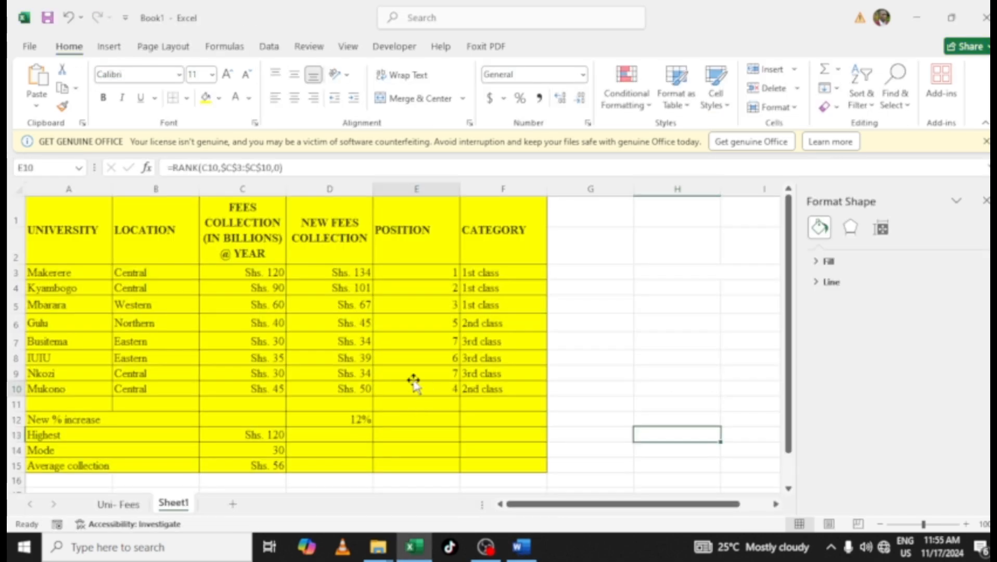
left_click(289, 327)
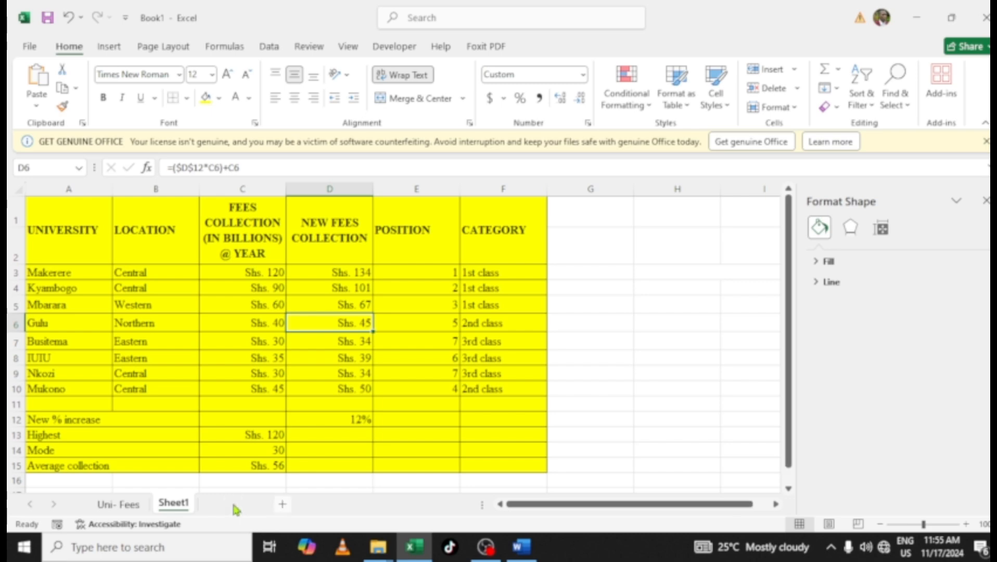
left_click(234, 501)
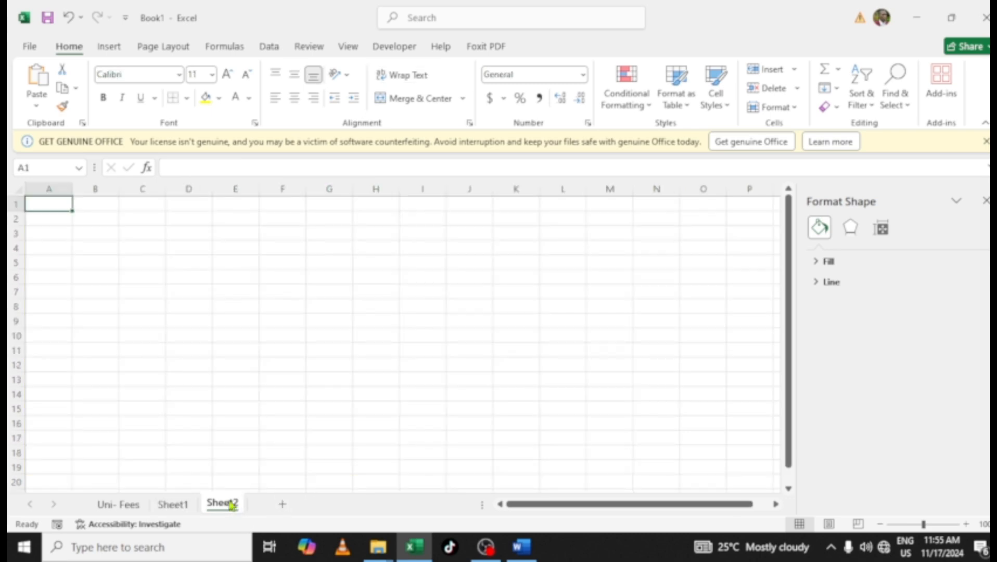
right_click(228, 503)
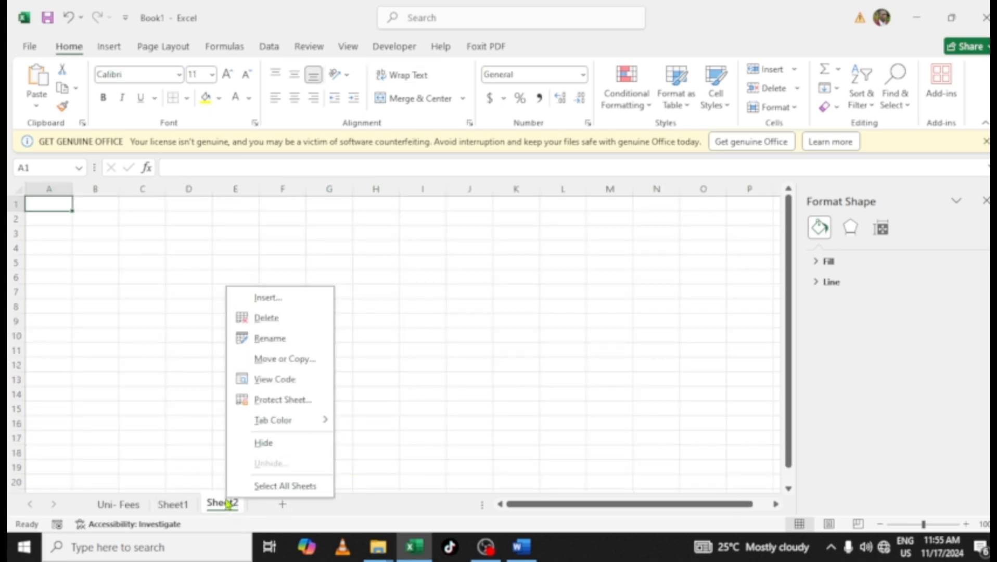
left_click(266, 357)
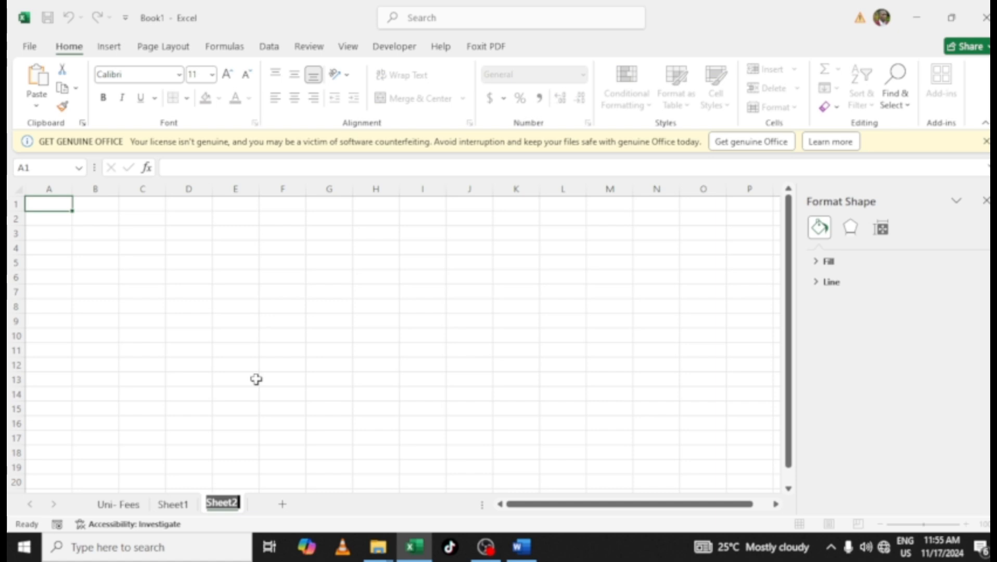
type("Ce")
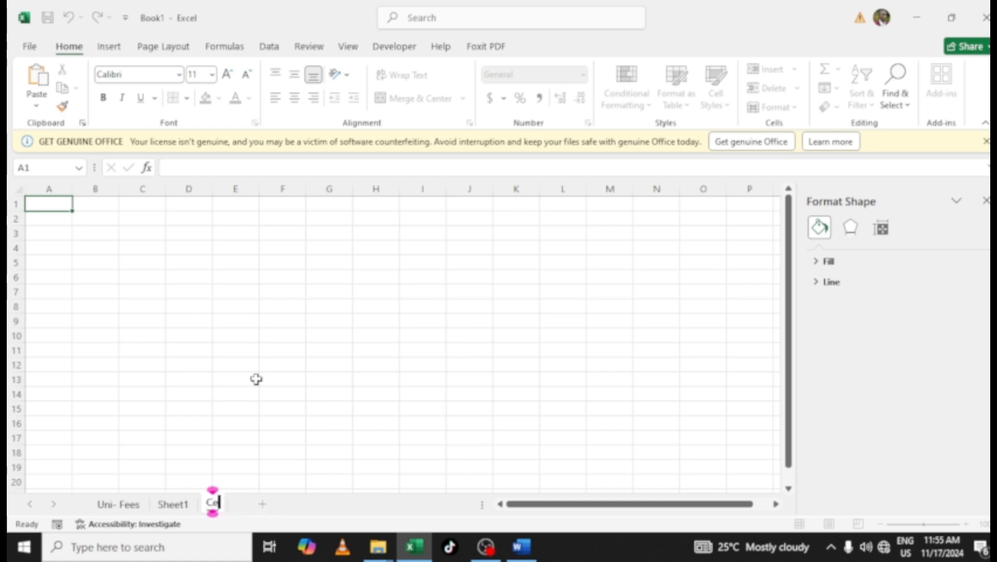
type("ntral")
key("Return")
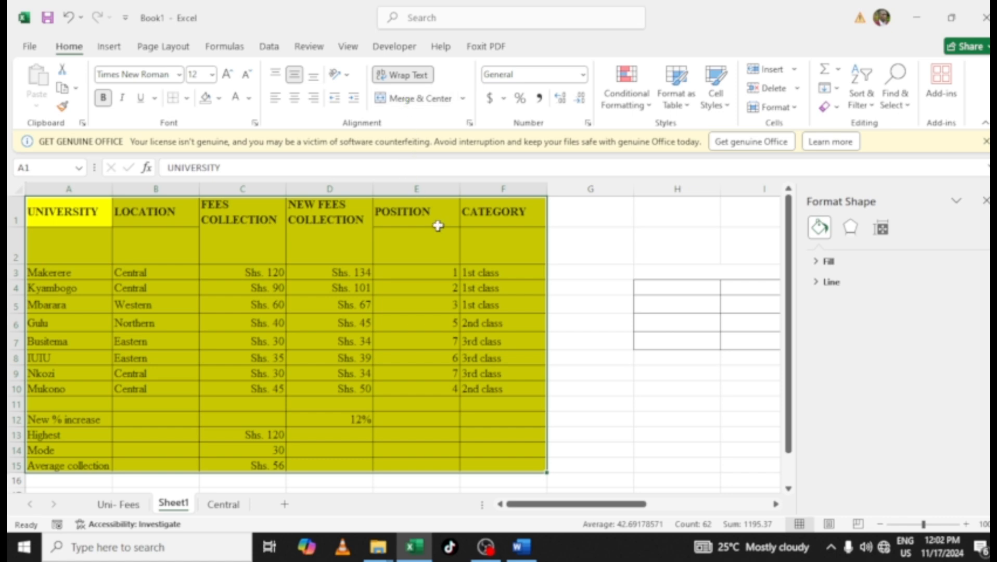
Turn off text wrapping for the selected table on Sheet1
left_click(407, 77)
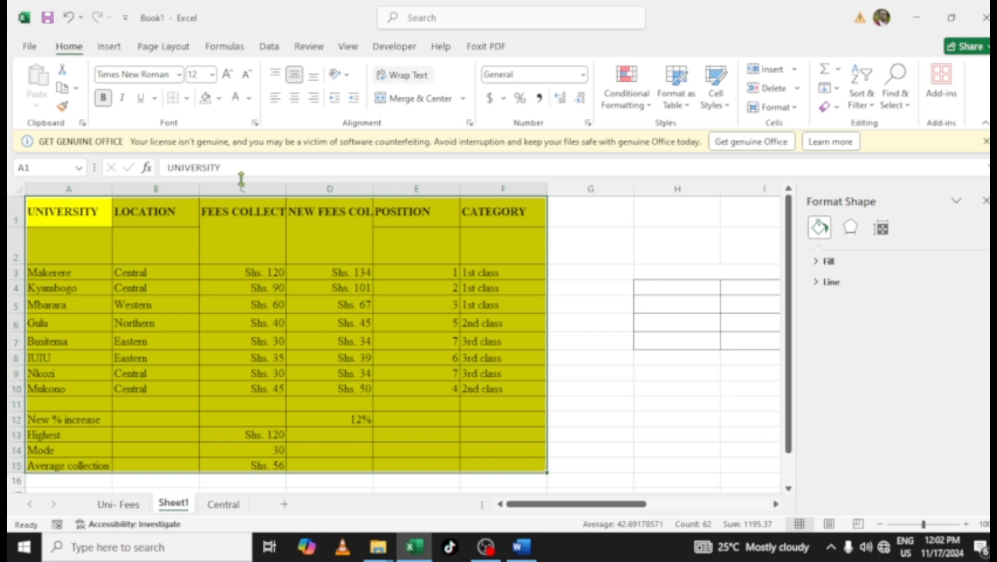
left_click(171, 245)
left_click(223, 245)
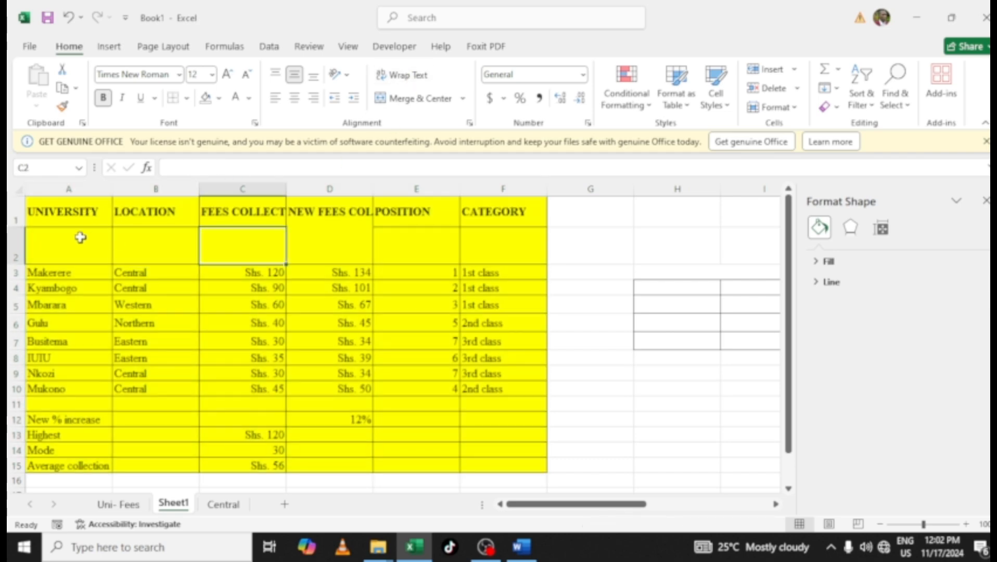
Copy the data rows A3:F15 and paste them at A2 to close the blank second row
left_click(11, 245)
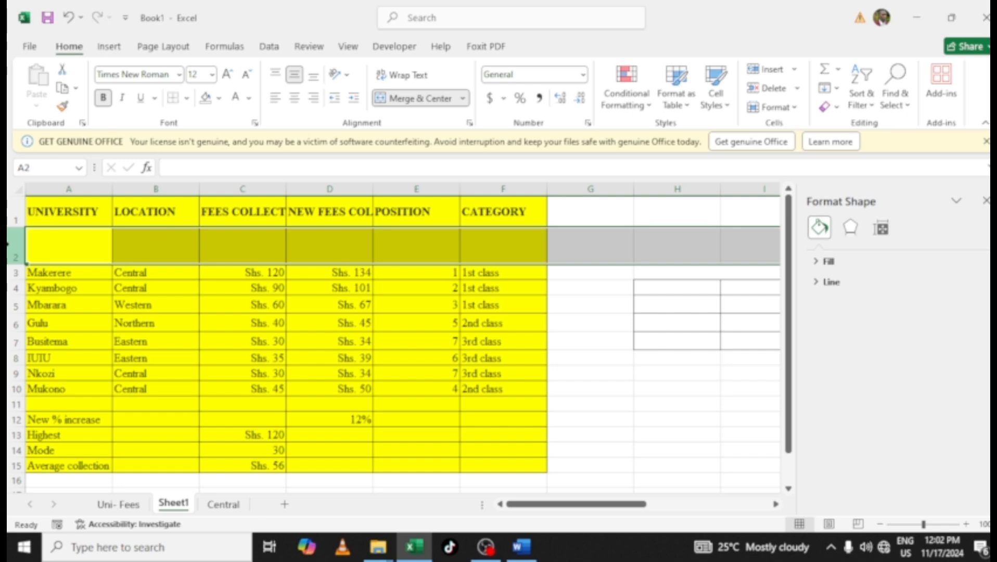
left_click_drag(52, 249, 496, 251)
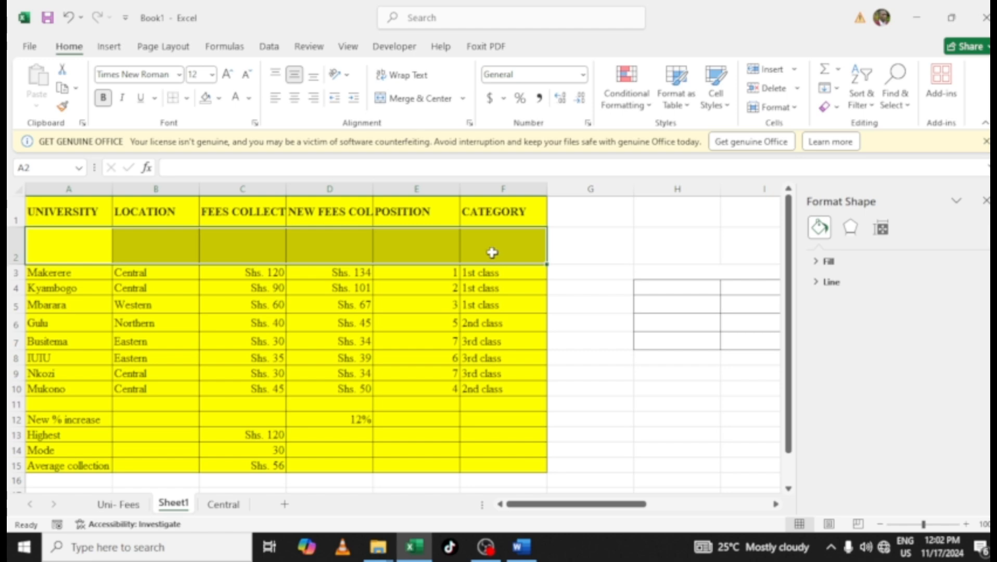
left_click_drag(54, 275, 494, 468)
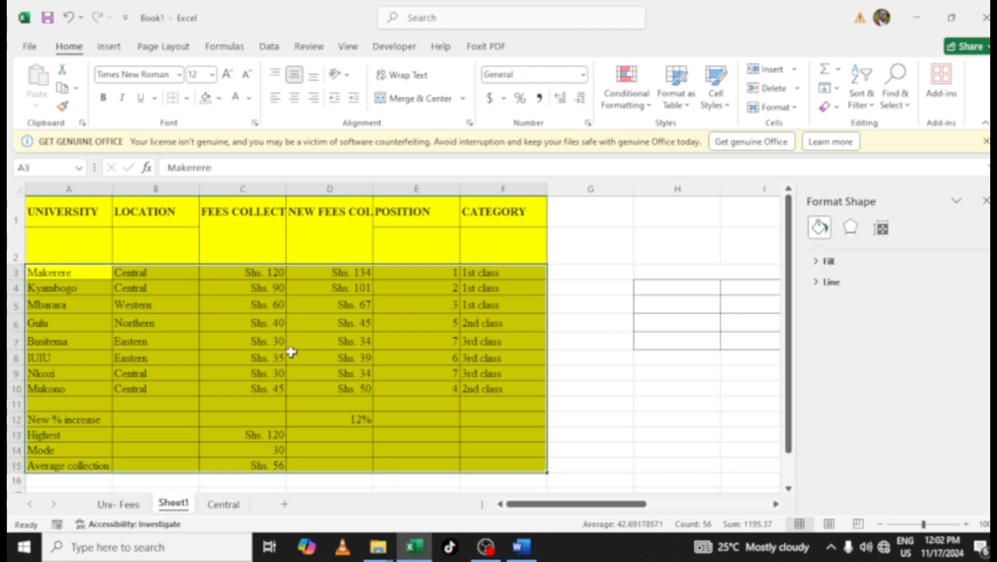
key("ctrl+c")
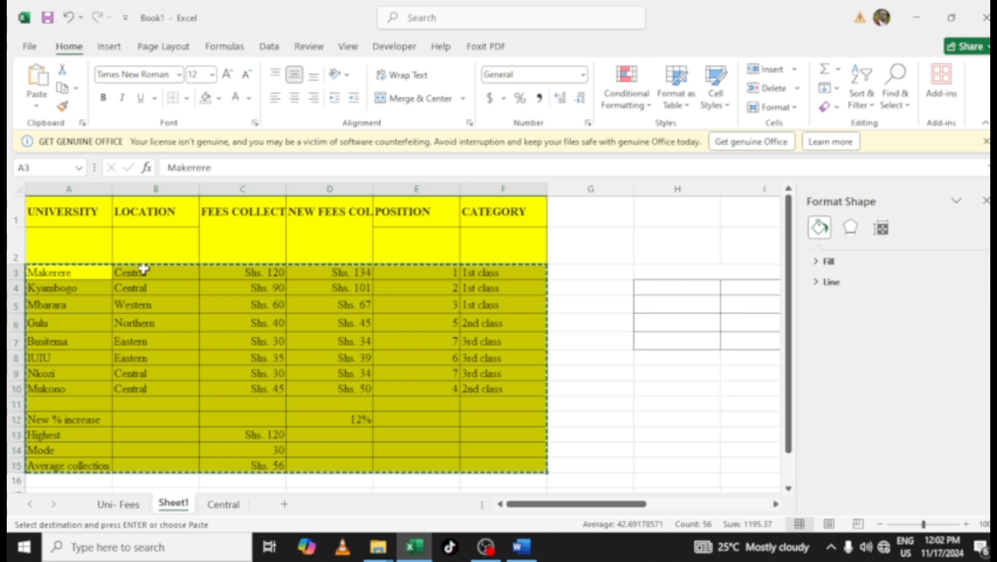
left_click(62, 256)
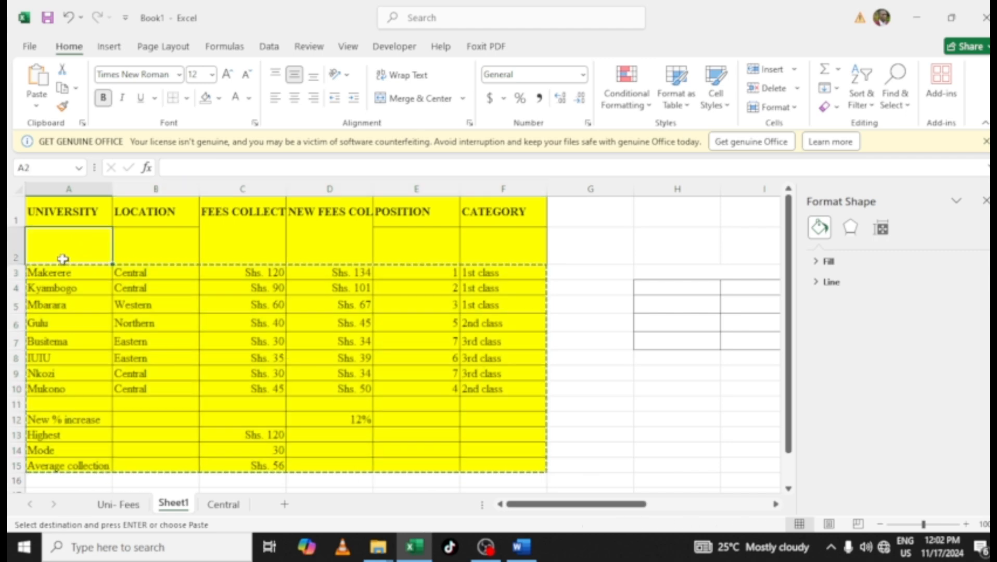
key("Return")
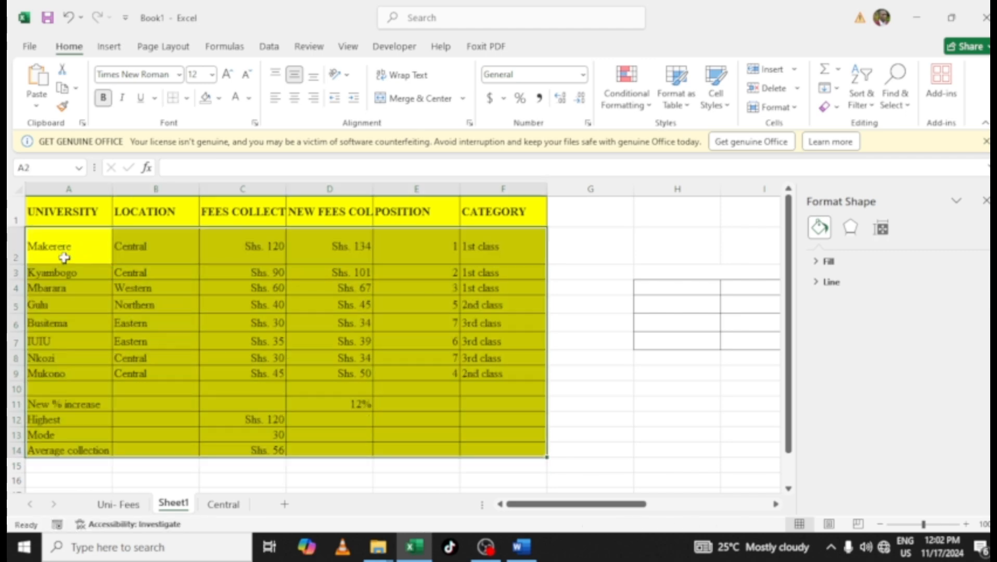
Select the whole sheet and autofit all column widths
left_click(12, 188)
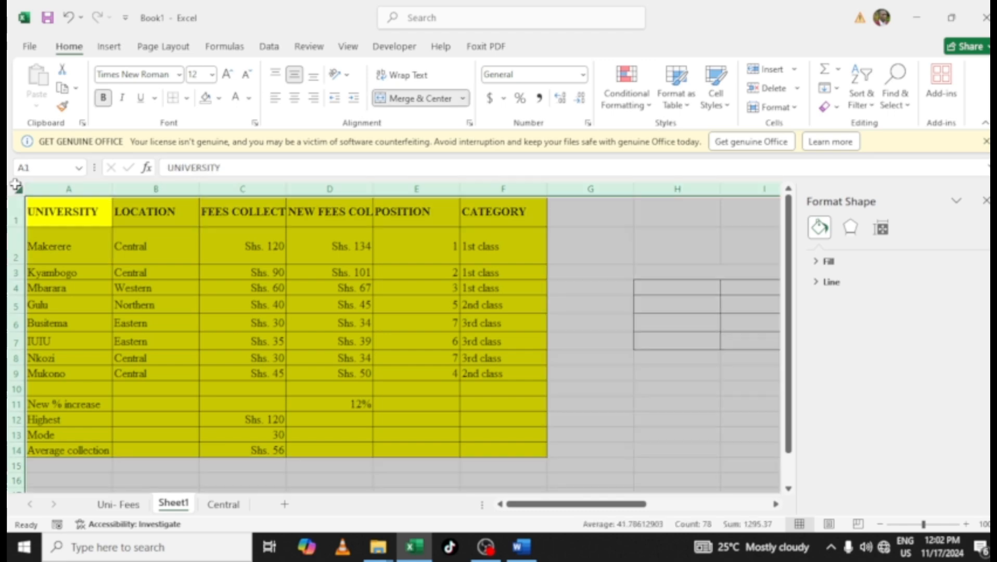
double_click(116, 189)
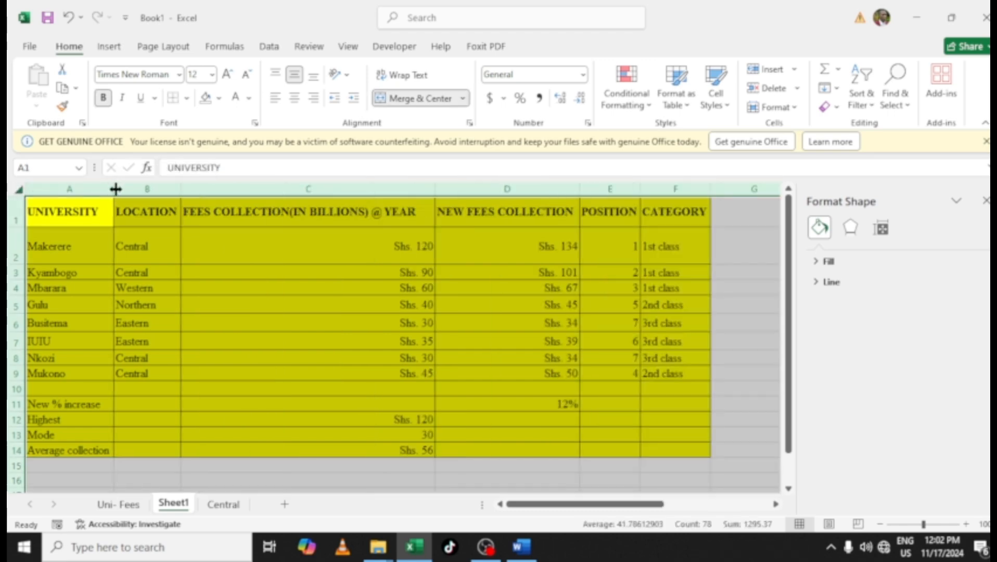
left_click(327, 340)
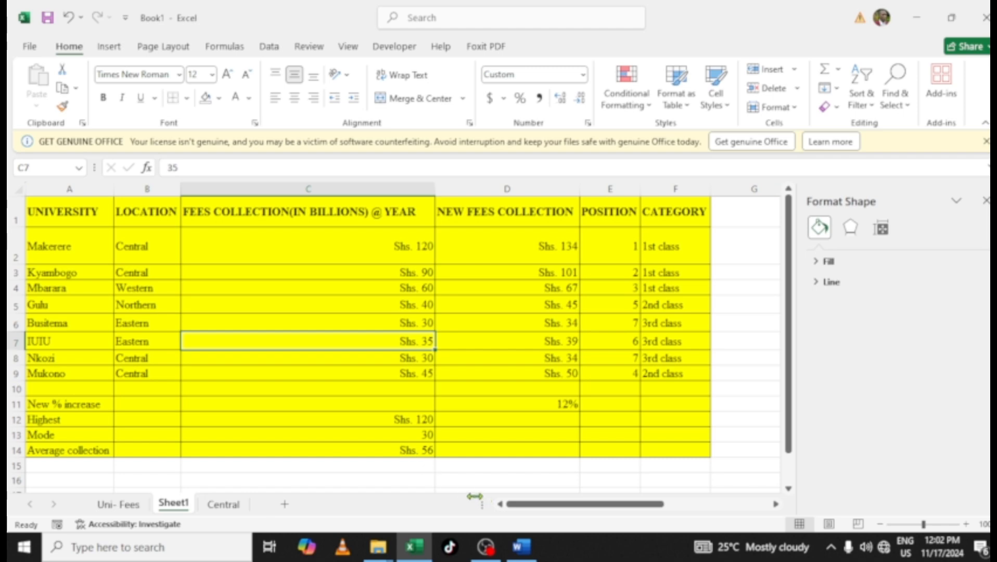
Delete columns J through O containing the old copied headers and criteria
left_click_drag(522, 510, 671, 494)
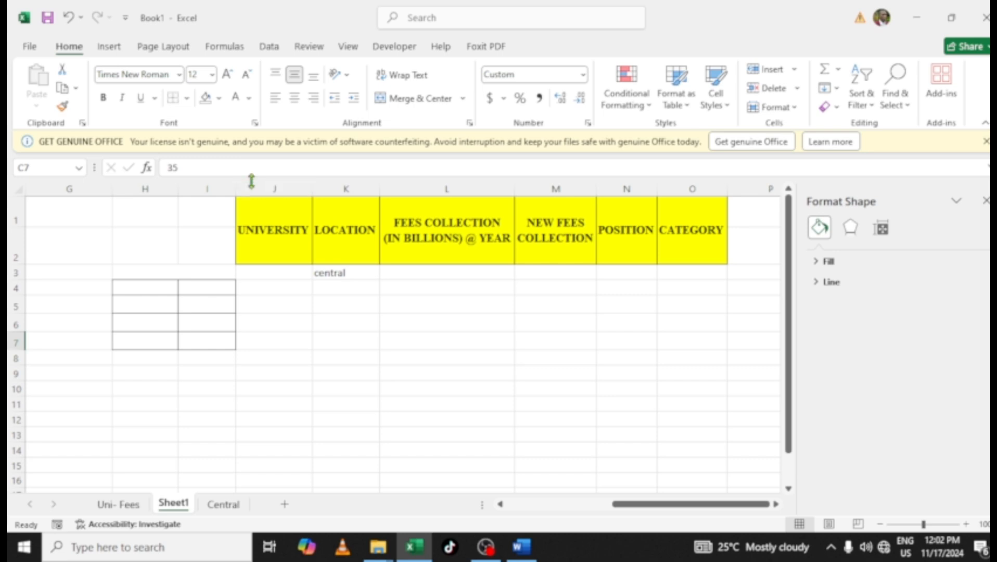
left_click_drag(252, 186, 707, 181)
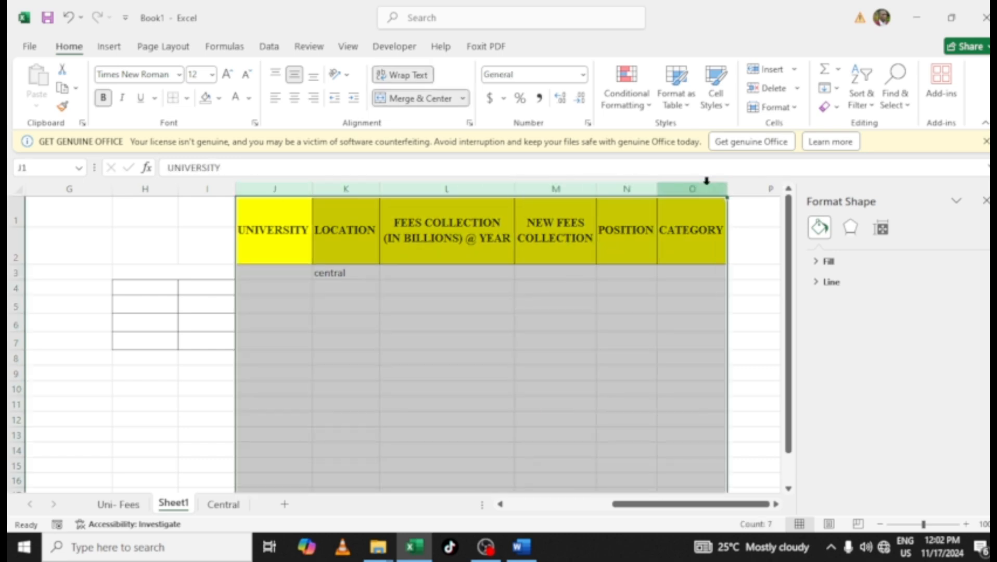
key("ctrl+minus")
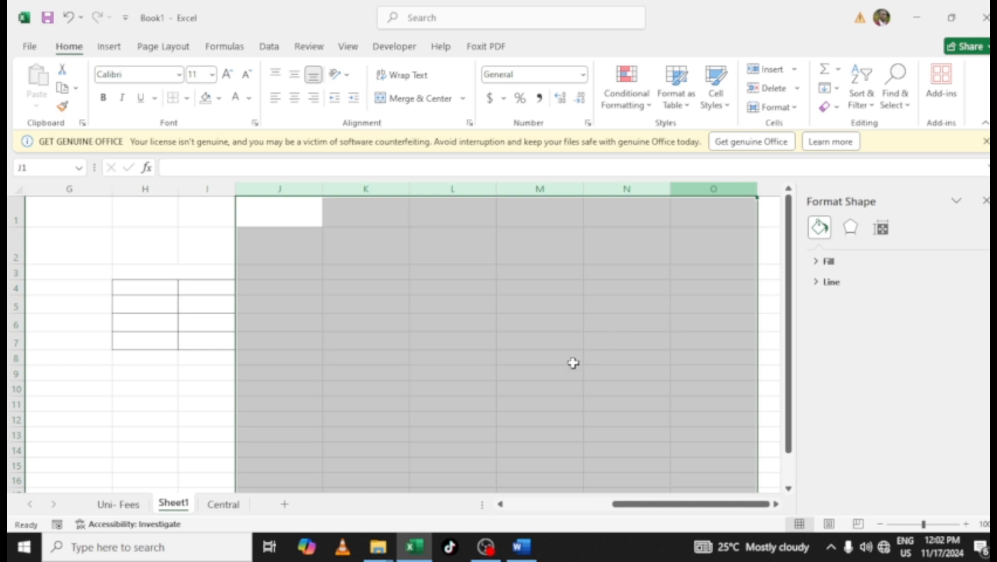
left_click_drag(674, 509, 533, 512)
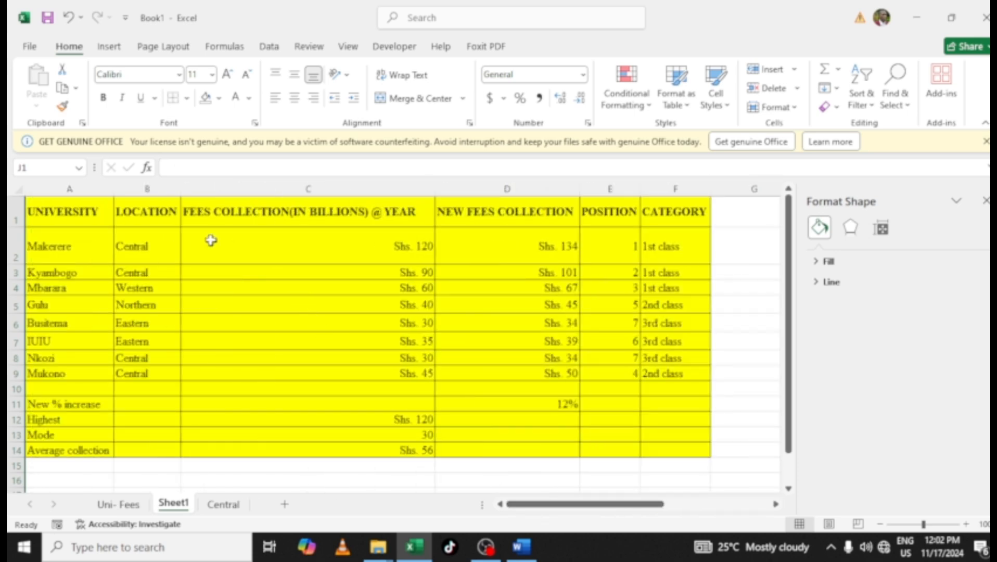
Copy the header row A1:F1 and paste it at J1 as a criteria range
left_click_drag(56, 210, 318, 199)
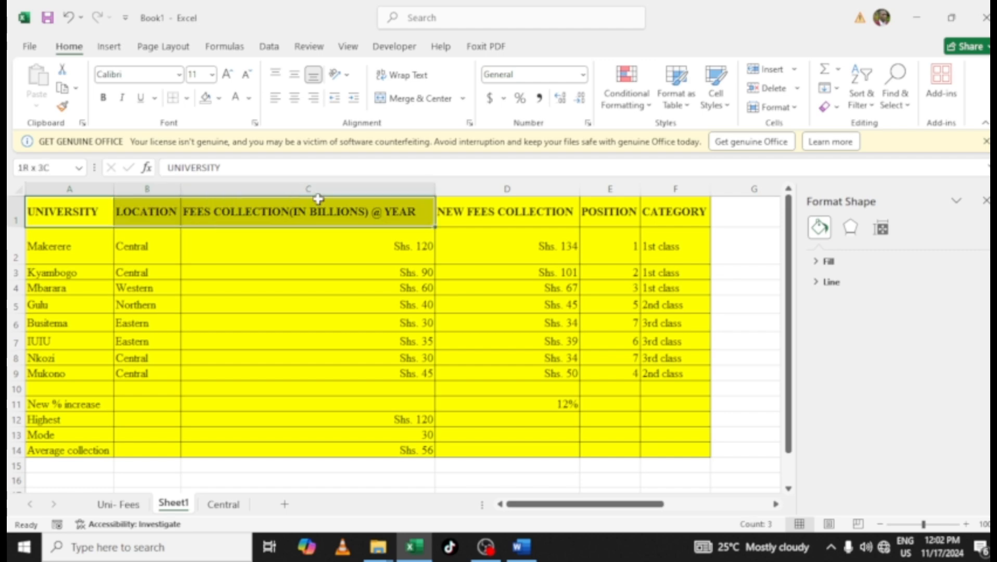
left_click_drag(448, 196, 544, 204)
left_click_drag(644, 205, 653, 206)
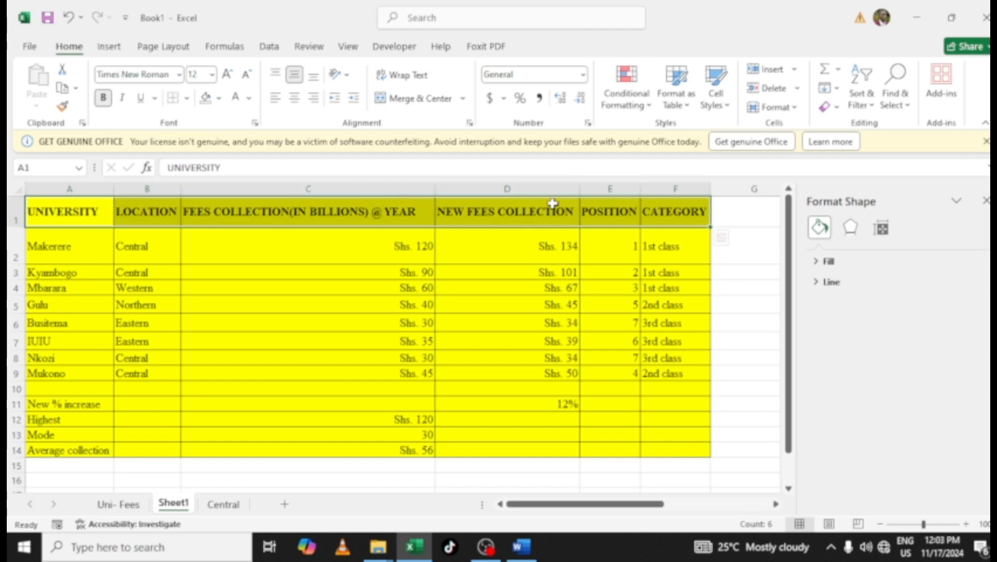
key("ctrl+c")
left_click_drag(615, 506, 725, 501)
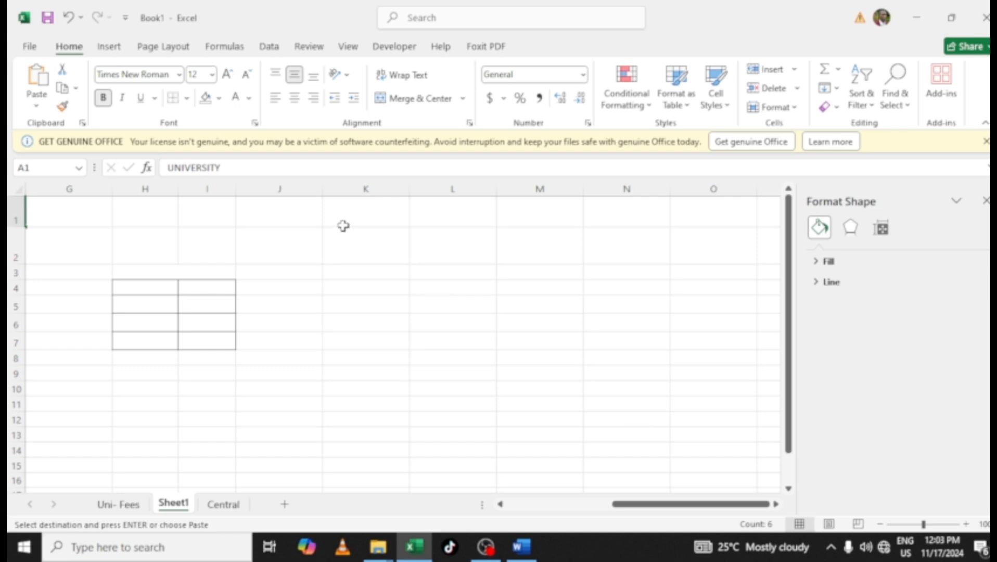
left_click(284, 216)
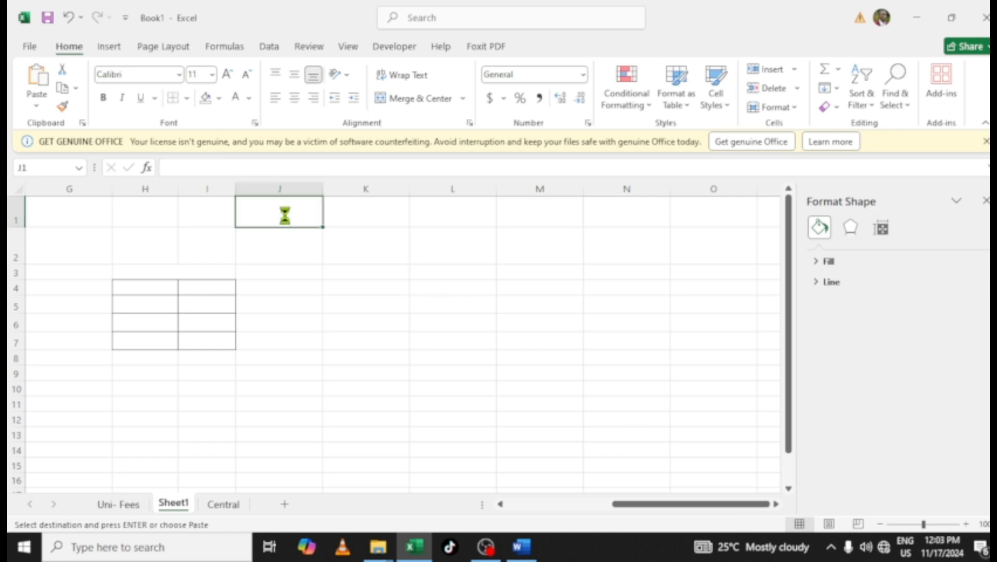
Copy the Central location from B2 into K2 as the filter criterion under LOCATION
left_click(347, 244)
left_click_drag(645, 503, 539, 502)
left_click(144, 252)
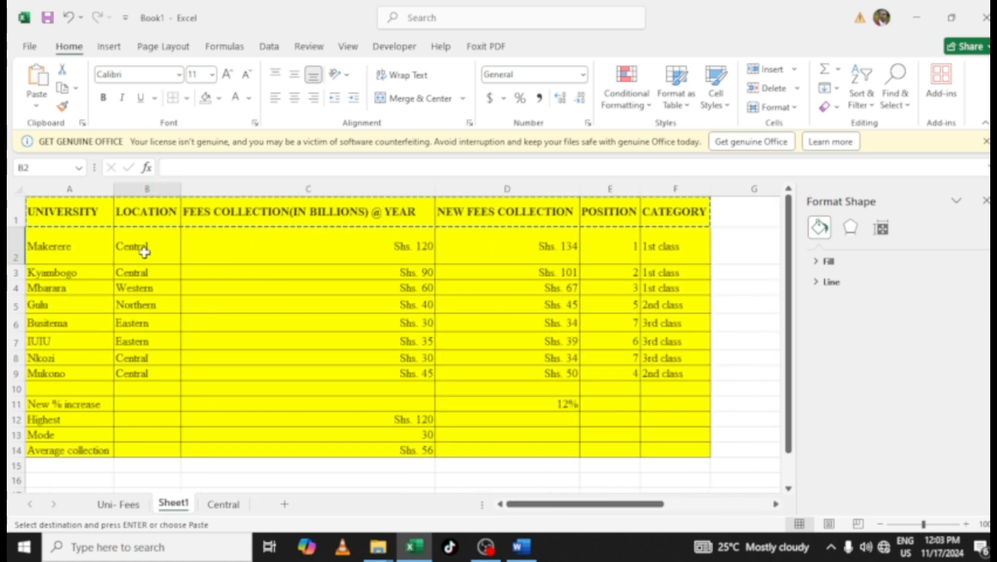
key("Escape")
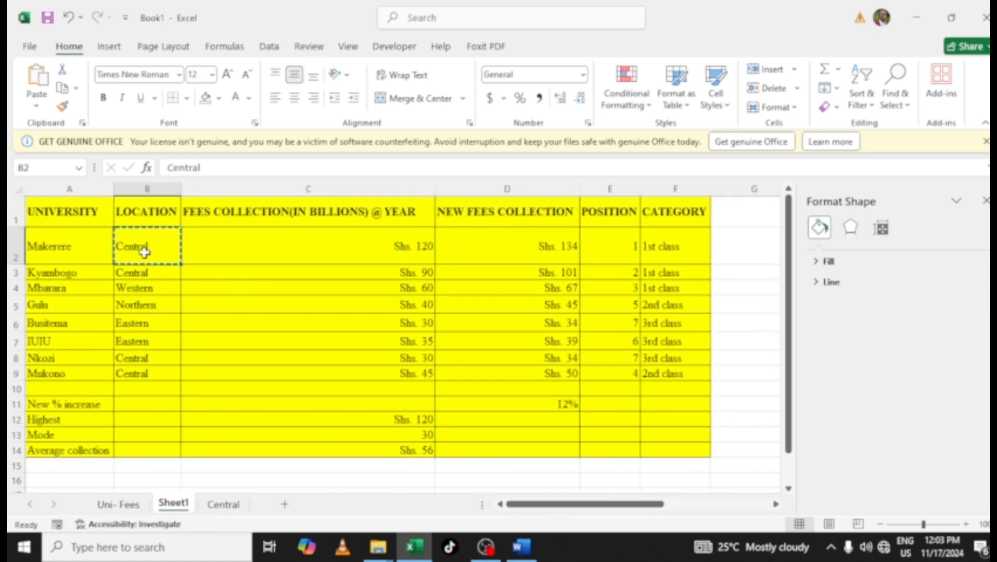
key("ctrl+c")
left_click_drag(541, 504, 722, 502)
left_click(363, 238)
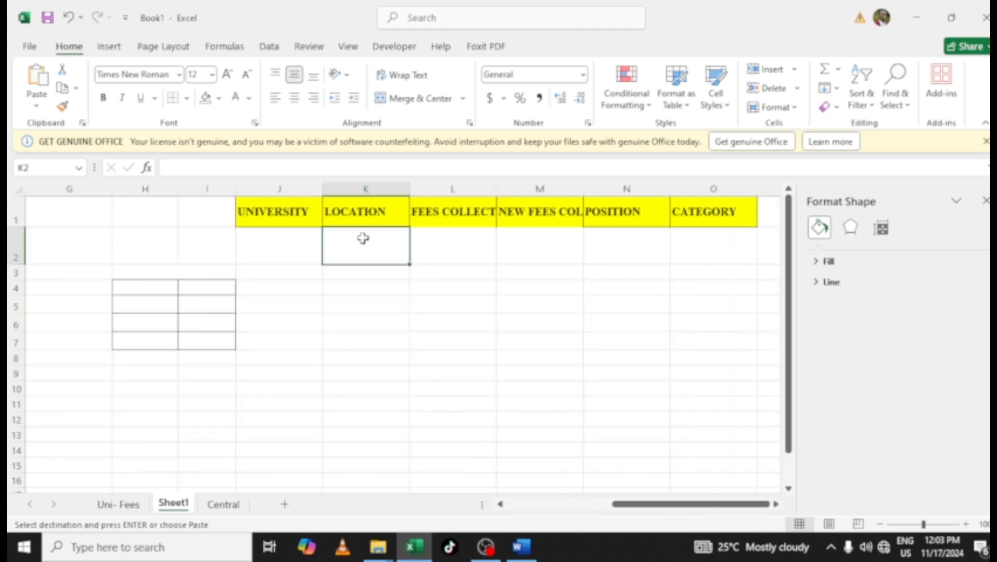
key("ctrl+v")
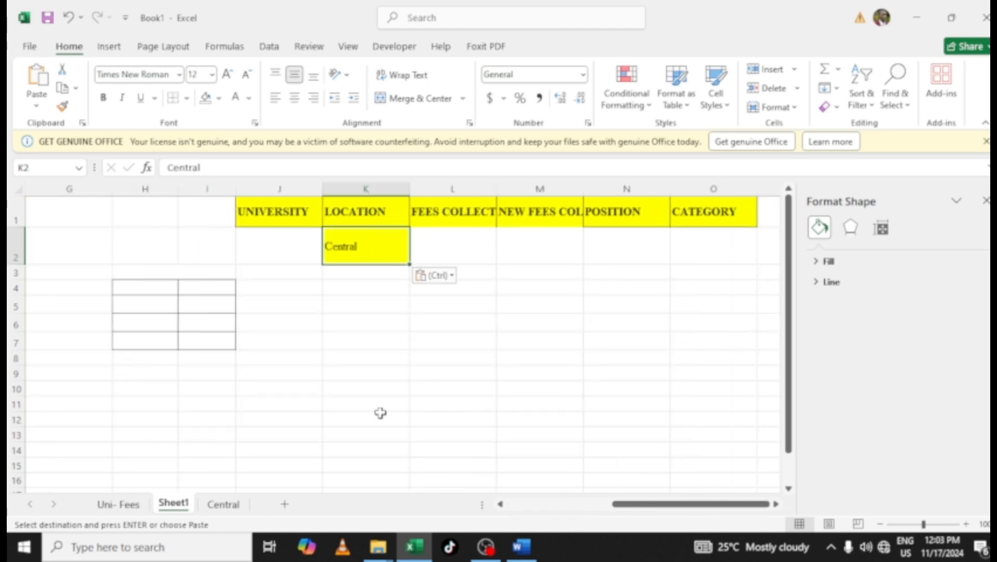
left_click(407, 422)
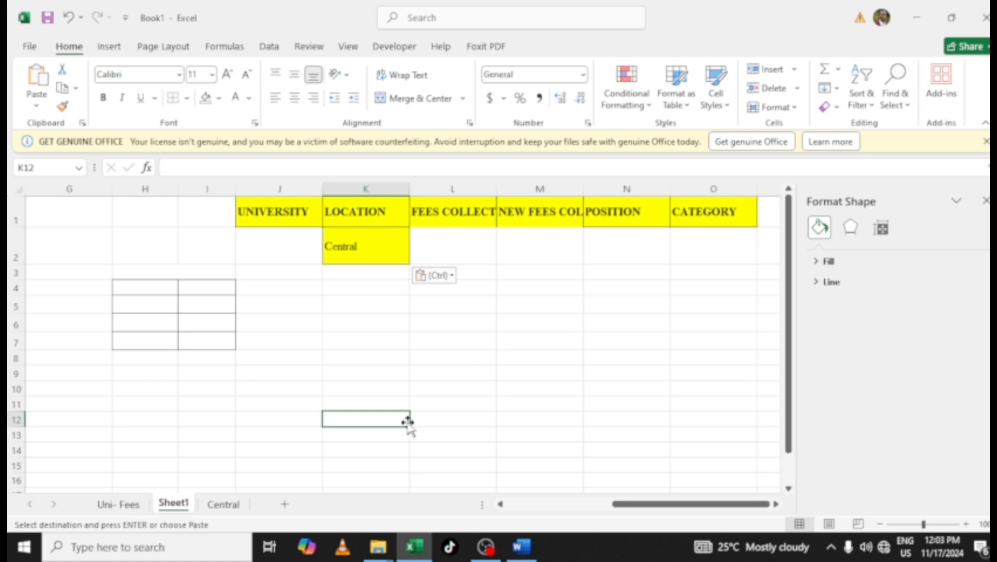
key("Escape")
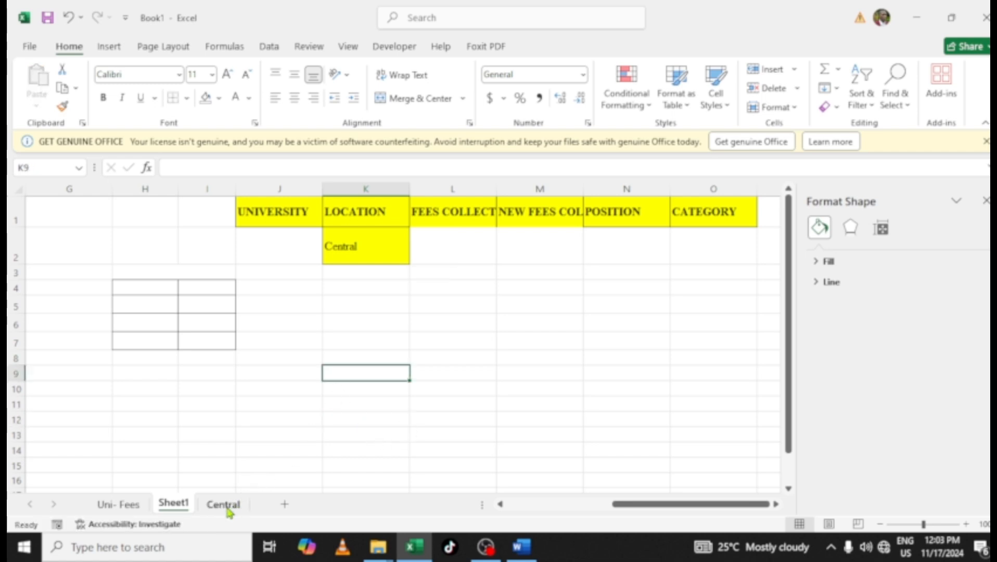
Try to run an Advanced Filter from the Central sheet using list range Sheet1!$A$1:$F$14 and criteria Sheet1!$J$1:$O$2
left_click(225, 505)
left_click(198, 275)
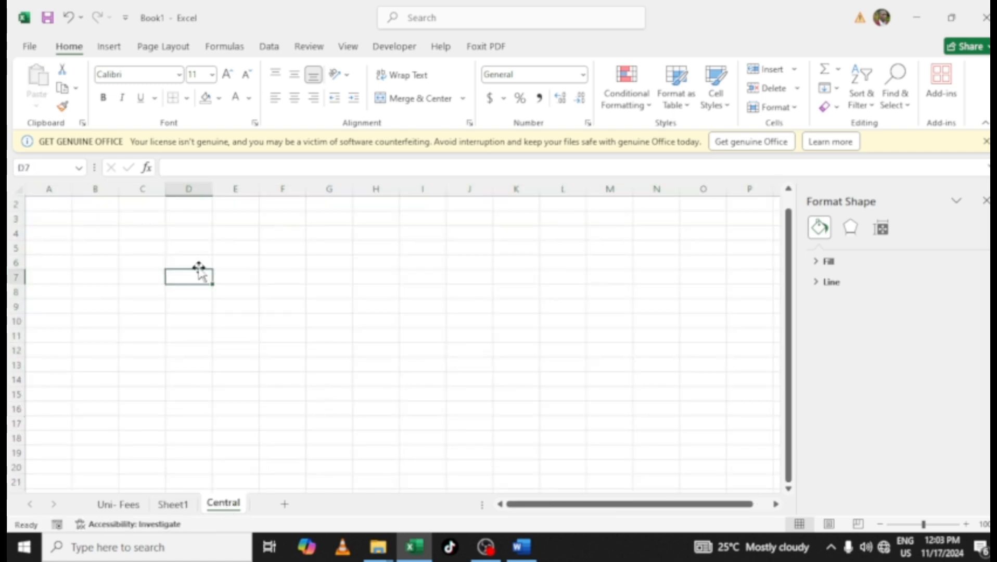
left_click(270, 48)
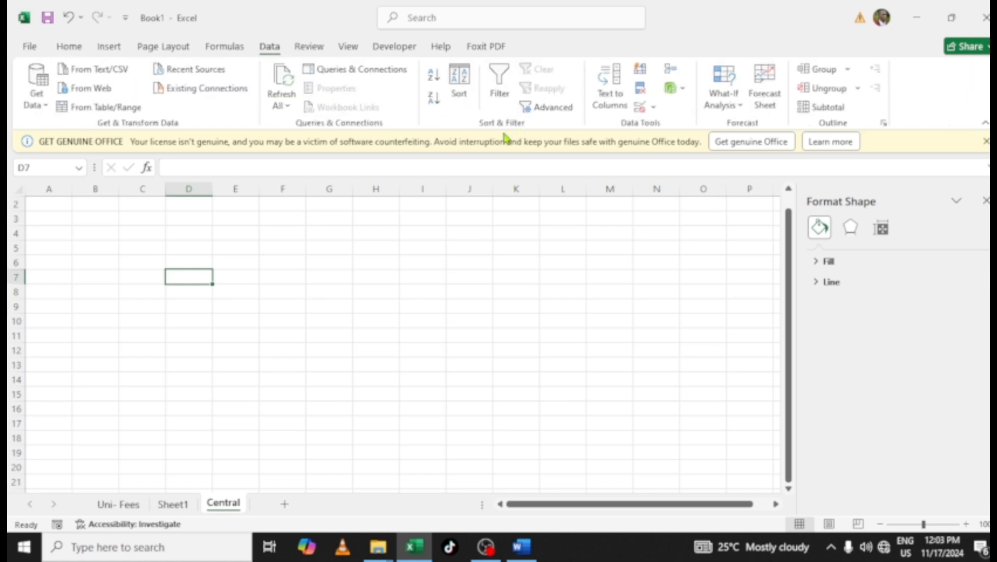
left_click(549, 109)
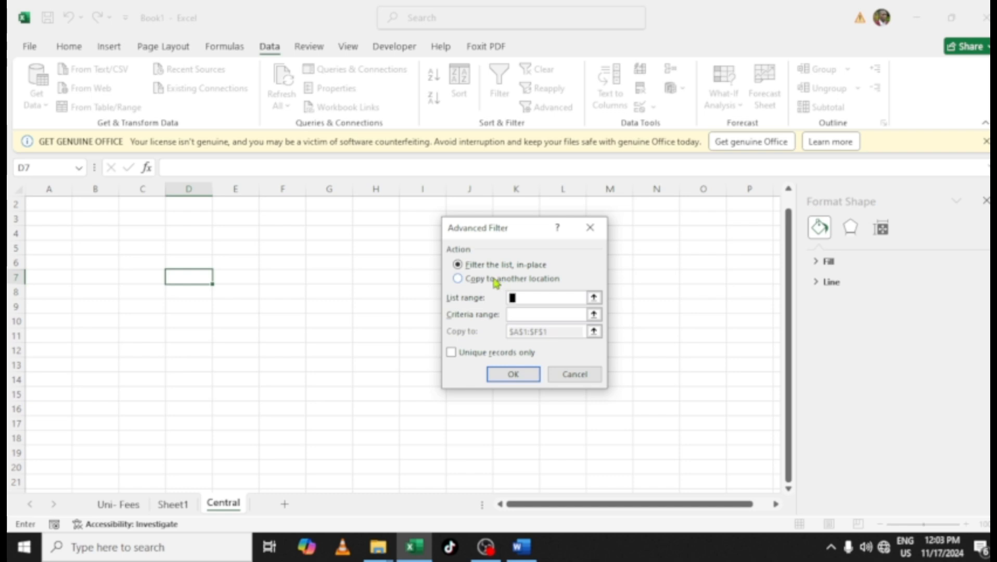
left_click(493, 281)
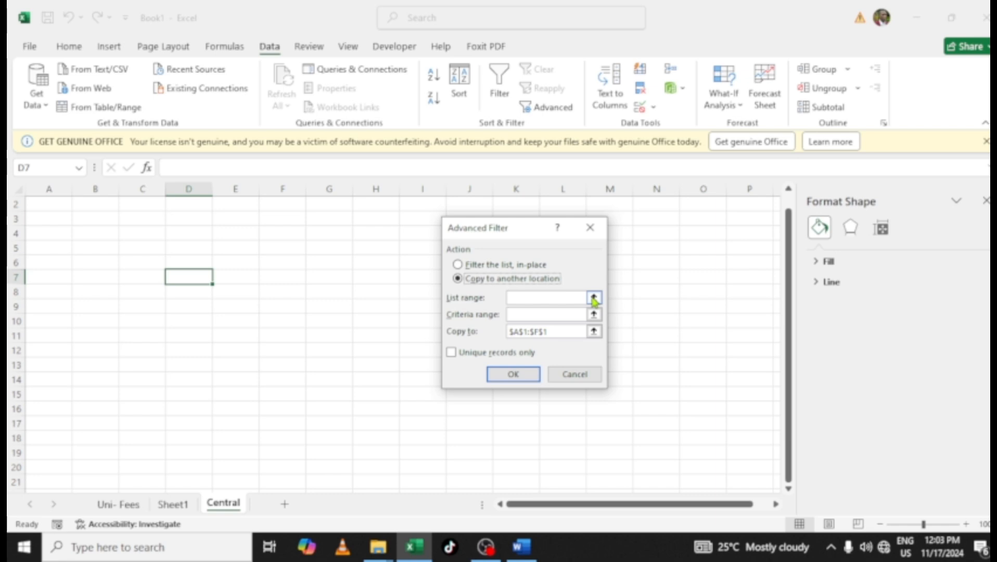
left_click(594, 299)
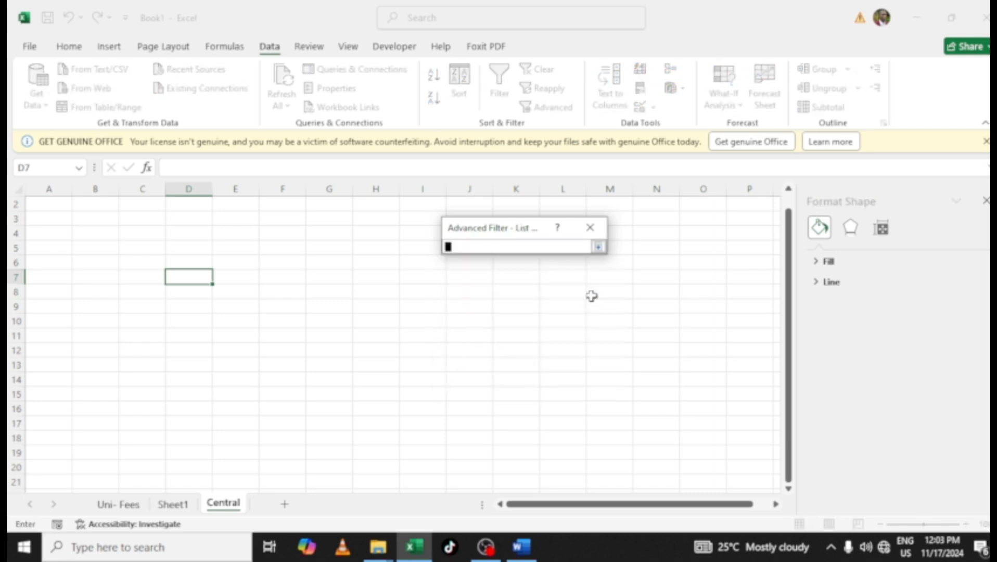
left_click(173, 504)
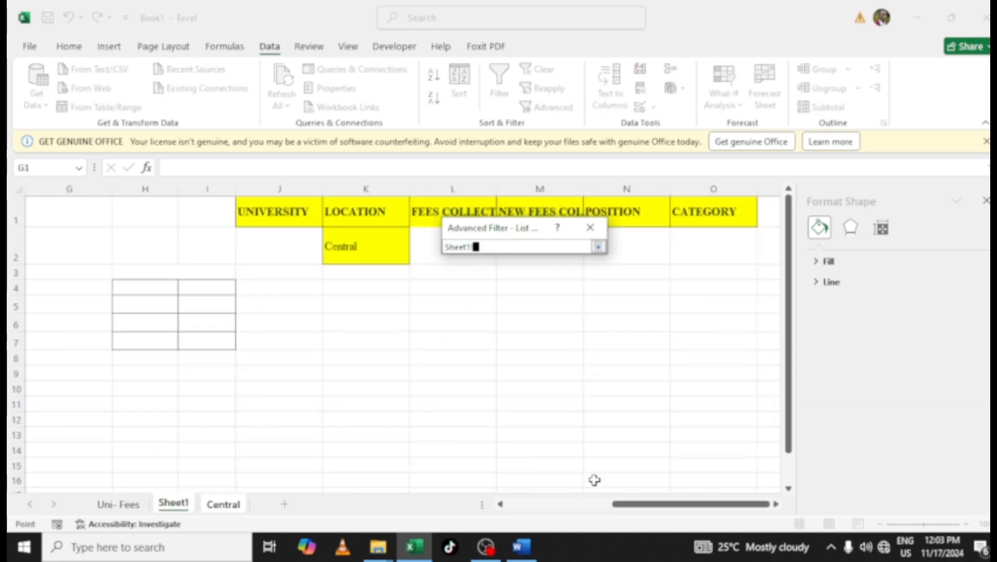
left_click_drag(666, 505, 517, 507)
left_click_drag(47, 215, 682, 447)
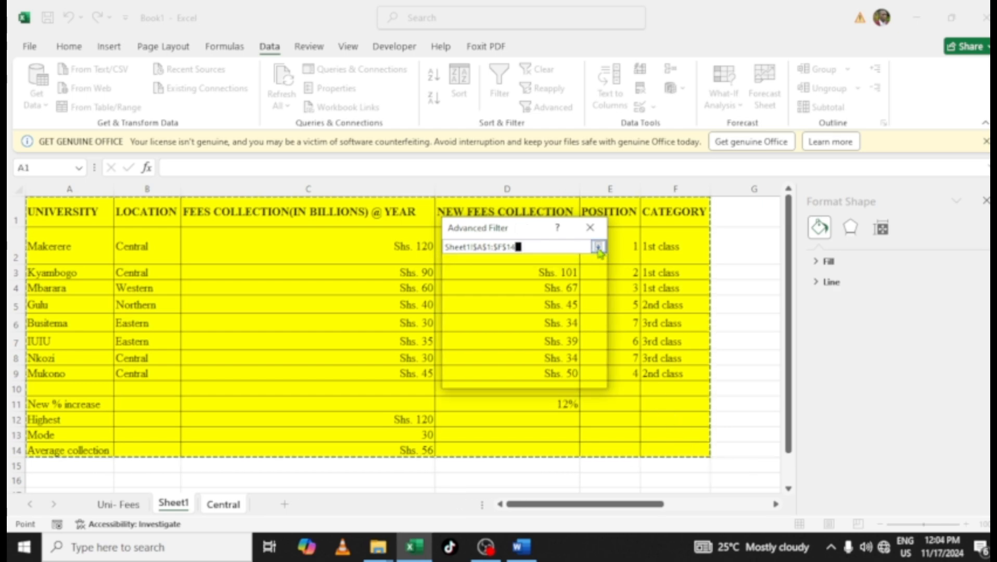
left_click(599, 247)
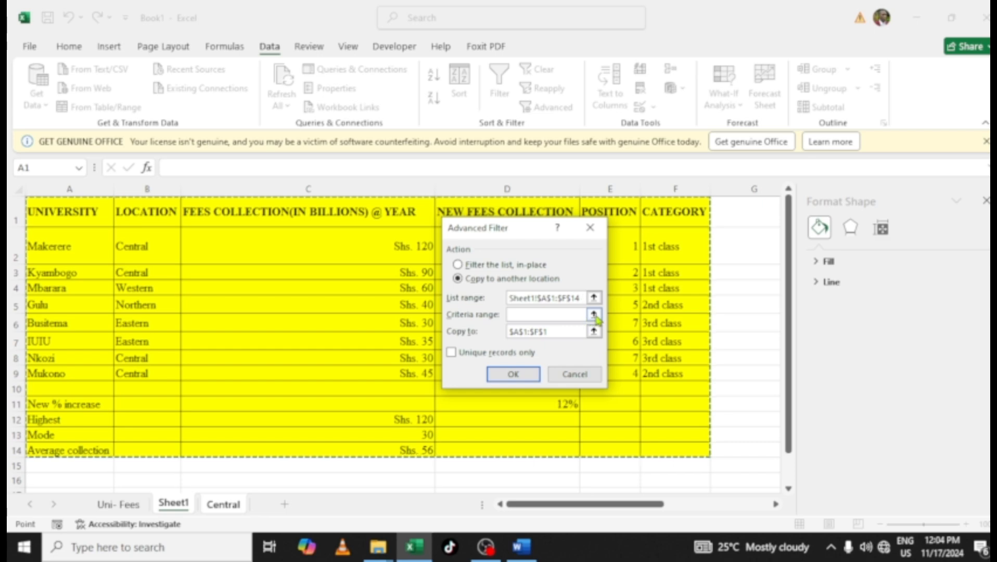
left_click(578, 314)
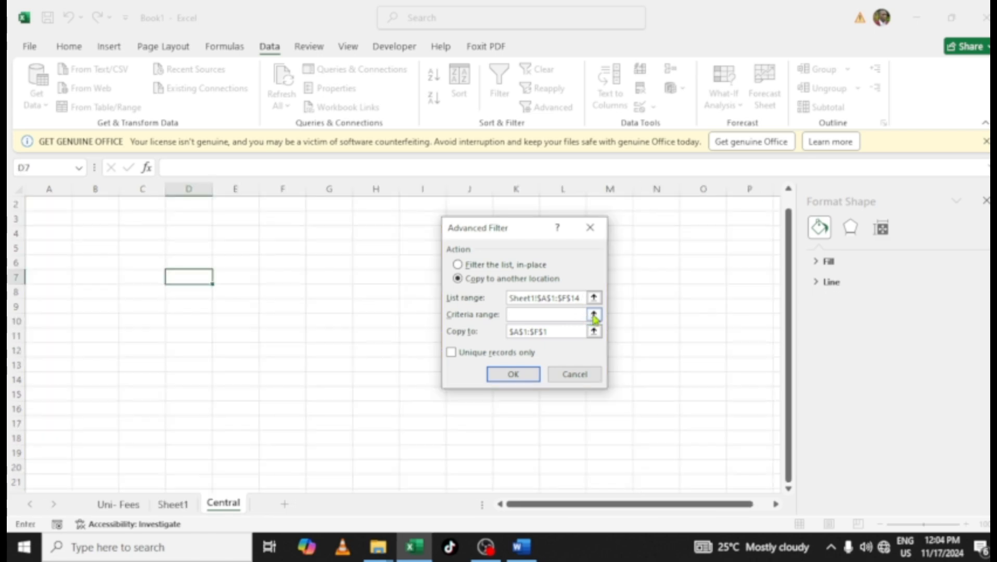
left_click(593, 315)
left_click(173, 504)
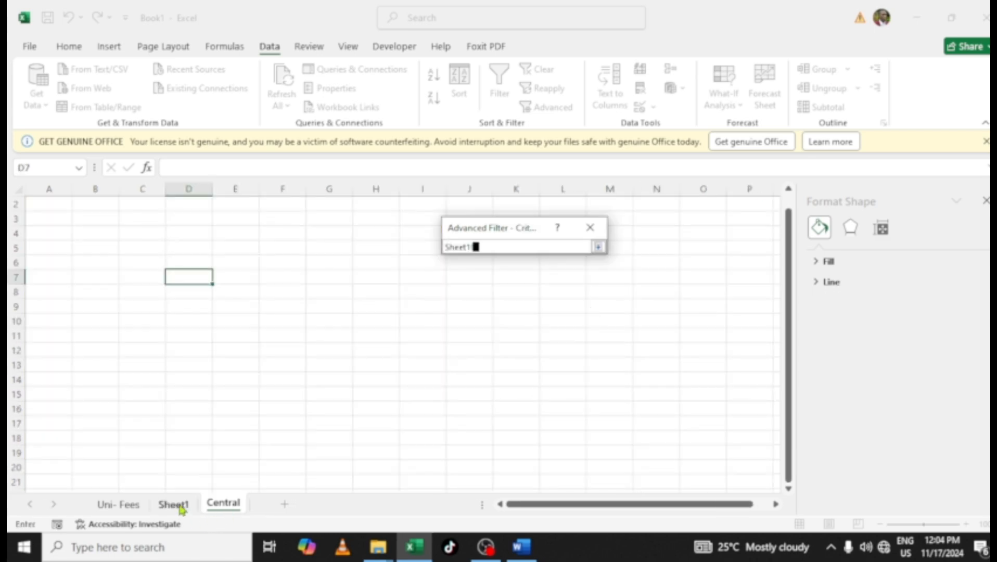
left_click_drag(575, 505, 680, 509)
left_click_drag(279, 204, 719, 251)
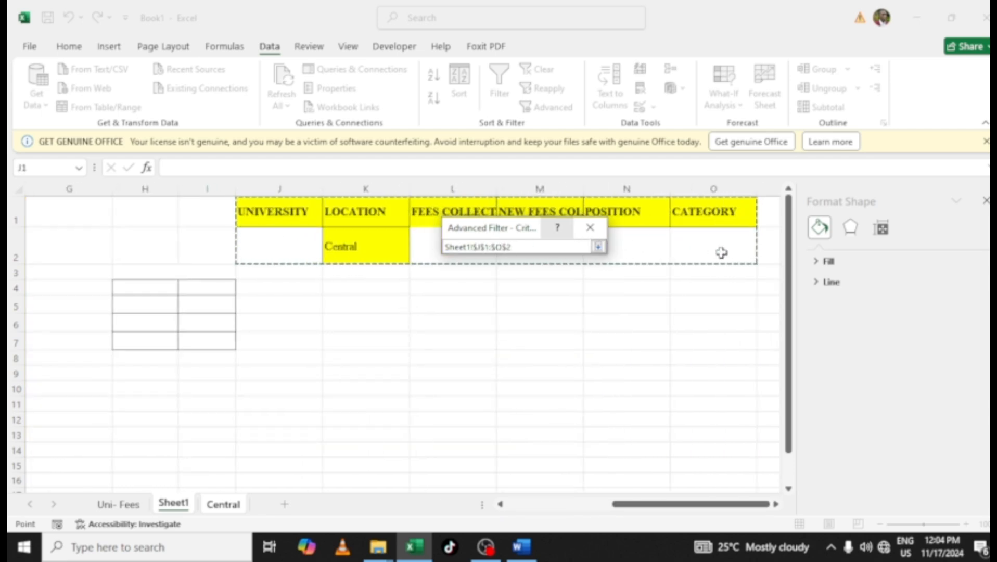
left_click(599, 246)
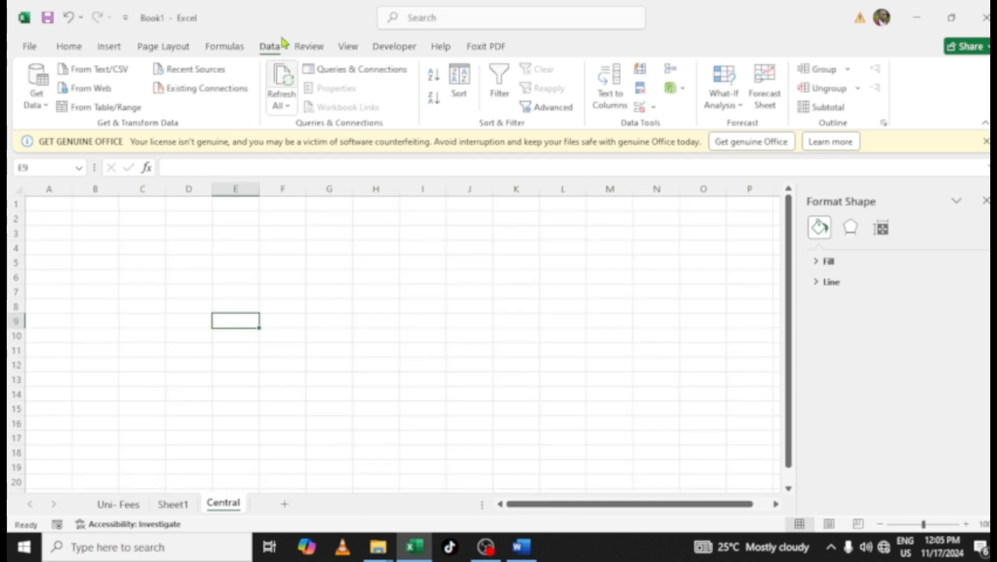
Open Advanced Filter on the Central sheet, choose copy to another location, and set the list range to Sheet1!$A$1:$F$14
left_click(553, 106)
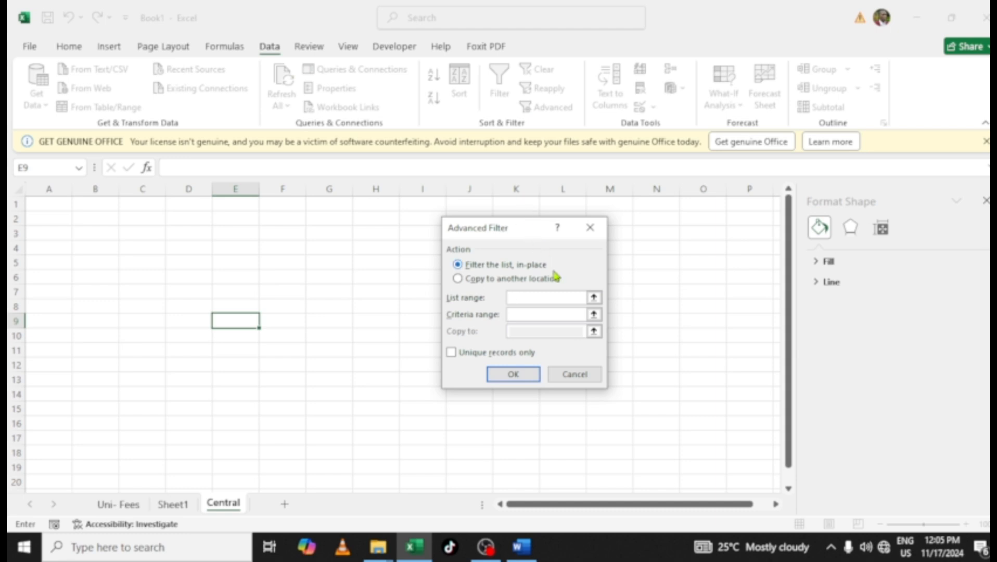
left_click(501, 280)
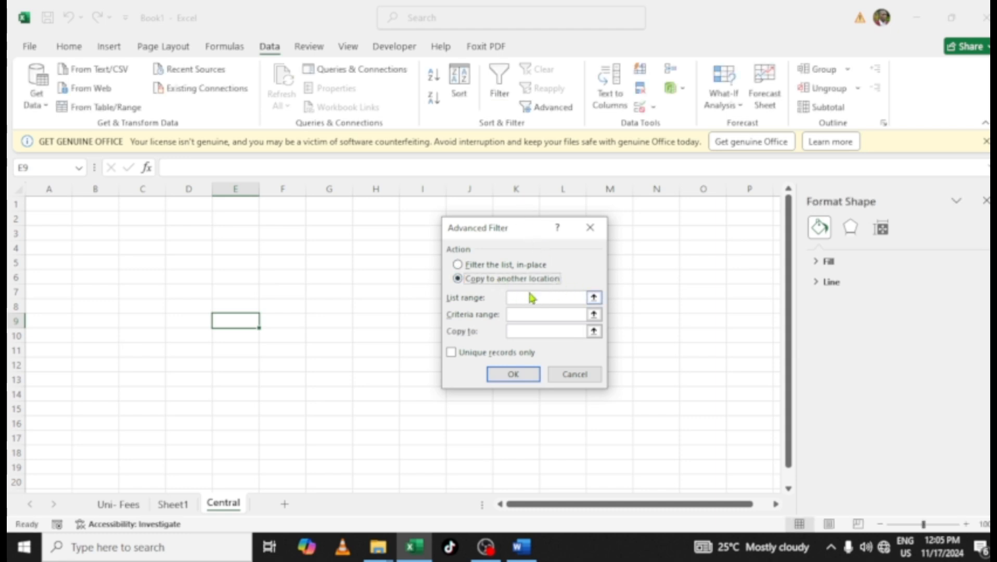
left_click(594, 299)
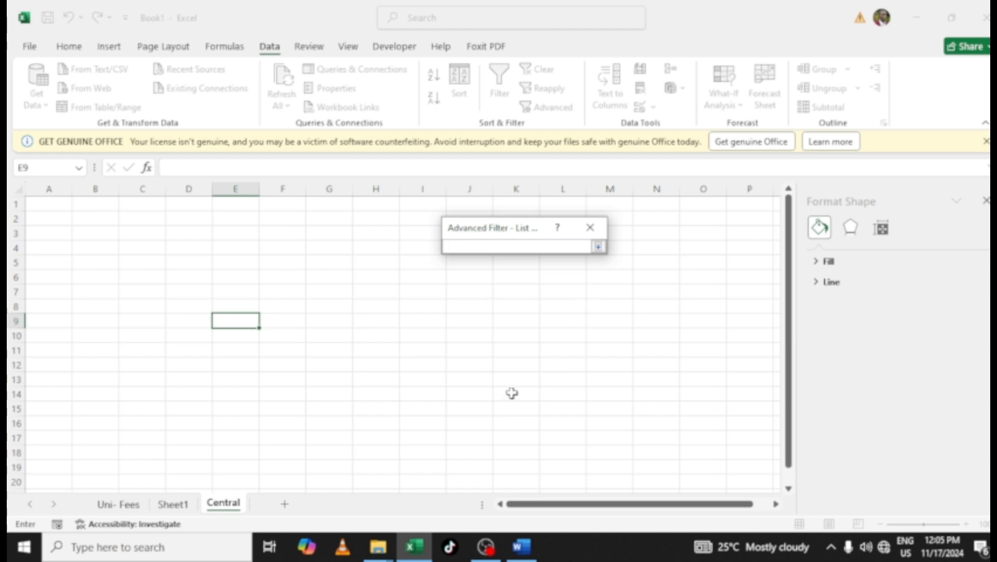
left_click(173, 503)
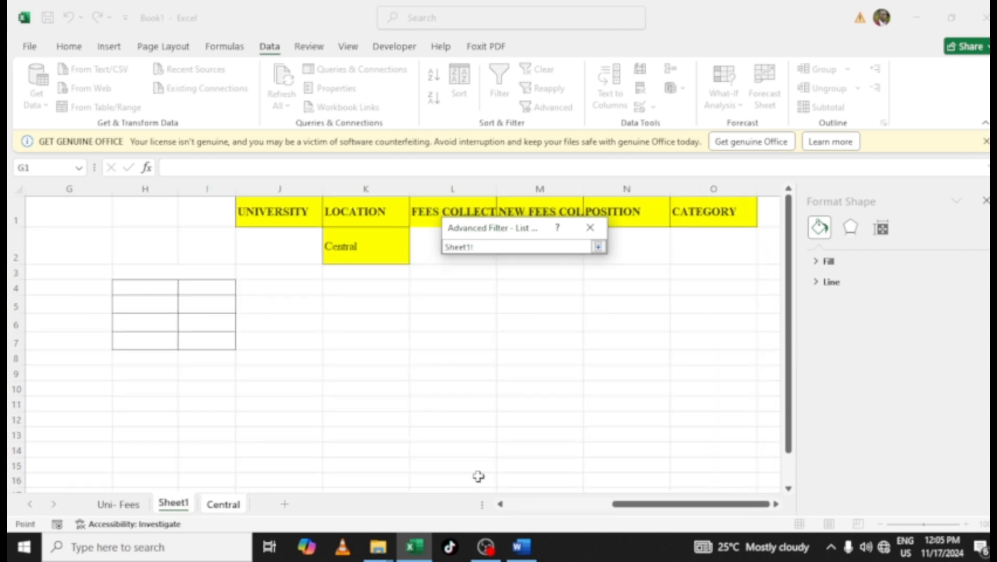
left_click_drag(634, 505, 508, 513)
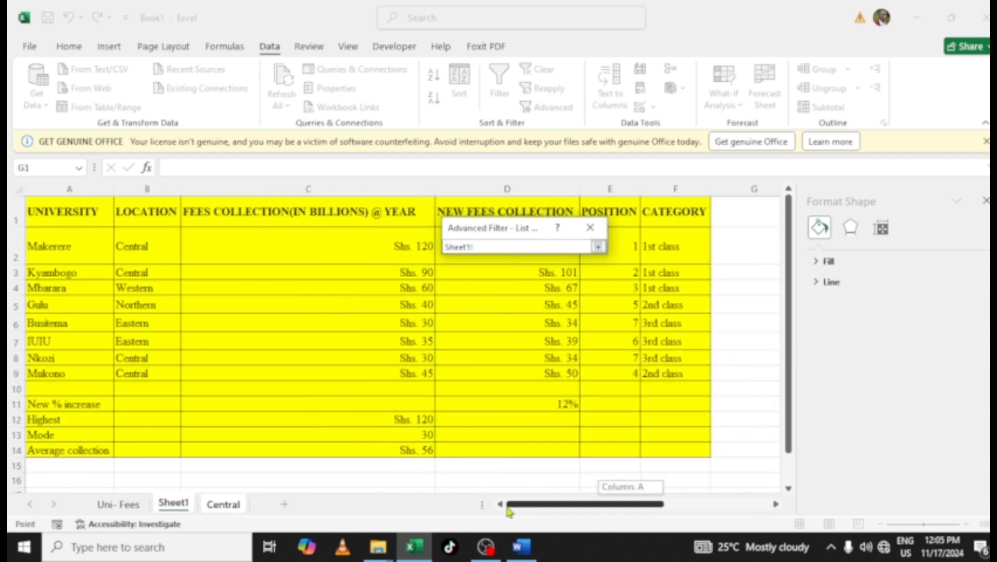
left_click_drag(57, 207, 690, 464)
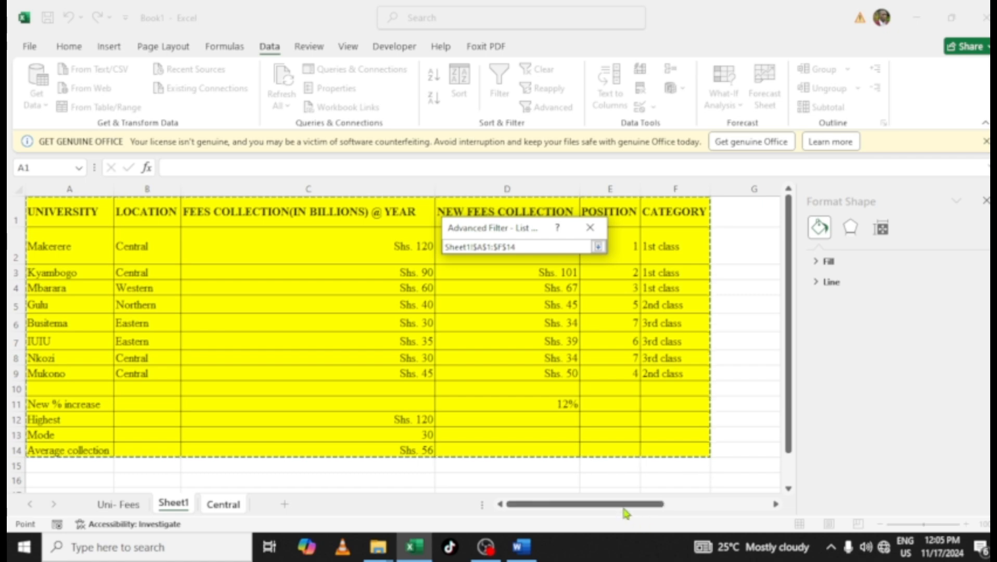
left_click(597, 247)
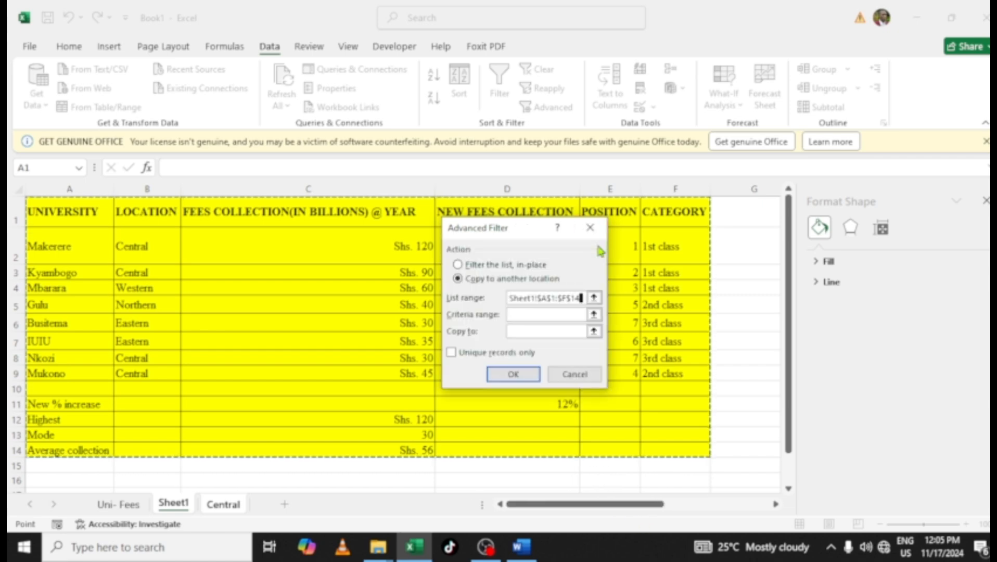
Set the criteria range to Sheet1!$J$1:$O$2 and the copy destination to Central!$A$1, then run the filter
left_click(567, 314)
key("ctrl+Page_Down")
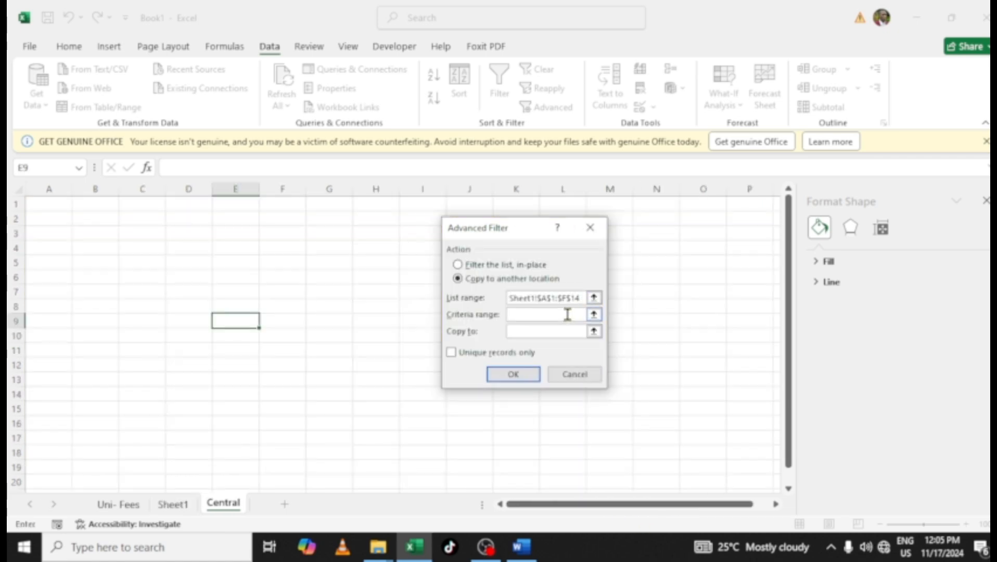
left_click(593, 314)
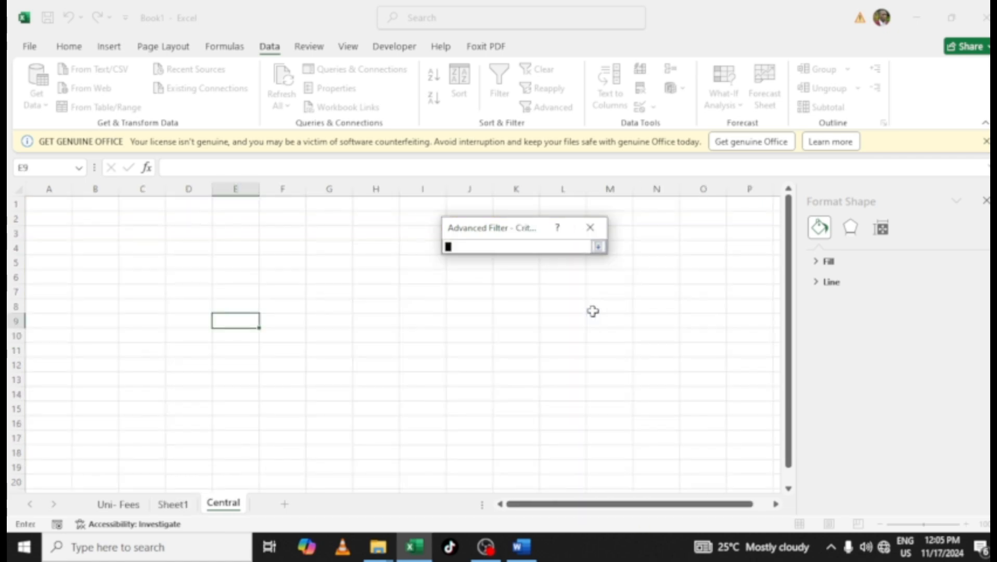
left_click(172, 504)
left_click_drag(534, 504, 690, 506)
left_click_drag(260, 213, 737, 240)
left_click(598, 247)
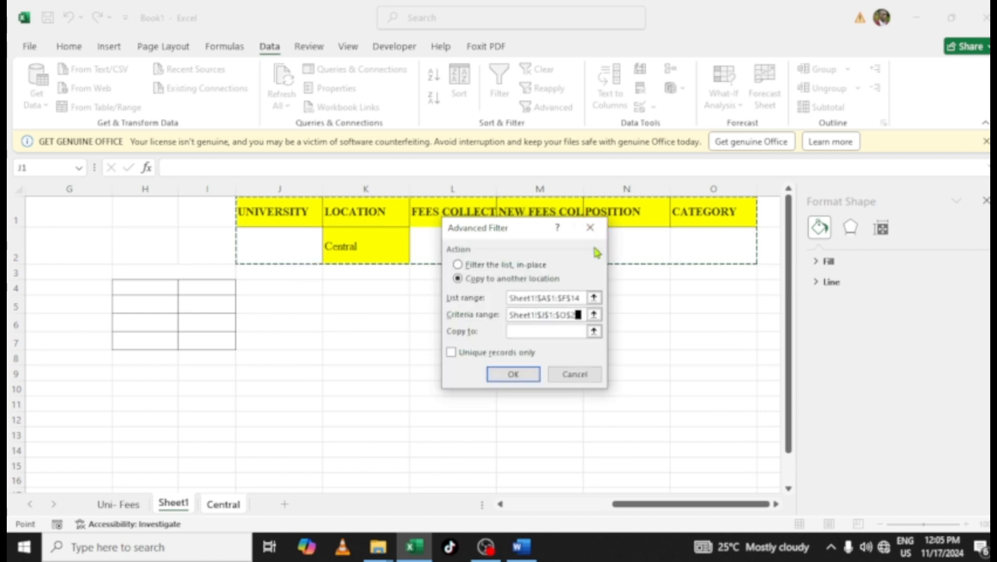
left_click(523, 331)
key("ctrl+Page_Down")
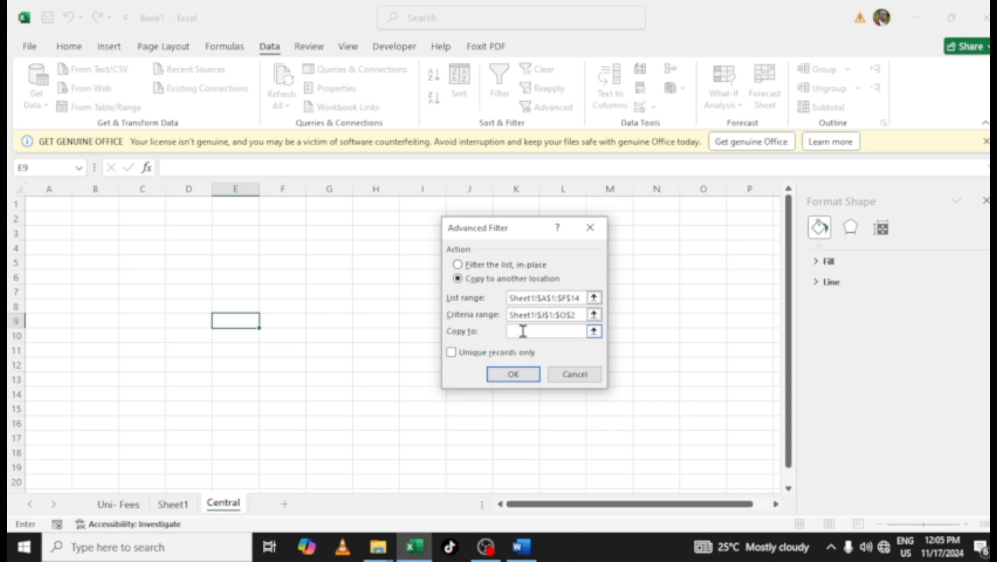
left_click(46, 203)
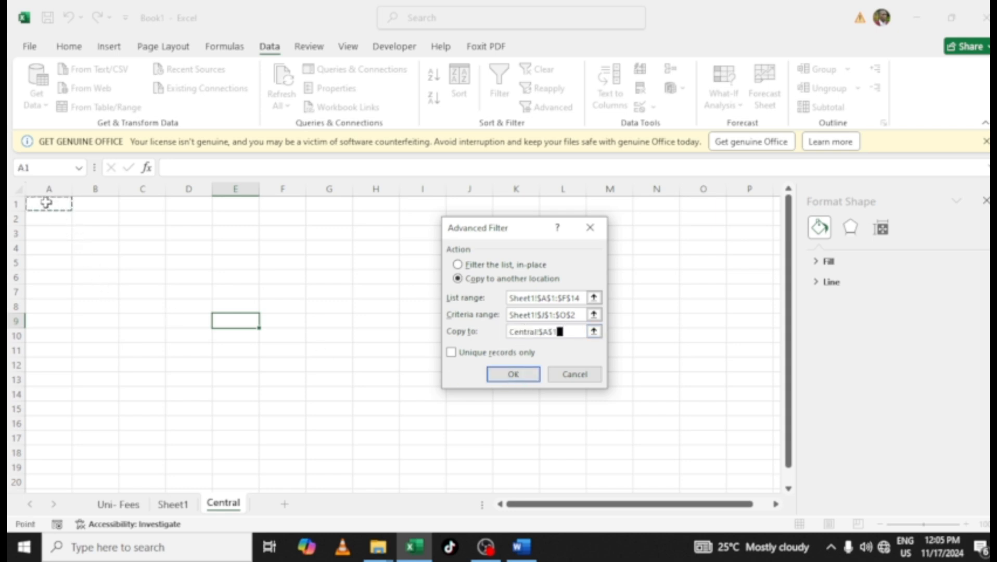
left_click(518, 372)
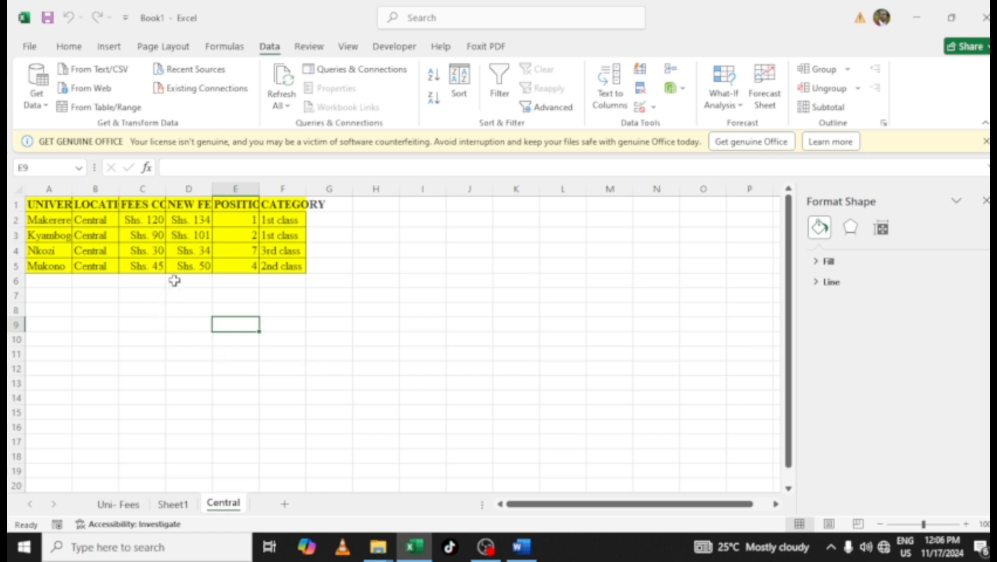
Select the whole Central sheet and autofit all column widths
left_click(22, 188)
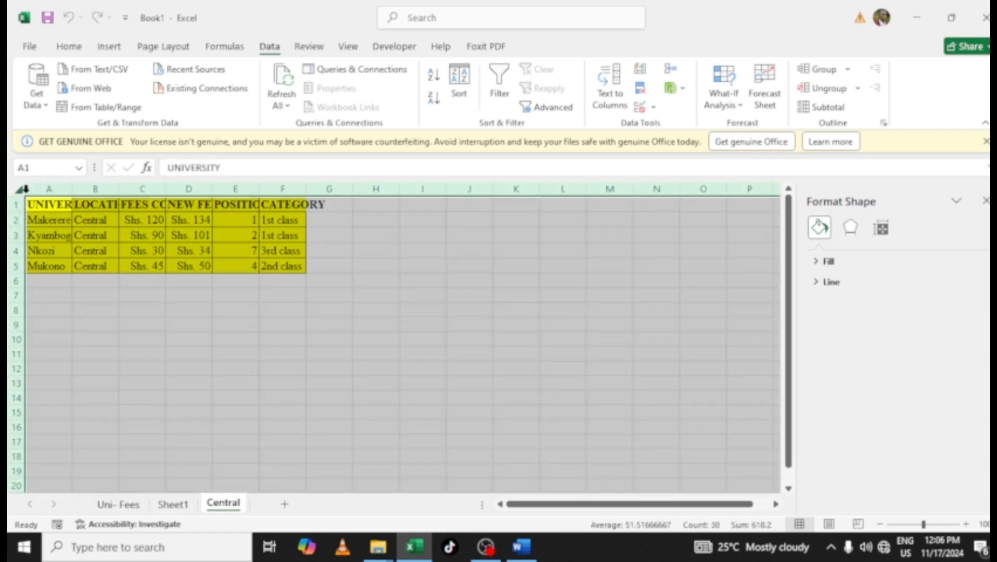
double_click(73, 189)
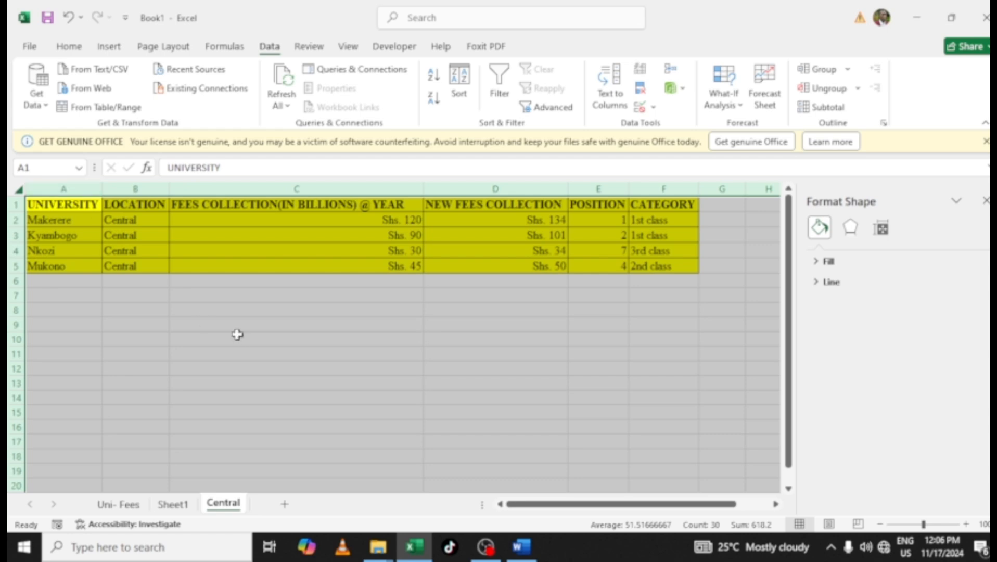
left_click(205, 368)
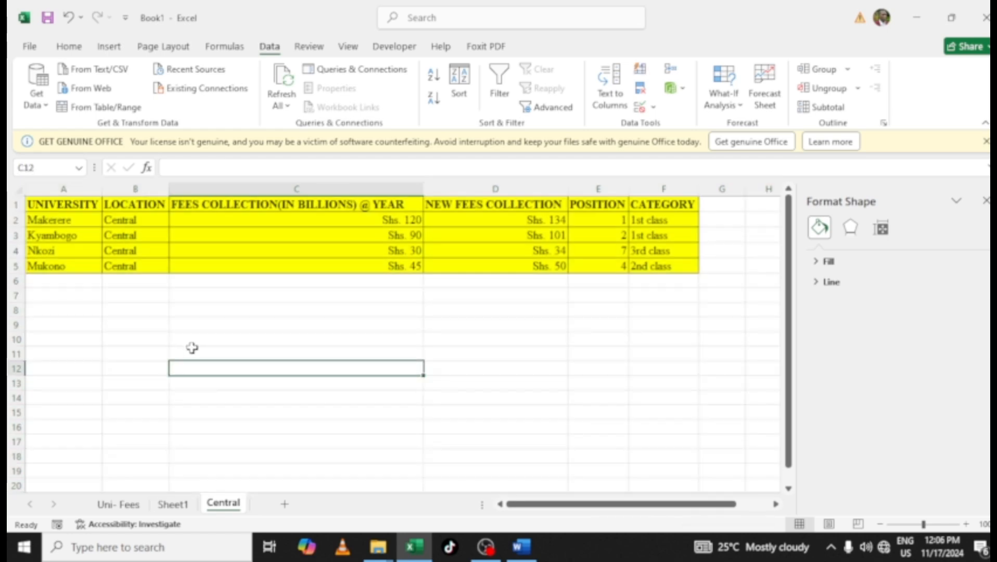
left_click(236, 206)
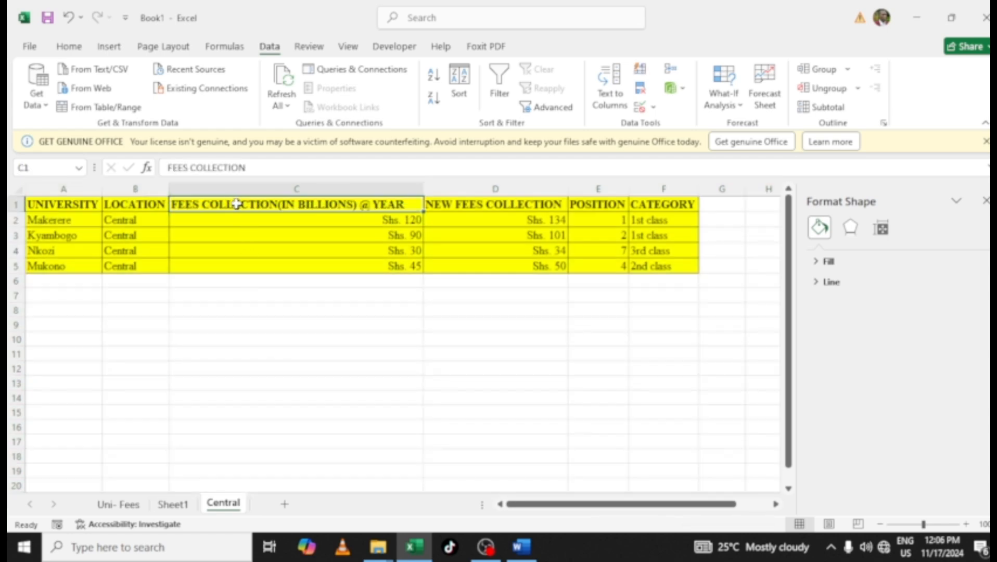
Wrap the FEES COLLECTION header text in C1 and narrow column C on the Central sheet
left_click(70, 46)
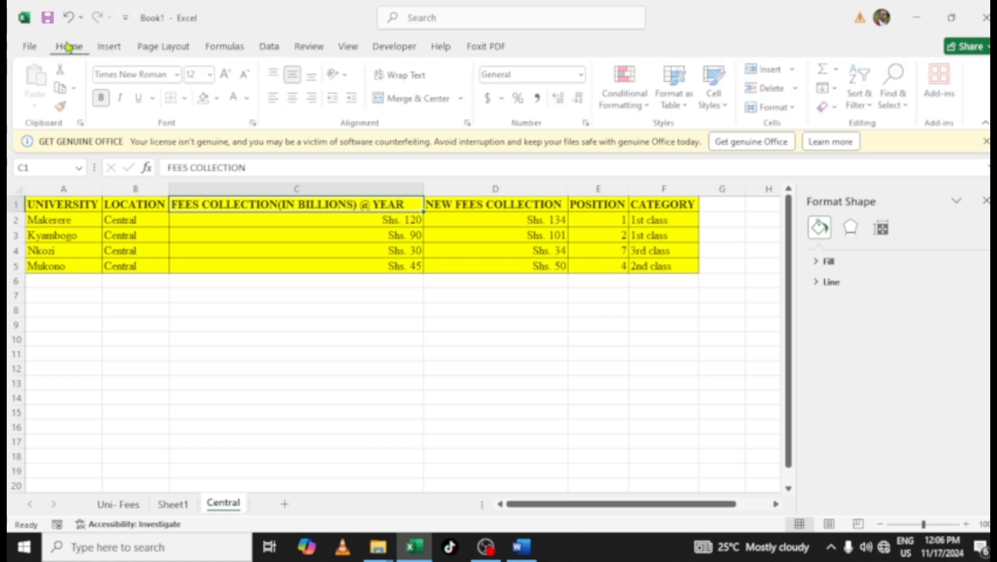
left_click(415, 76)
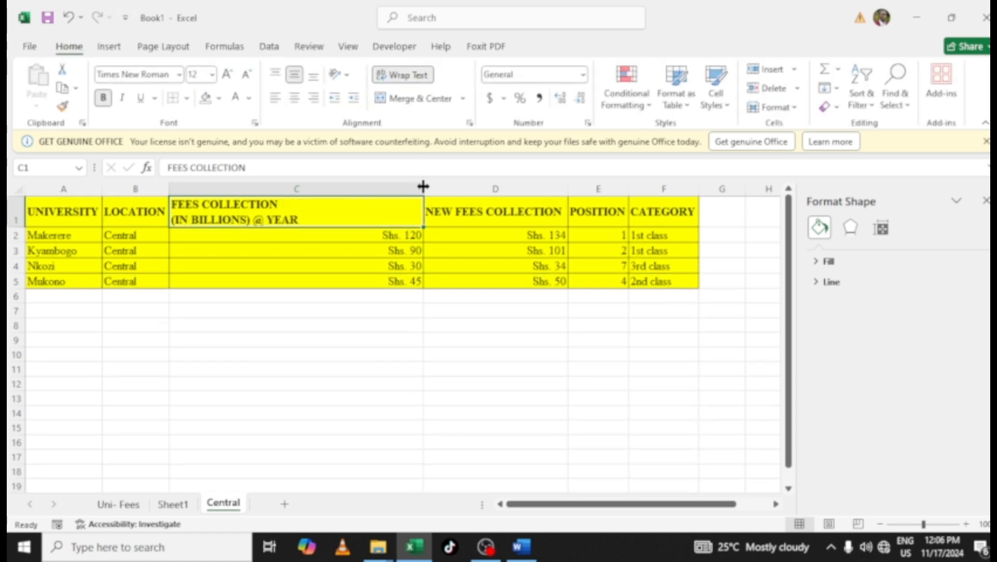
left_click_drag(423, 186, 263, 187)
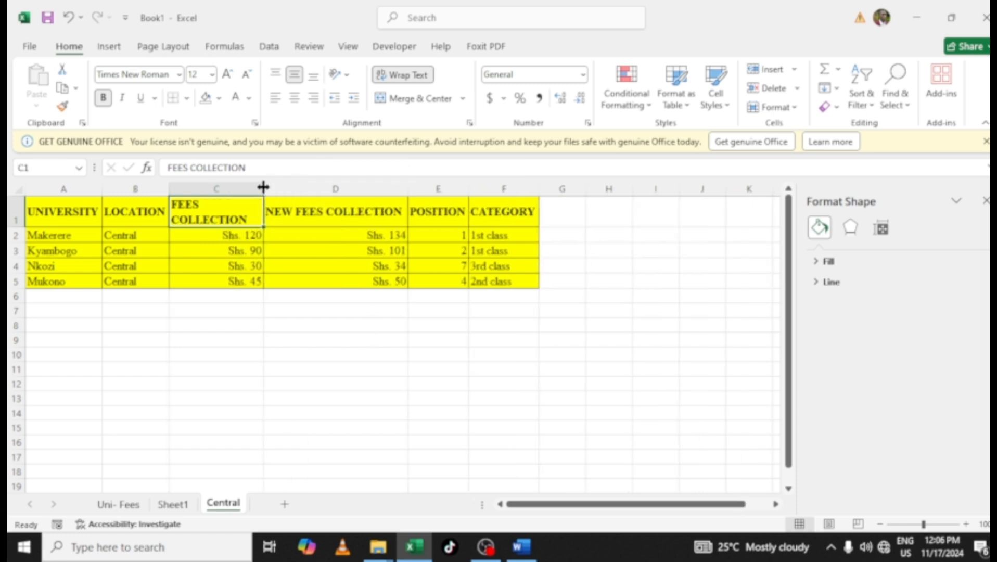
Narrow column D and wrap the NEW FEES COLLECTION header text in D1
left_click(300, 221)
left_click_drag(409, 188, 354, 189)
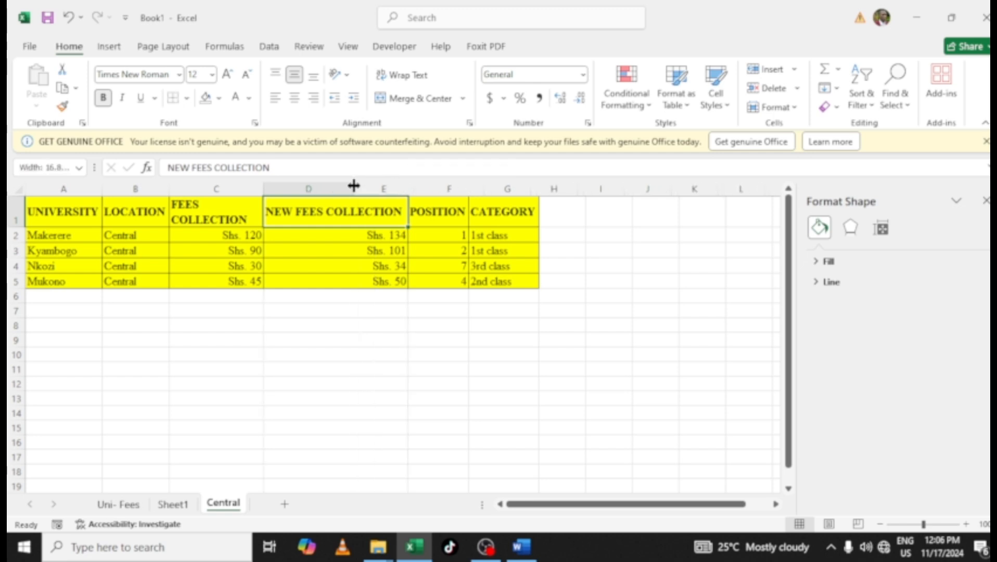
left_click(406, 76)
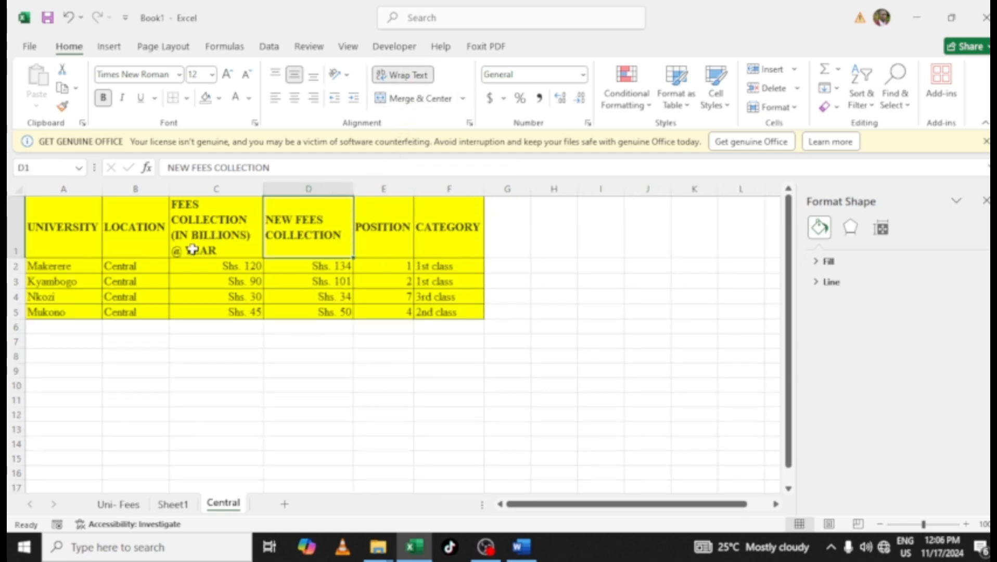
Center-align the wrapped headers in D1 and C1
left_click(295, 98)
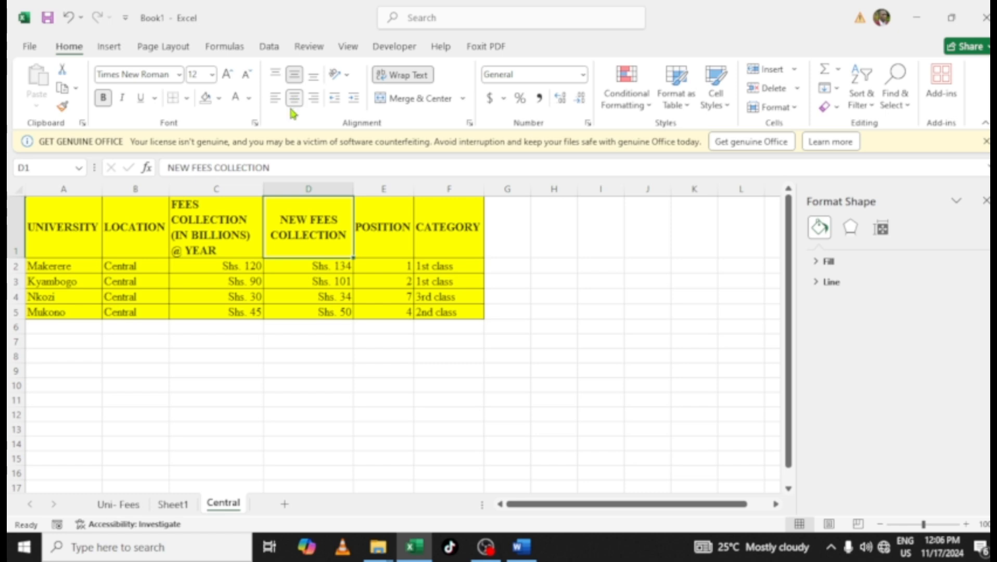
left_click(196, 235)
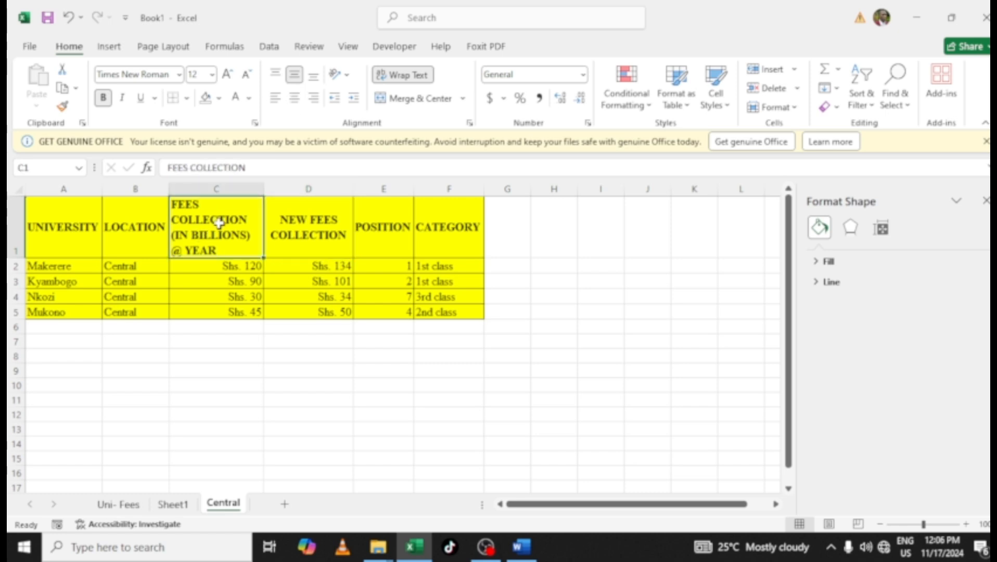
left_click(291, 98)
left_click(323, 372)
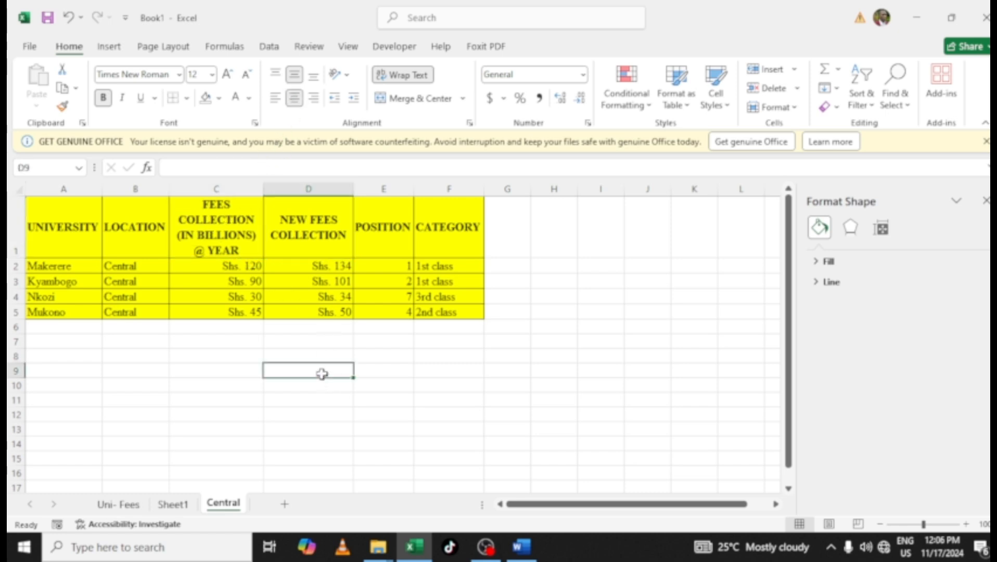
Start saving the workbook with Save As and browse to a personal folder on the Desktop
left_click(48, 17)
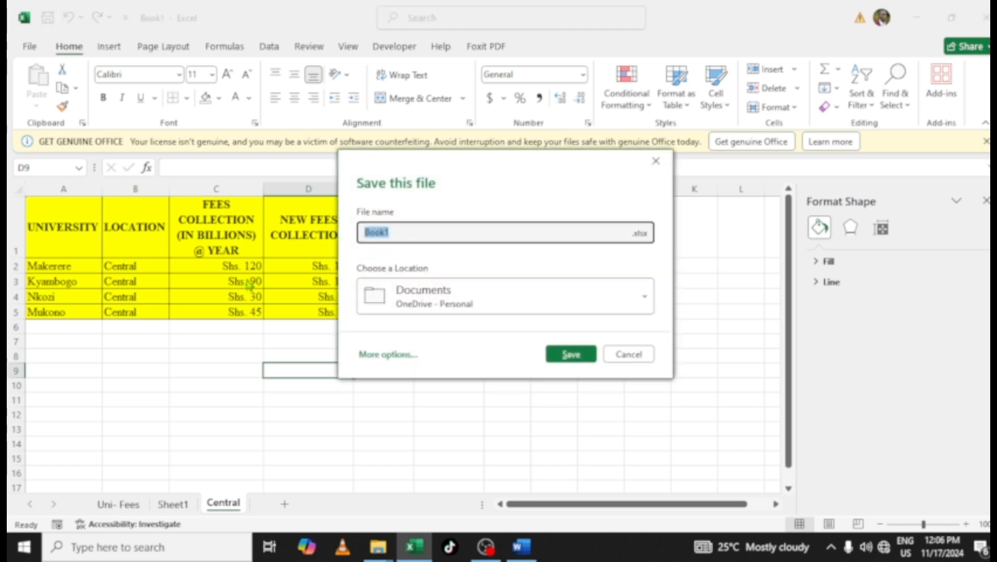
left_click(634, 353)
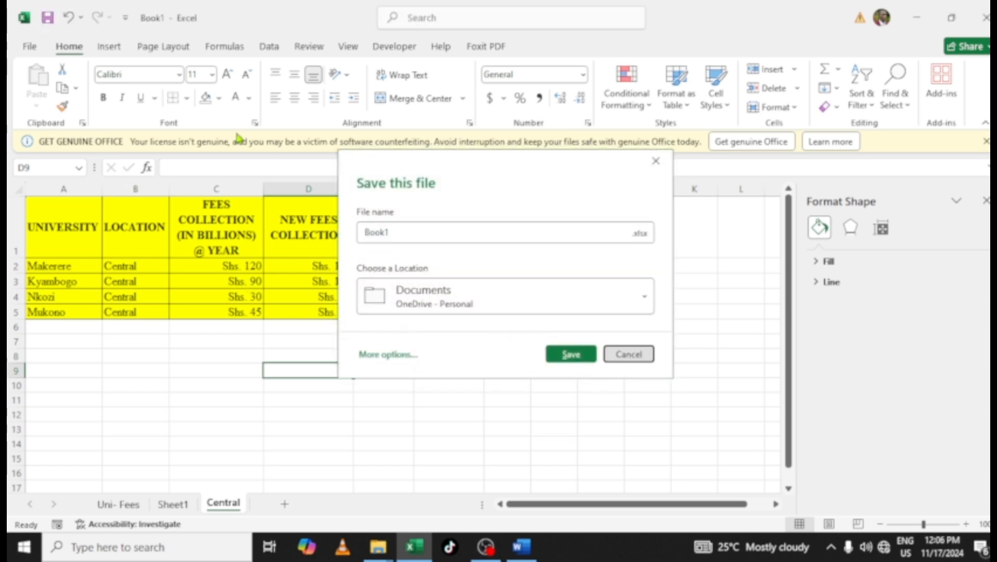
left_click(25, 47)
left_click(56, 275)
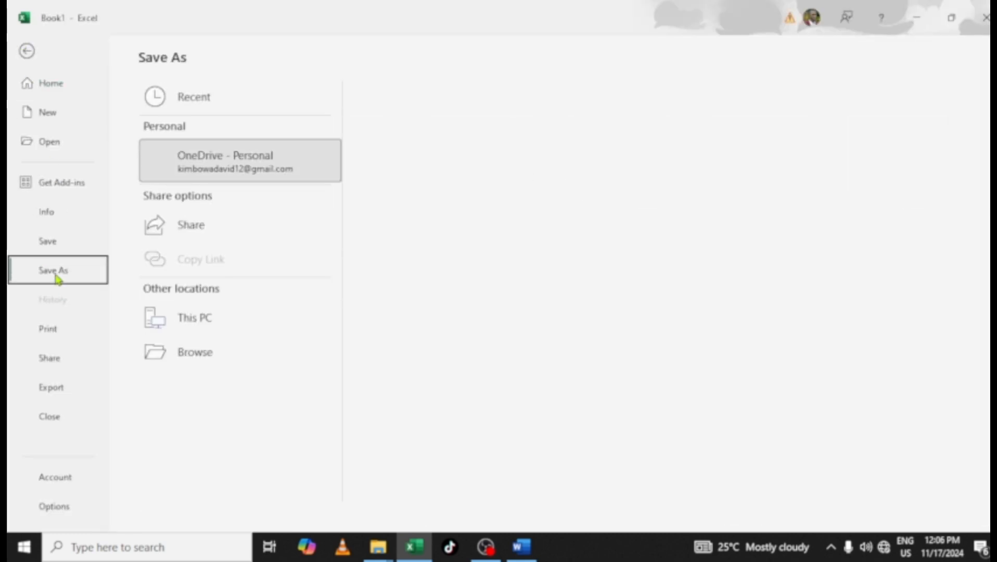
left_click(194, 391)
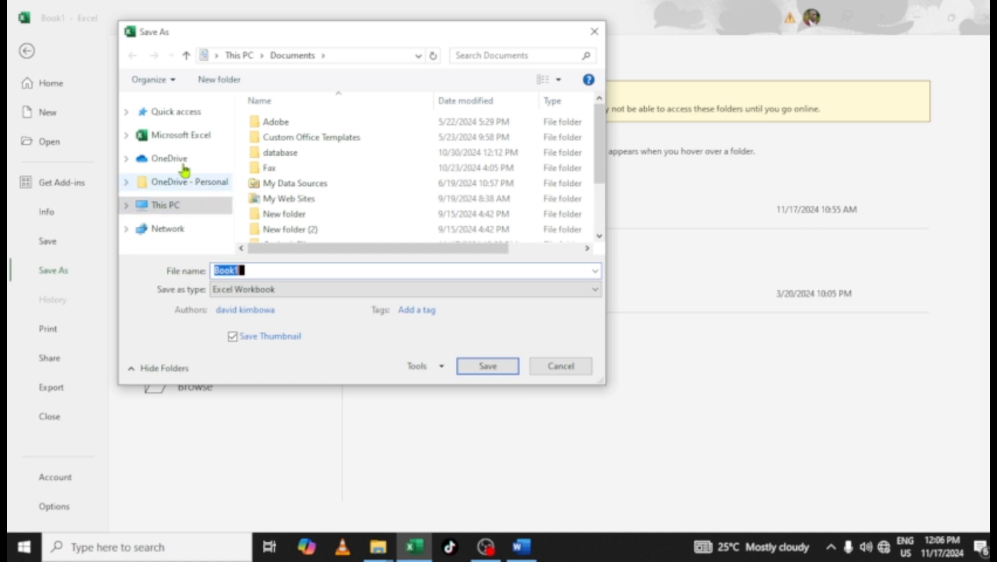
left_click(216, 57)
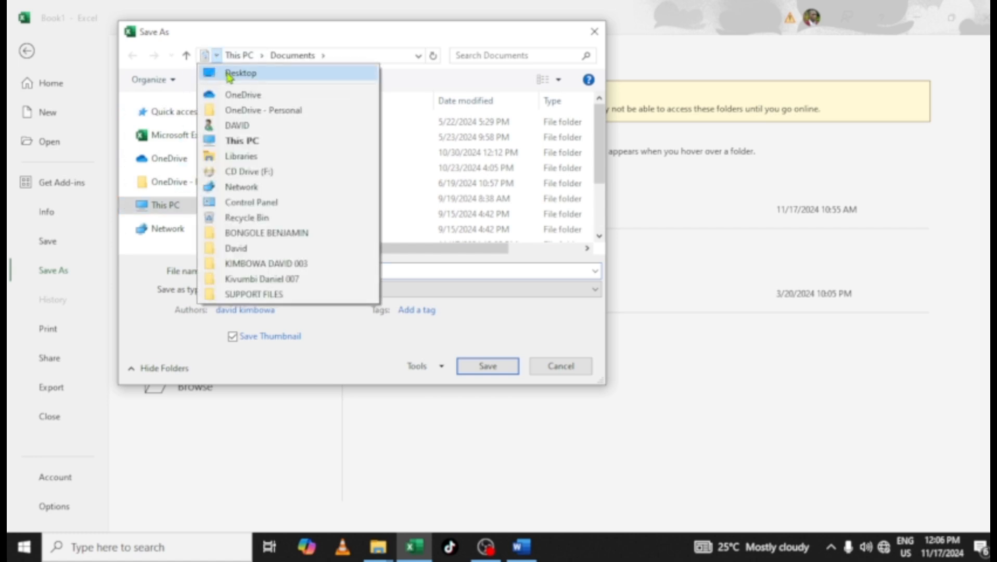
left_click(227, 73)
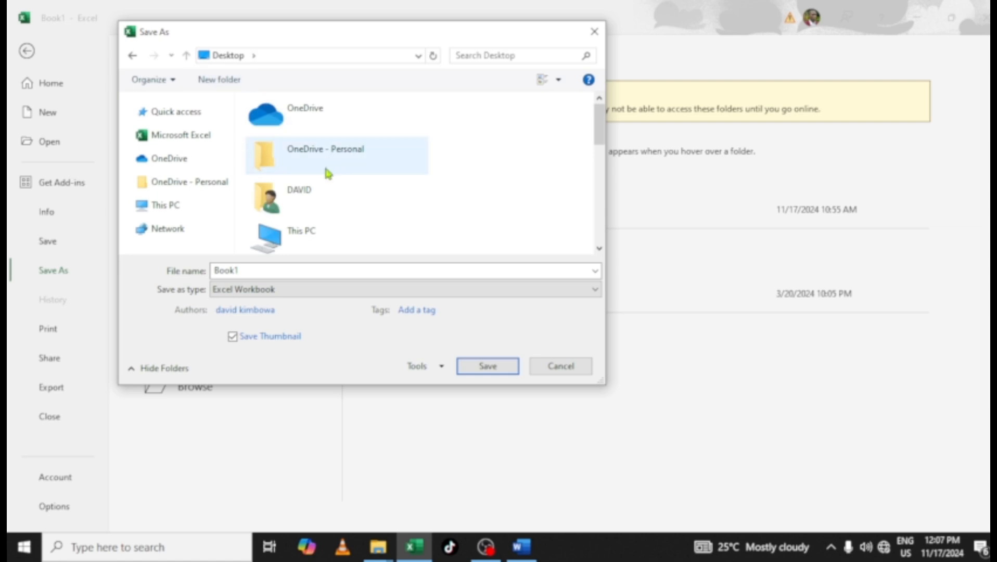
scroll(359, 176, "down", 3)
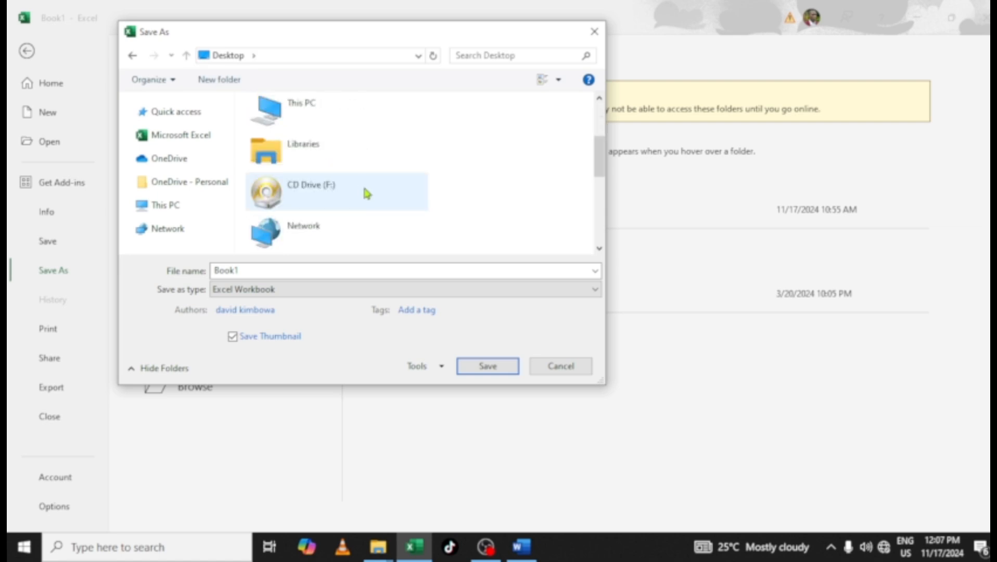
scroll(362, 185, "down", 5)
scroll(368, 200, "down", 2)
scroll(368, 200, "up", 2)
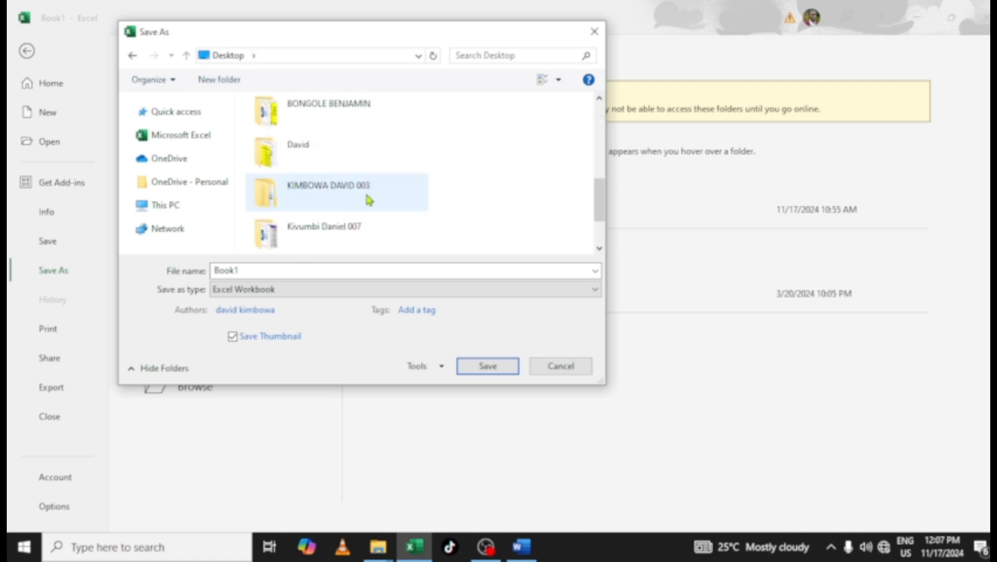
left_click(303, 144)
double_click(303, 144)
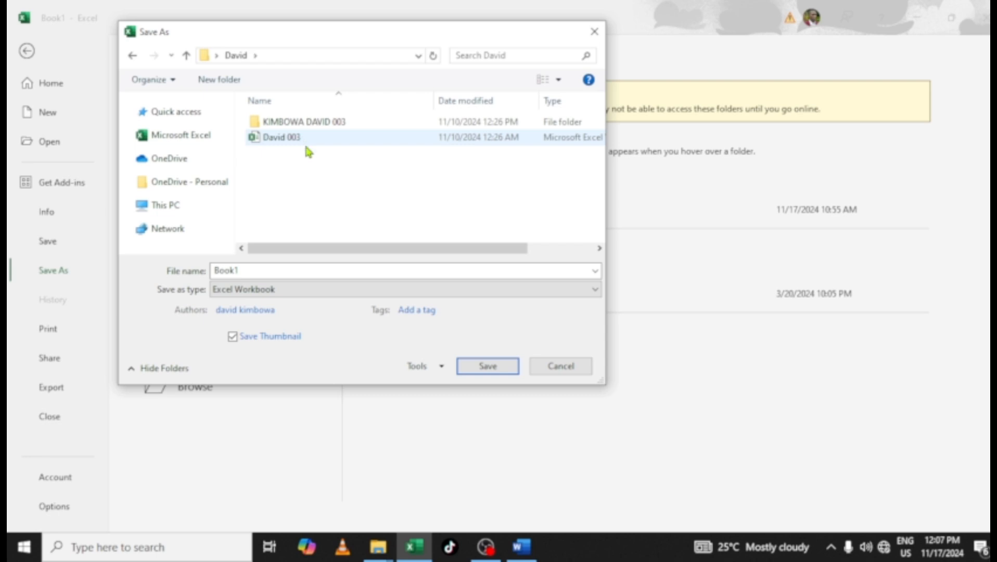
Name the file with the candidate's first name followed by 003 and save it as an Excel Workbook
double_click(267, 270)
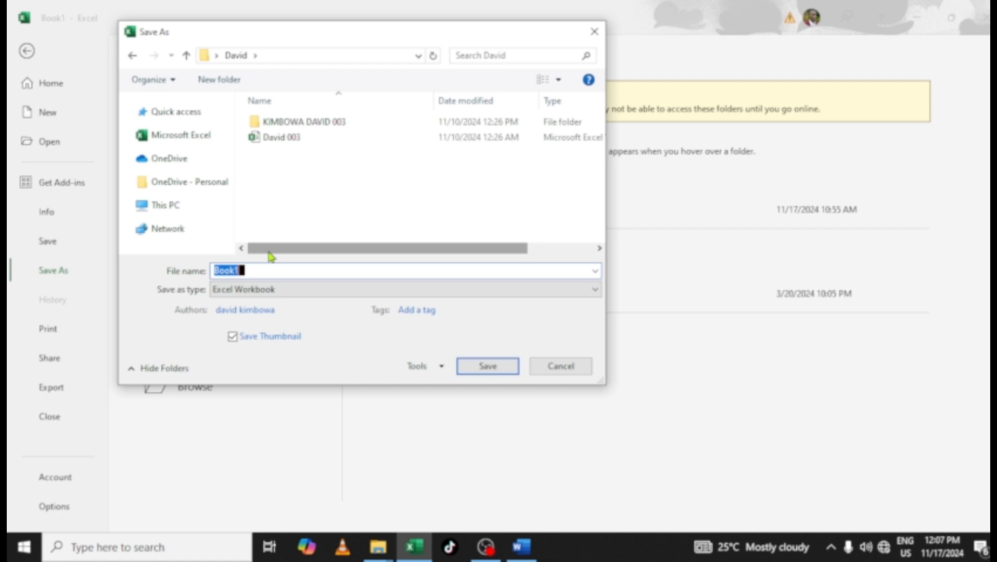
type("book")
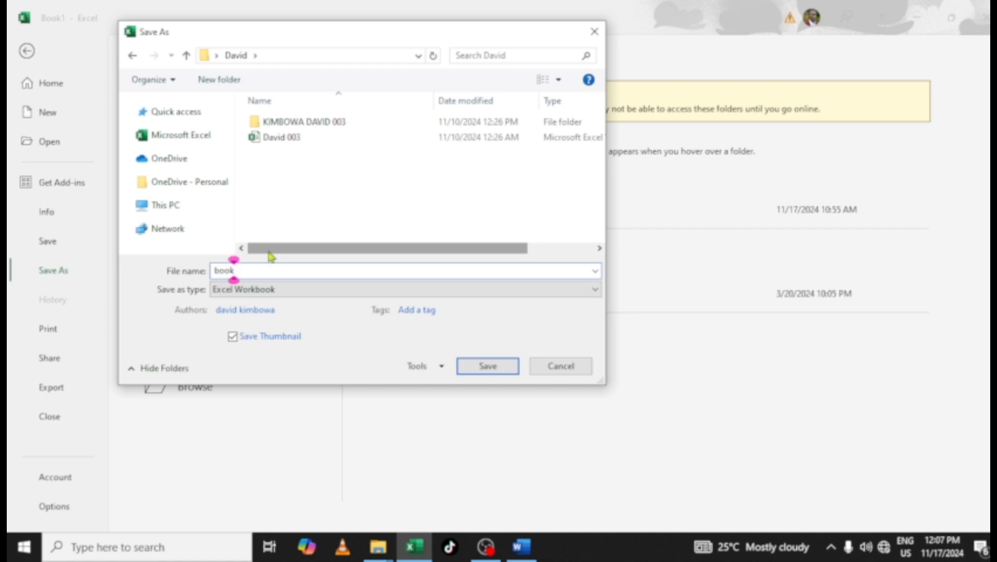
key("BackSpace")
key("BackSpace")
key("BackSpace")
key("BackSpace")
type("DA")
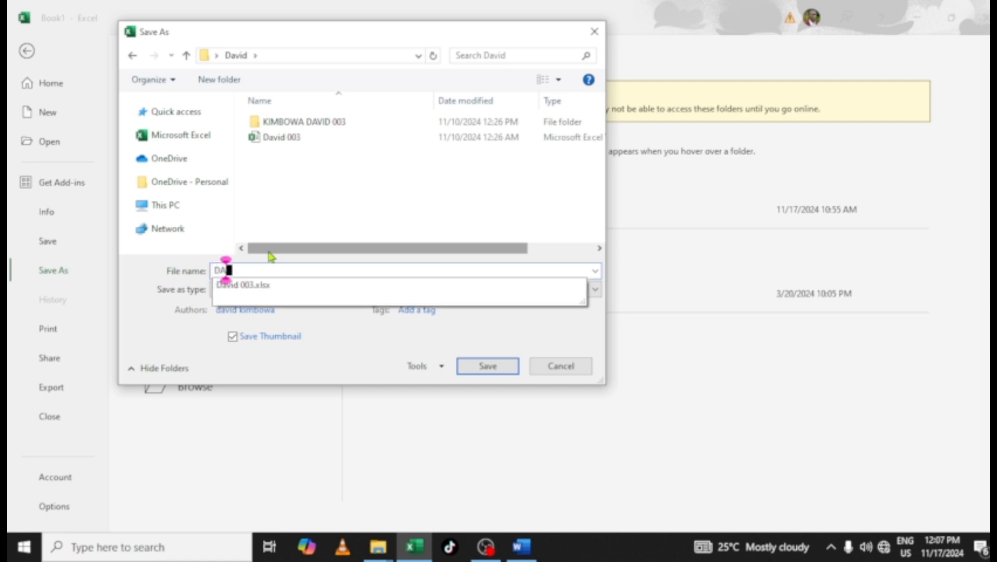
type("NIEL 003")
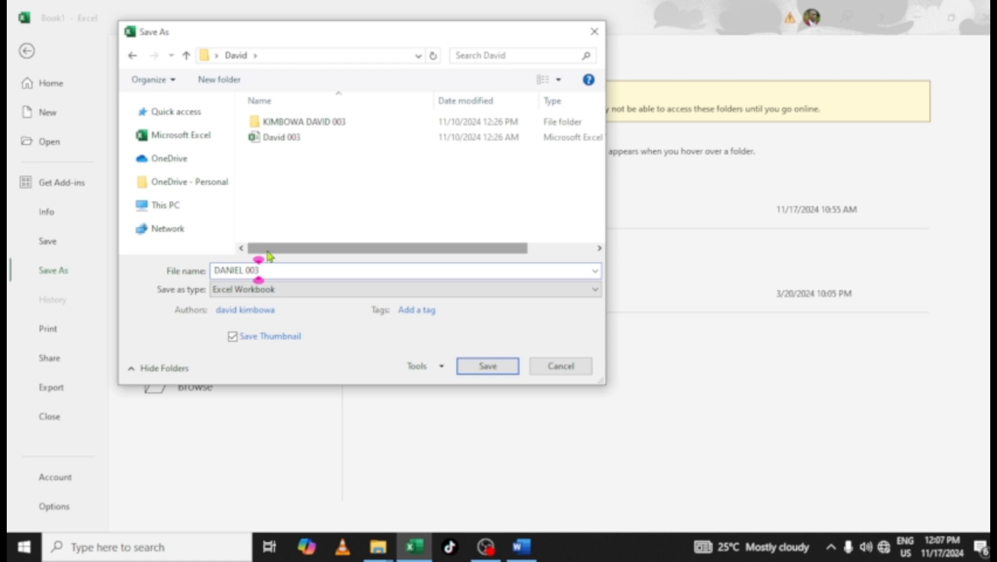
left_click(488, 367)
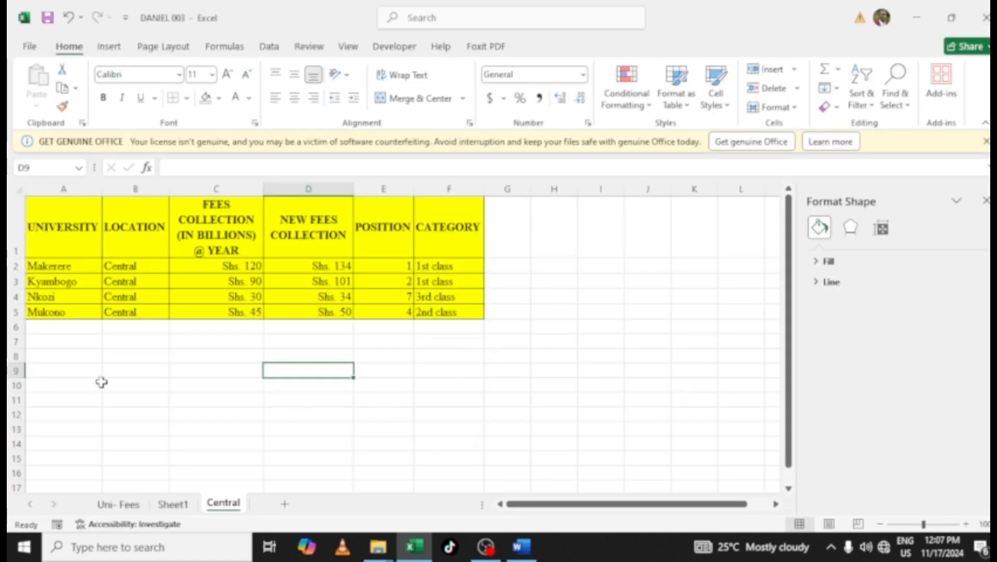
Switch between the Sheet1, Central and Uni- Fees sheets to review their contents
left_click(101, 383)
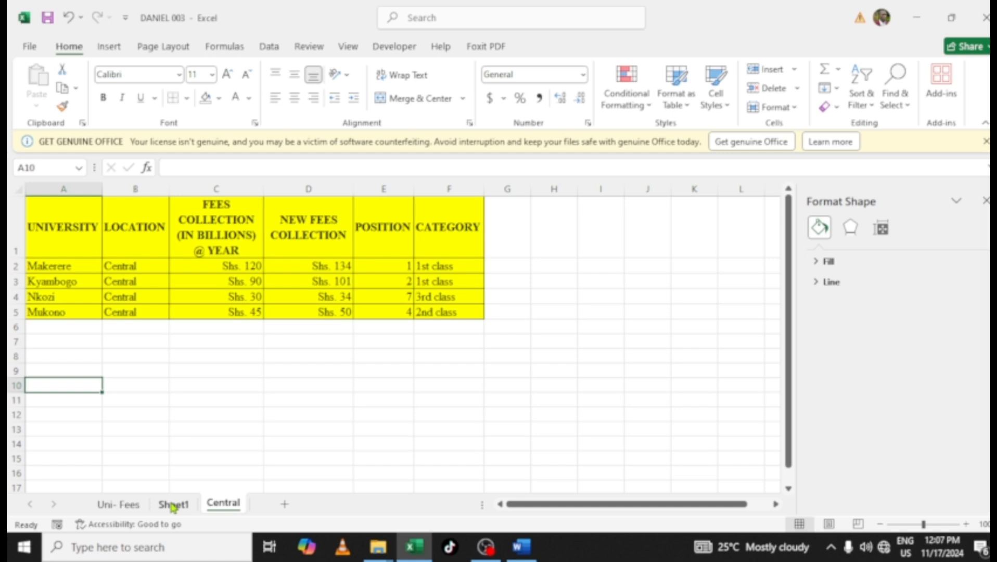
left_click(173, 505)
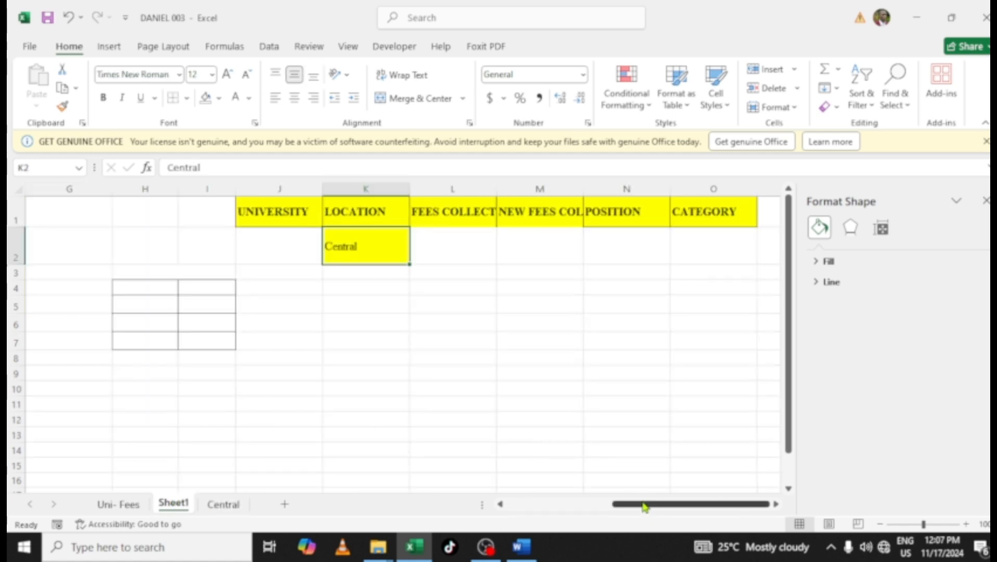
left_click(536, 506)
left_click(347, 373)
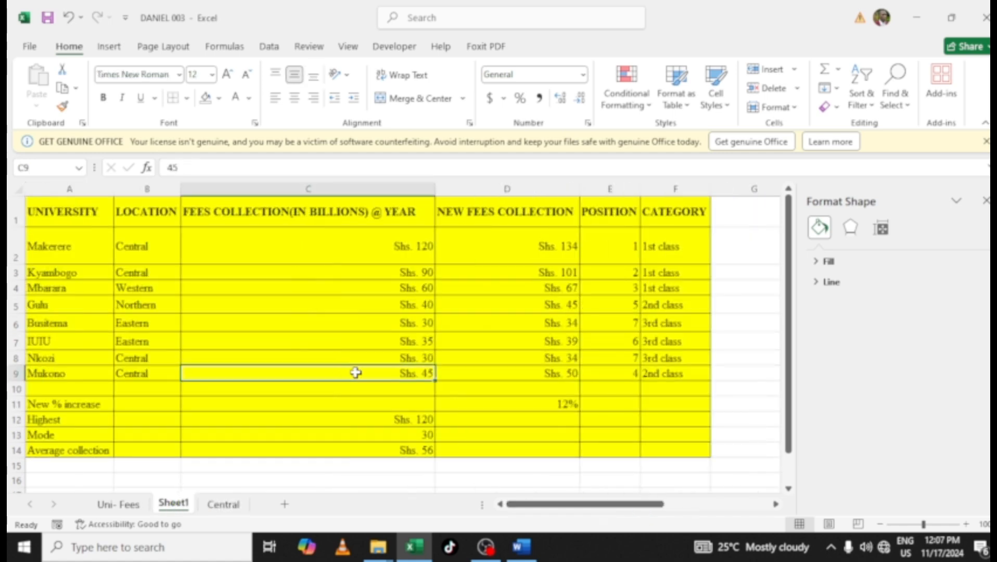
left_click(225, 504)
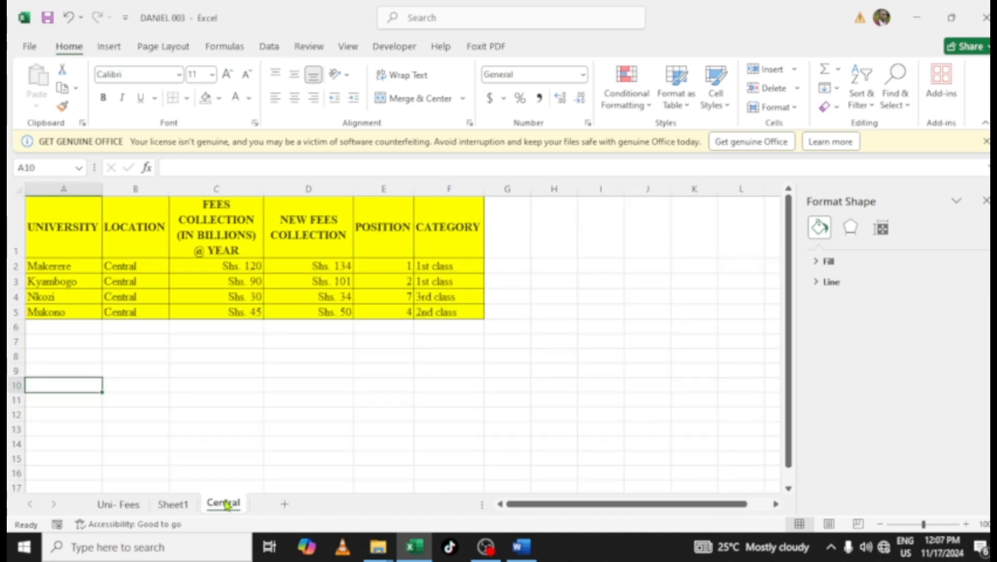
left_click(176, 504)
left_click(114, 505)
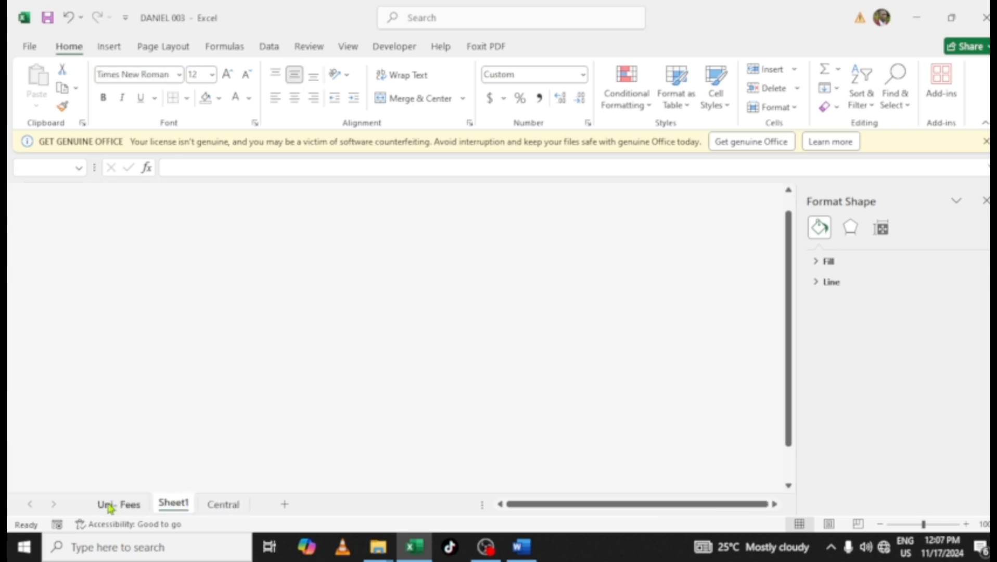
left_click(175, 504)
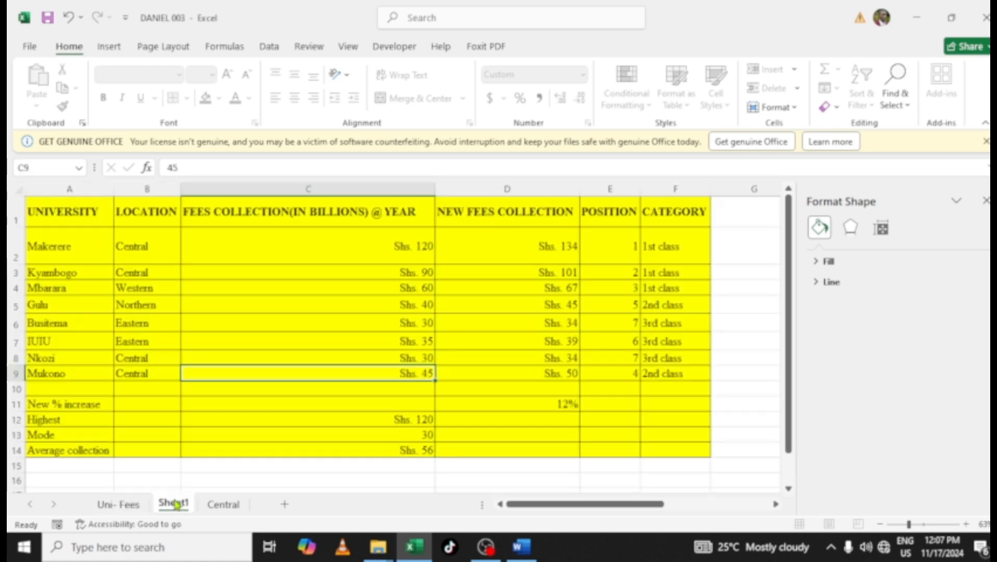
On Sheet1, wrap the header text in C1 and D1 and narrow column C
left_click(249, 219)
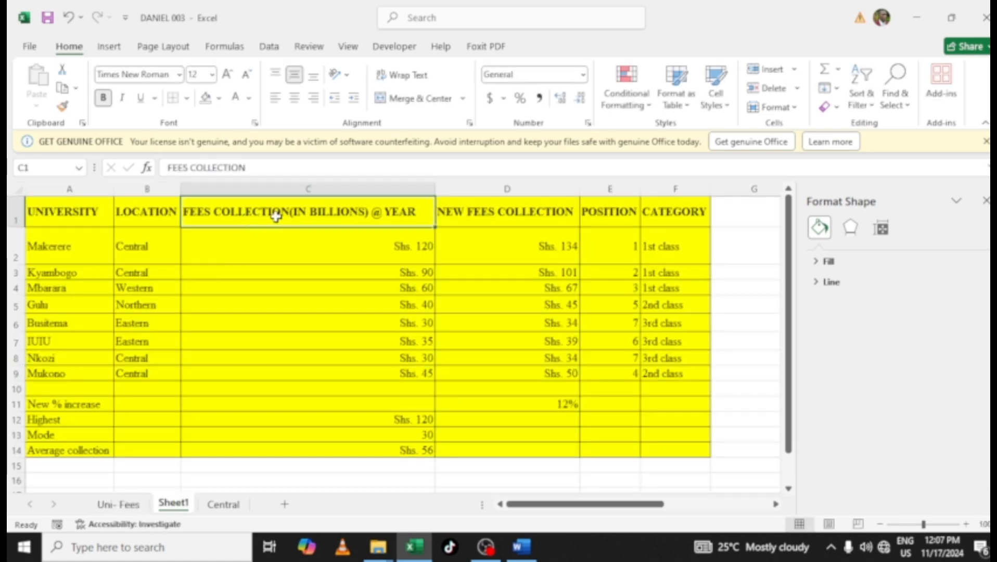
left_click(407, 75)
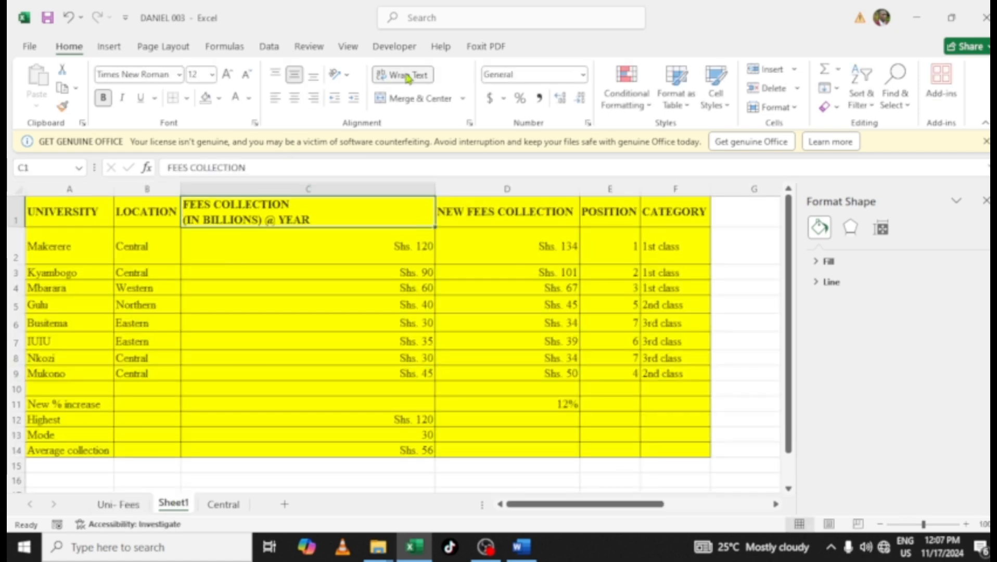
left_click(472, 215)
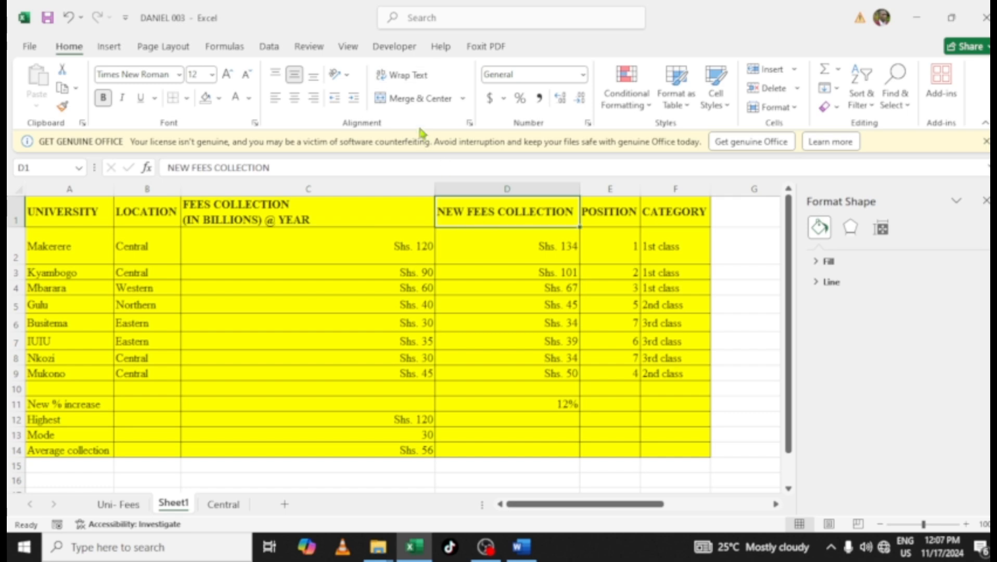
left_click(406, 76)
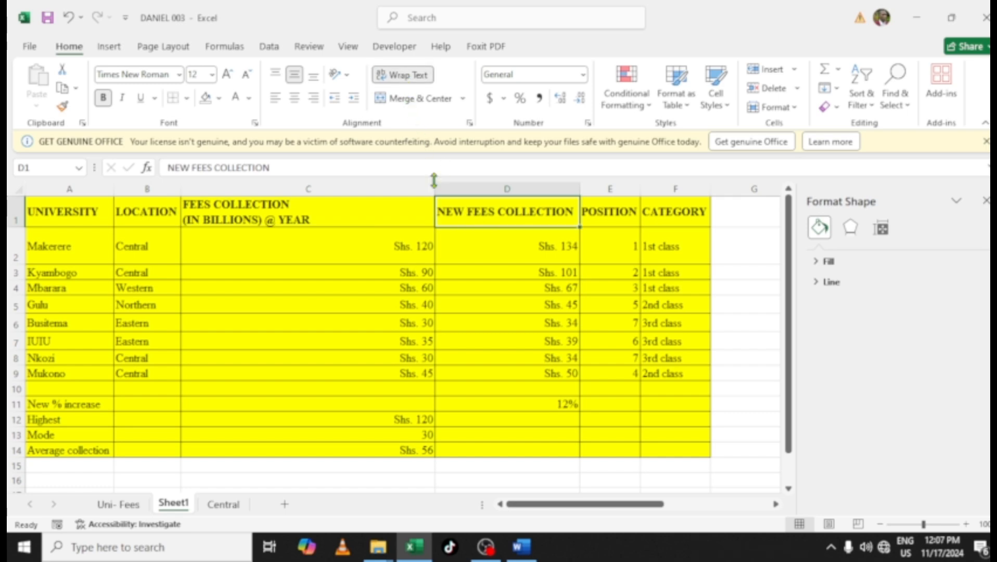
left_click_drag(433, 187, 272, 198)
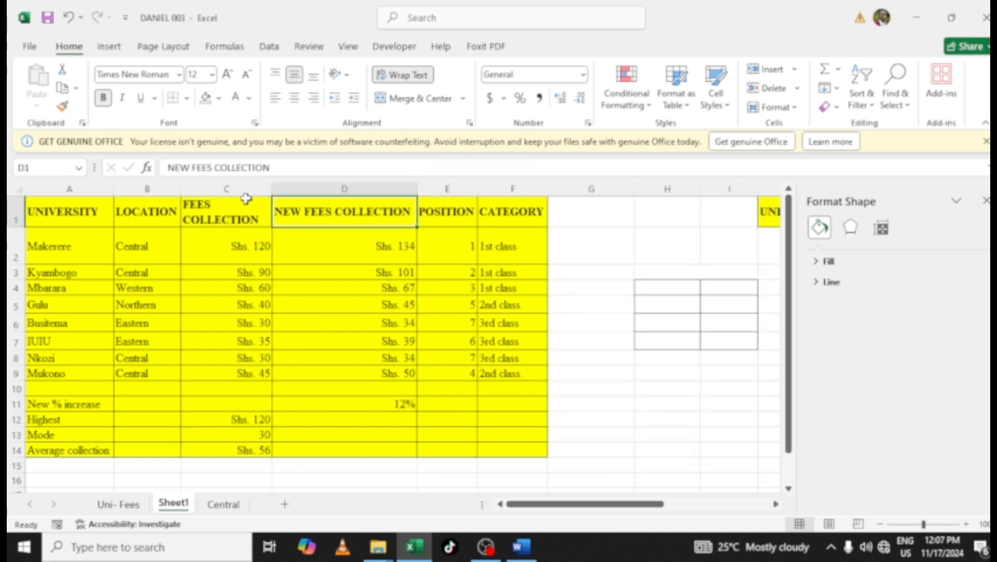
Center-align the header text in D1 and C1
left_click(295, 101)
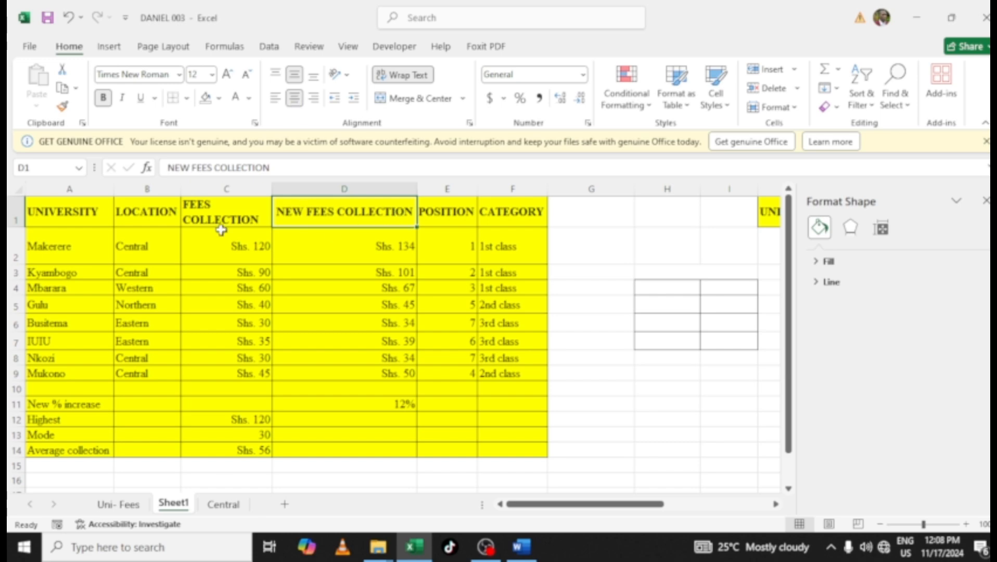
left_click(192, 213)
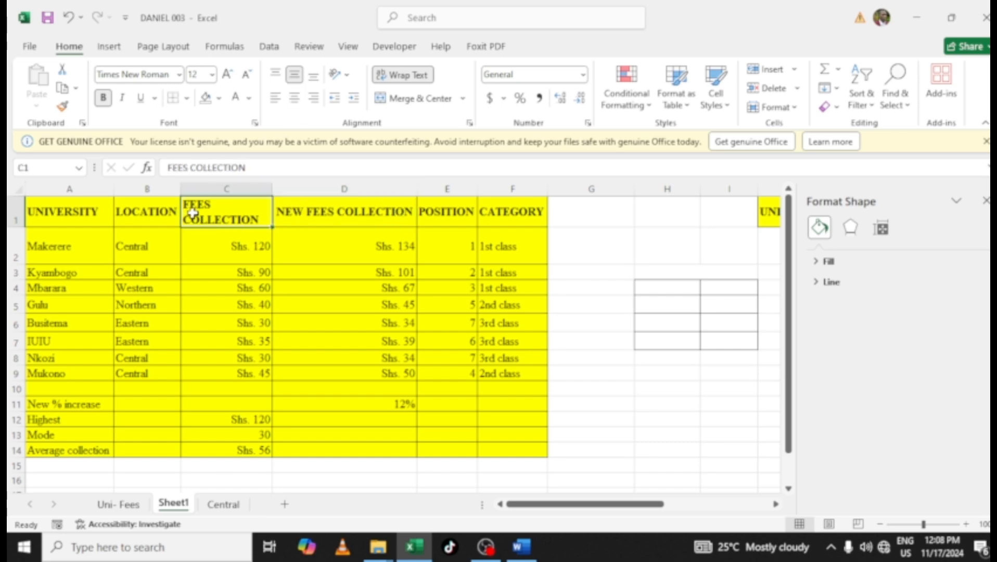
left_click(291, 104)
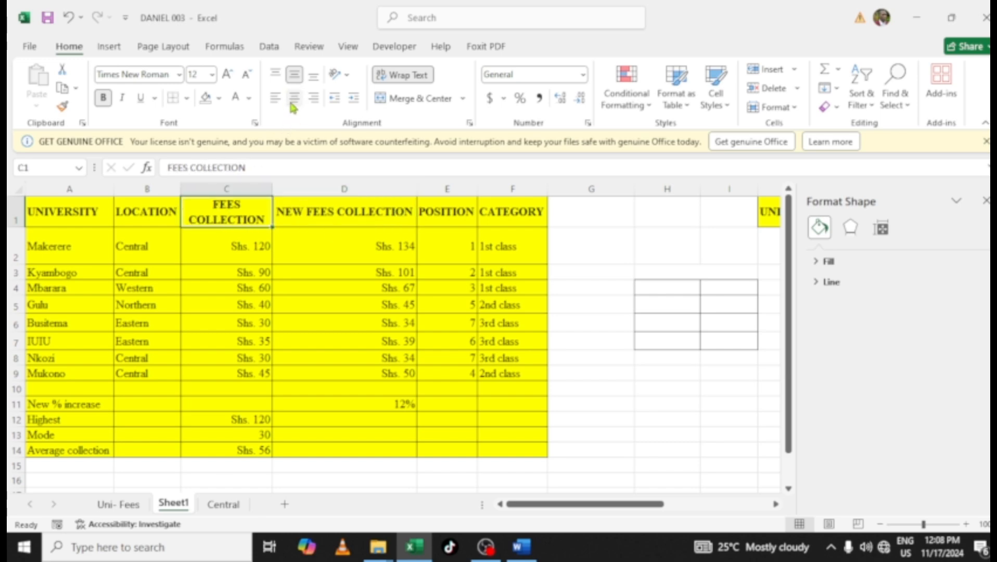
Narrow column D so its header wraps and make row 1 taller to show the full headers
left_click(334, 214)
left_click_drag(417, 191, 364, 194)
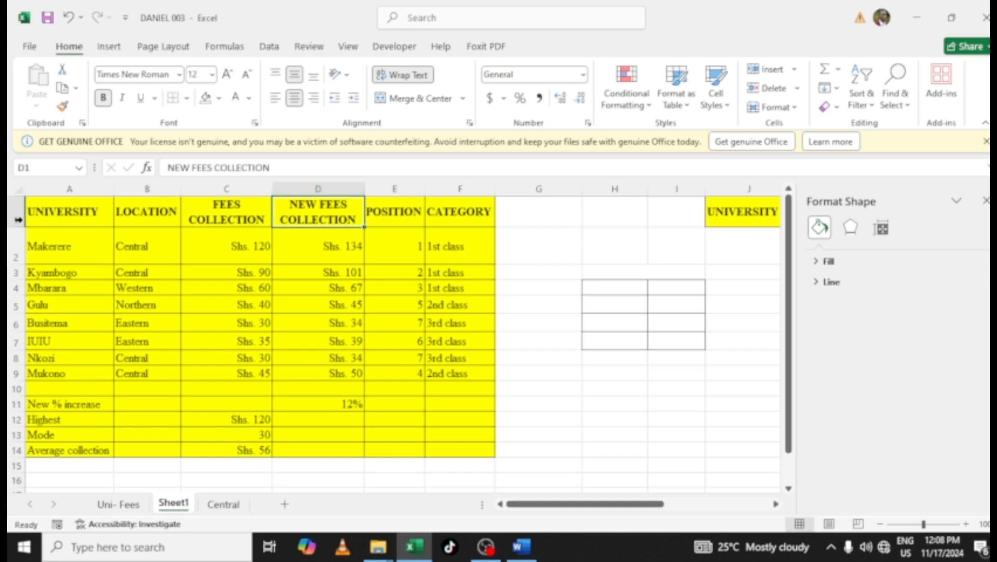
left_click_drag(19, 225, 12, 267)
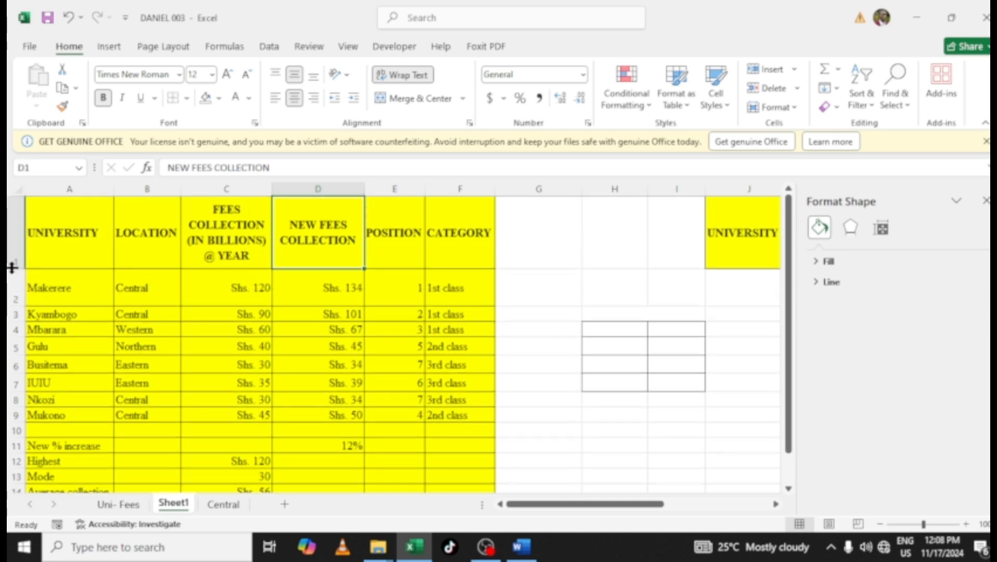
Read the remaining exam instructions in the Word question document, then return to the workbook
left_click(203, 302)
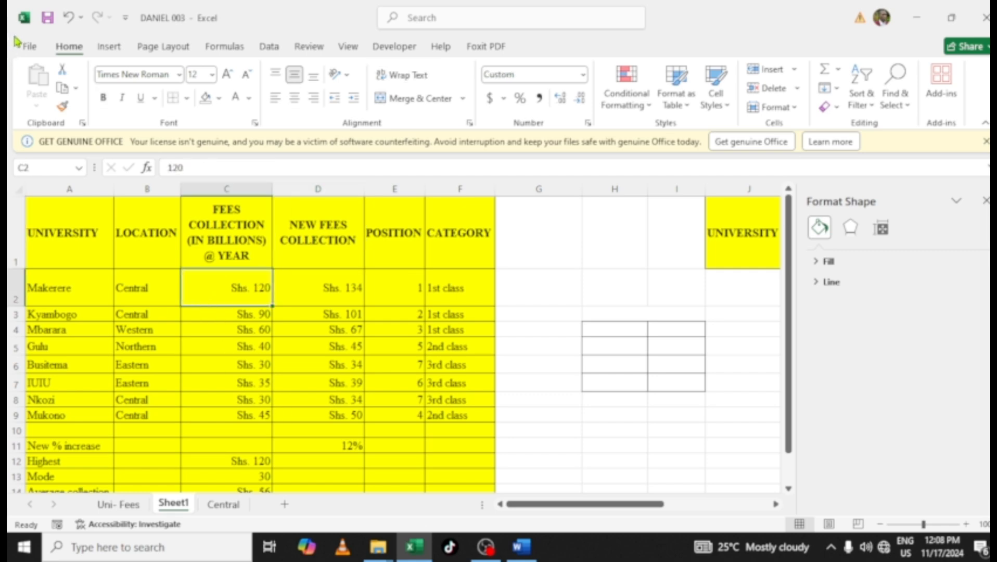
left_click(522, 547)
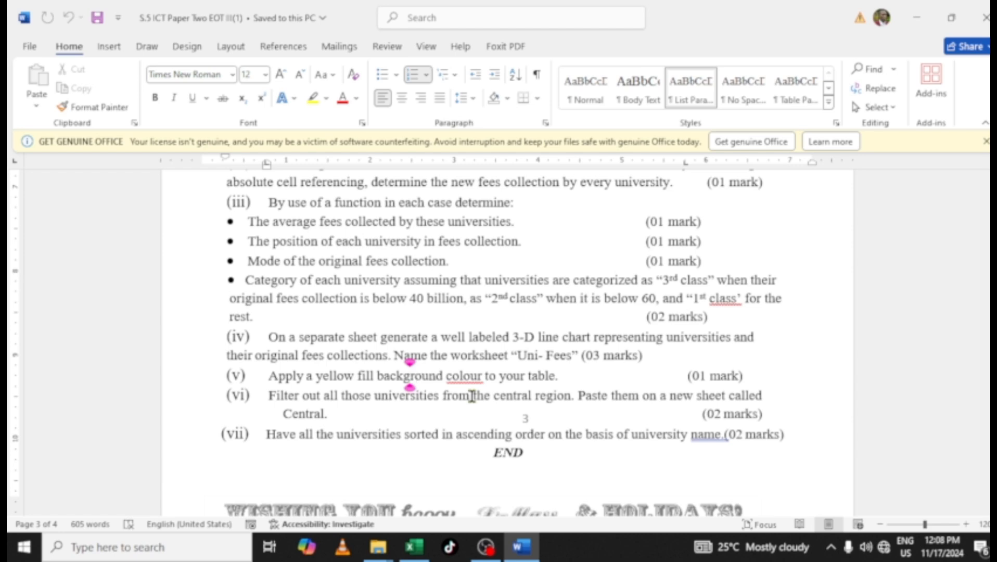
scroll(472, 396, "down", 2)
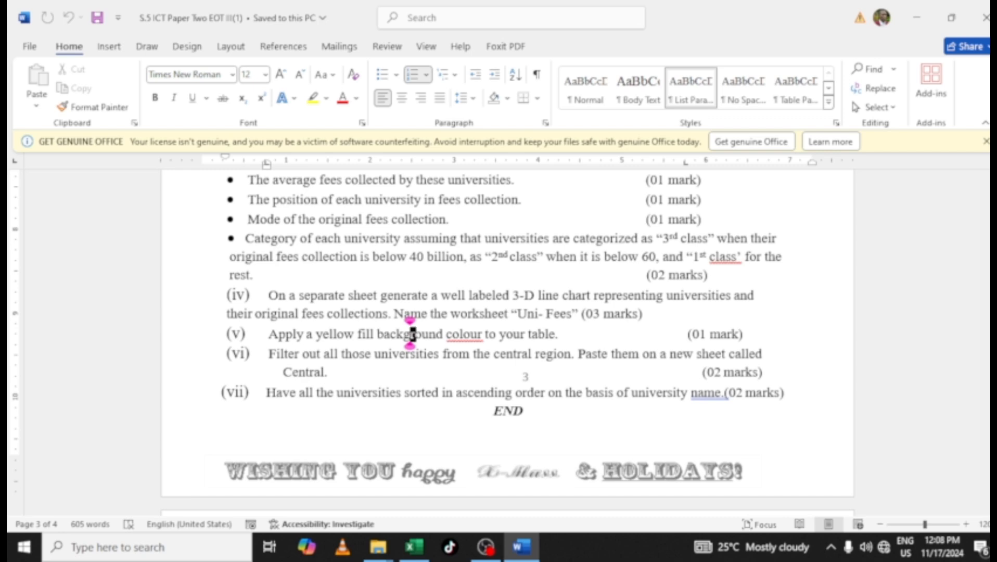
scroll(627, 414, "down", 3)
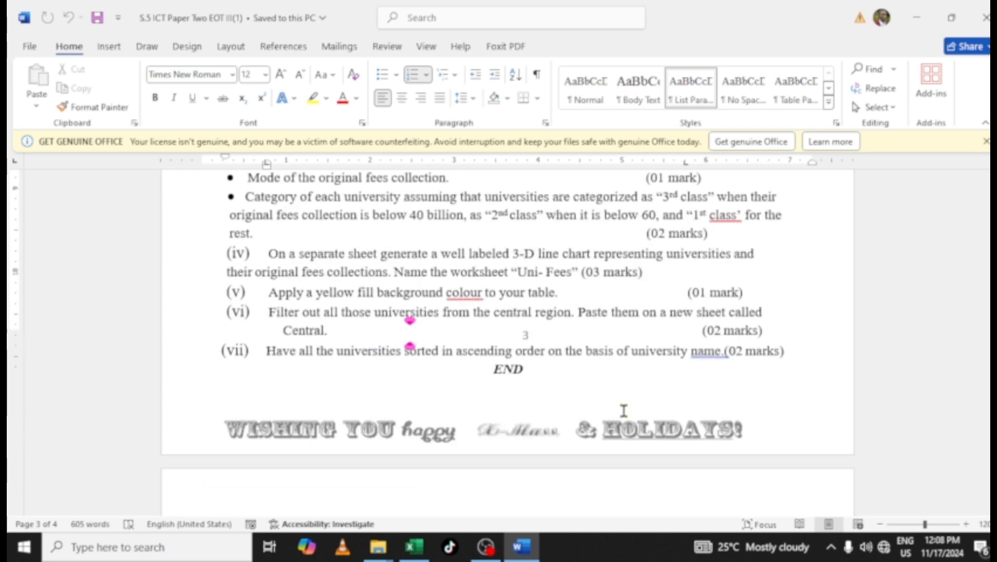
left_click(414, 546)
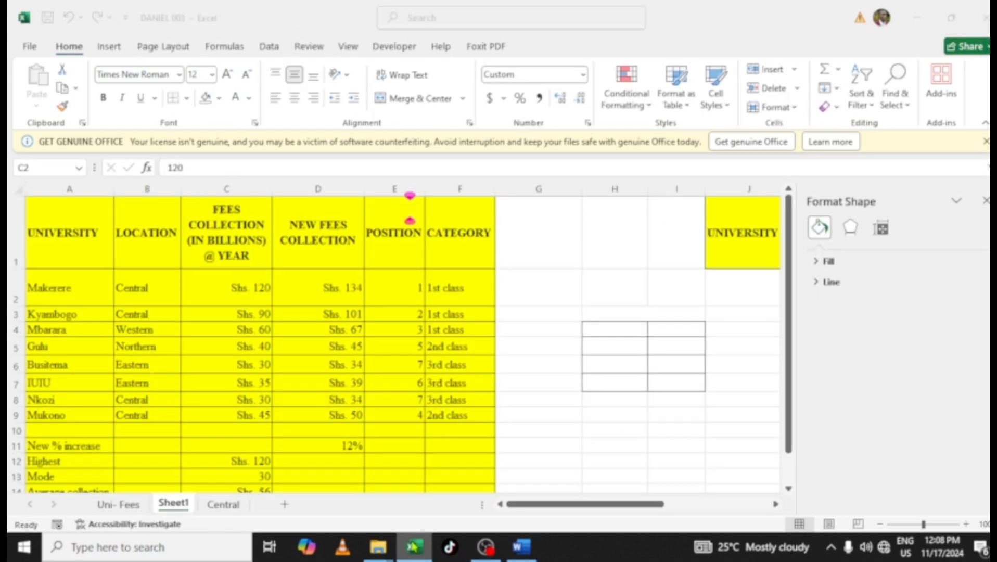
Sort the table rows by UNIVERSITY in A to Z order
left_click(70, 290)
left_click(71, 245)
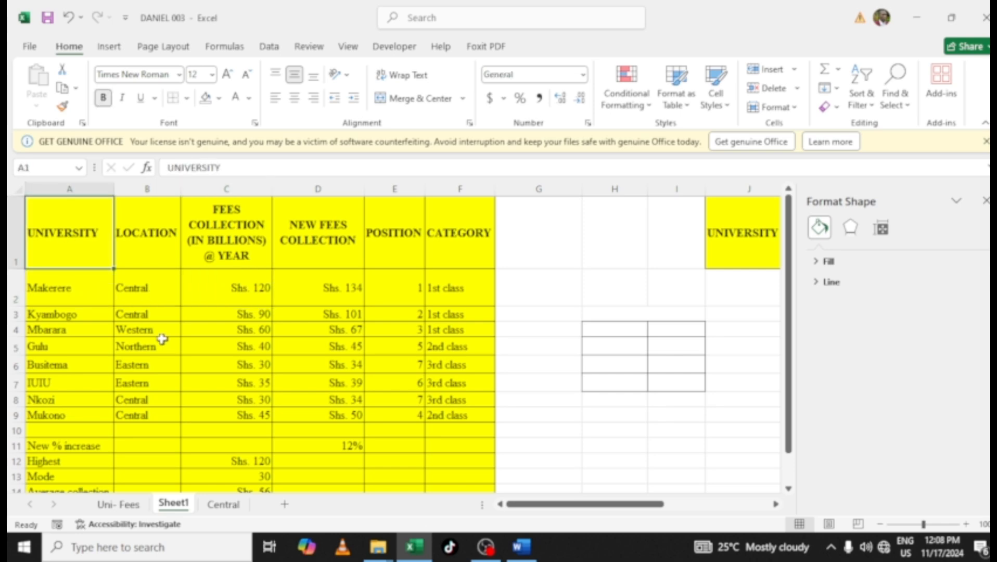
left_click(167, 346)
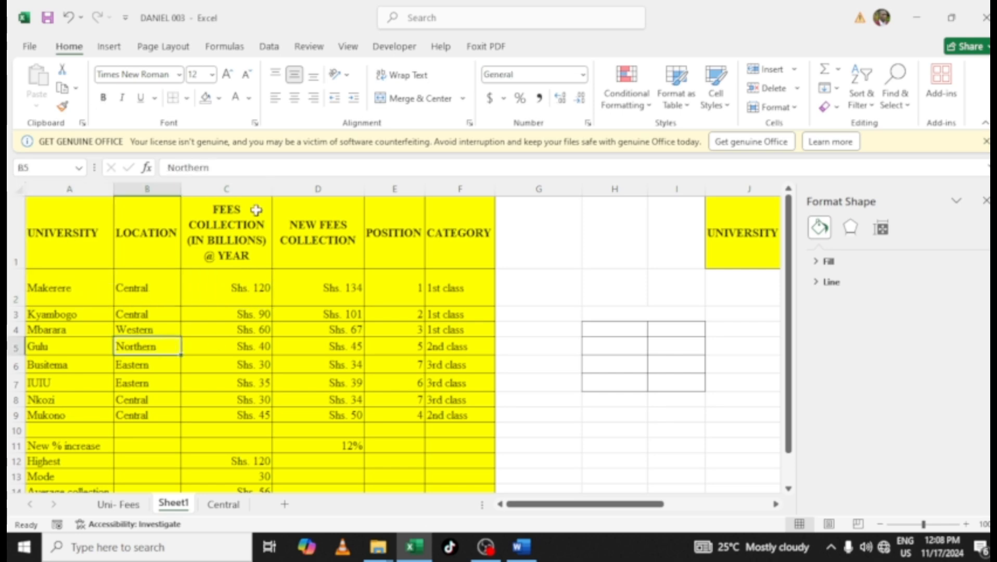
left_click(268, 49)
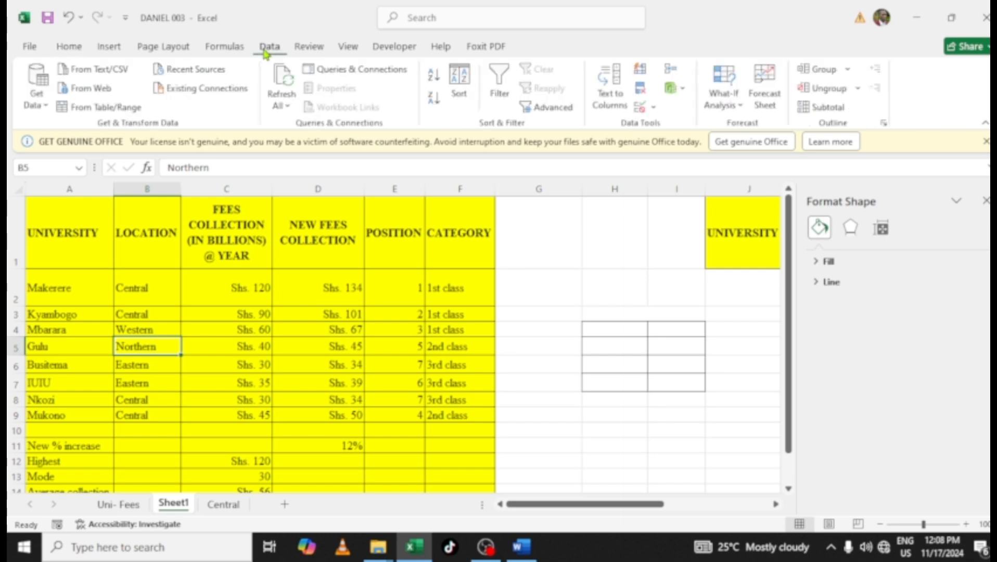
left_click(458, 91)
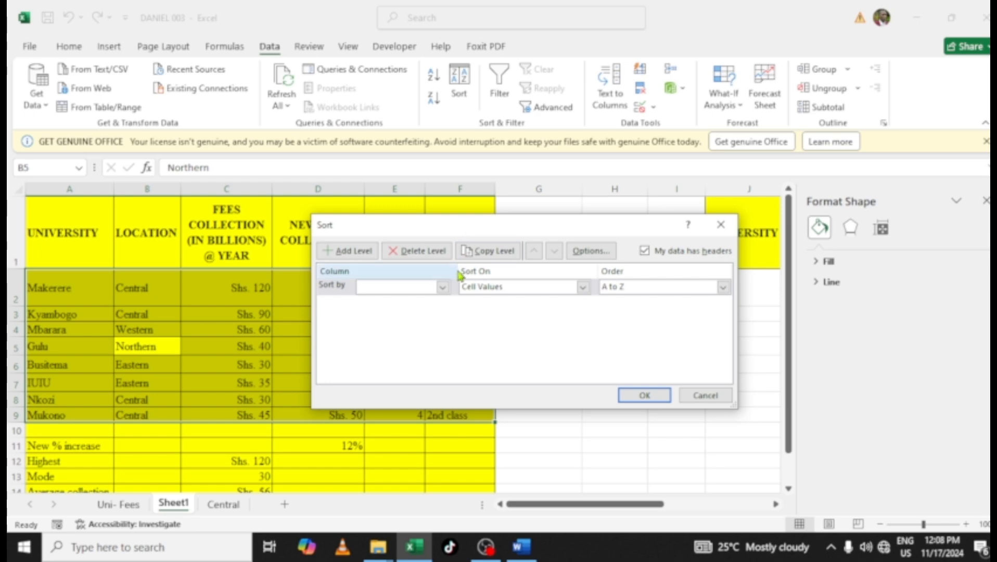
left_click(442, 287)
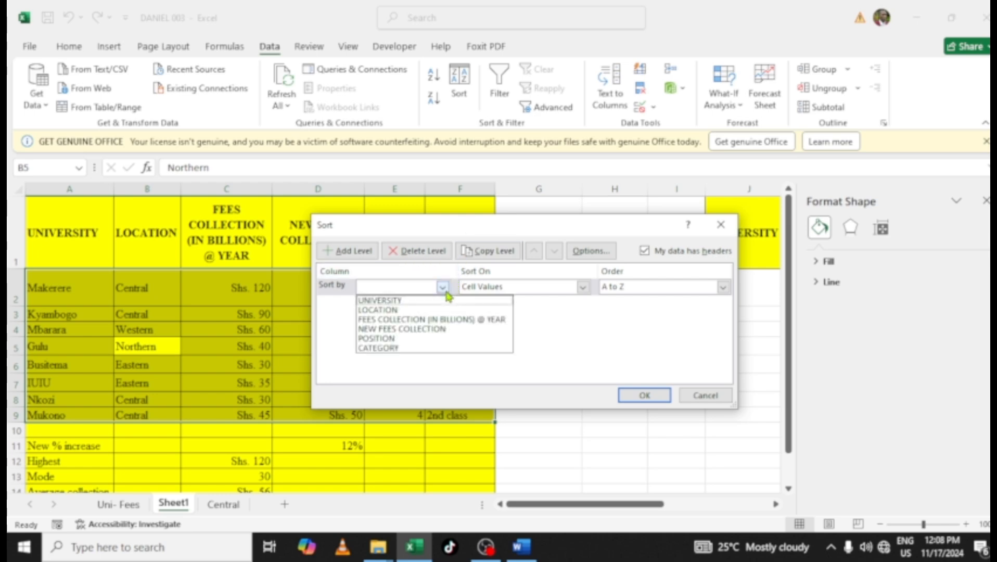
left_click(398, 302)
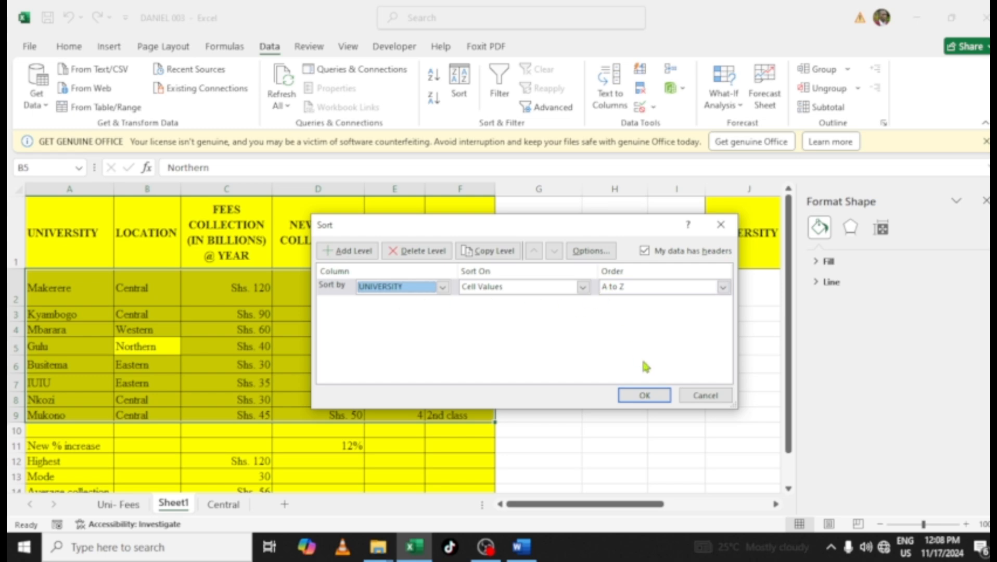
left_click(643, 396)
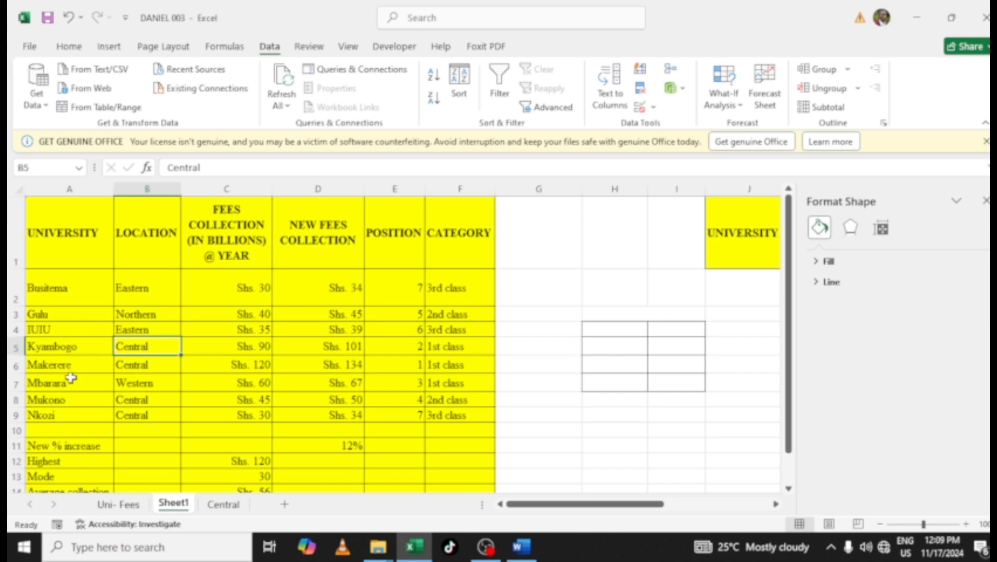
Save the workbook
left_click(208, 384)
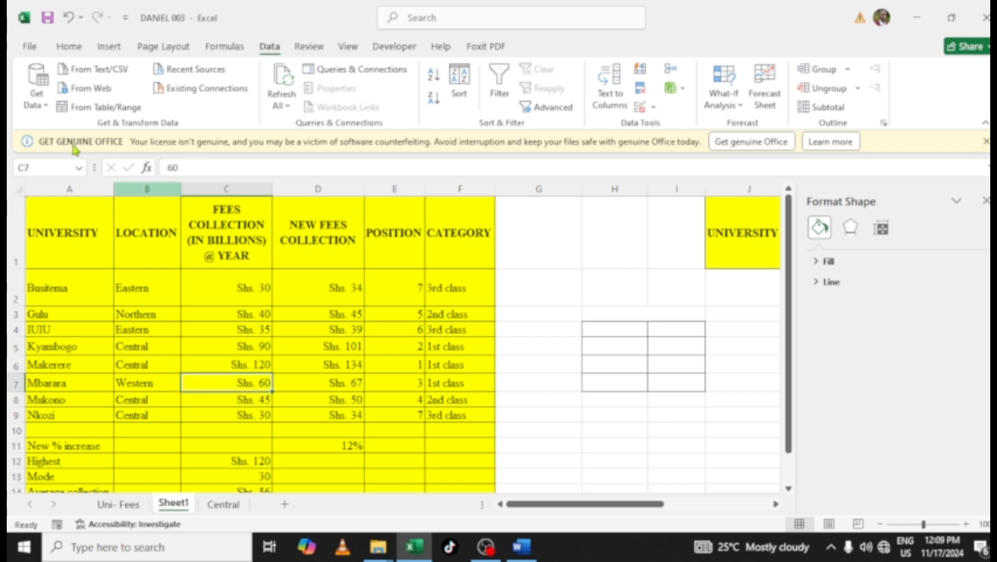
left_click(46, 17)
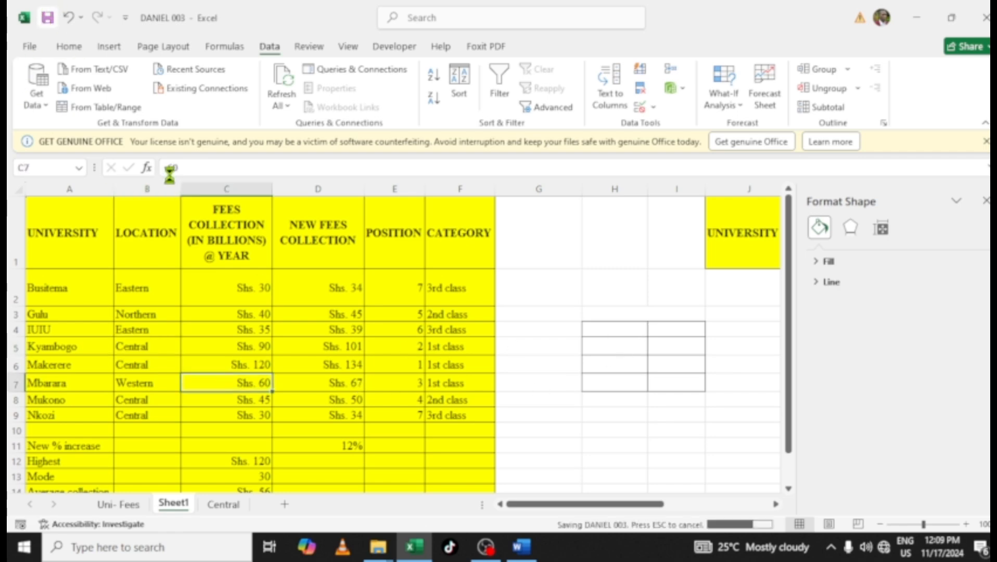
left_click(484, 548)
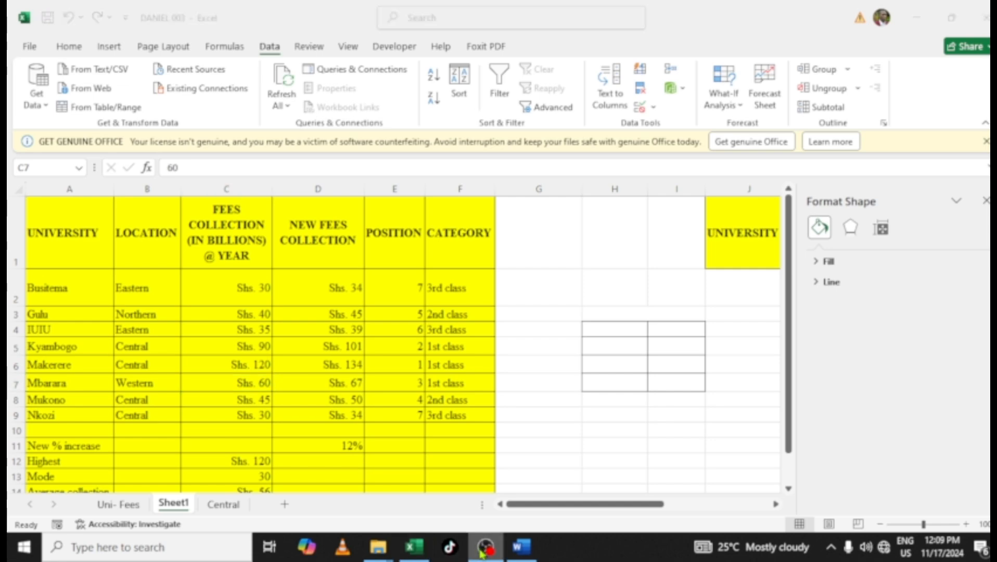
left_click(484, 548)
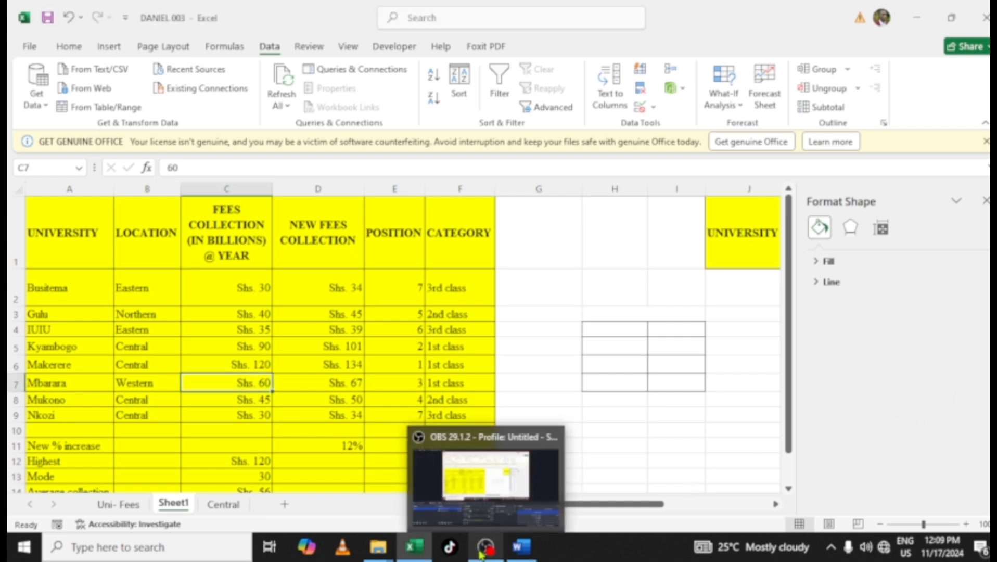
left_click(480, 554)
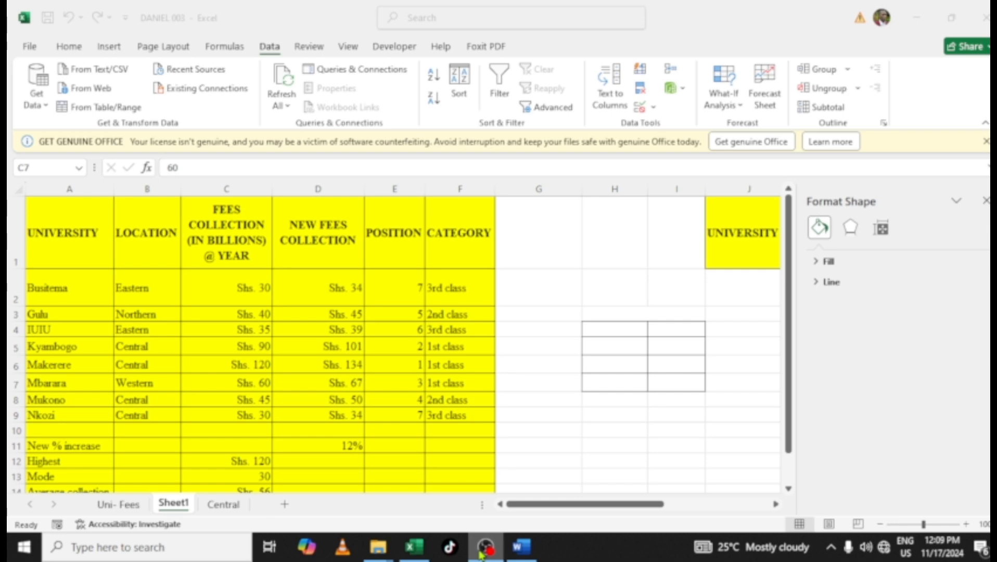